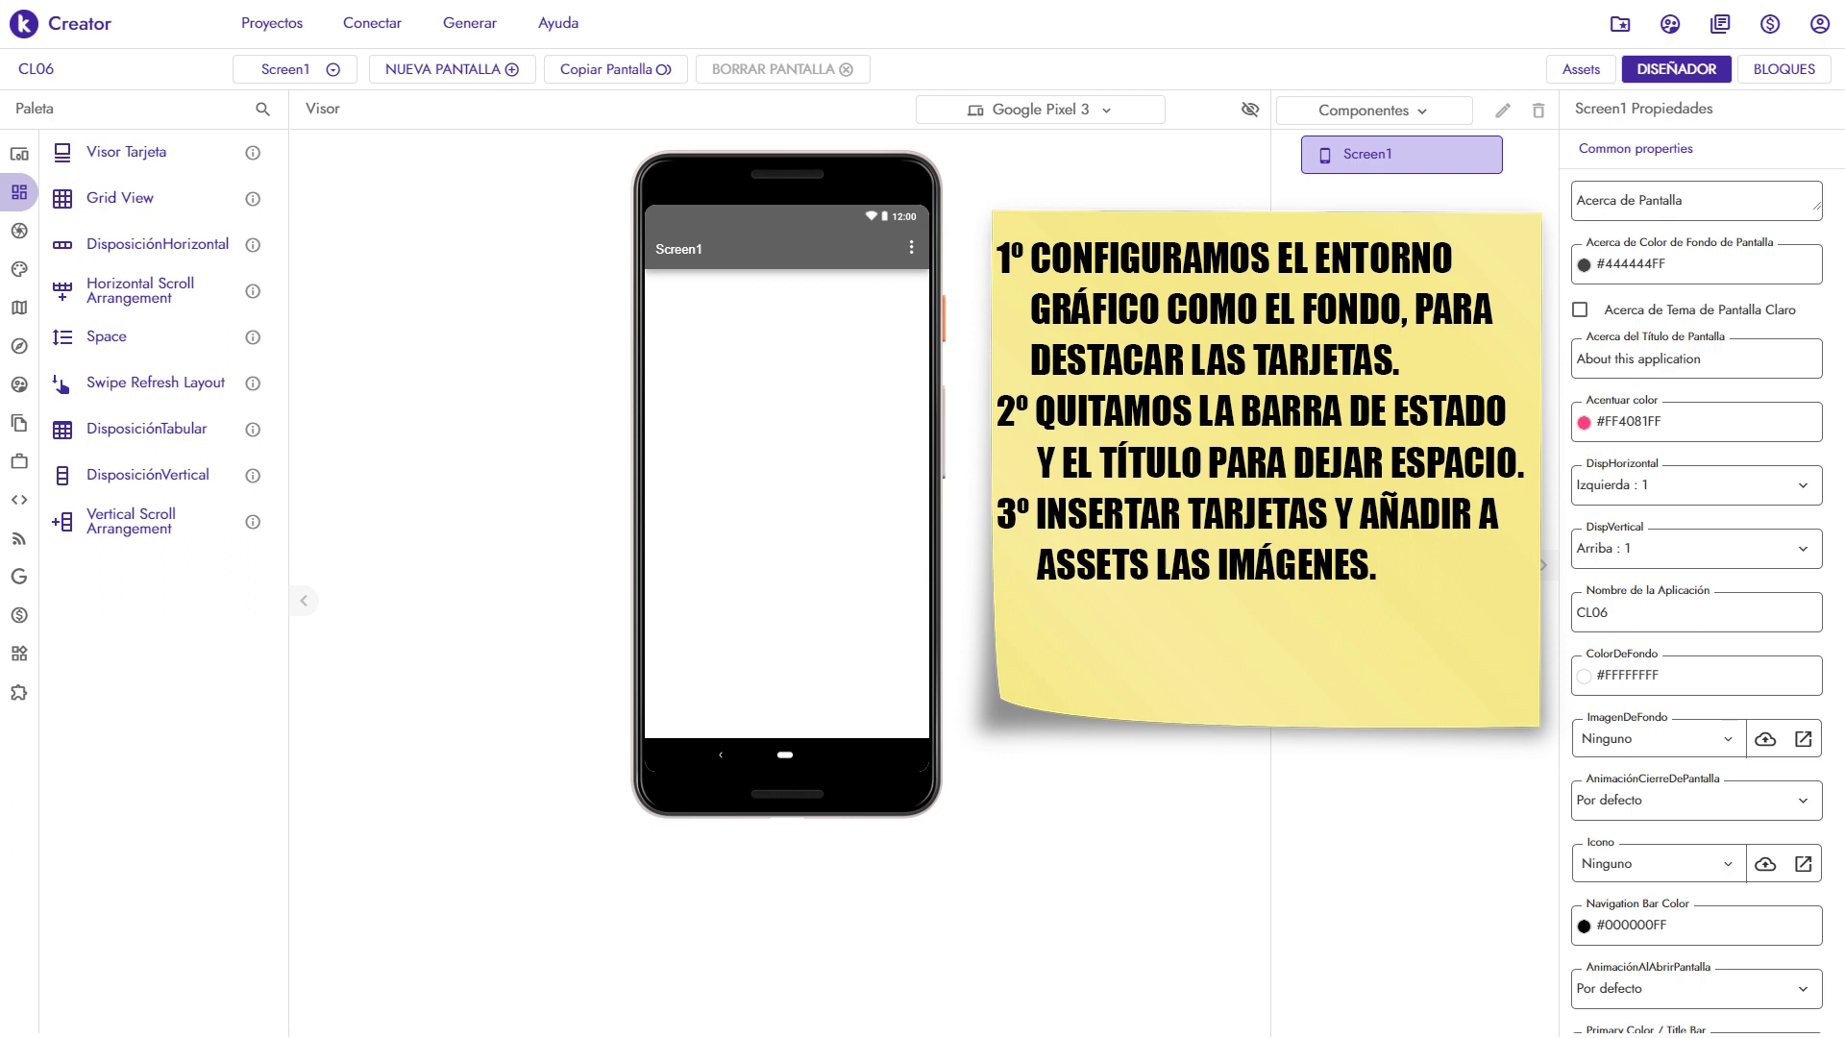
# Set Screen1's horizontal alignment to Centro : 3 and its background colour to the light grey #EEEEEEFF
pyautogui.click(1665, 495)
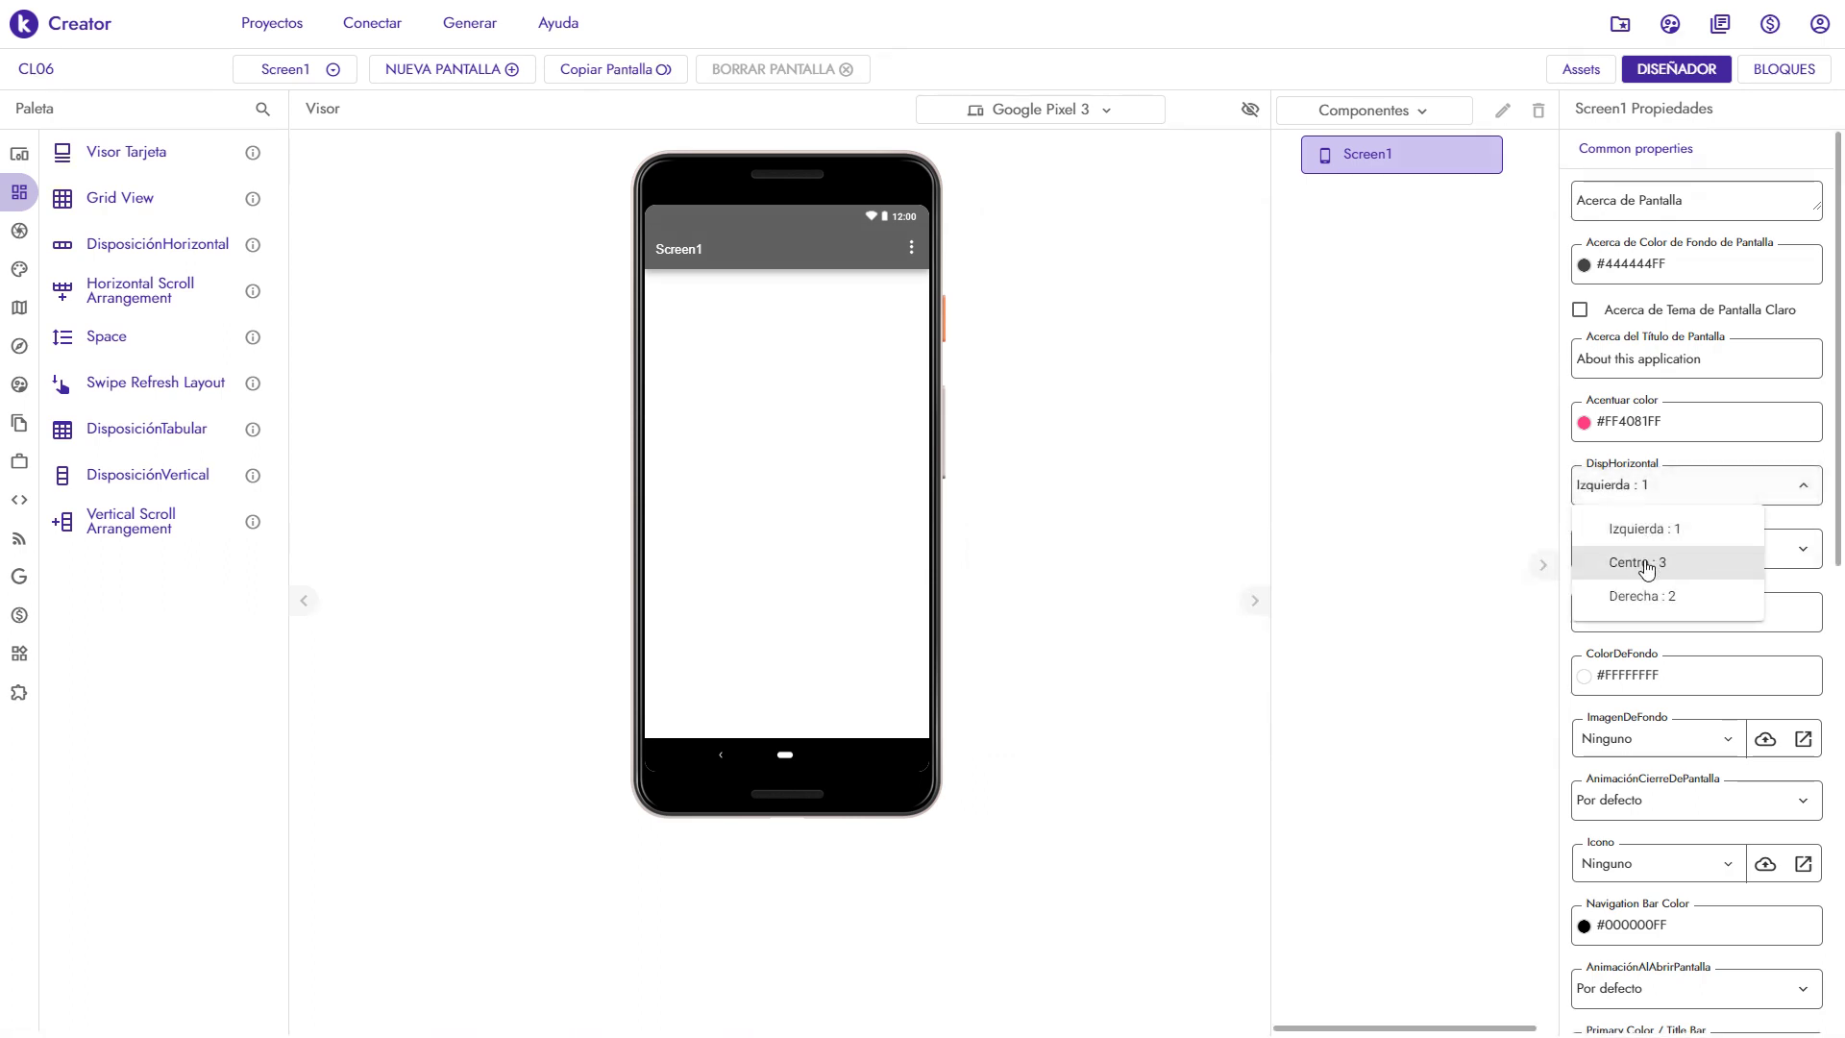
pyautogui.click(1645, 563)
pyautogui.scroll(-1, 1665, 628)
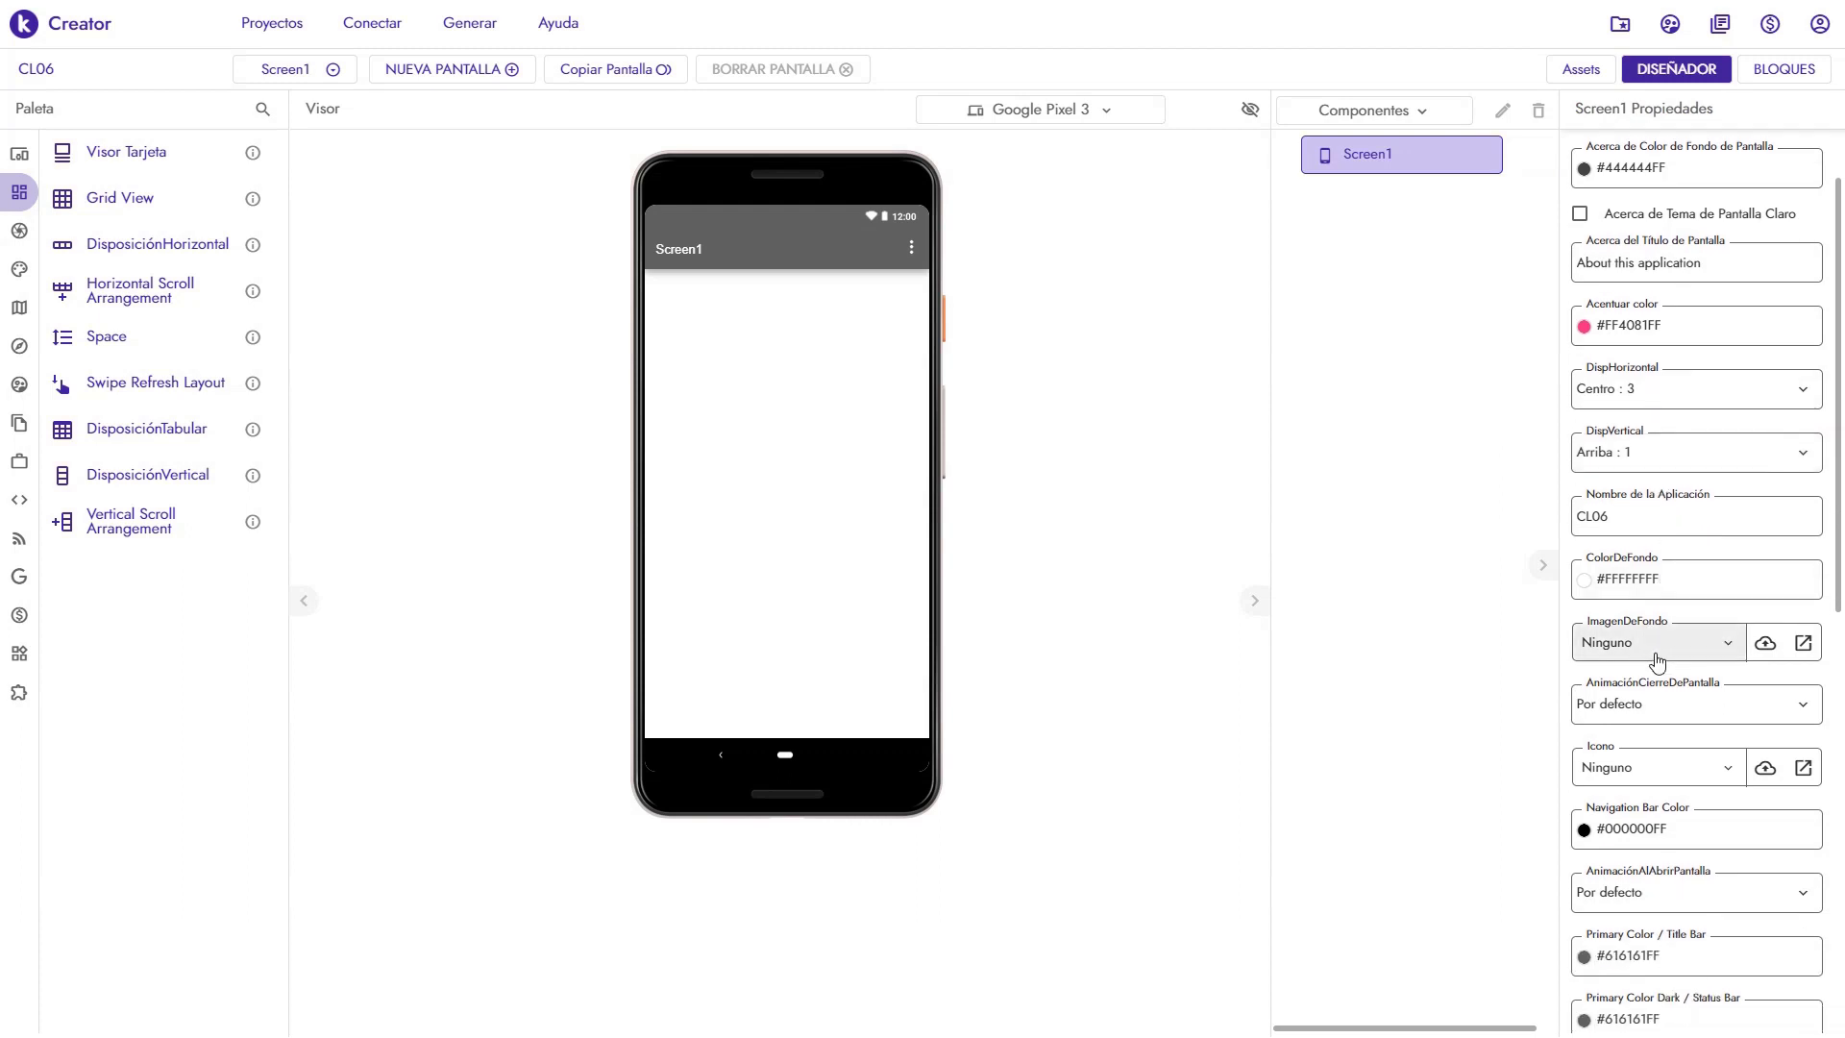
pyautogui.click(1657, 577)
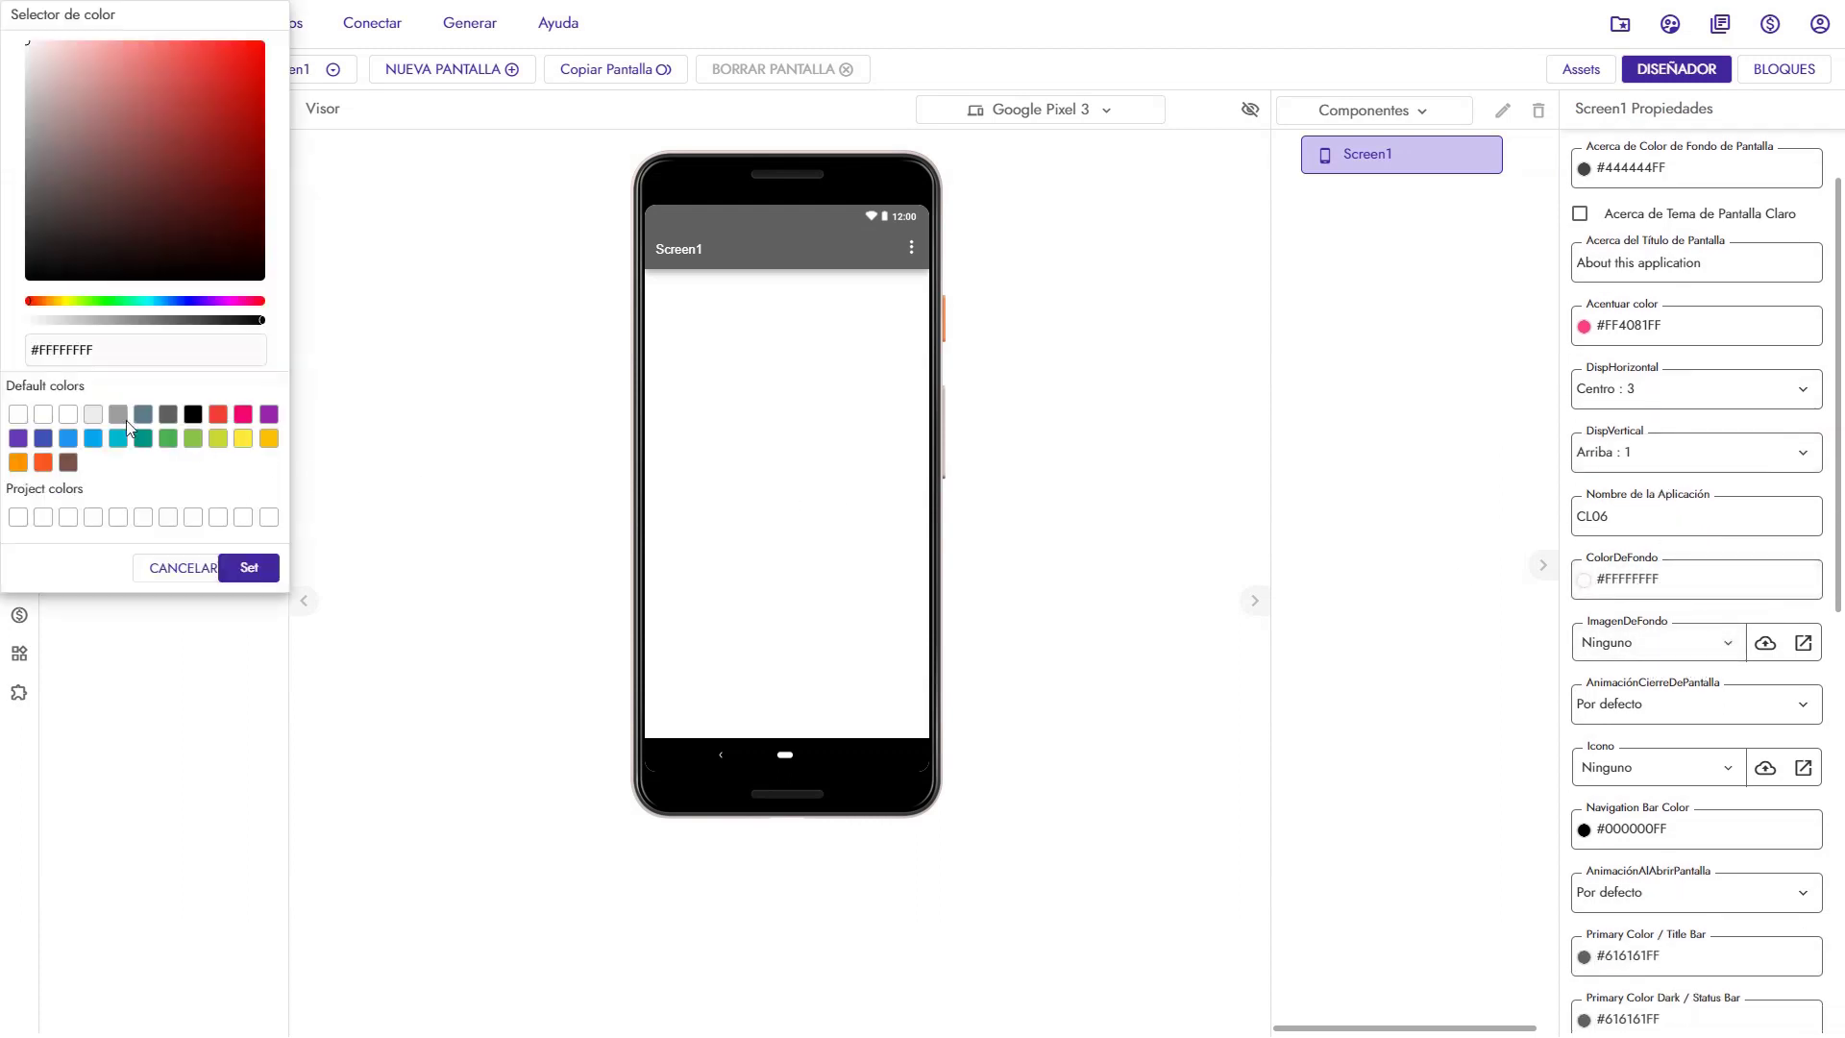
pyautogui.click(93, 414)
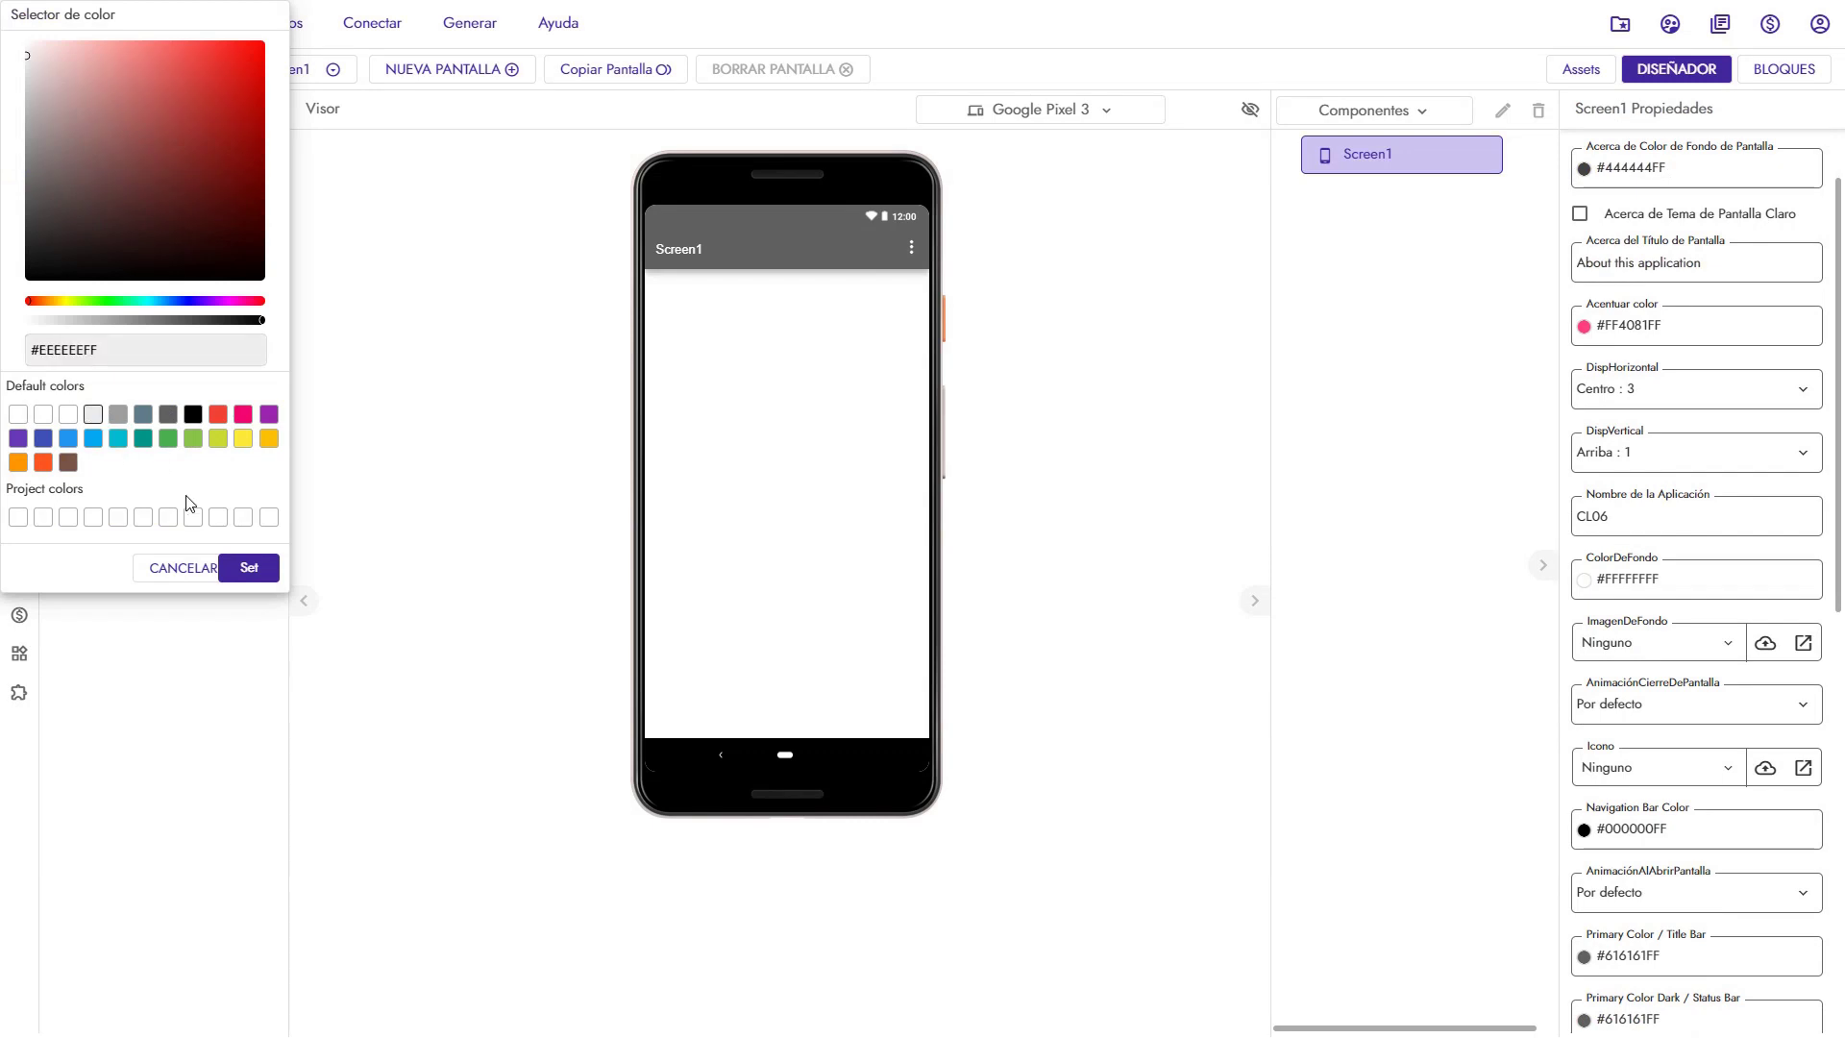
pyautogui.click(249, 568)
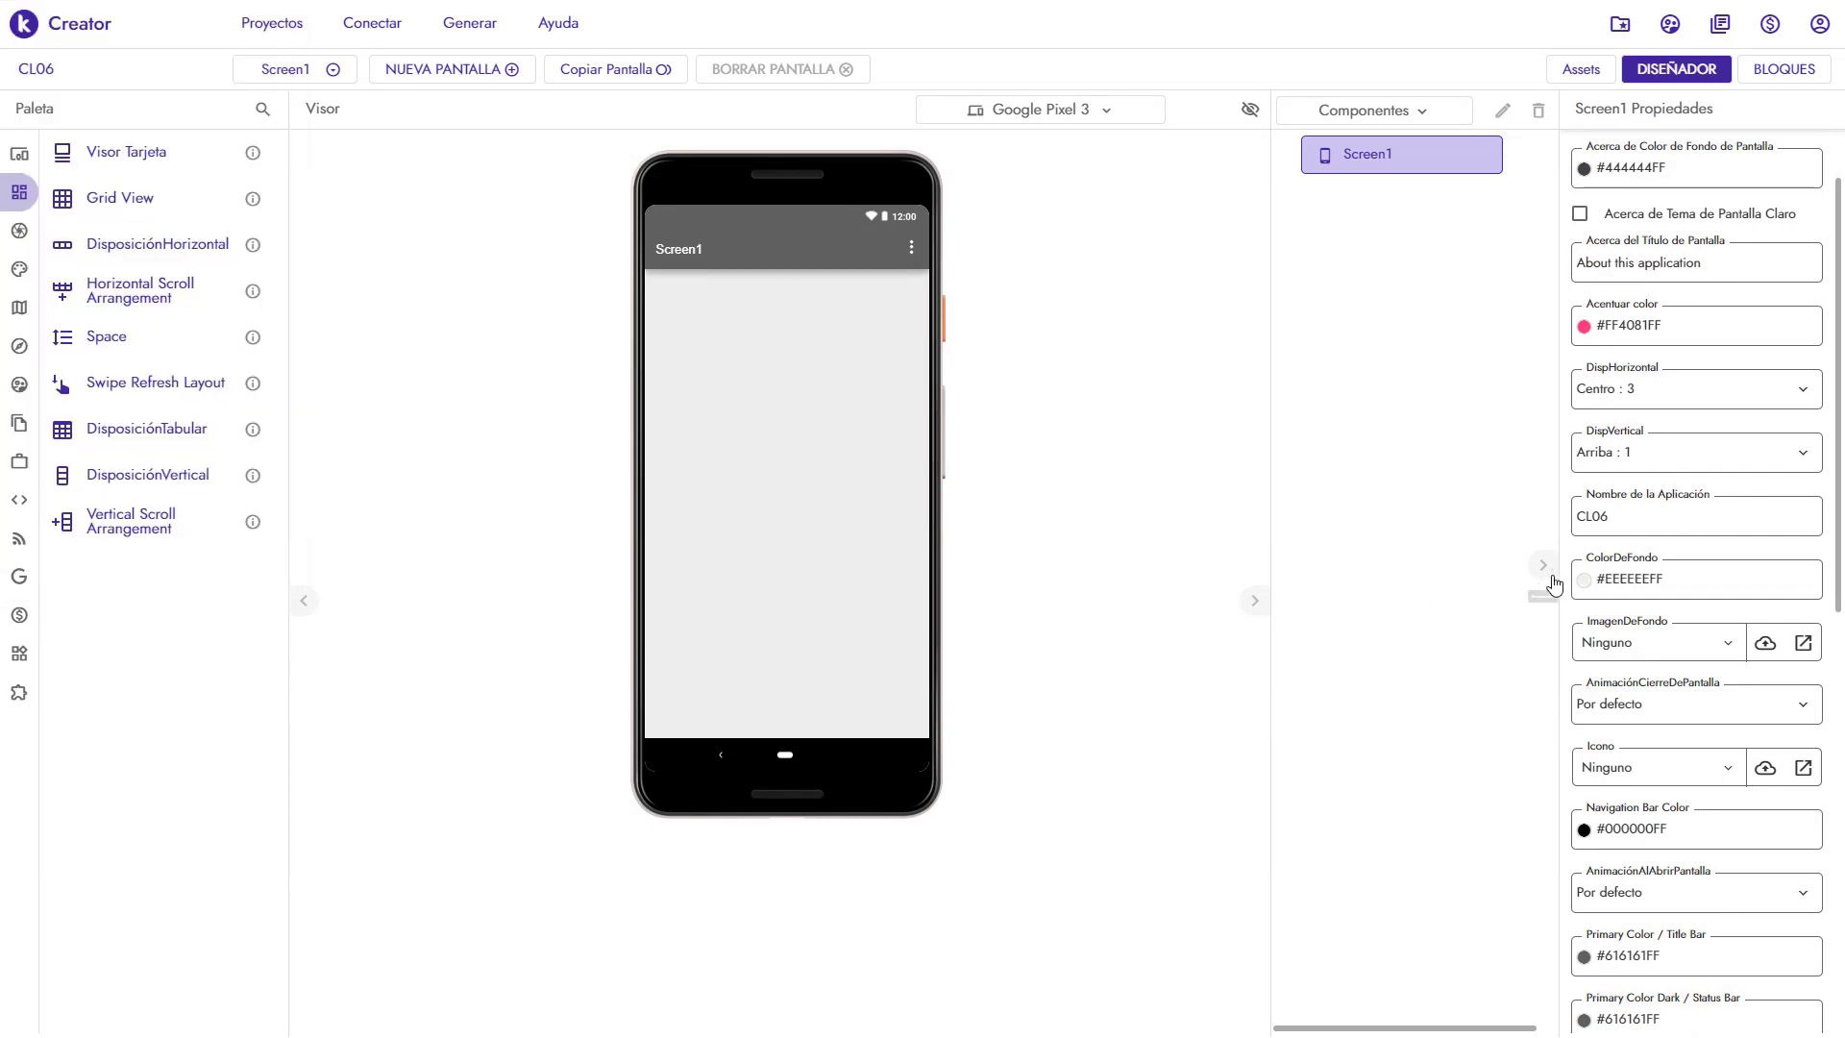
# Make Screen1 scrollable (Enrollable) and turn off its options menu, status bar and visible title
pyautogui.scroll(-1, 1689, 673)
pyautogui.scroll(-4, 1691, 689)
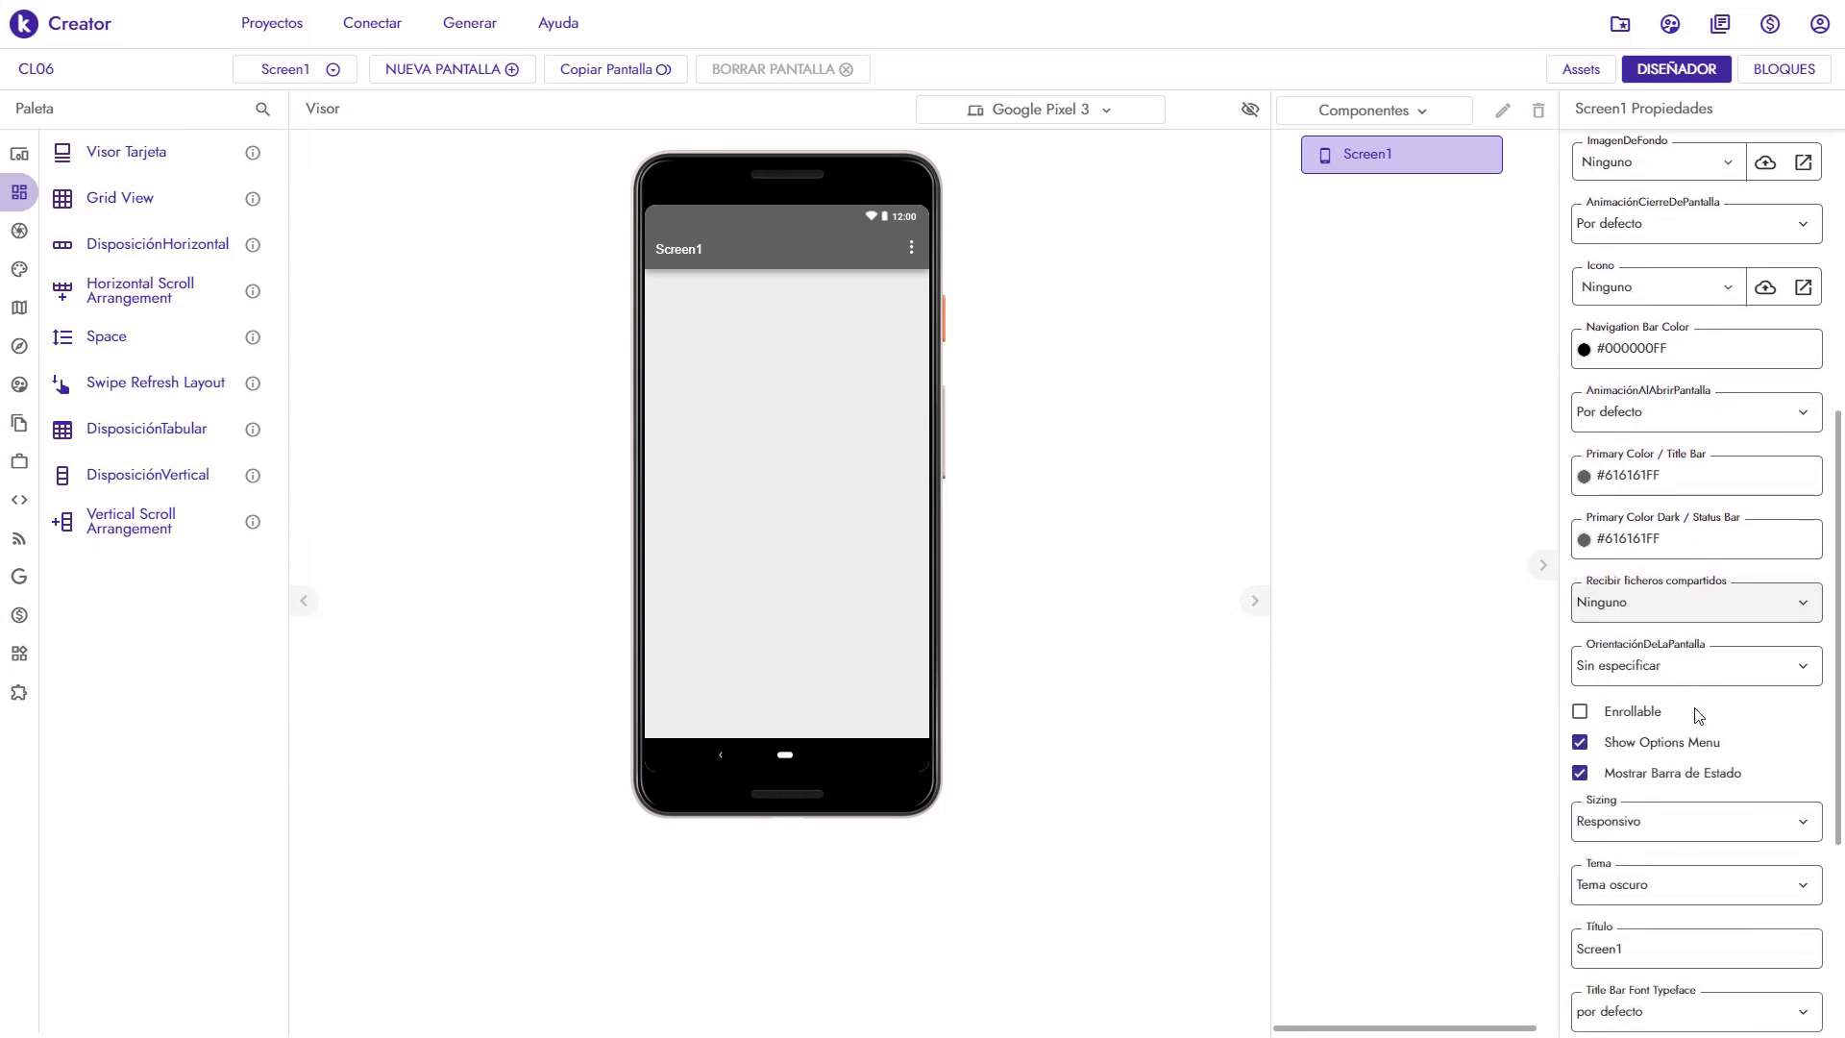
pyautogui.click(1581, 712)
pyautogui.click(1581, 743)
pyautogui.click(1580, 774)
pyautogui.scroll(-1, 1580, 793)
pyautogui.scroll(-1, 1581, 794)
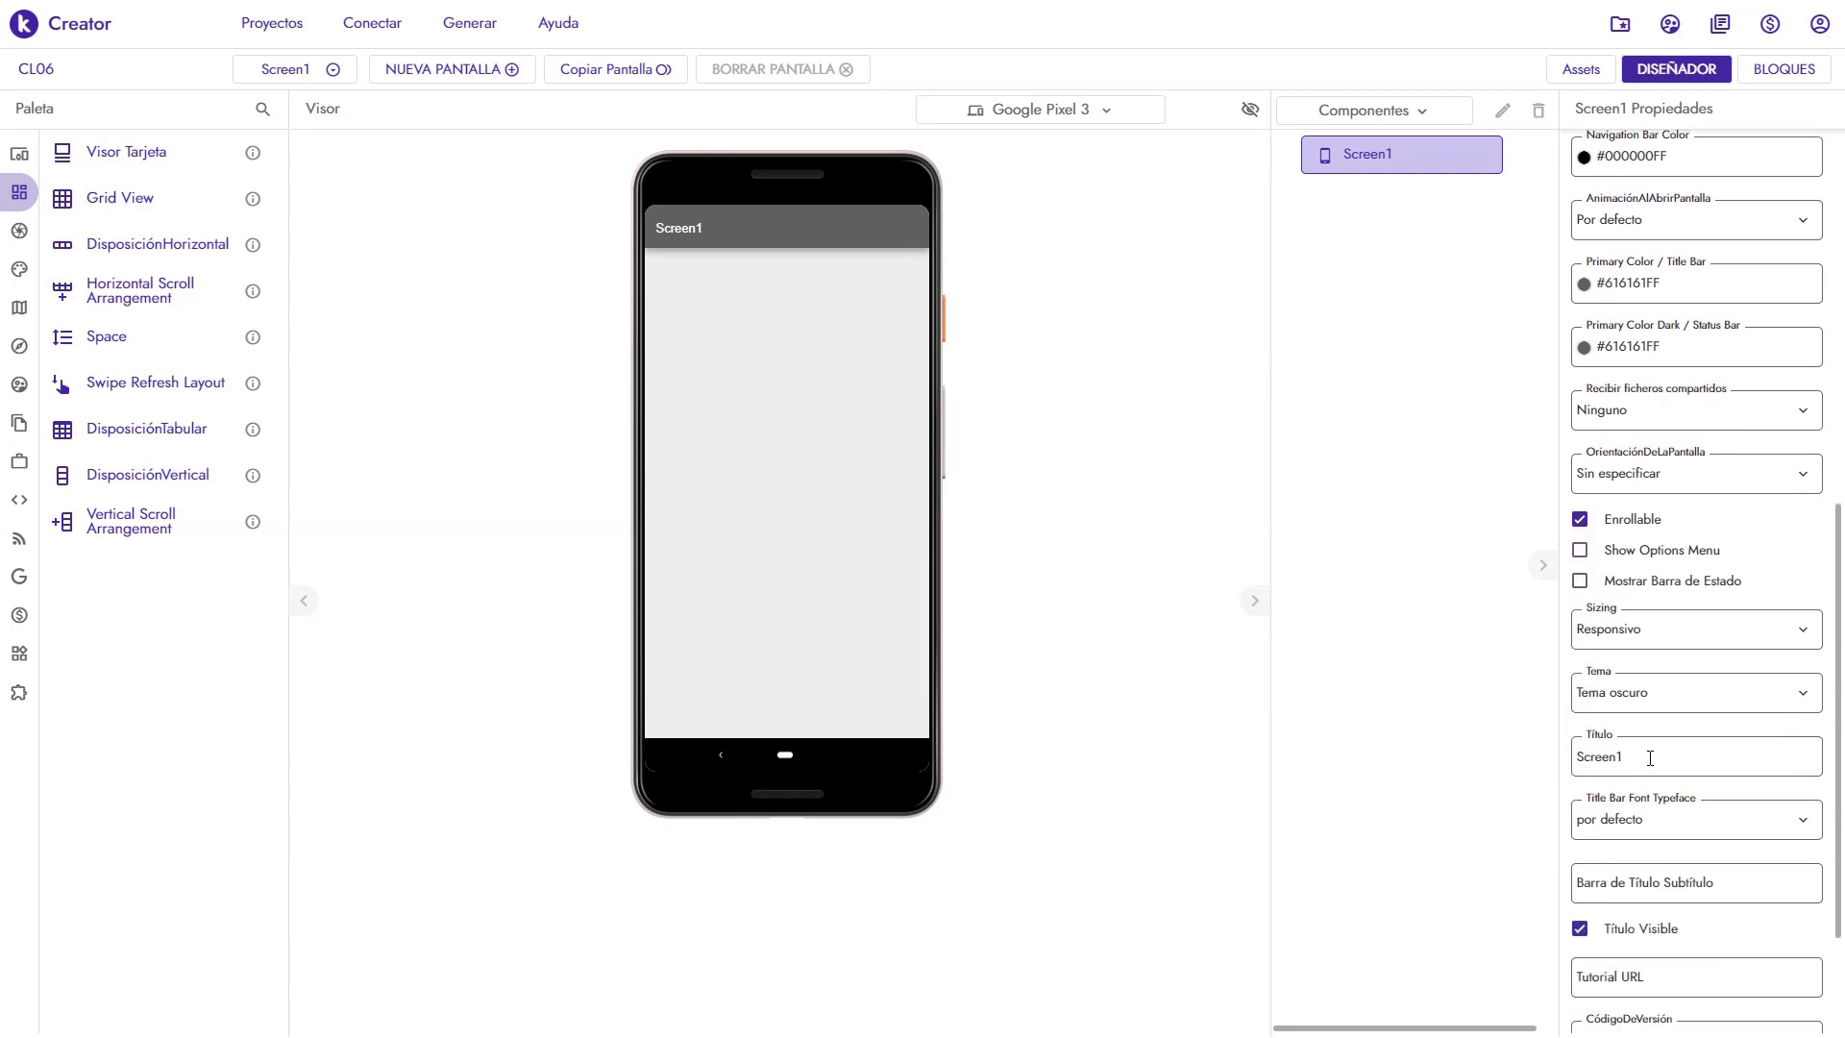
pyautogui.click(1580, 929)
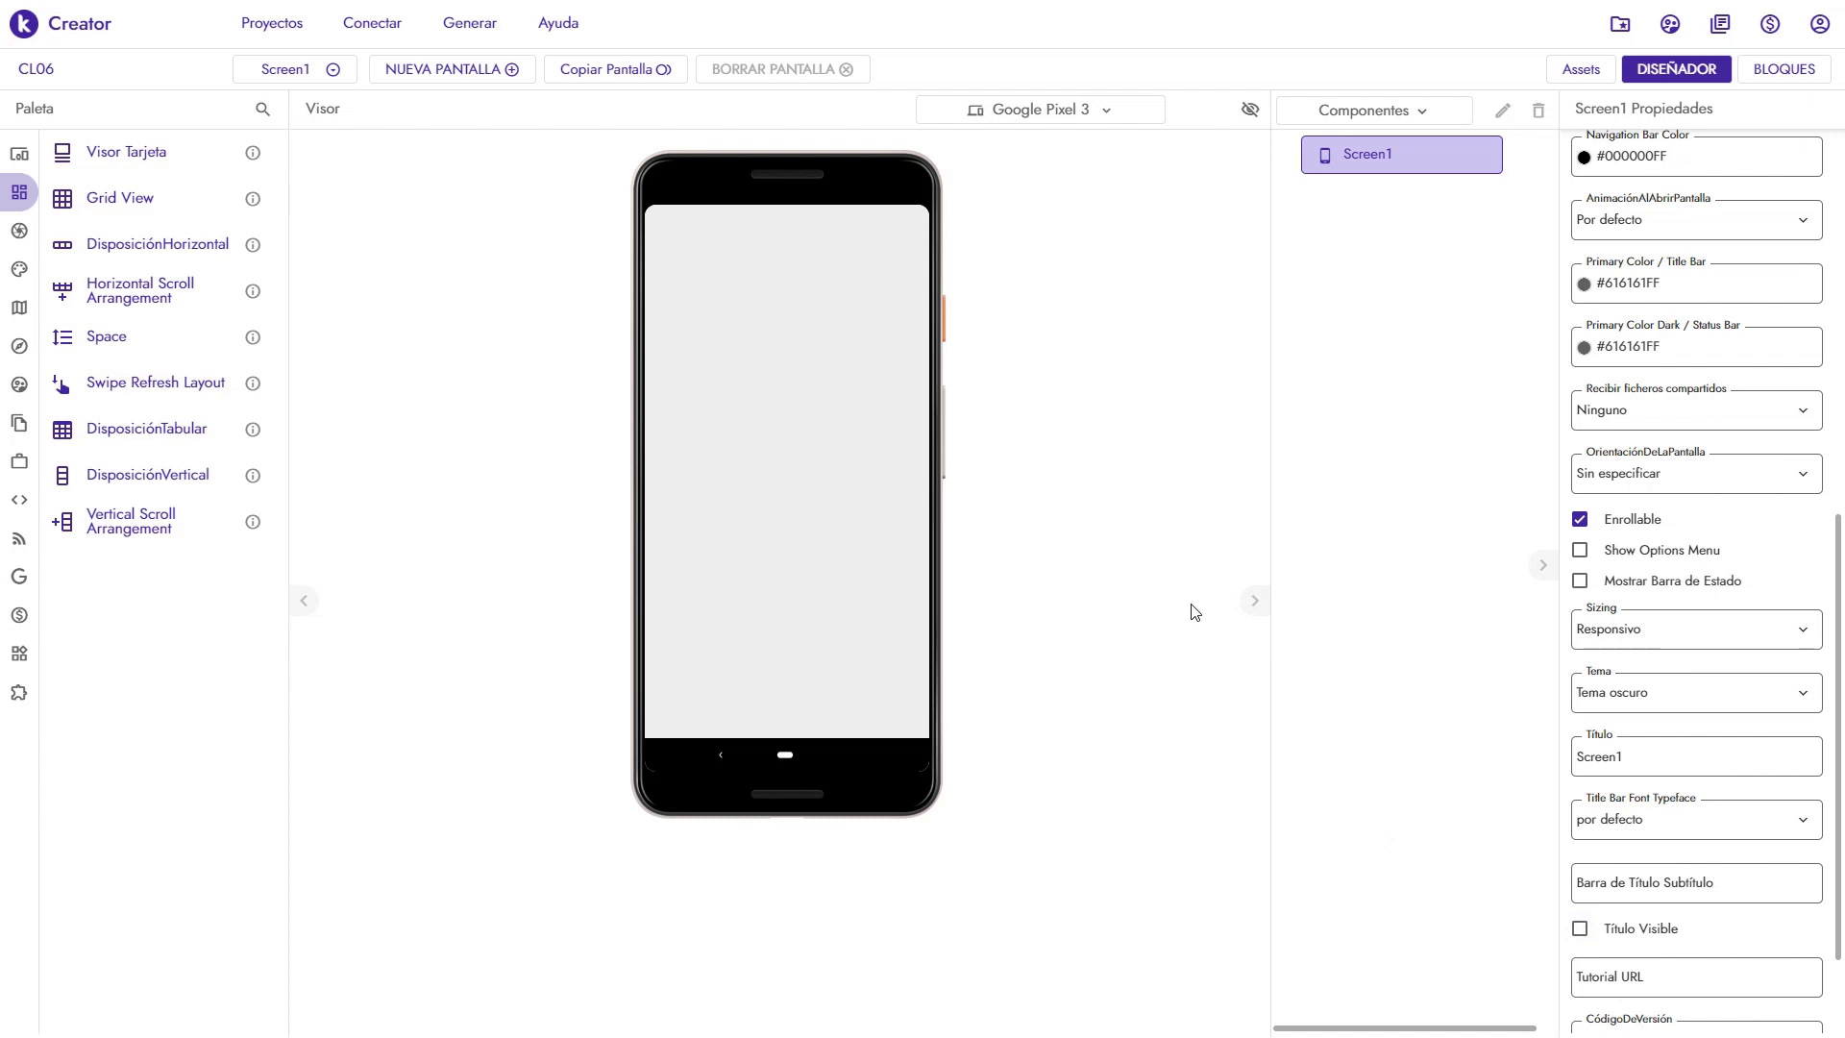
pyautogui.scroll(8, 1715, 548)
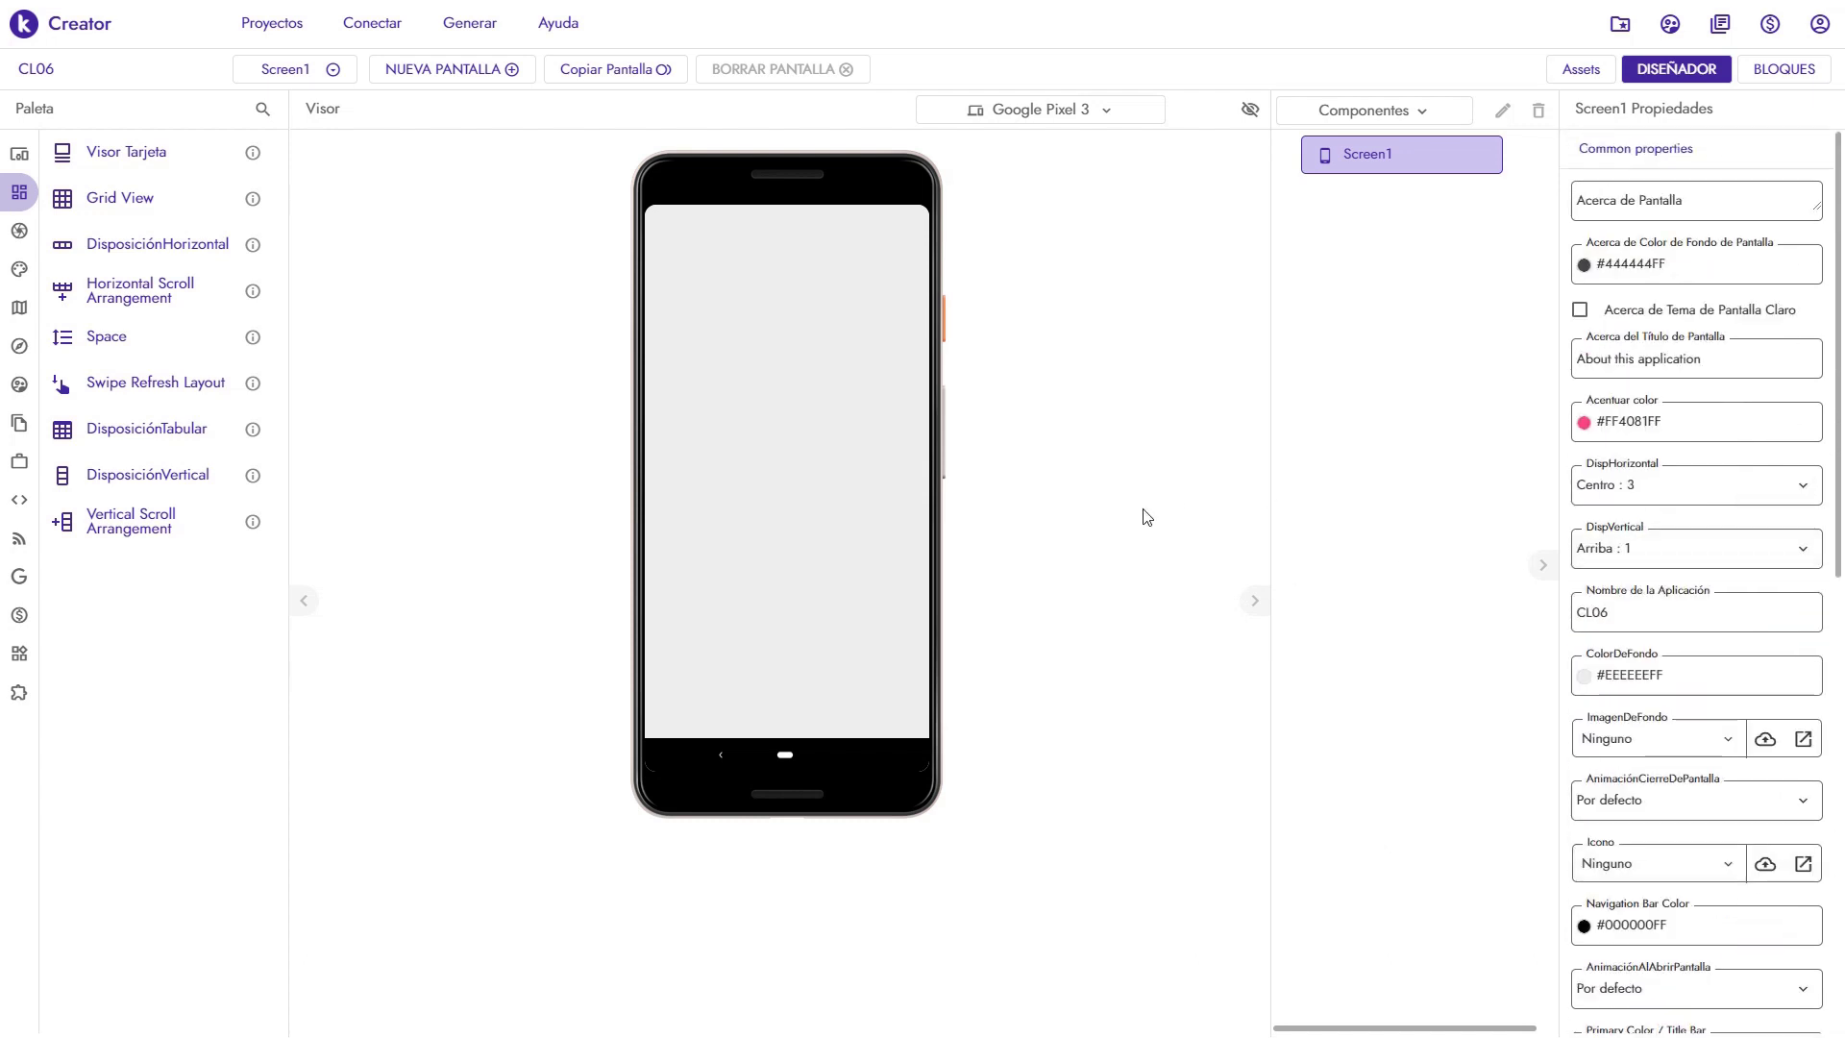
# Add a label to the screen with font size 20, the text "MENÚ CURSO" and text position centro : 1
pyautogui.click(24, 155)
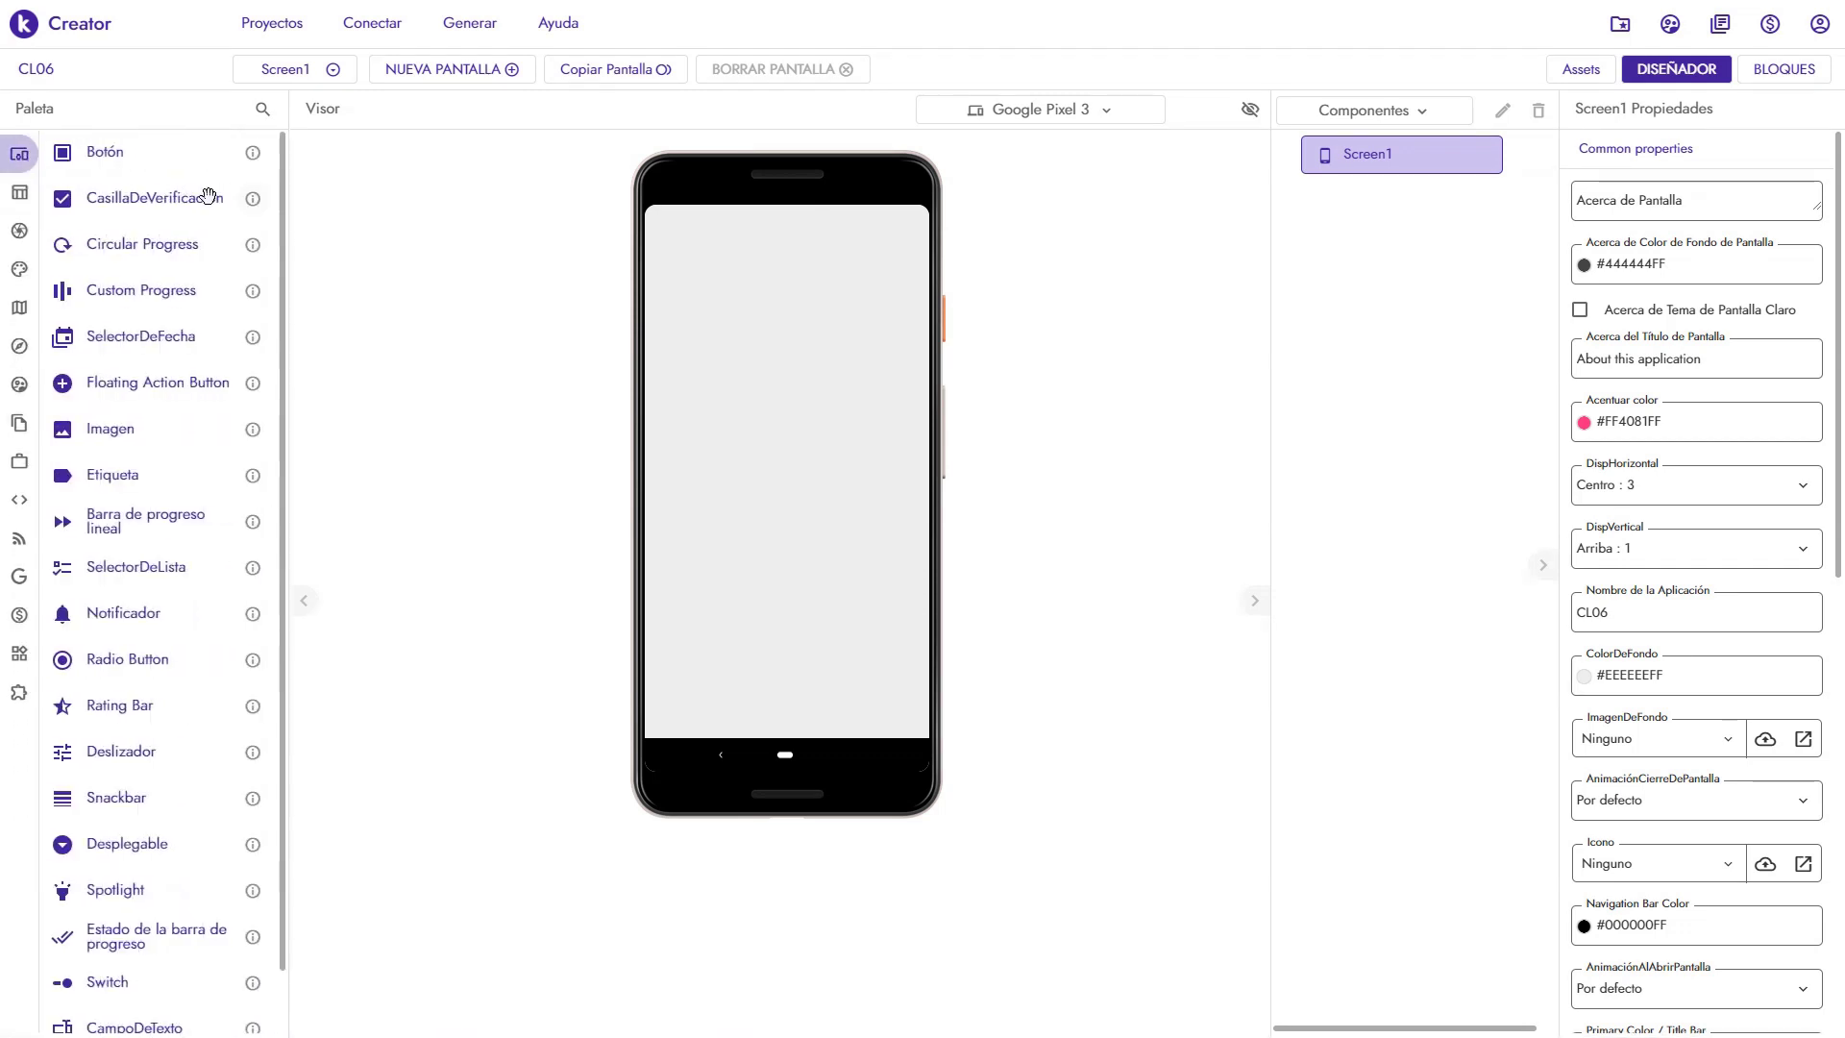
pyautogui.moveTo(113, 476); pyautogui.dragTo(793, 438)
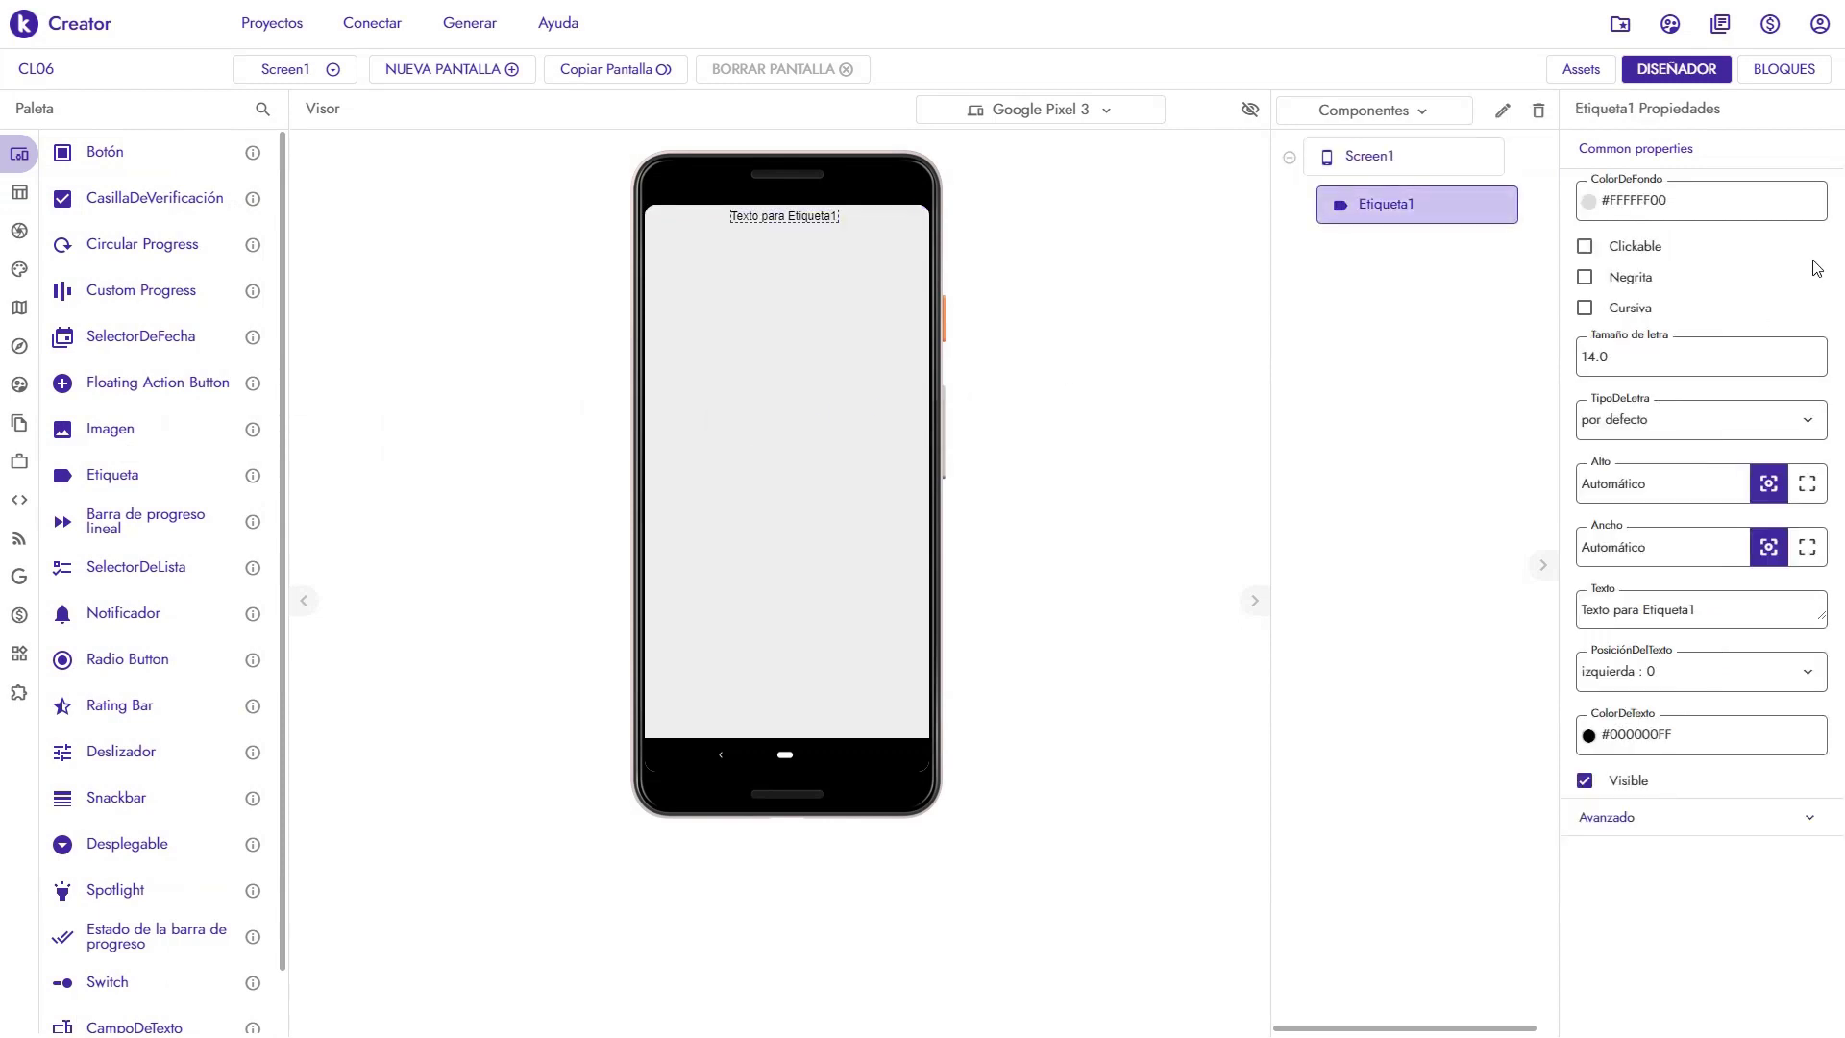
pyautogui.click(1595, 359)
pyautogui.click(1718, 611)
pyautogui.moveTo(1714, 611); pyautogui.dragTo(1577, 610)
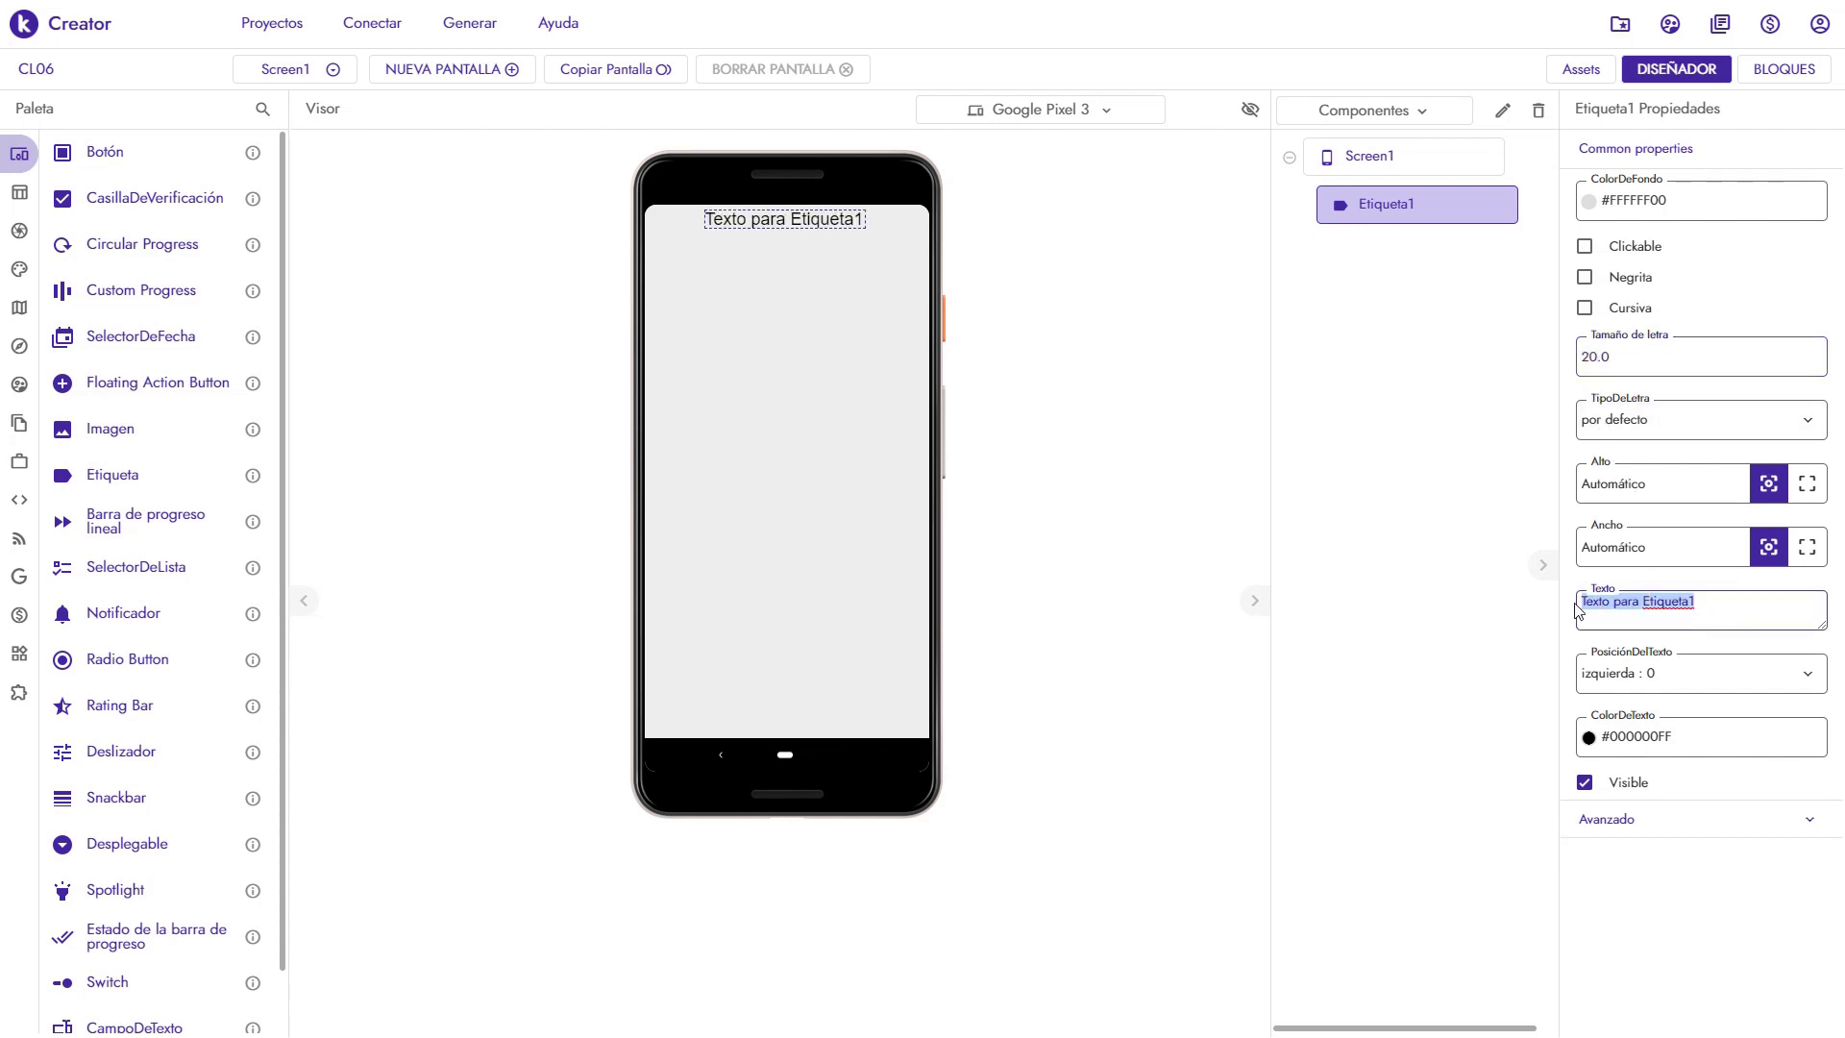
pyautogui.write('MENÚ CURSO')
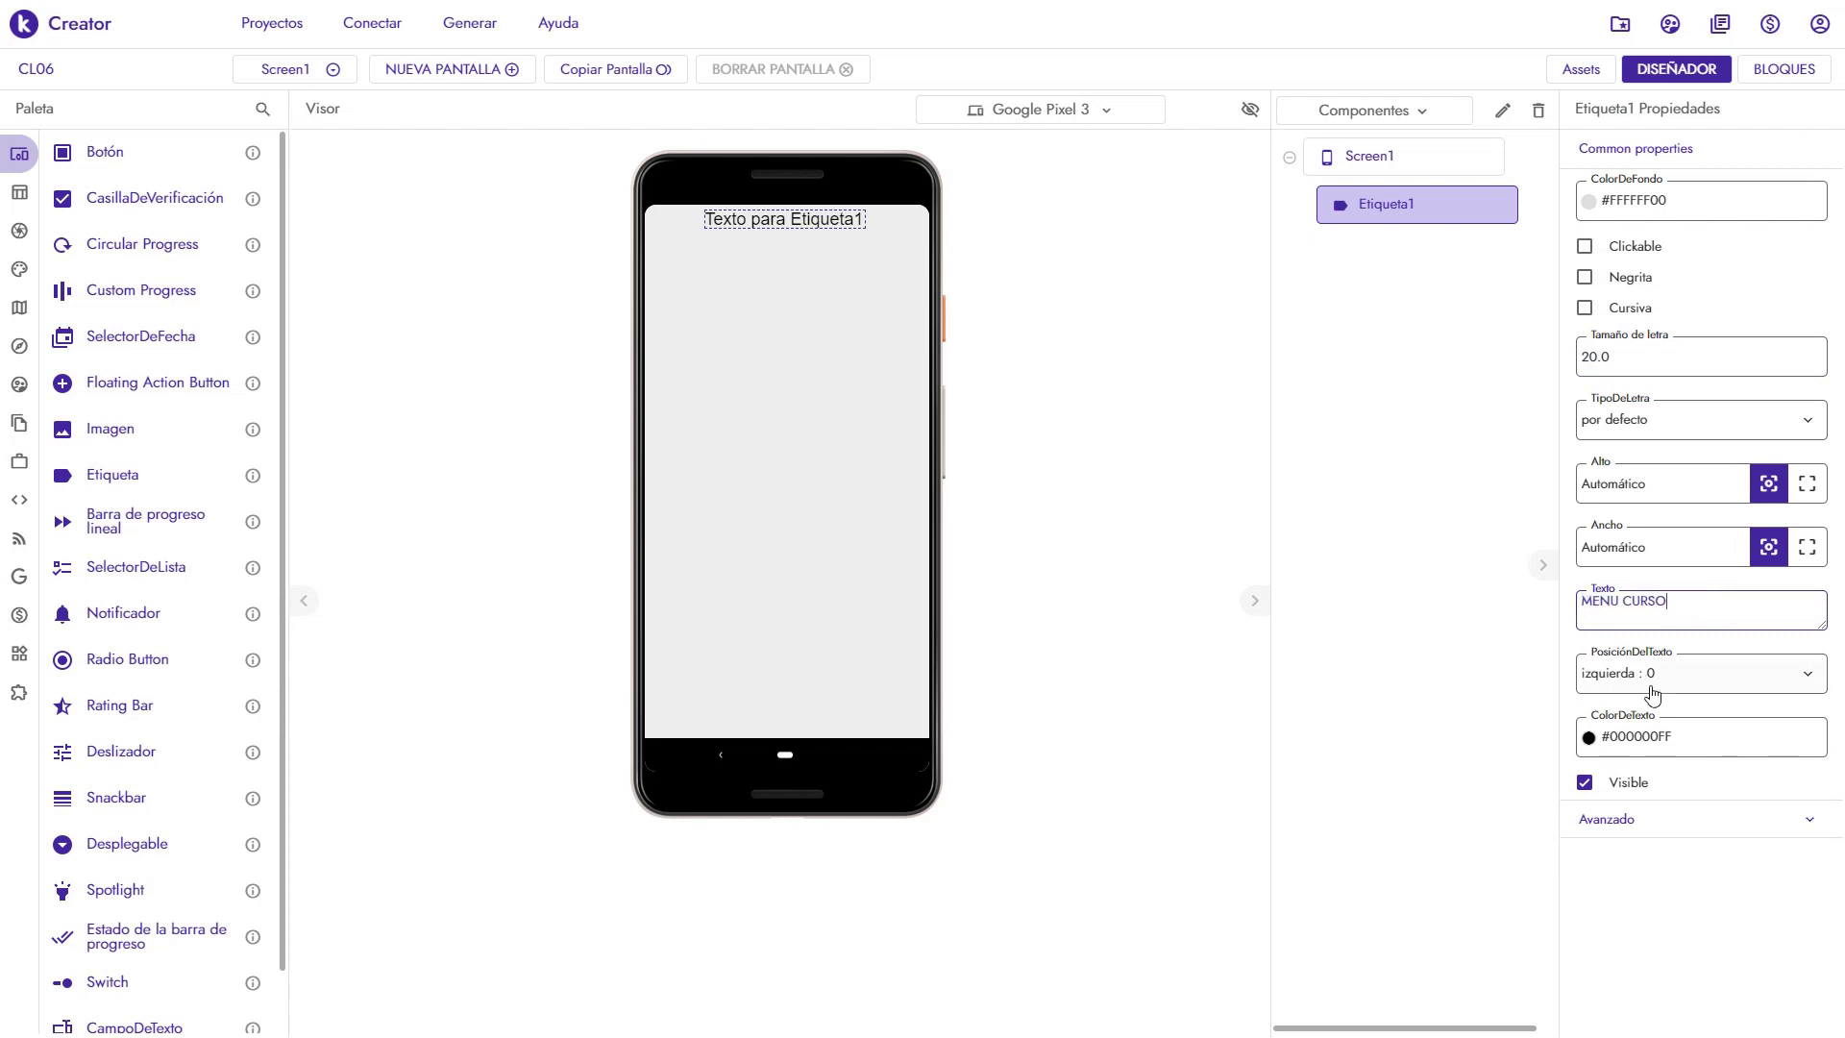
pyautogui.click(1648, 677)
pyautogui.click(1661, 756)
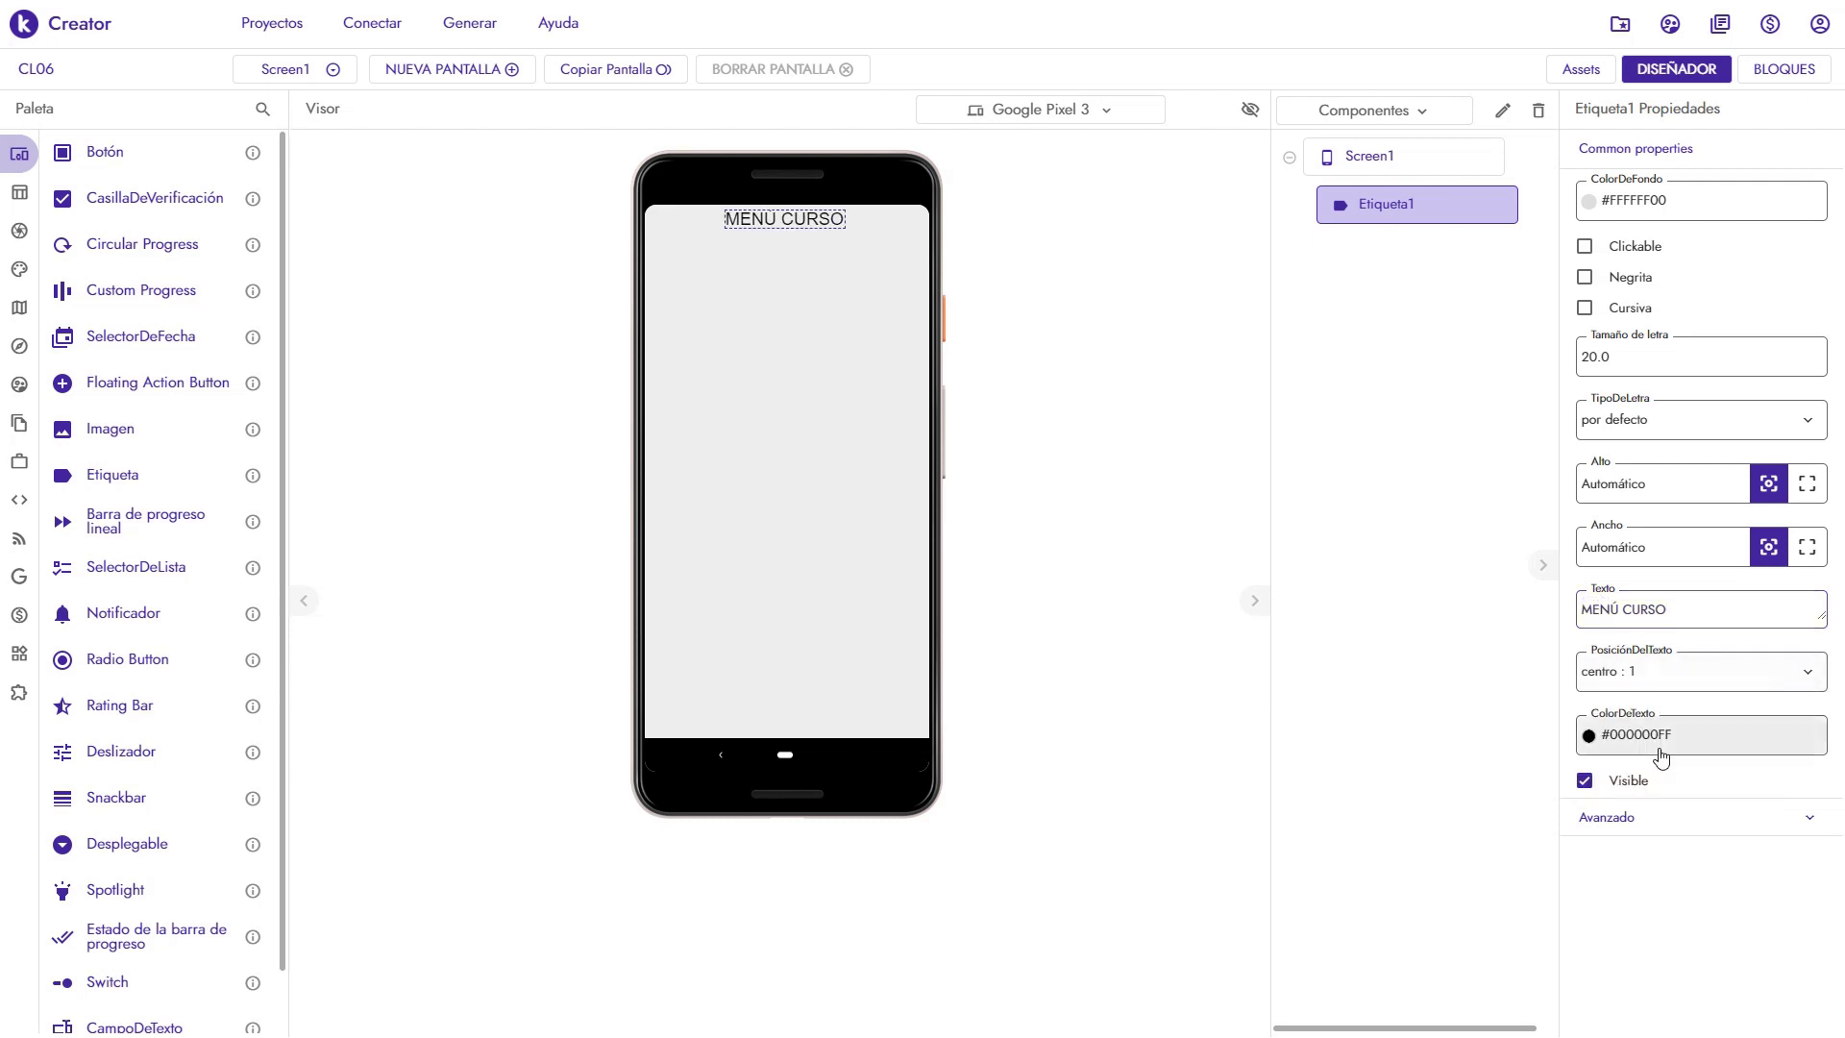
# Make the "MENÚ CURSO" label bold and set its font size to 25
pyautogui.click(1586, 281)
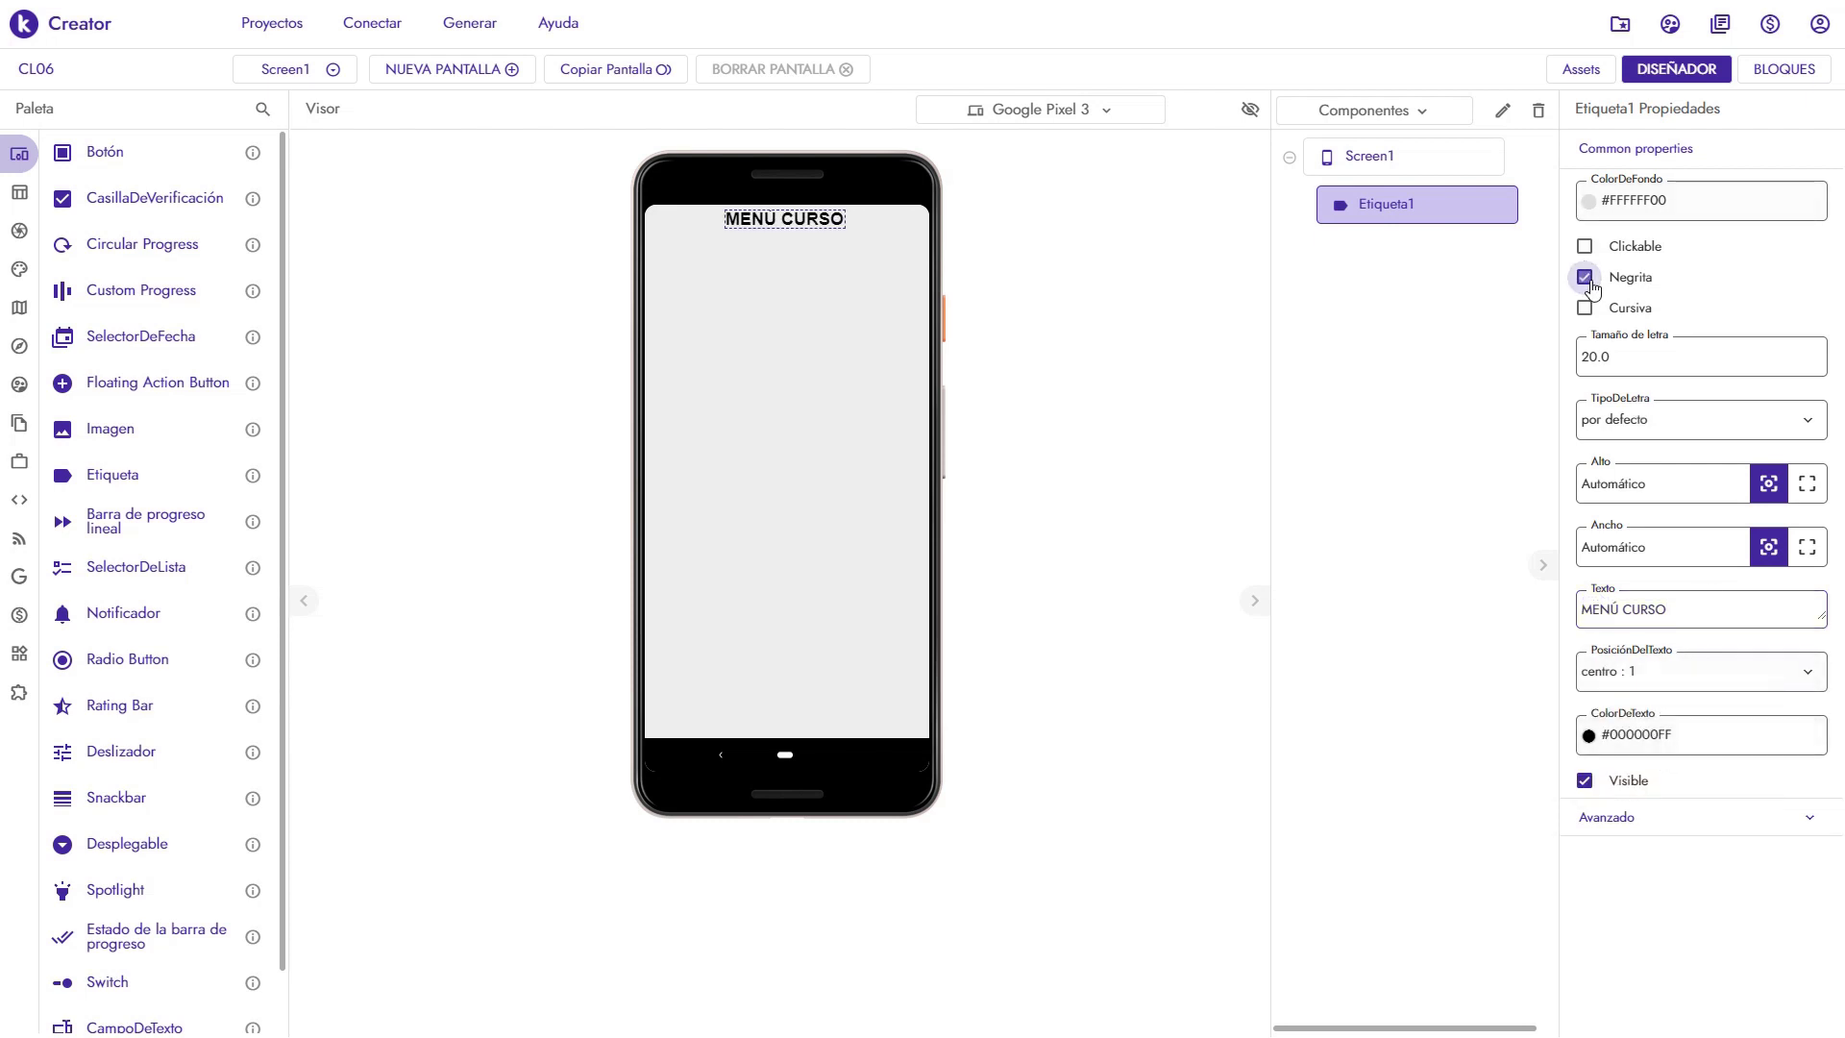
pyautogui.click(1596, 358)
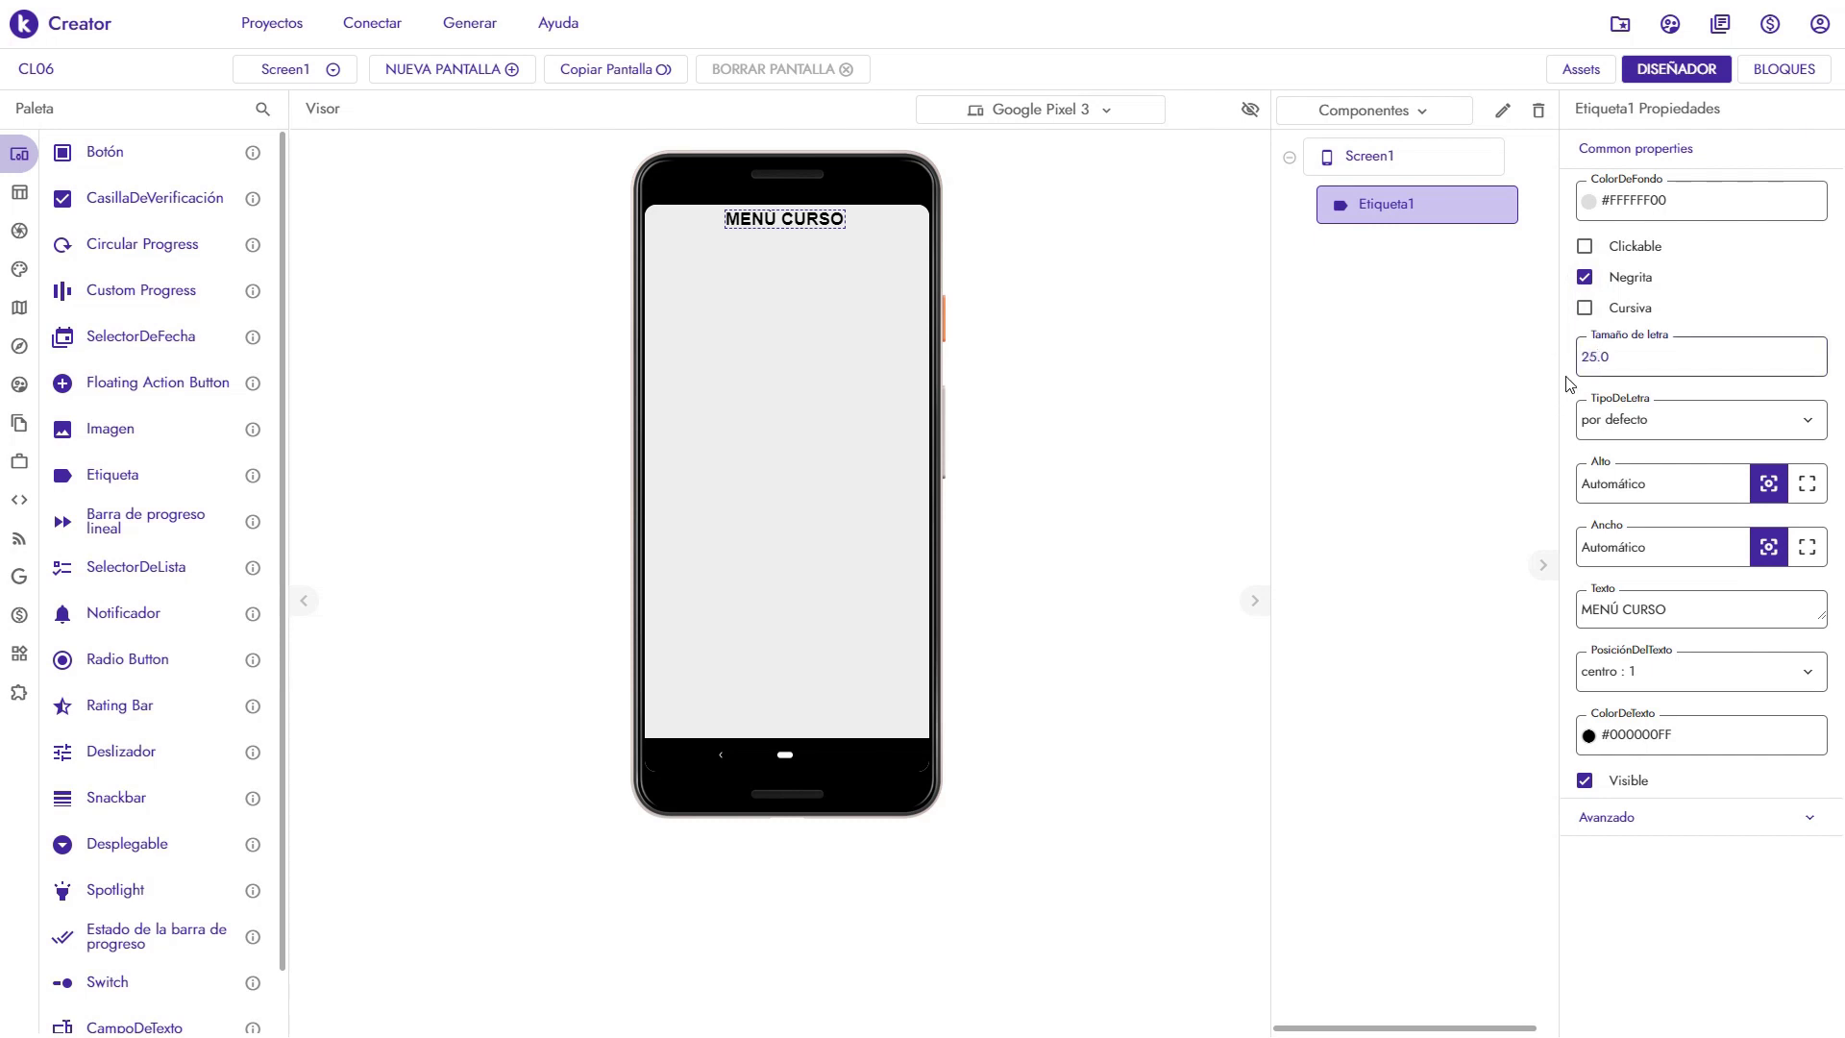
pyautogui.click(1194, 369)
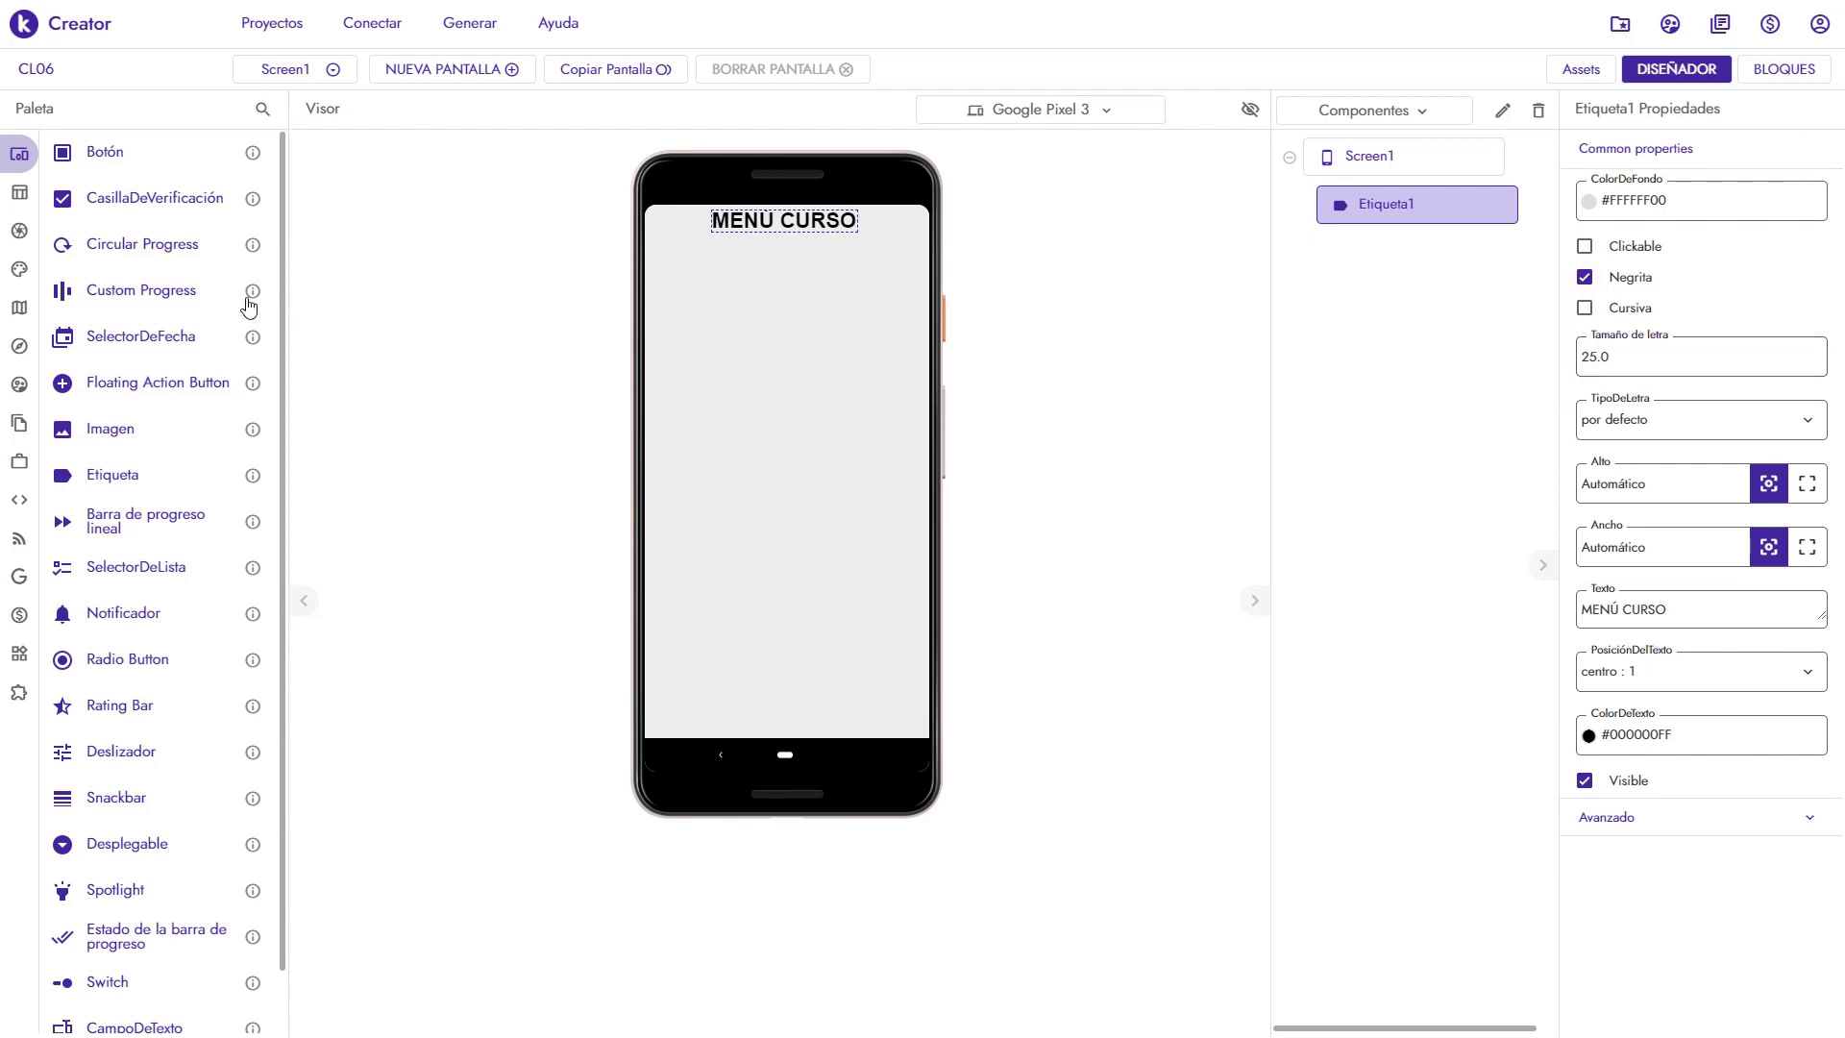
# Insert a Space component above the "MENÚ CURSO" label and set its height to 5px
pyautogui.click(21, 191)
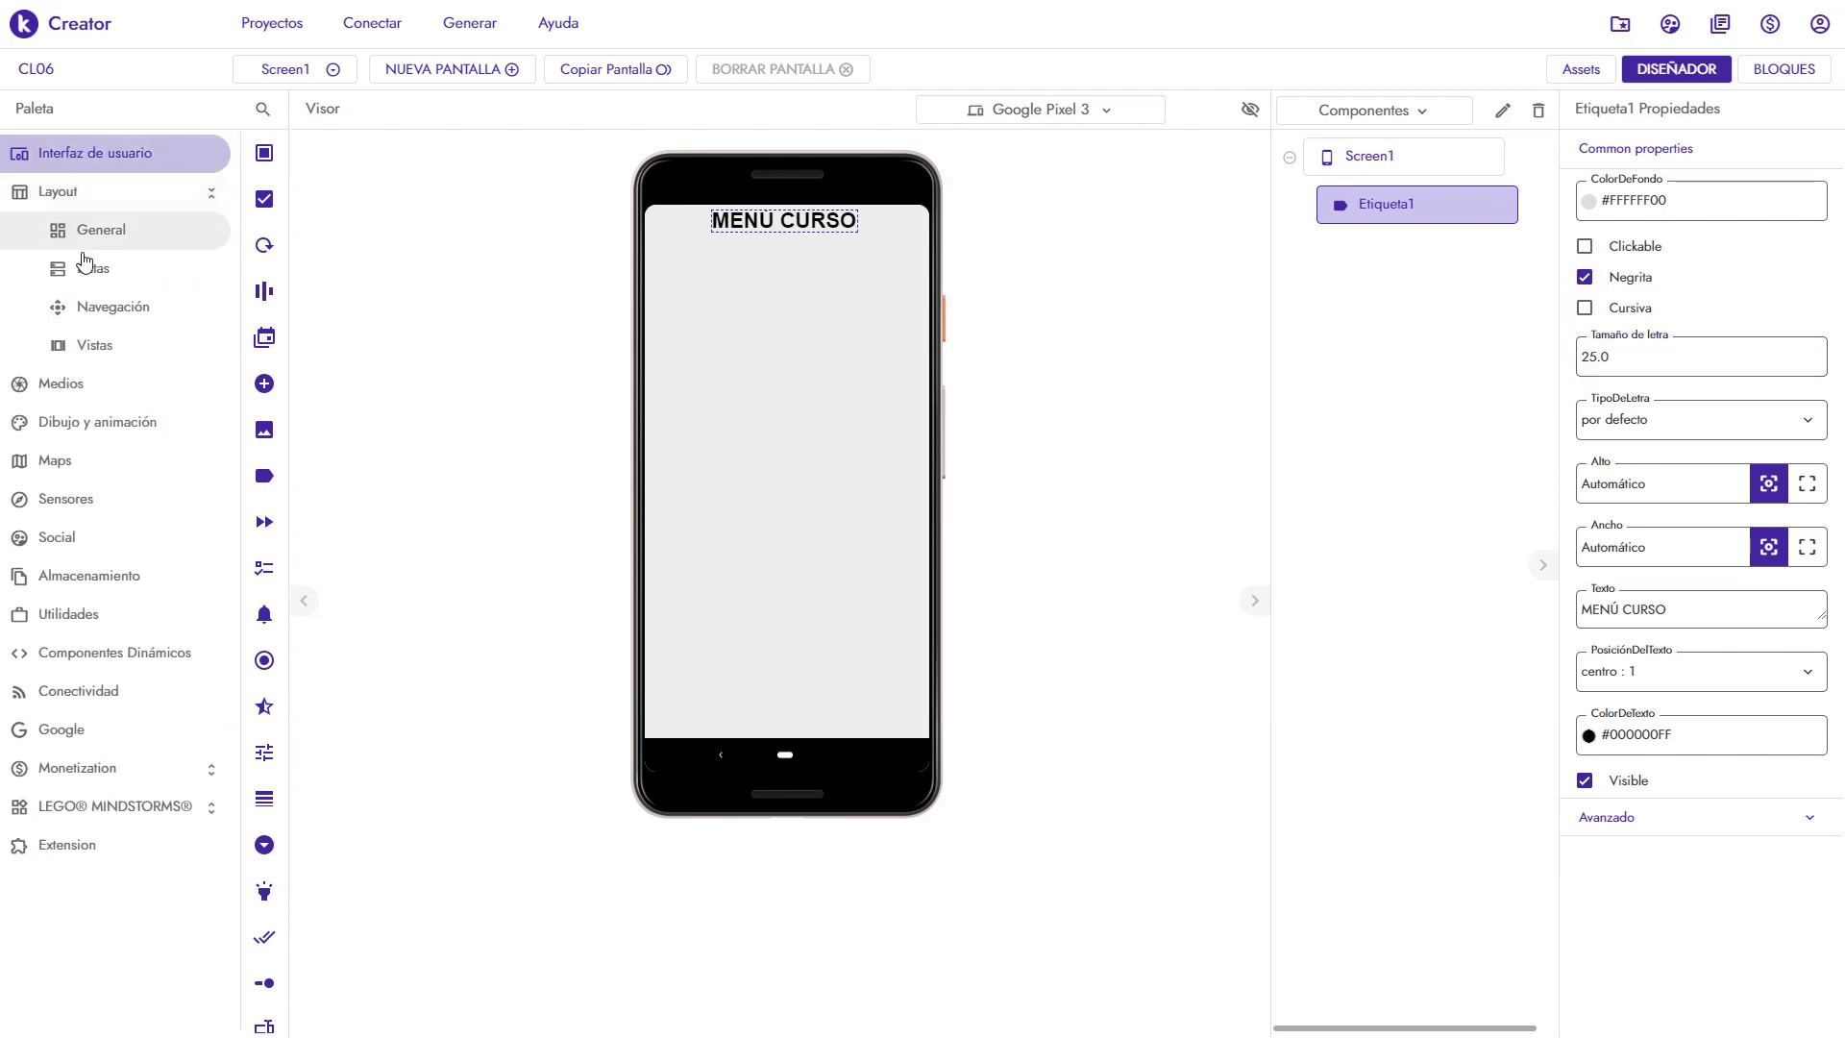
pyautogui.click(84, 344)
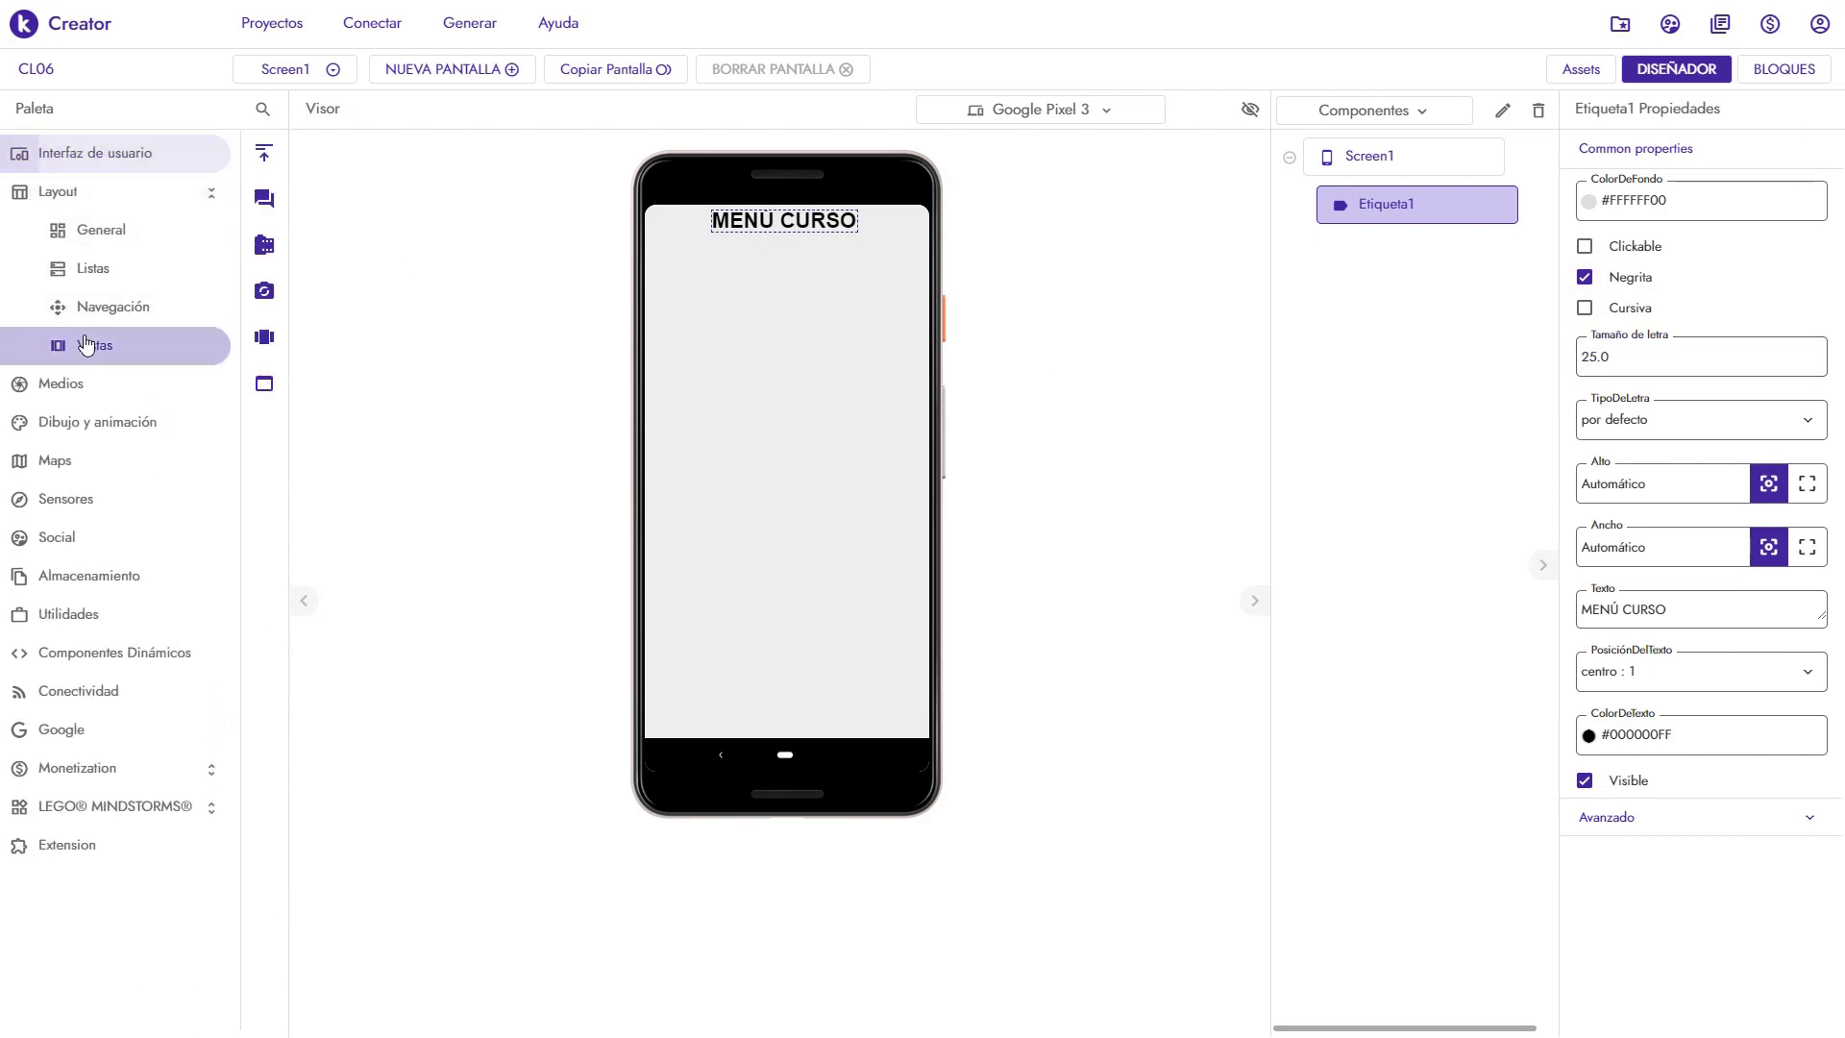
pyautogui.click(82, 229)
pyautogui.moveTo(274, 293)
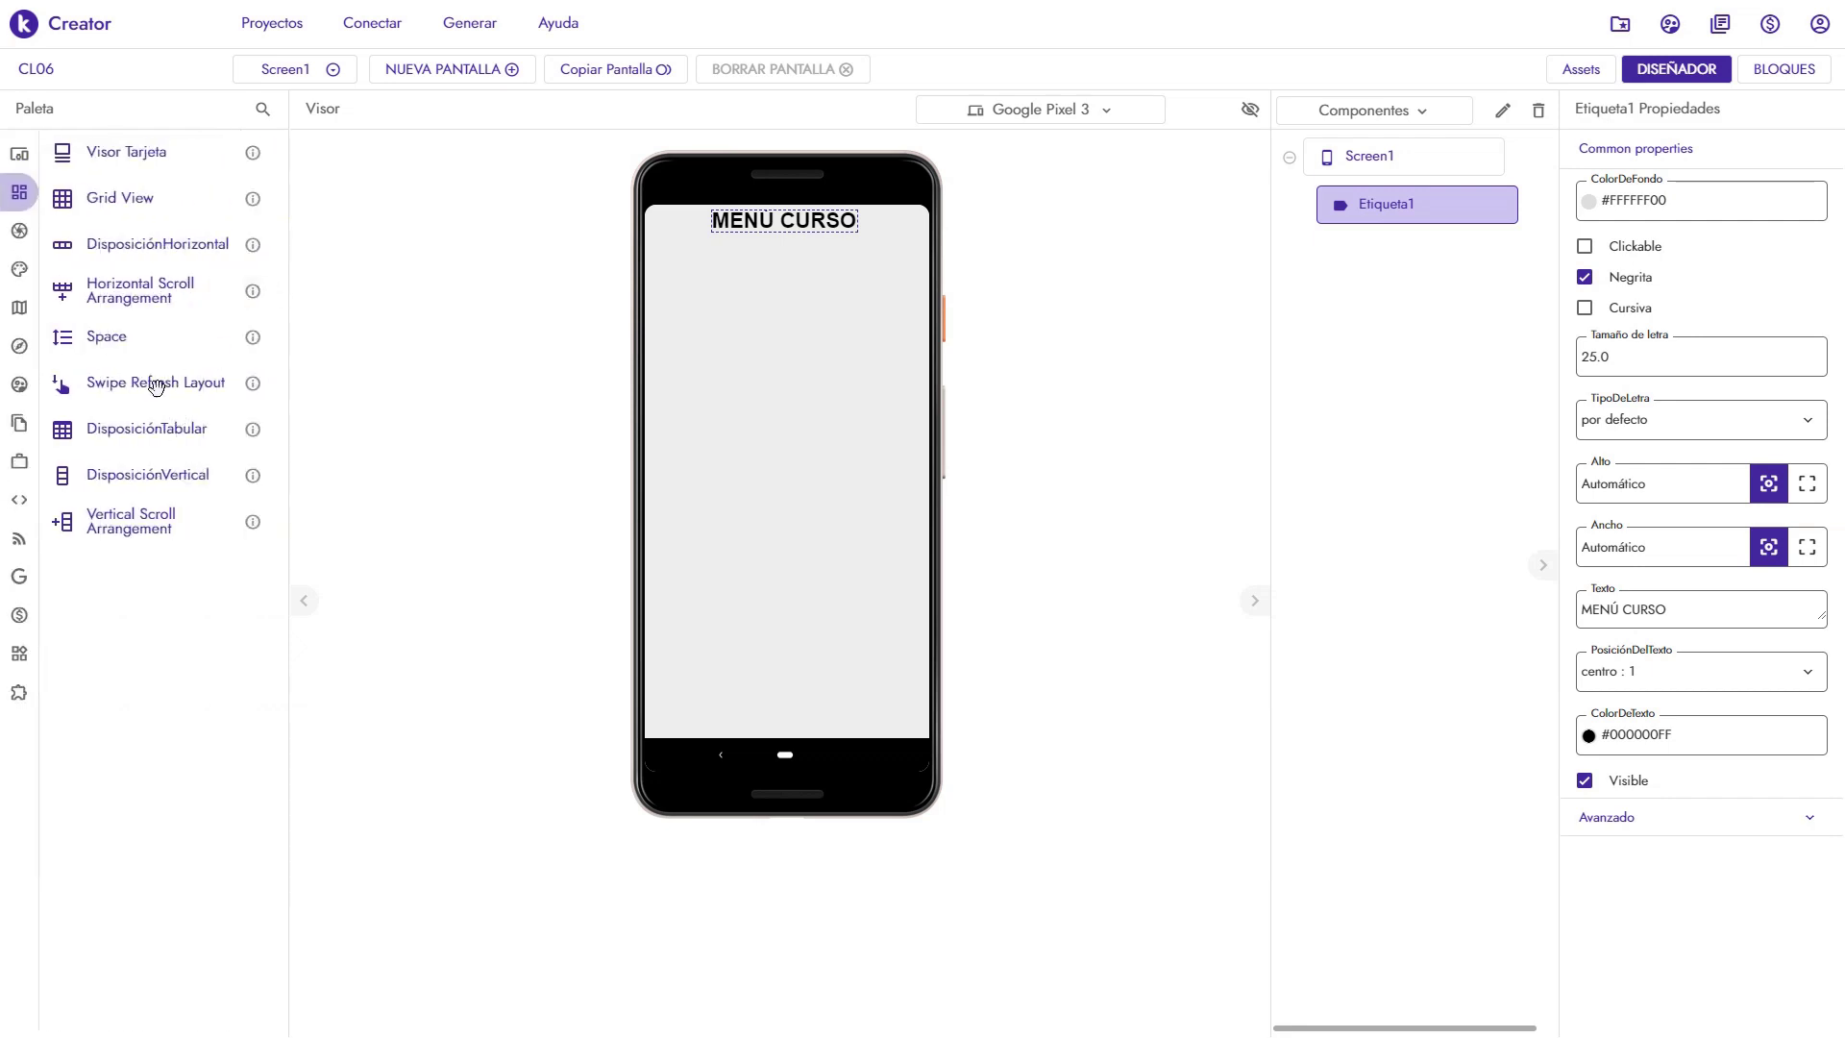
pyautogui.moveTo(100, 338); pyautogui.dragTo(785, 219)
pyautogui.click(785, 219)
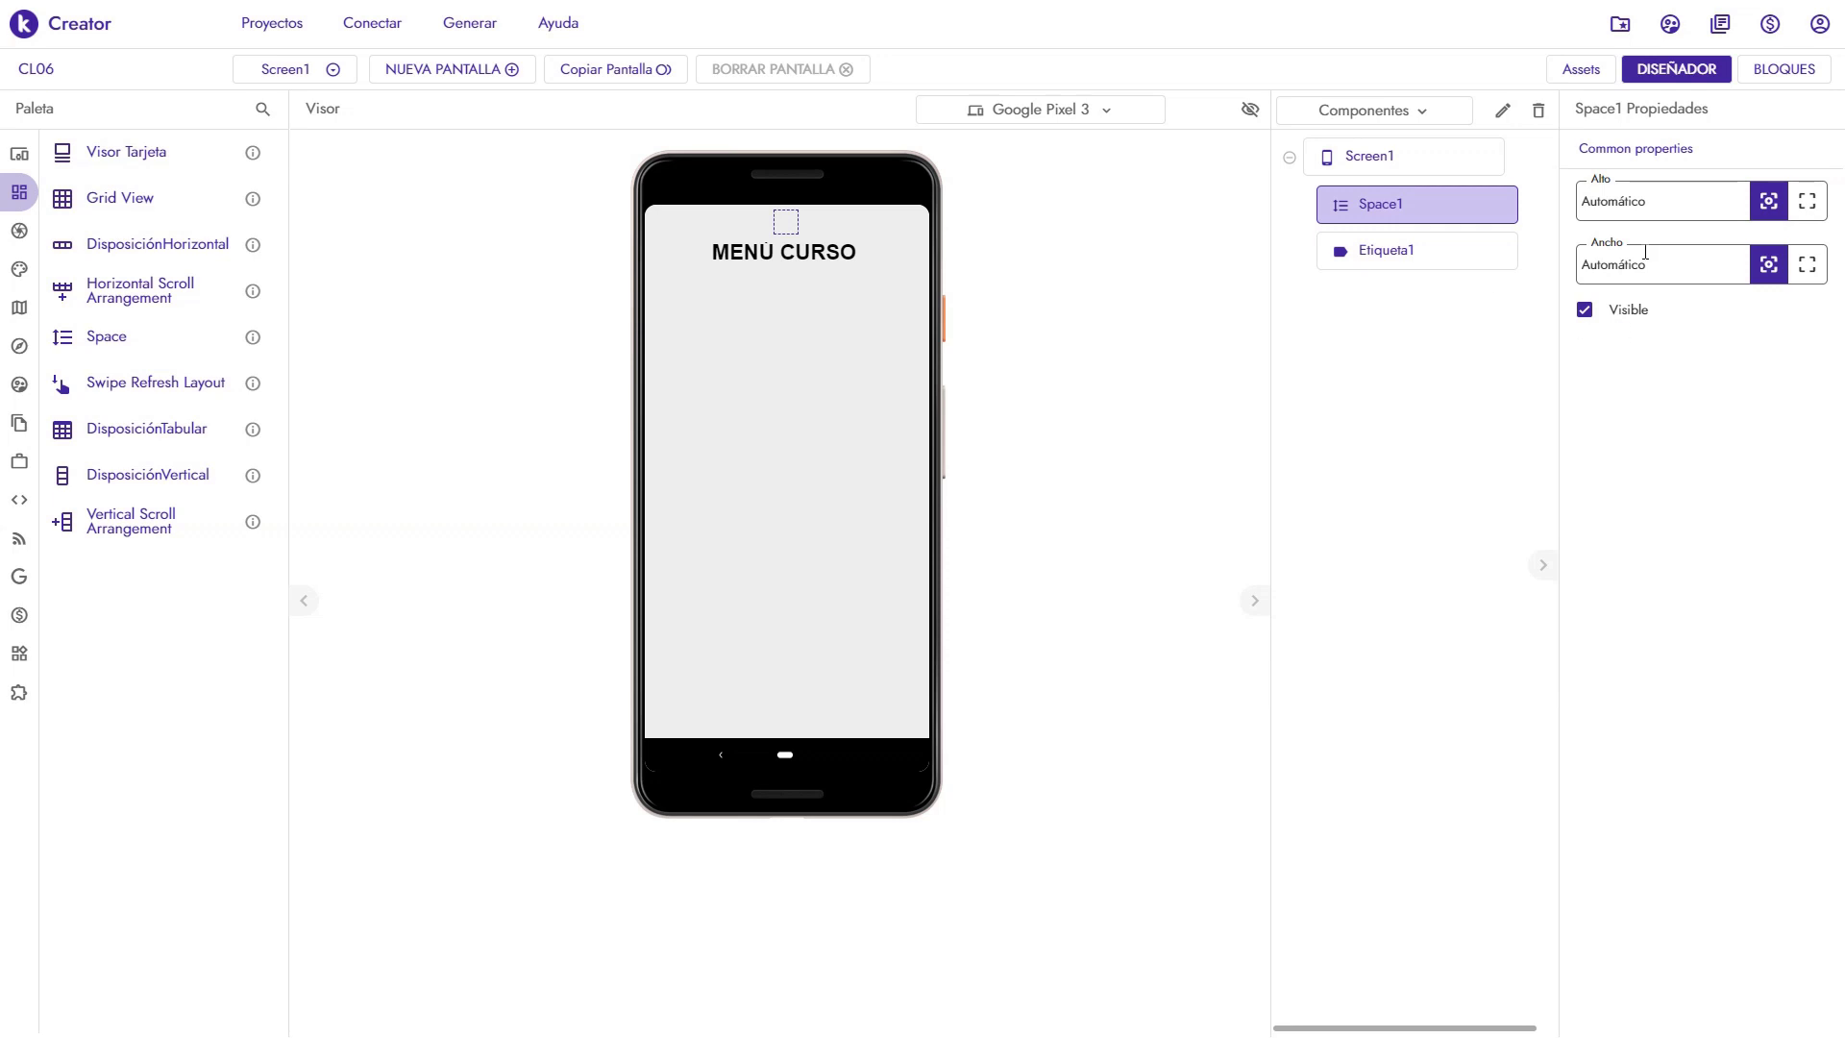
pyautogui.doubleClick(1644, 208)
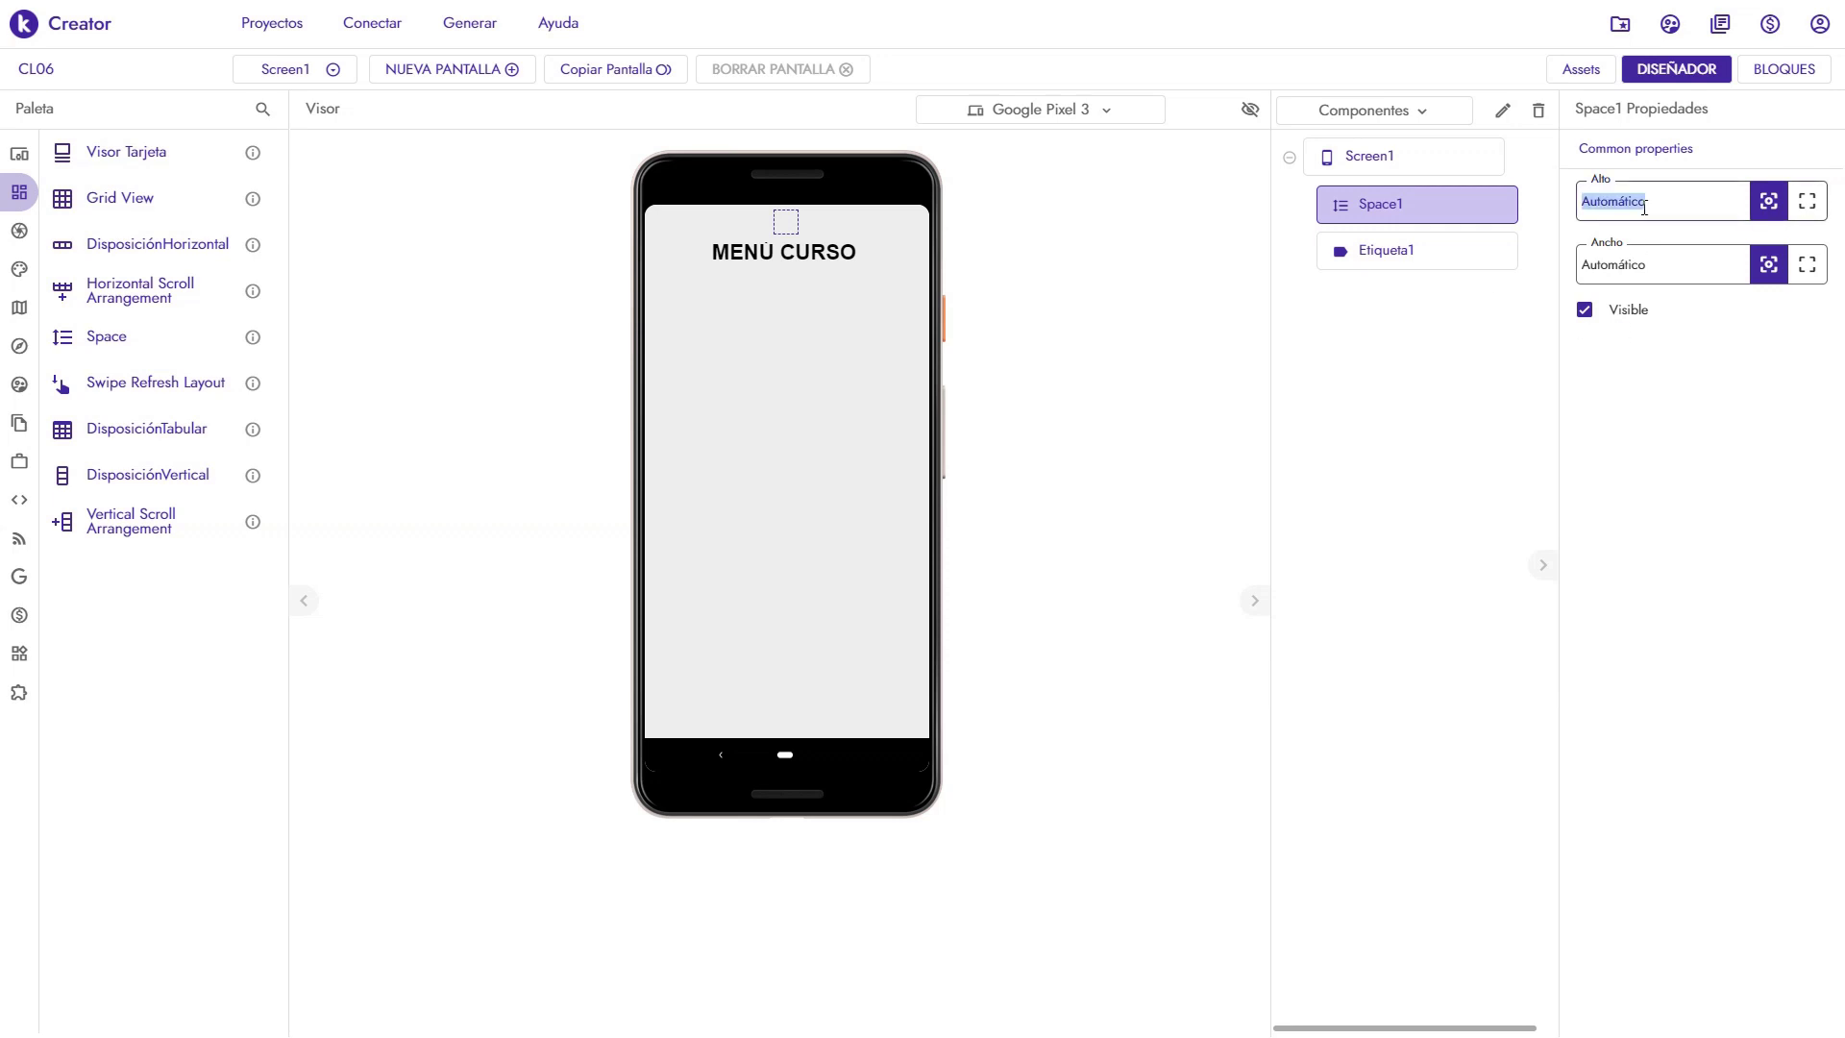
pyautogui.write('5PX')
pyautogui.click(1210, 342)
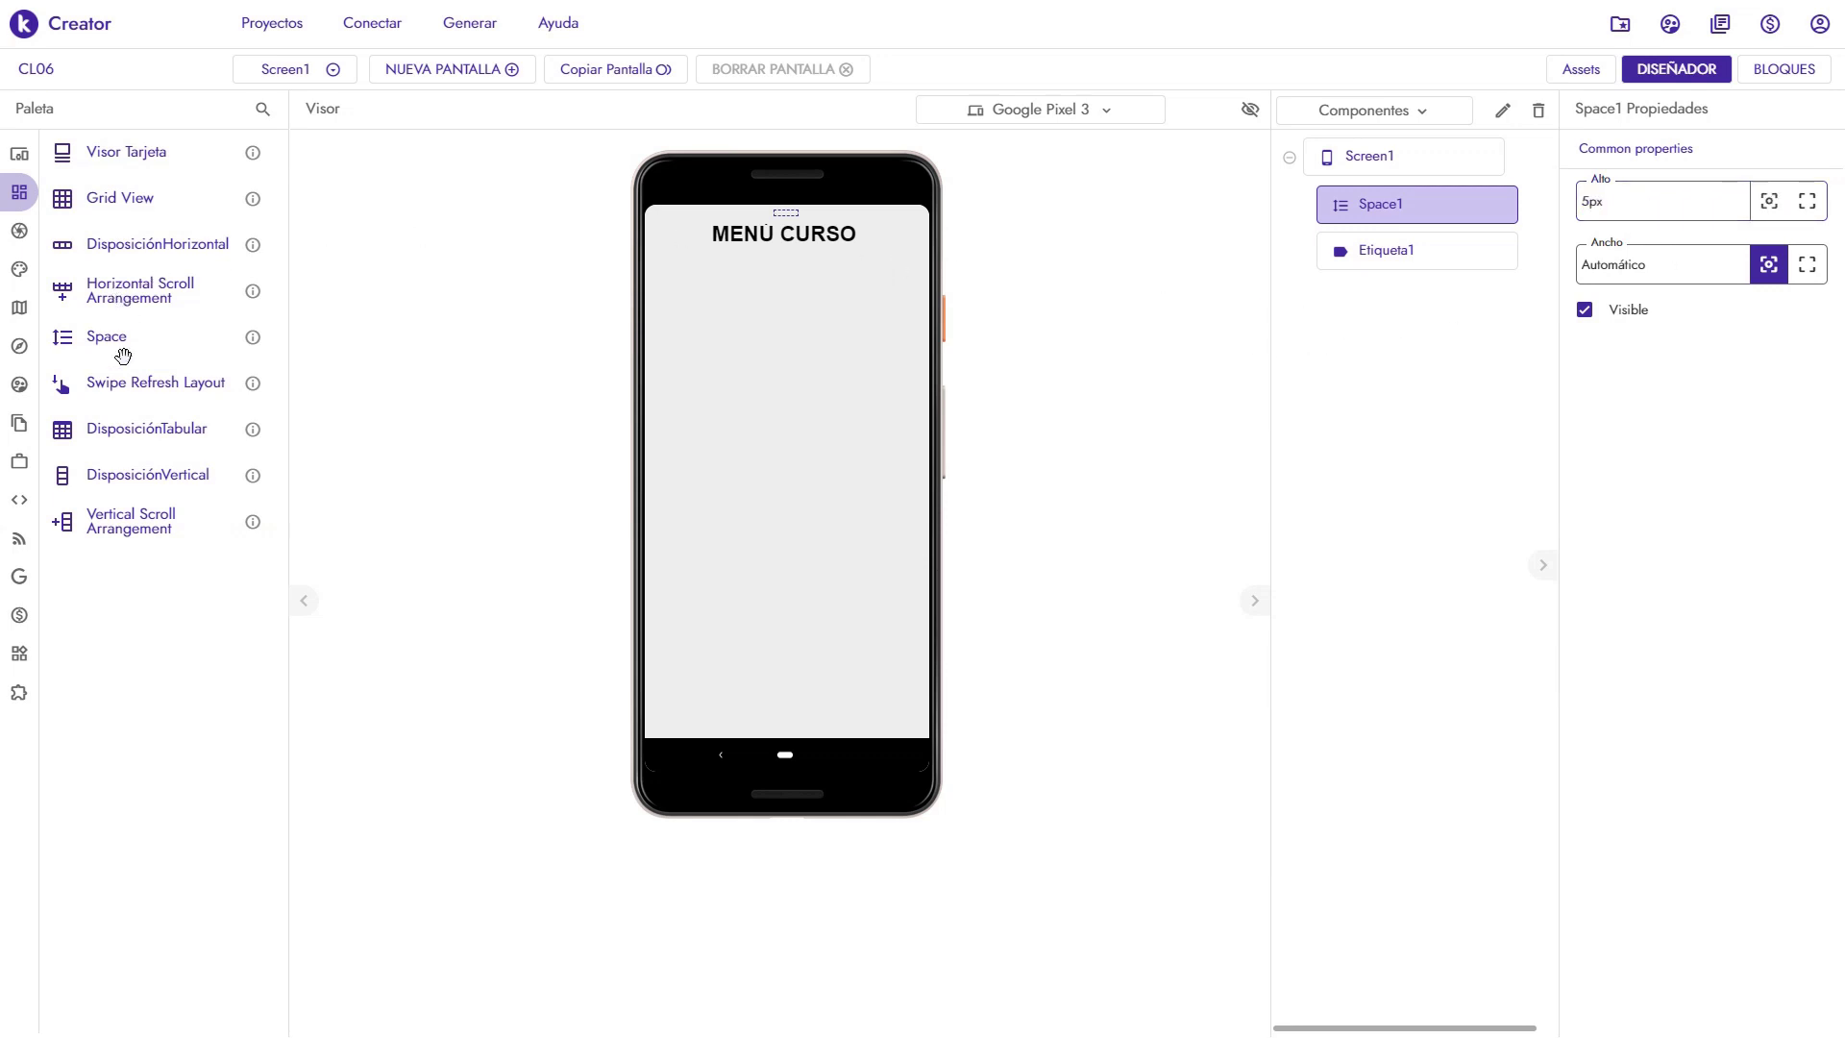
# Insert a second Space component below the label and set its height to 10px
pyautogui.moveTo(110, 338); pyautogui.dragTo(677, 353)
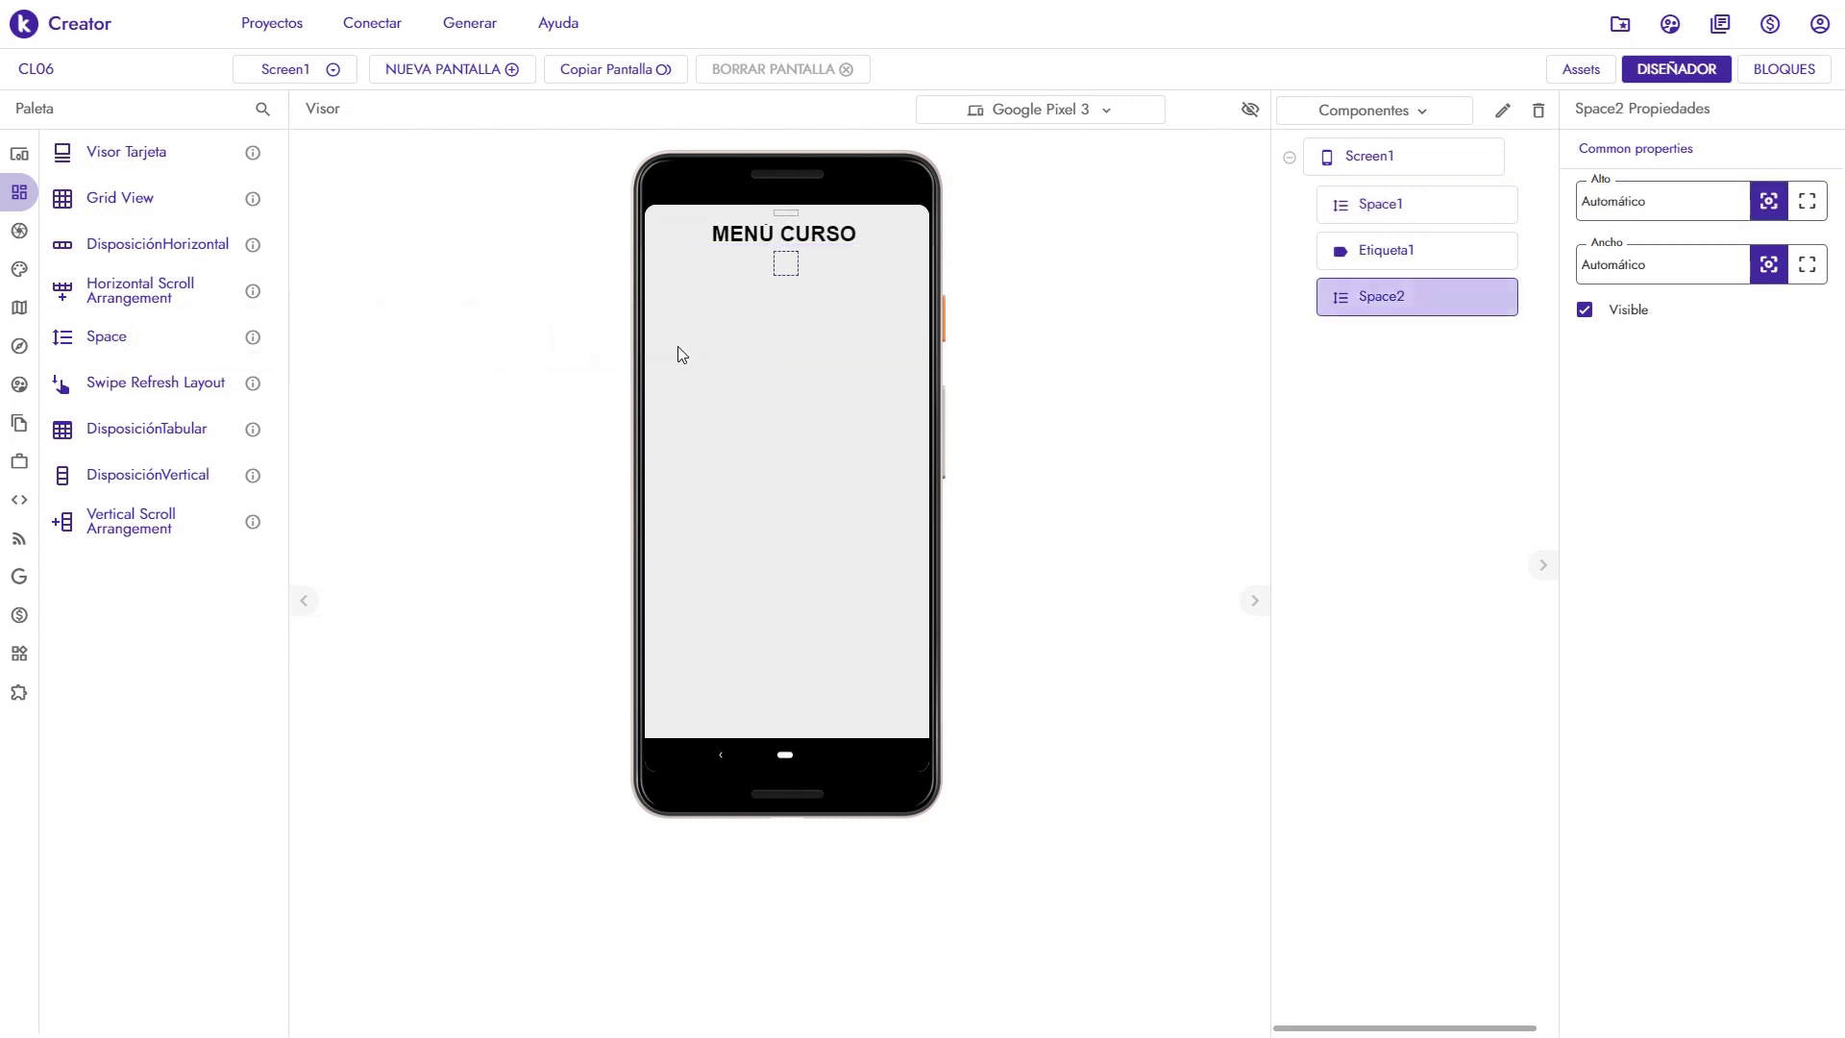
pyautogui.click(1658, 204)
pyautogui.write('10PX')
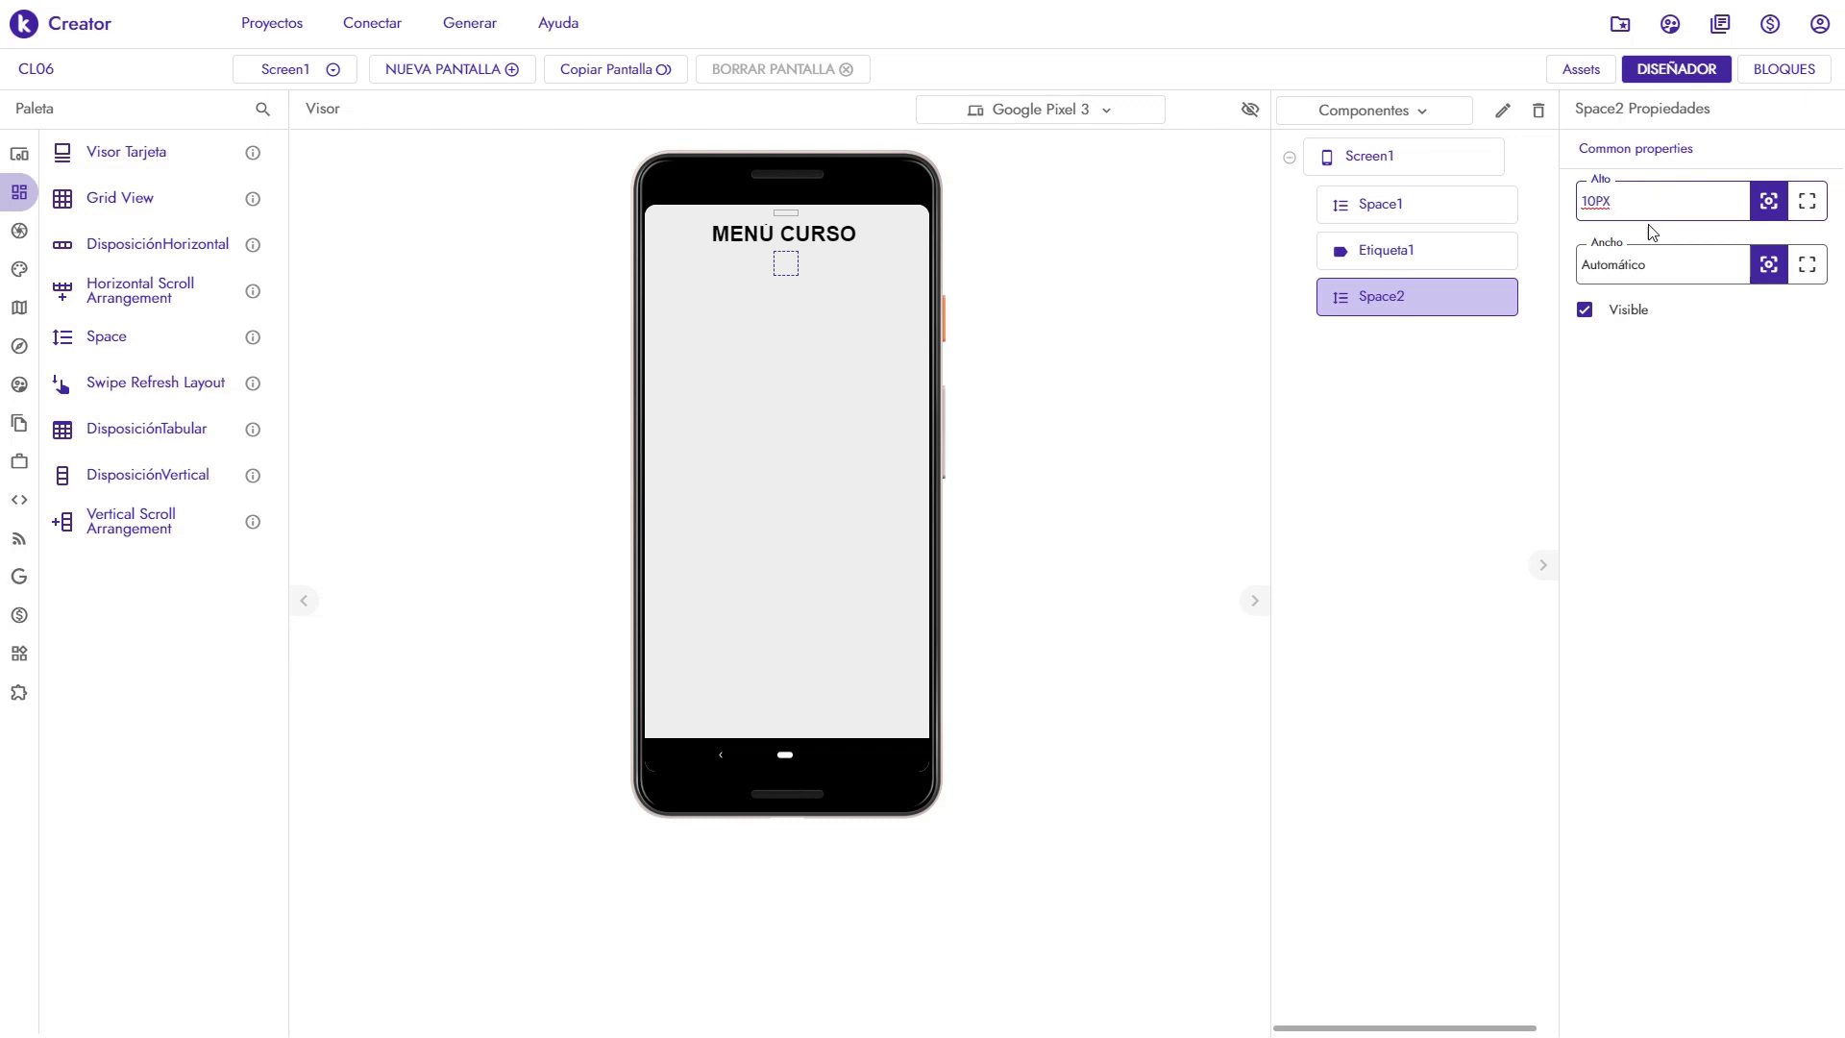
pyautogui.click(1165, 464)
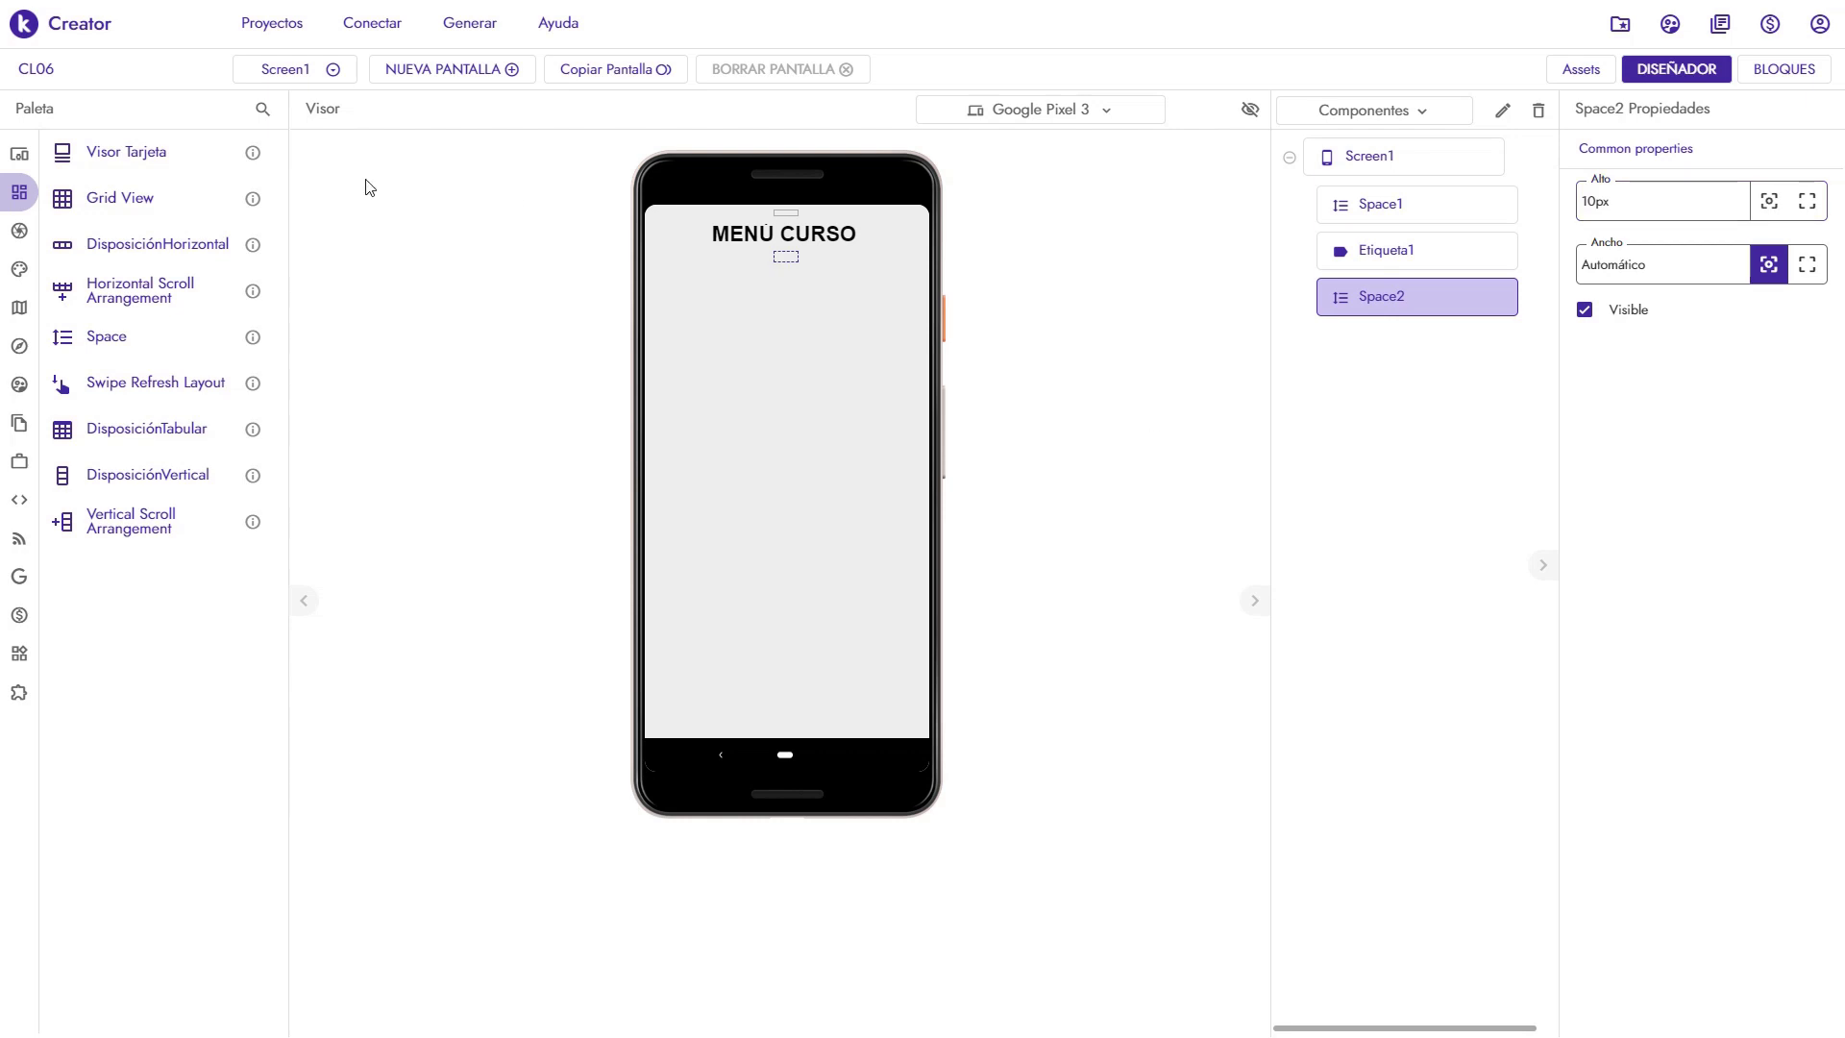
# Add a Visor Tarjeta card below the second space, with horizontal alignment Centro : 3 and its width fitted to the container
pyautogui.moveTo(107, 157); pyautogui.dragTo(794, 388)
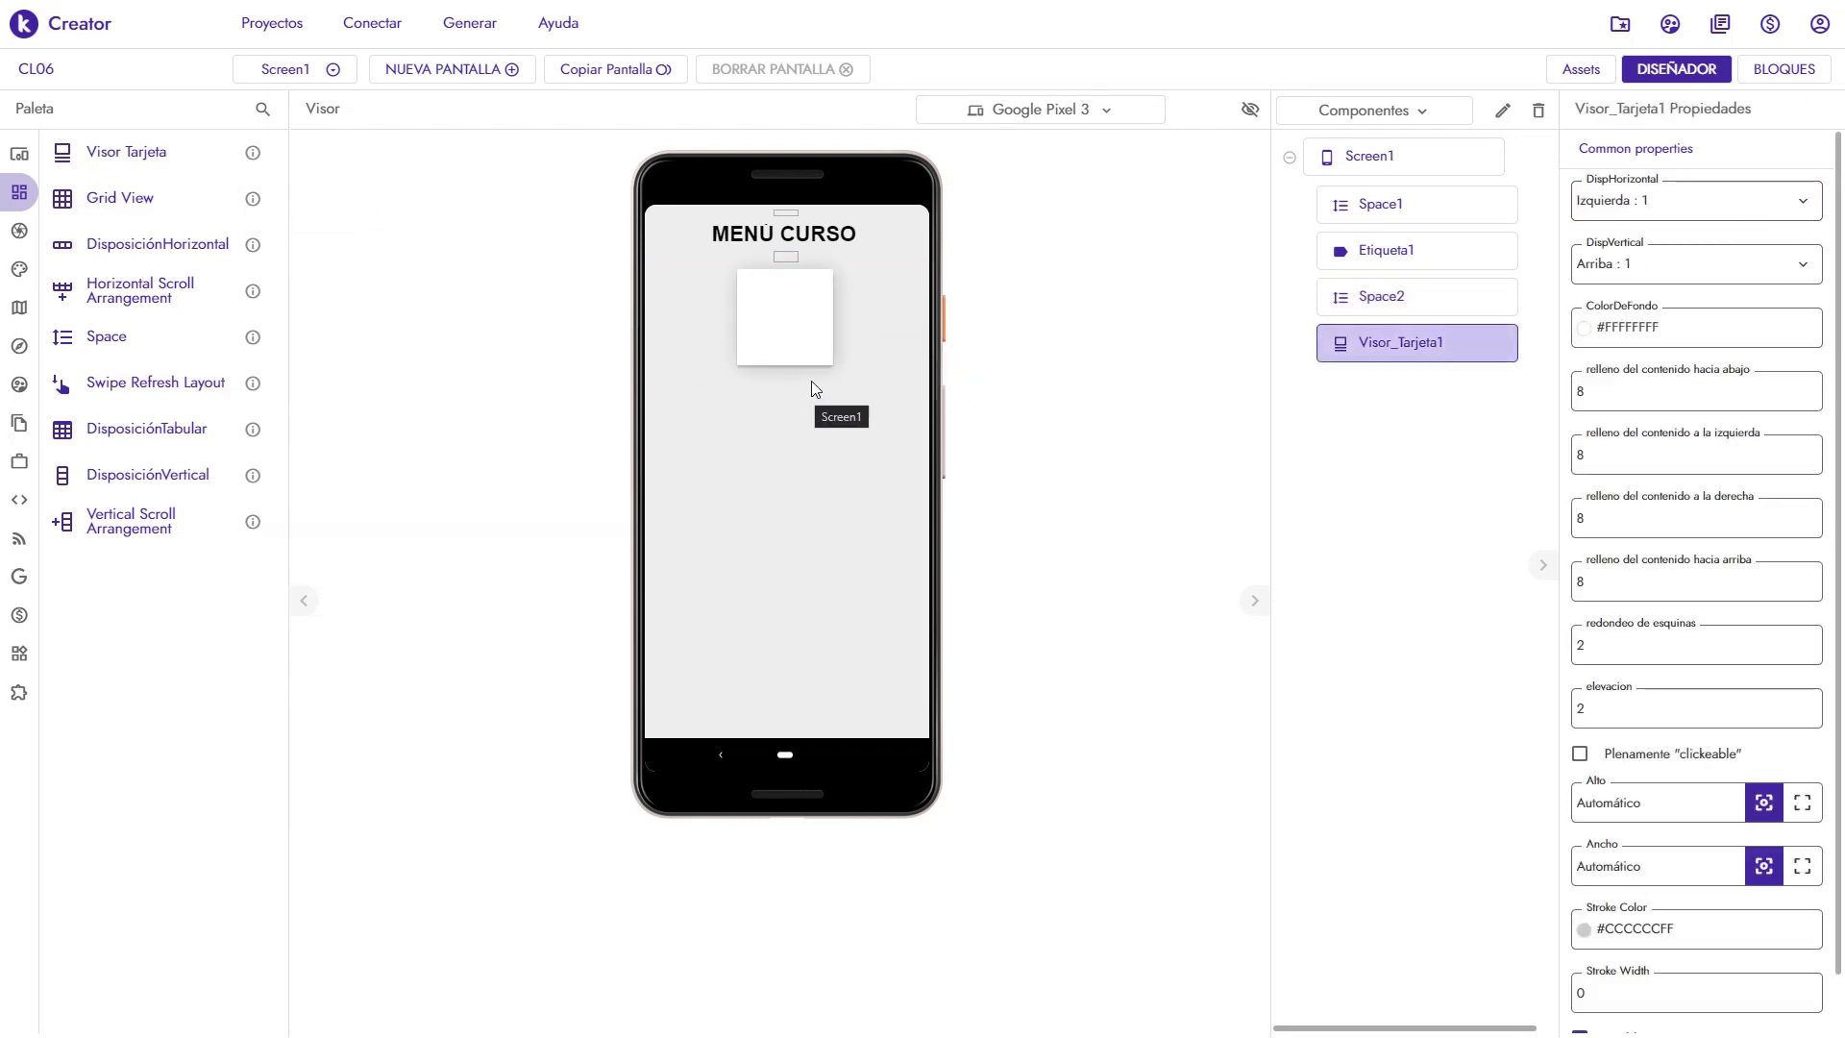
pyautogui.click(1765, 210)
pyautogui.click(1720, 280)
pyautogui.scroll(-1, 1714, 466)
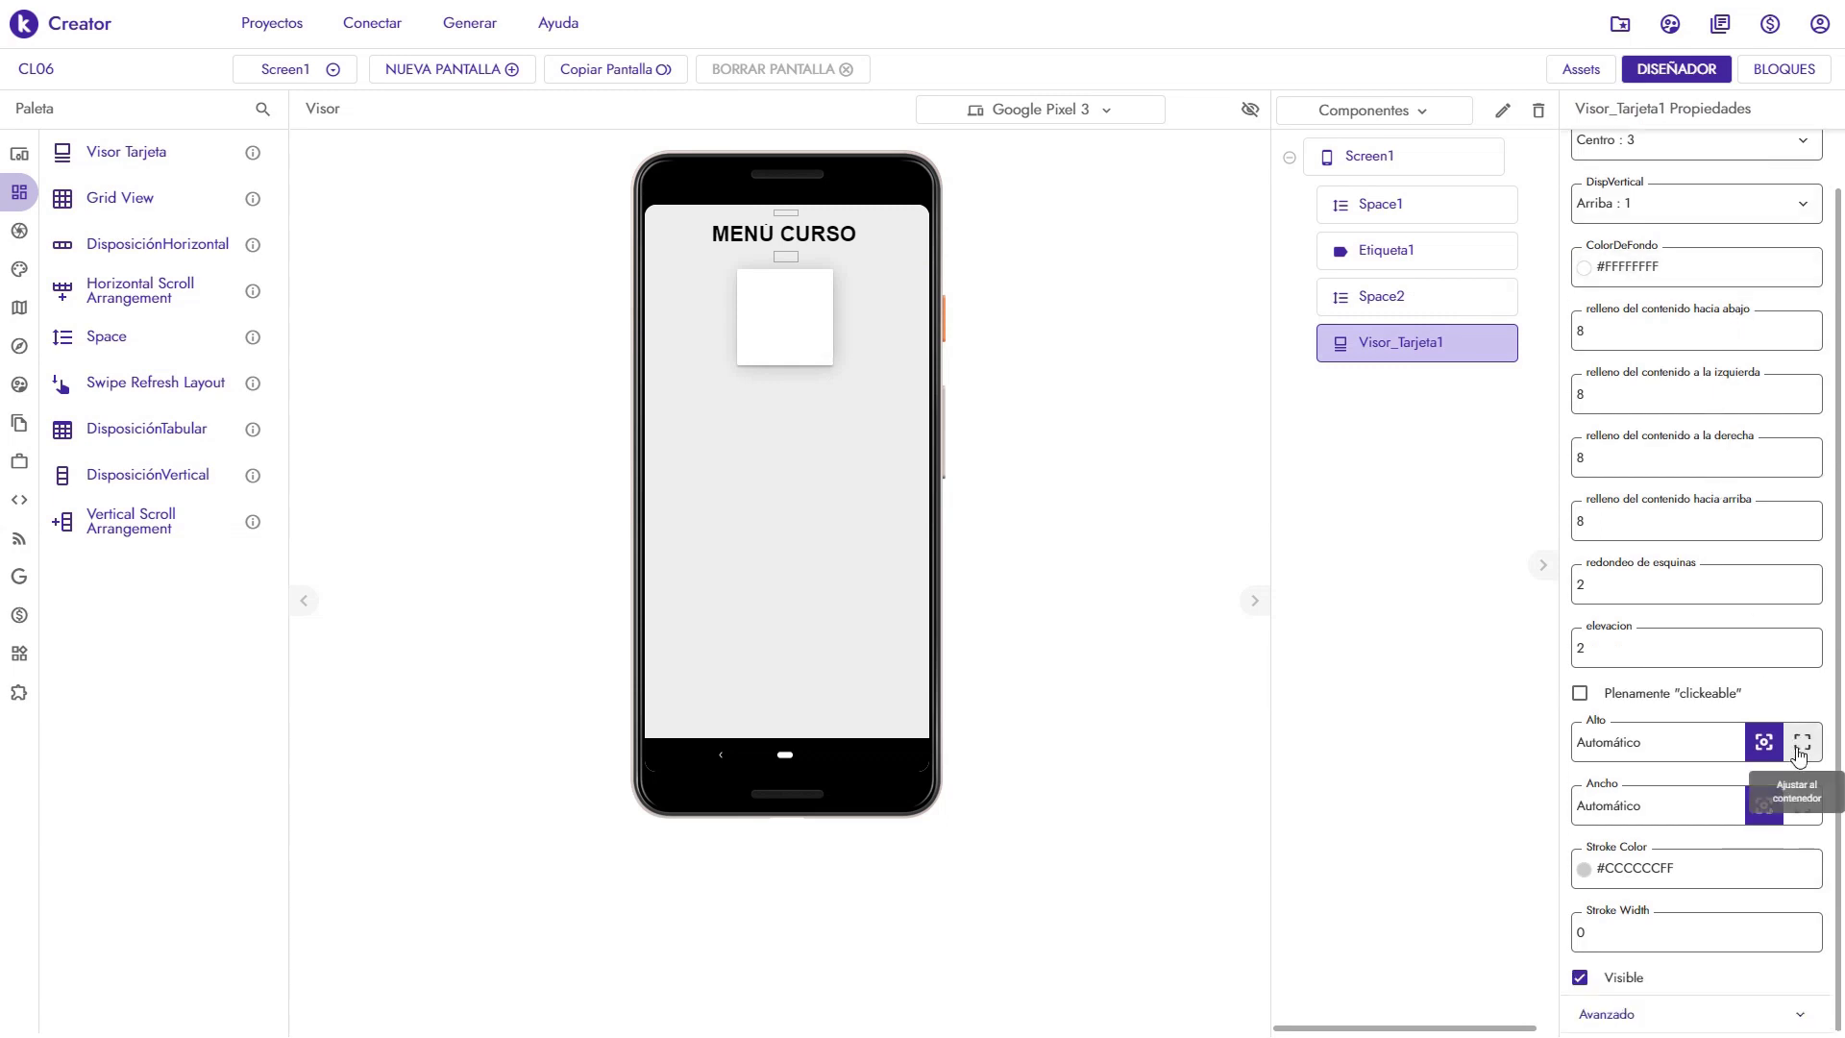
pyautogui.click(1805, 809)
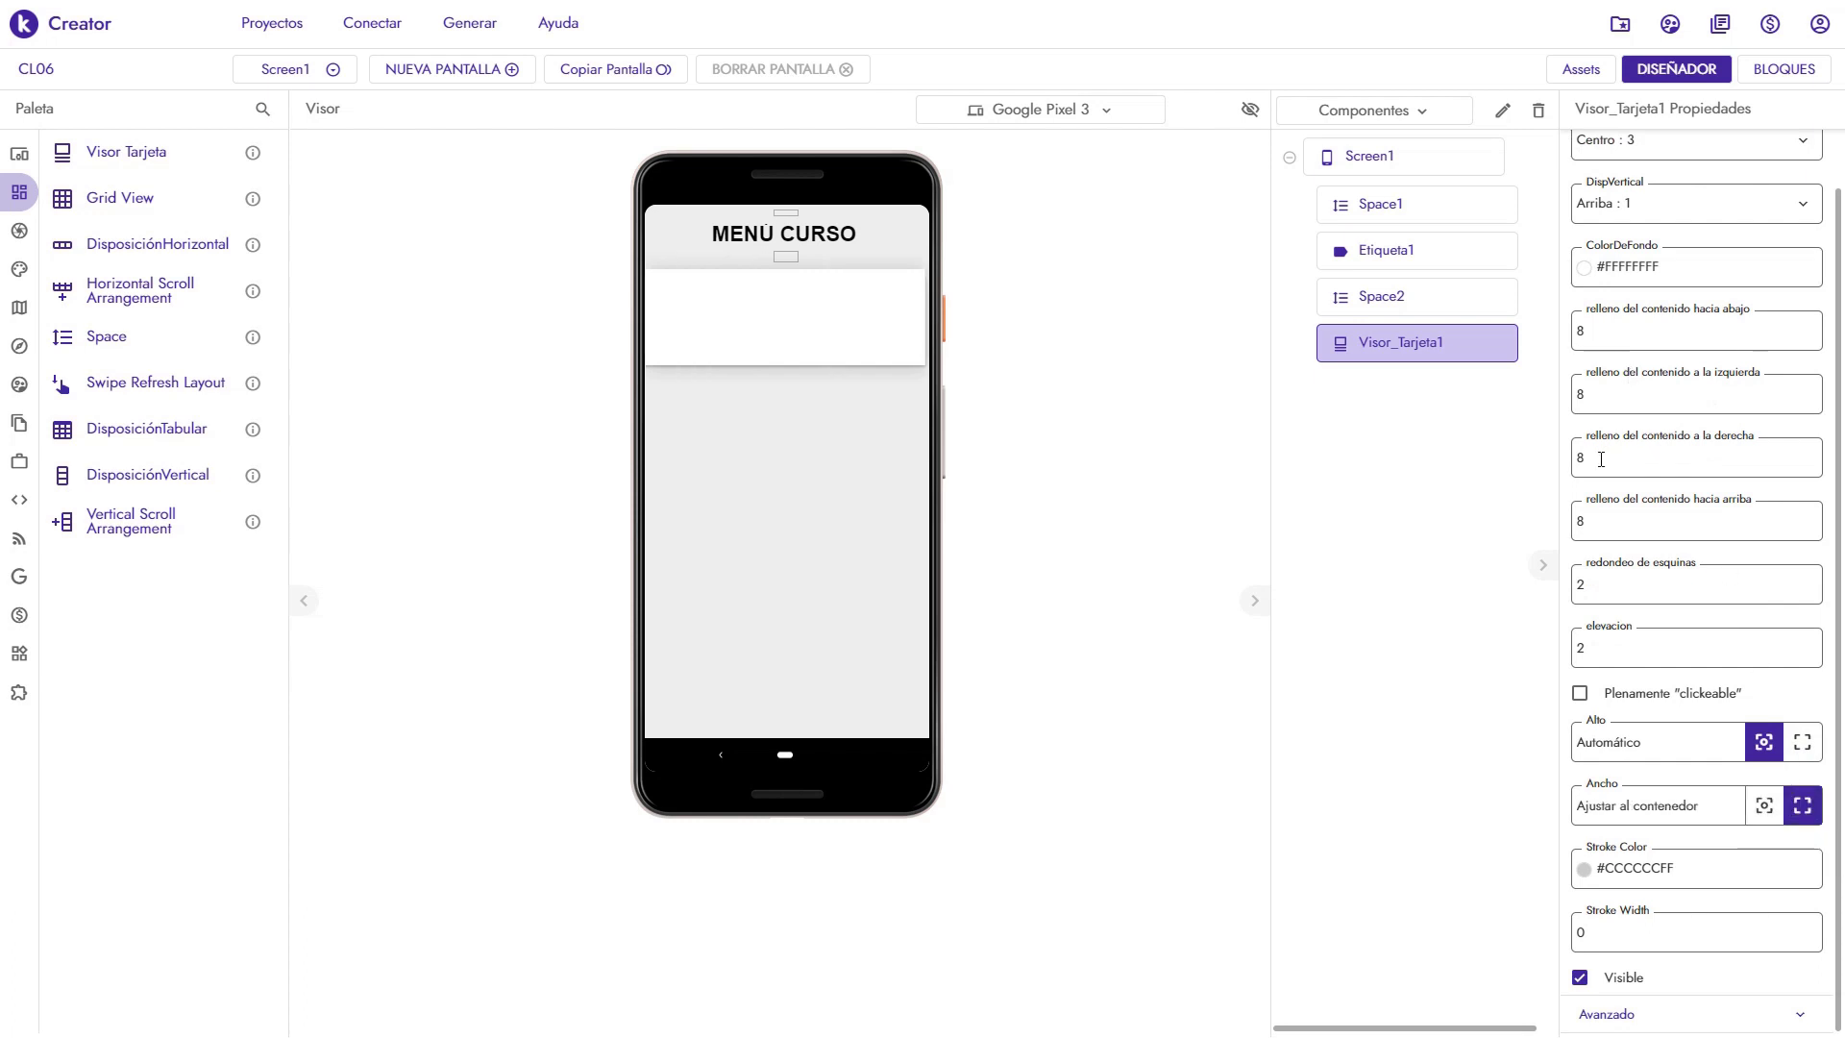
# Set the first card's left and right content padding to 15 and its corner rounding to 10
pyautogui.moveTo(1601, 460); pyautogui.dragTo(1567, 465)
pyautogui.moveTo(1609, 399); pyautogui.dragTo(1562, 405)
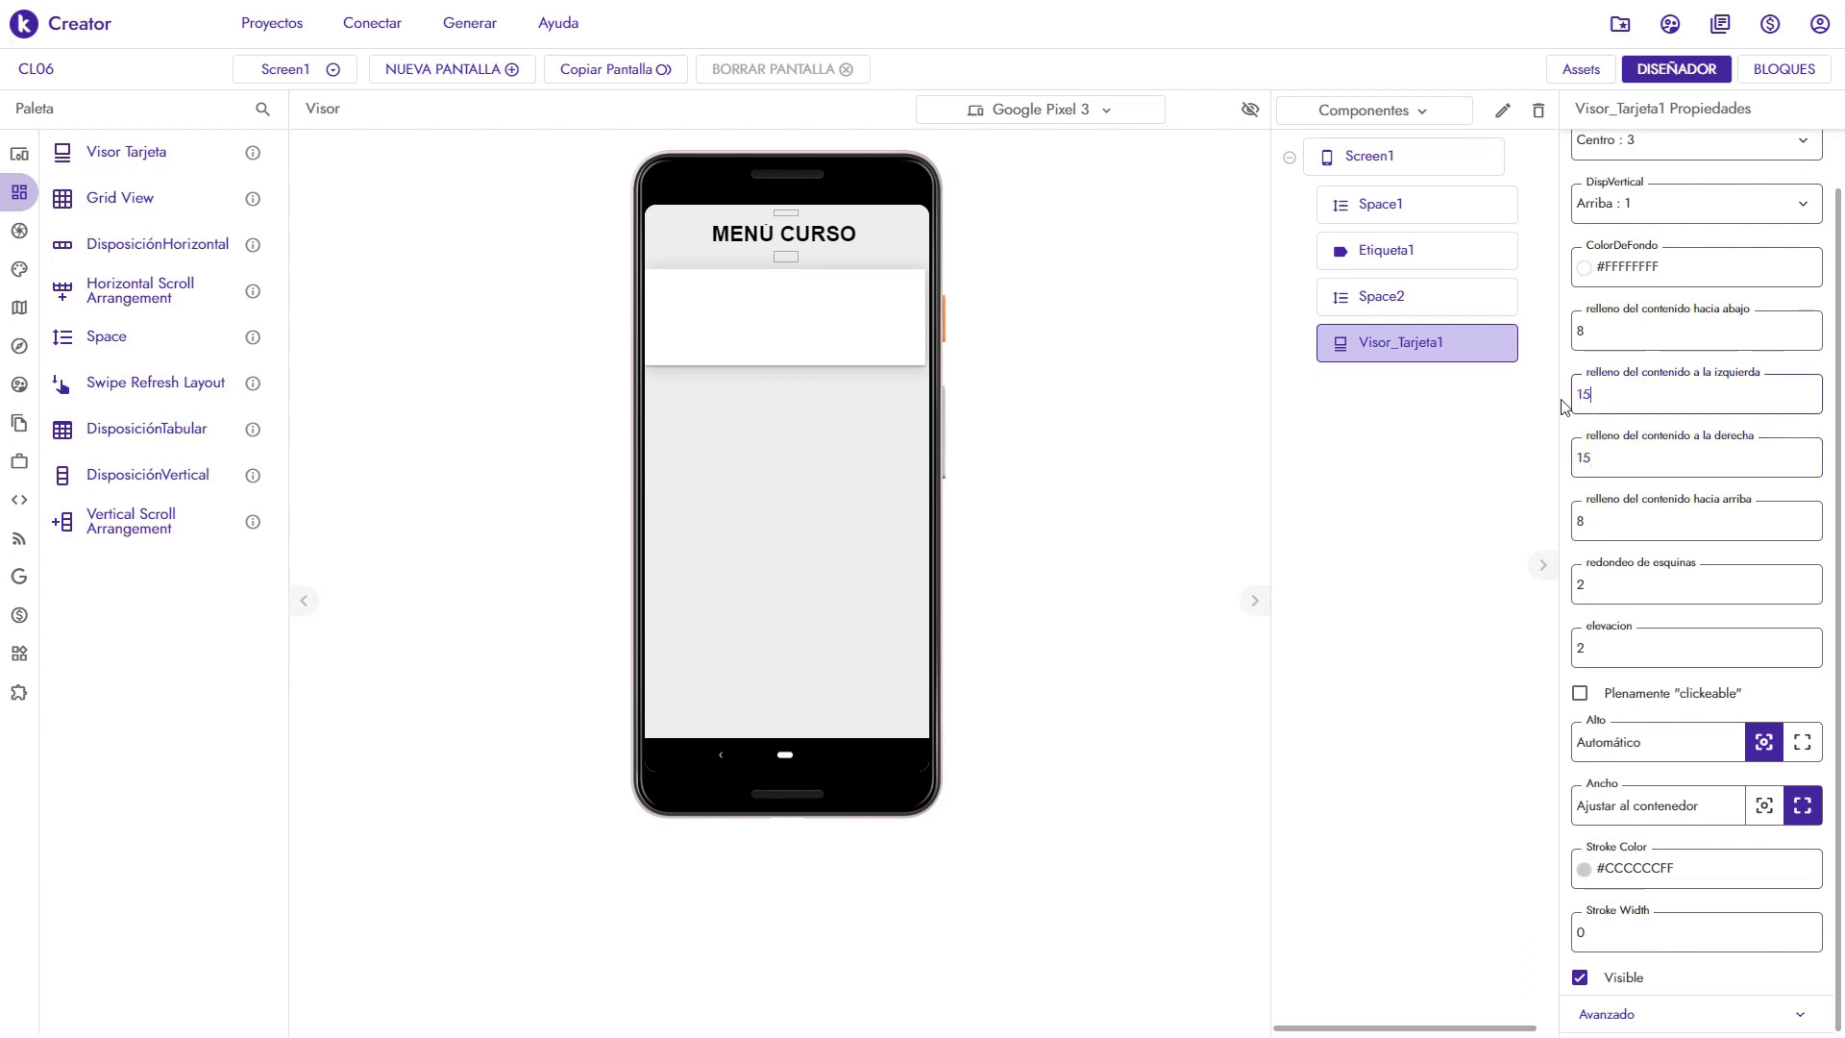
pyautogui.click(1156, 512)
pyautogui.moveTo(1603, 581); pyautogui.dragTo(1580, 586)
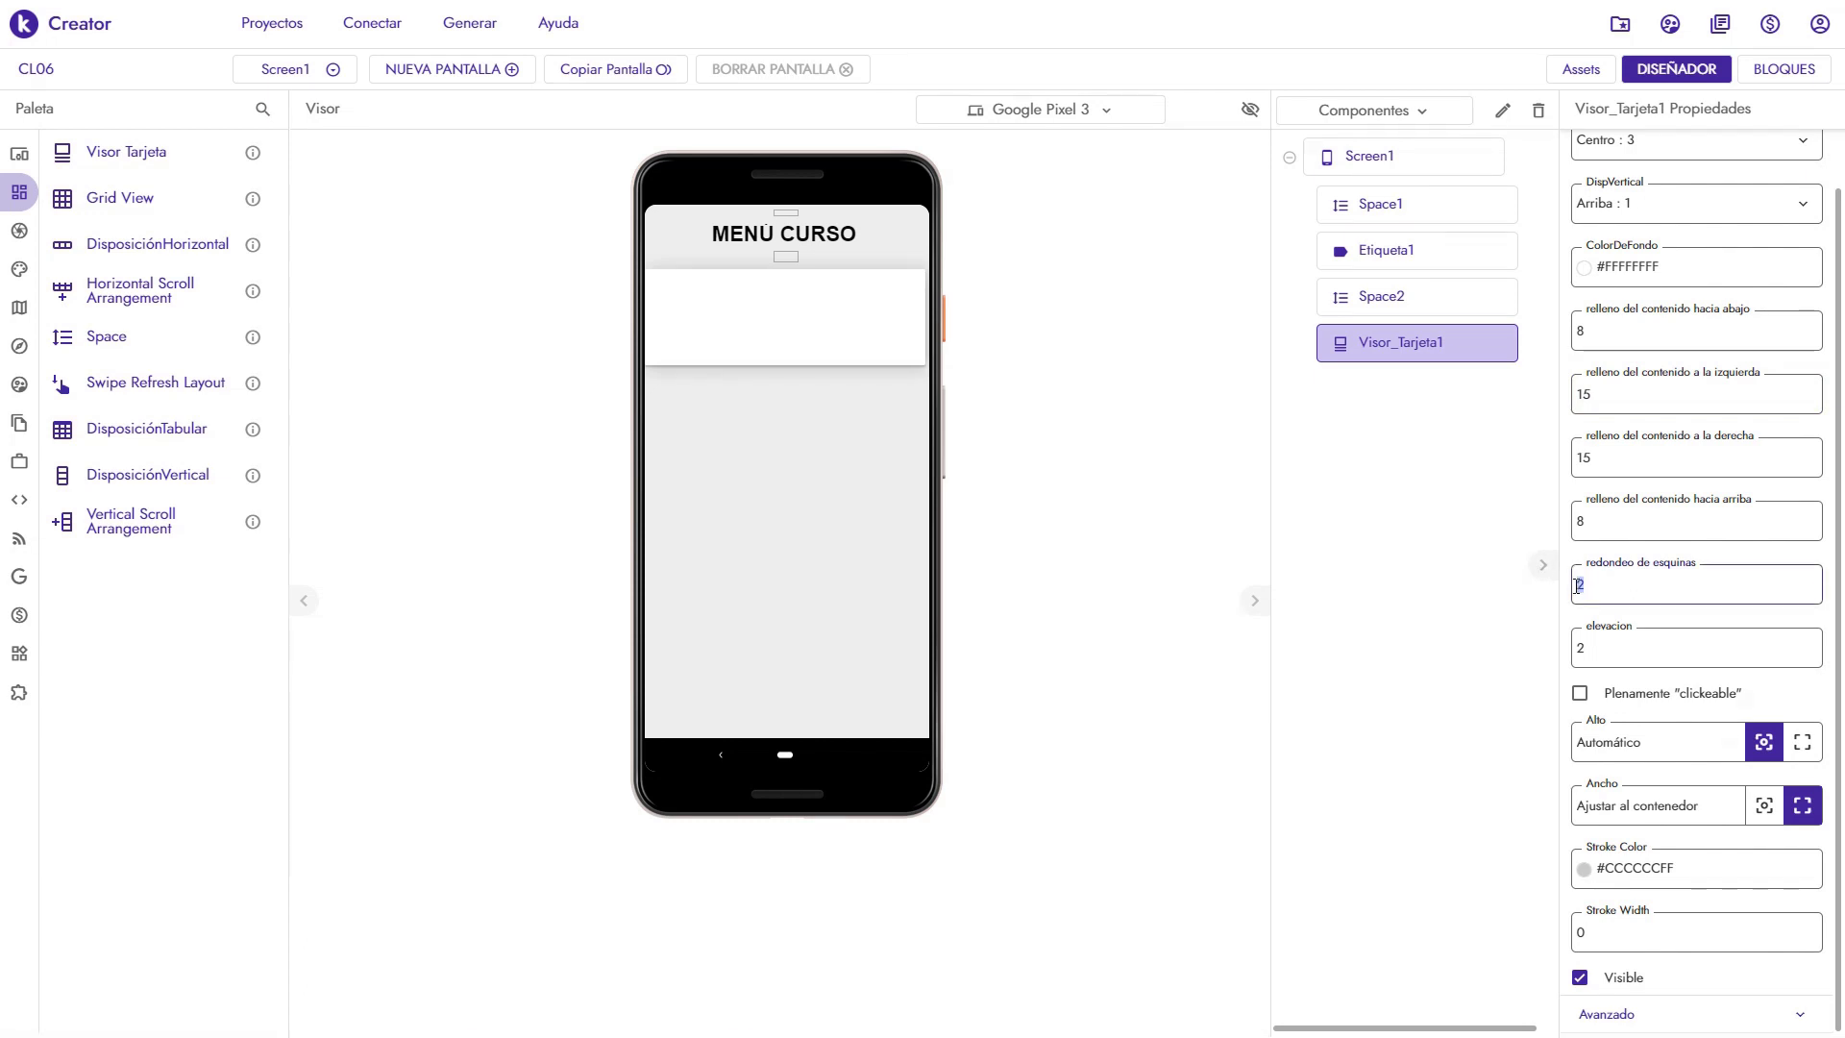
pyautogui.click(1150, 571)
pyautogui.moveTo(1609, 591); pyautogui.dragTo(1574, 591)
pyautogui.click(1216, 598)
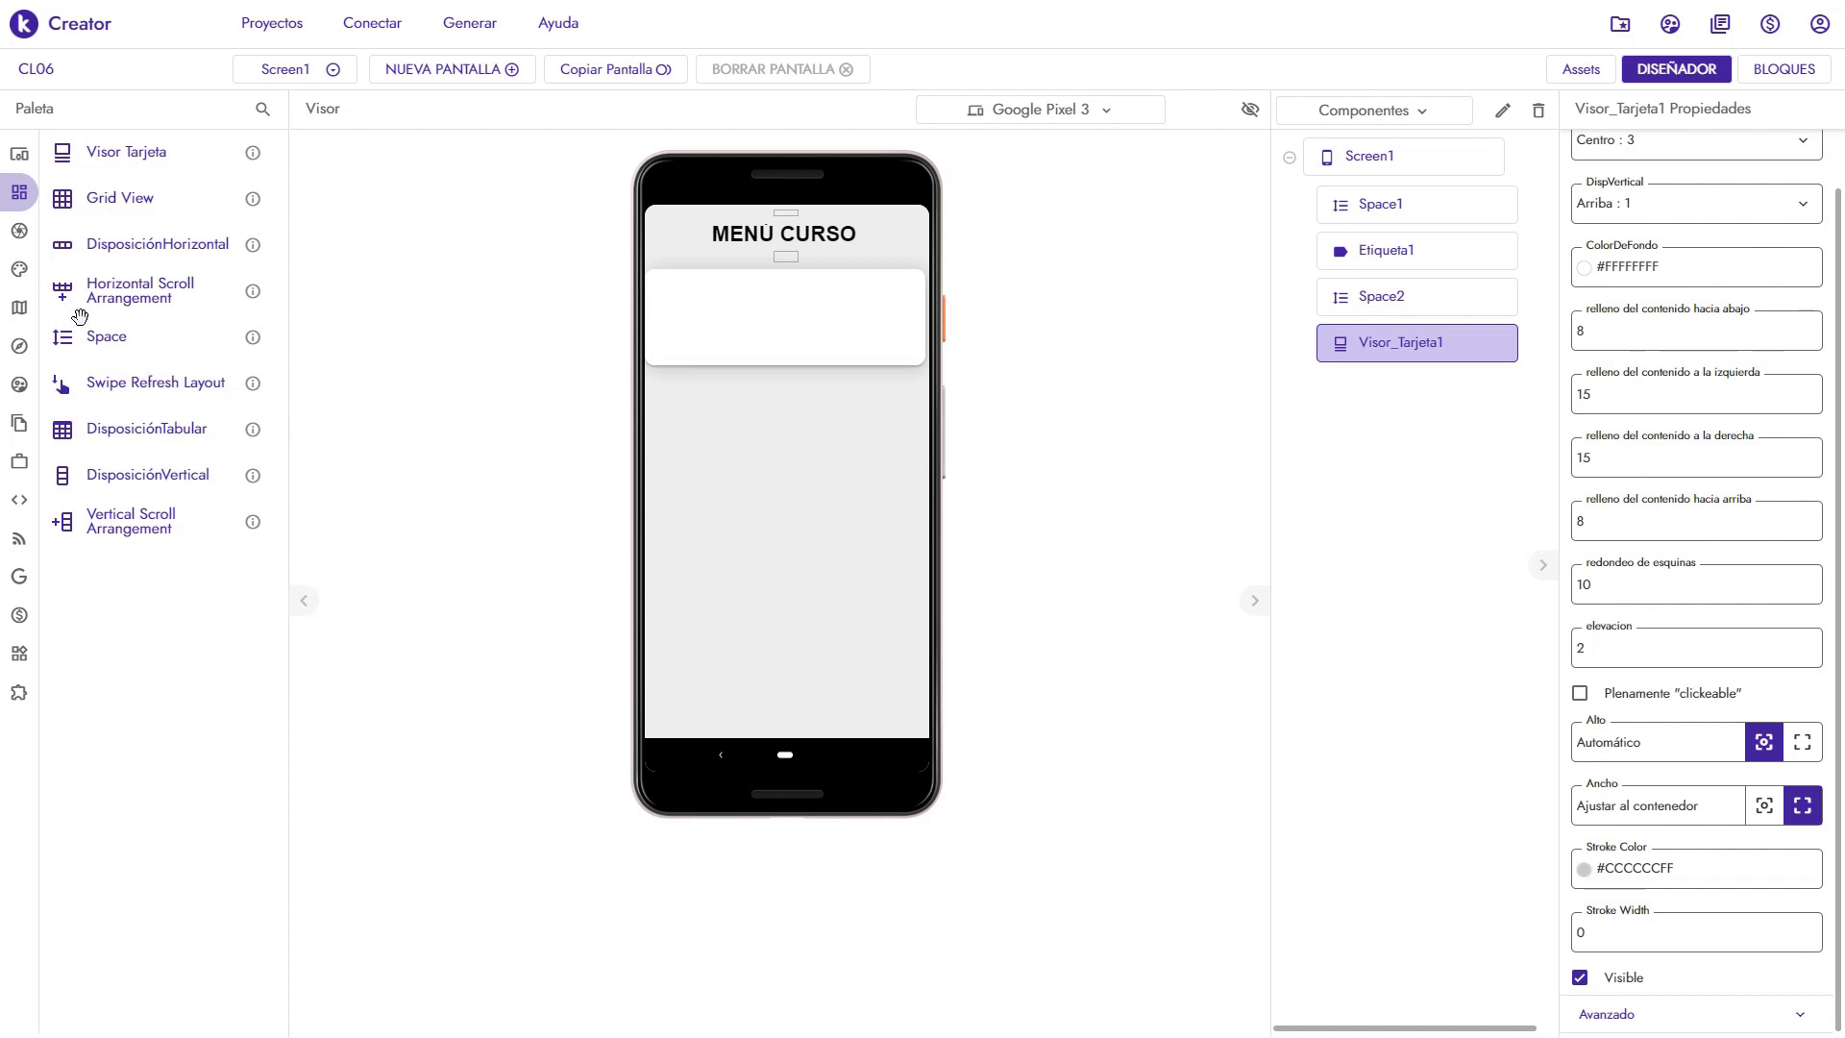
# Add a second Visor Tarjeta below the first, with corner rounding 10, left and right content padding 15, and width fitted to the container
pyautogui.moveTo(98, 342)
pyautogui.mouseDown()
pyautogui.moveTo(687, 405)
pyautogui.moveTo(113, 342)
pyautogui.mouseUp()
pyautogui.moveTo(92, 152); pyautogui.dragTo(738, 442)
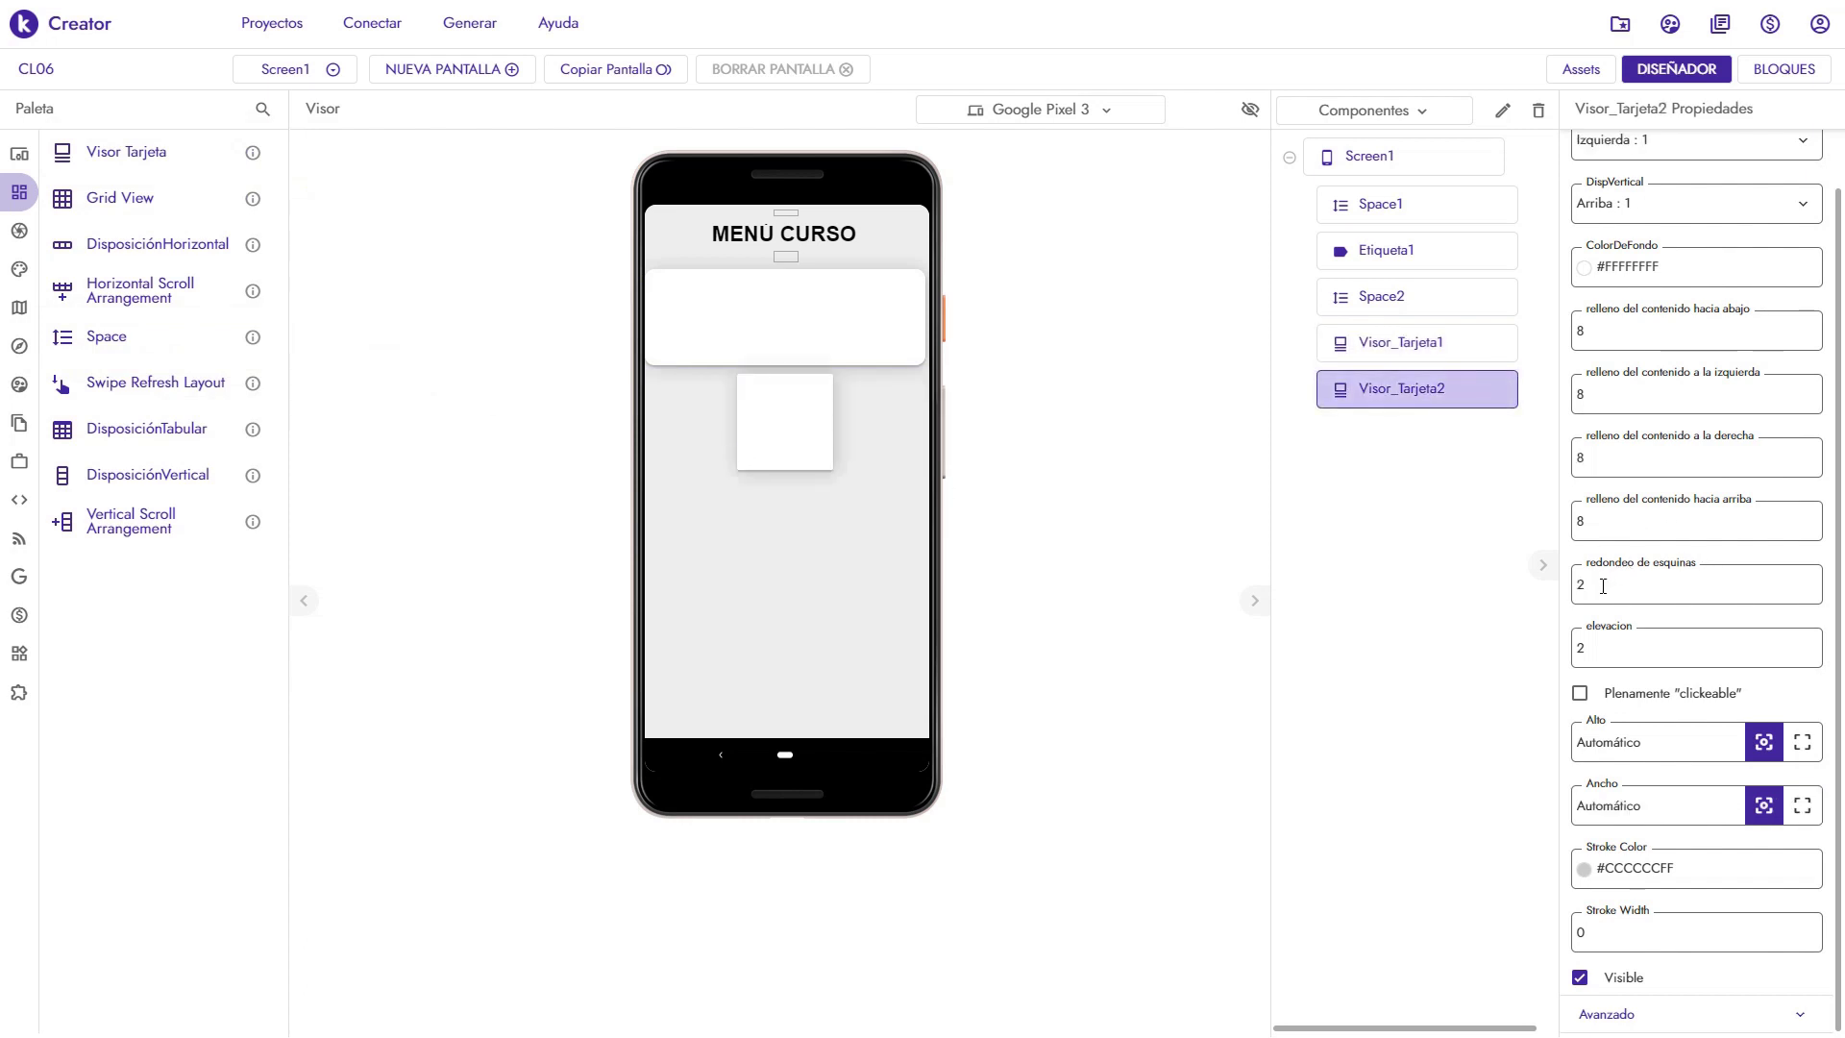
pyautogui.moveTo(1603, 586); pyautogui.dragTo(1568, 591)
pyautogui.moveTo(1603, 459); pyautogui.dragTo(1556, 468)
pyautogui.moveTo(1598, 398); pyautogui.dragTo(1549, 411)
pyautogui.click(1803, 805)
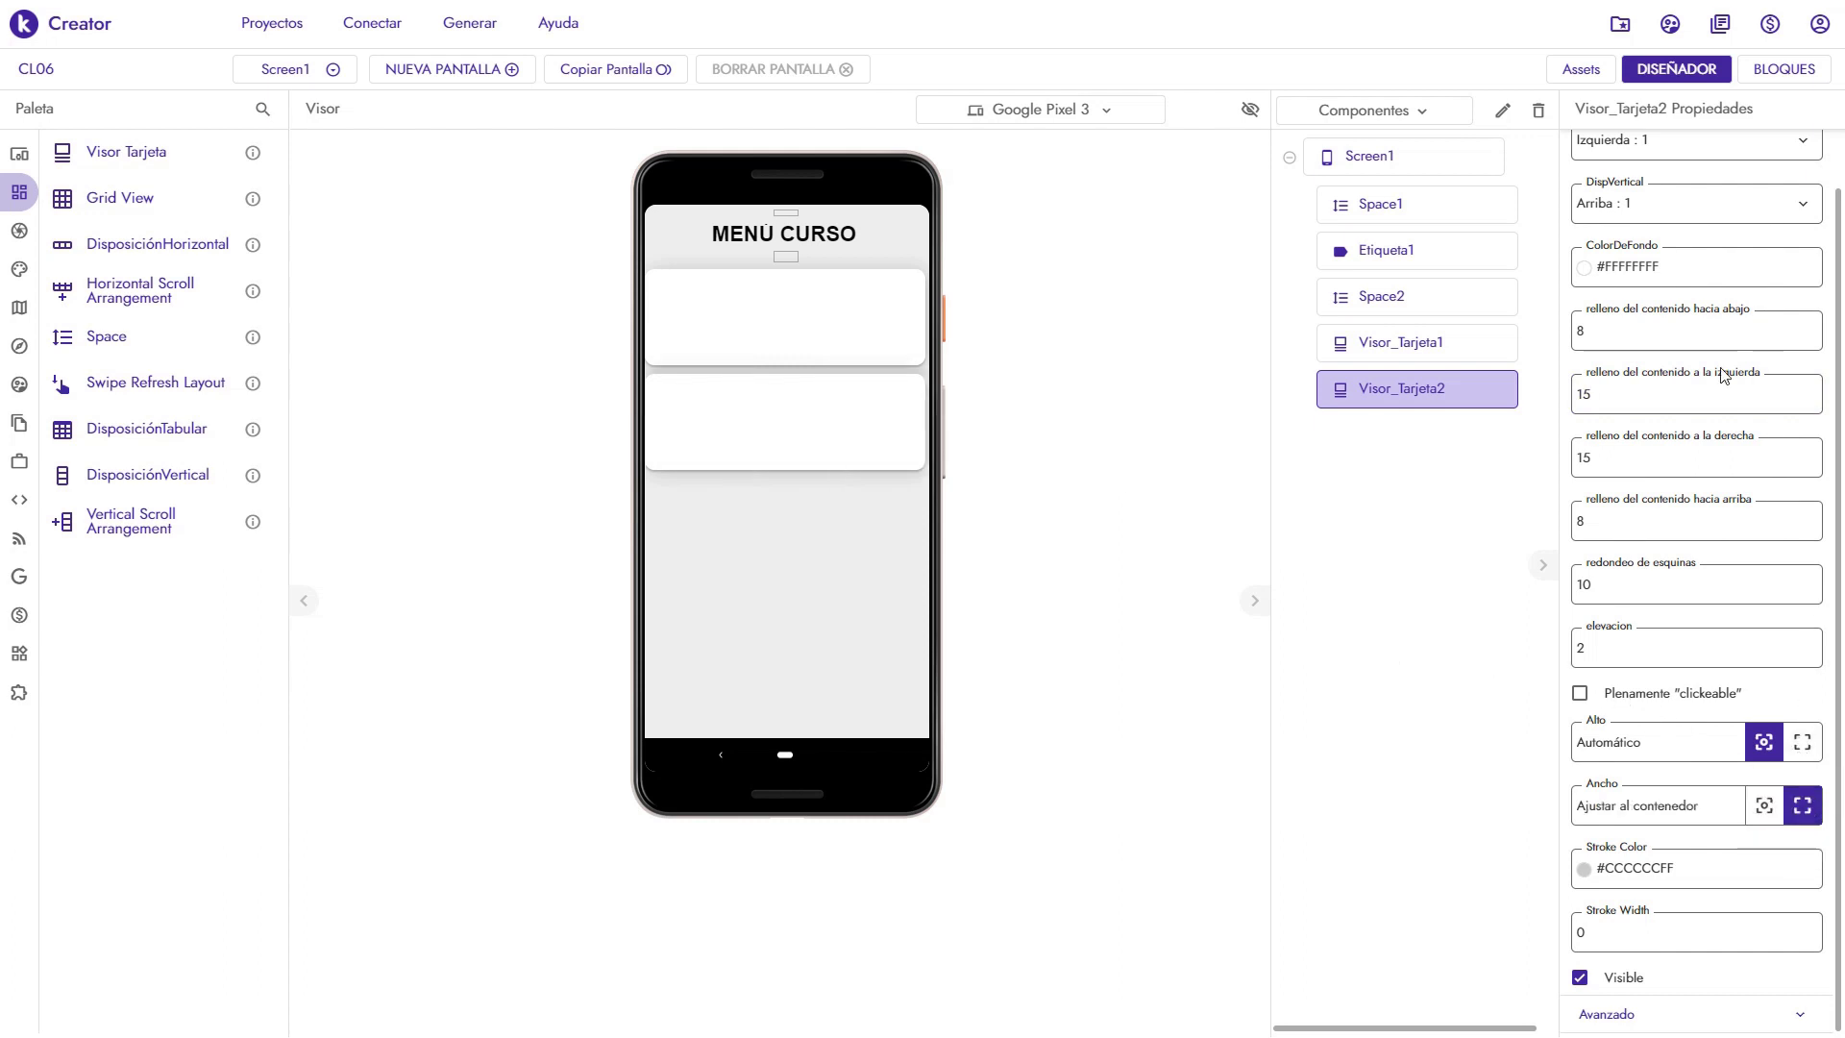
# Set the second card's horizontal alignment to Centro : 3
pyautogui.scroll(2, 1777, 216)
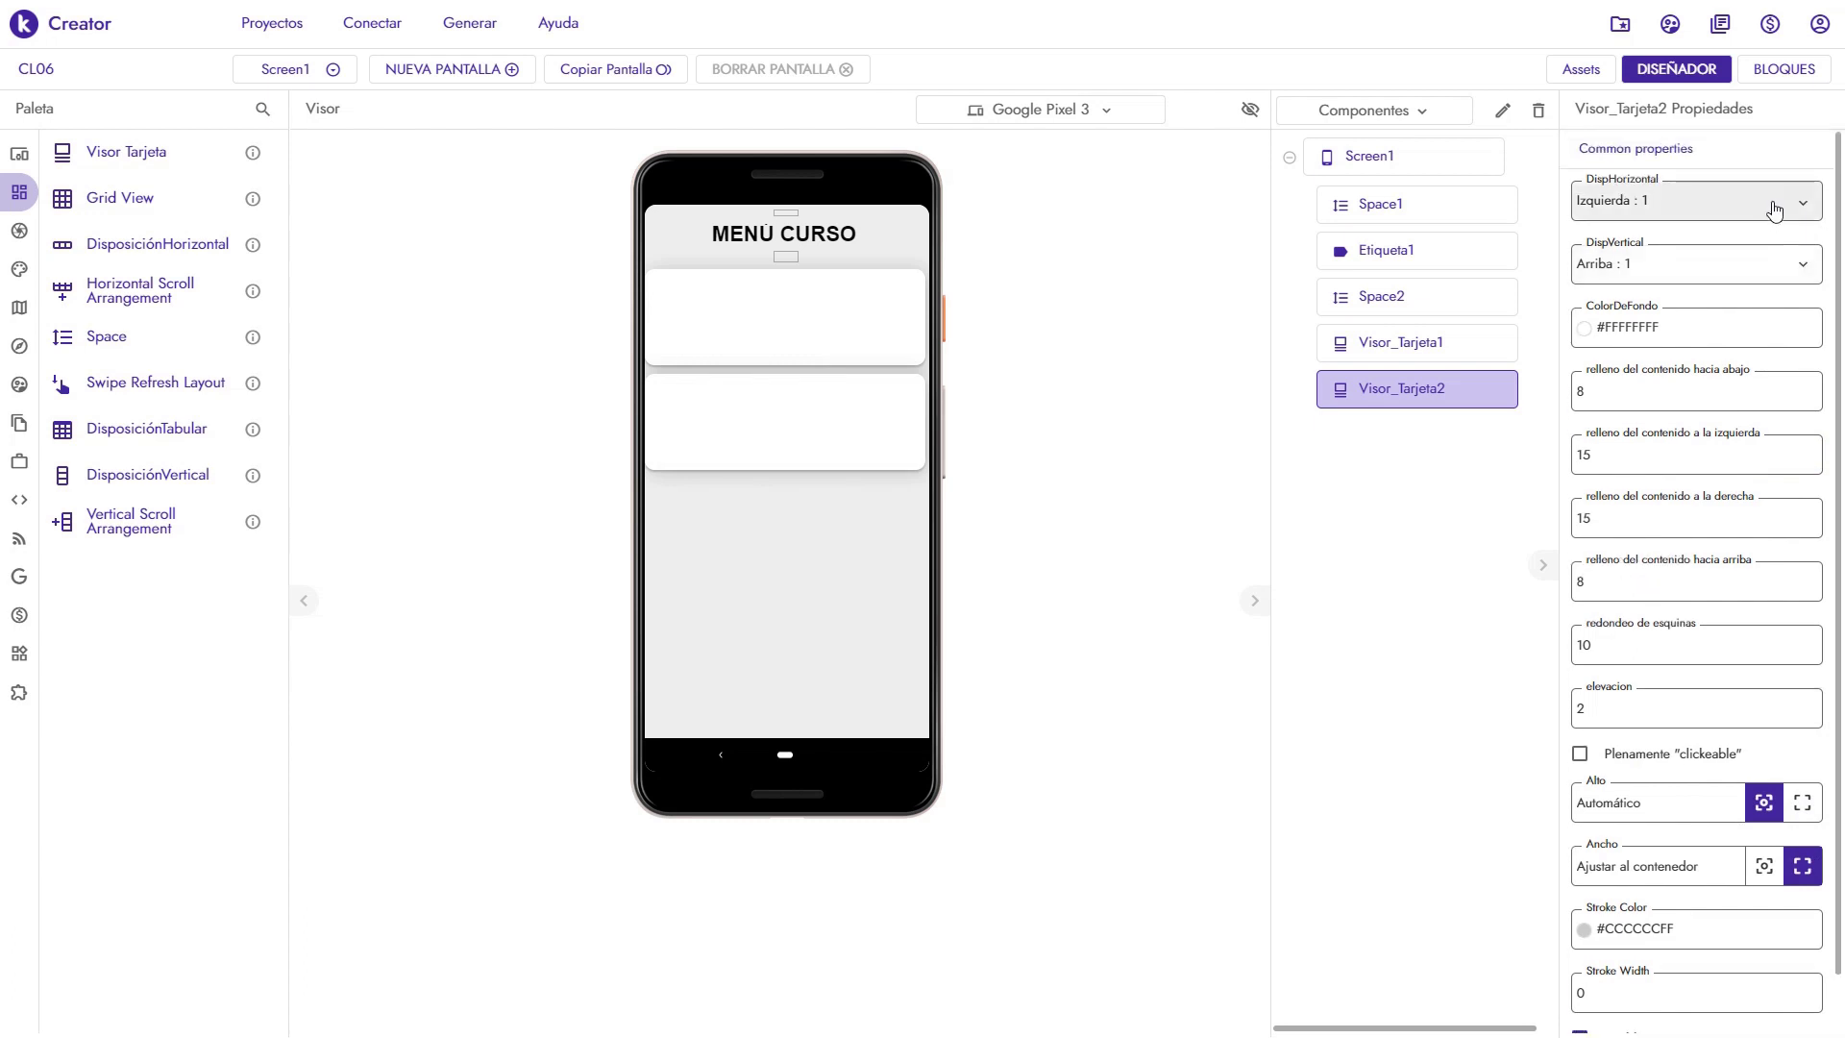
pyautogui.click(1774, 210)
pyautogui.click(1772, 276)
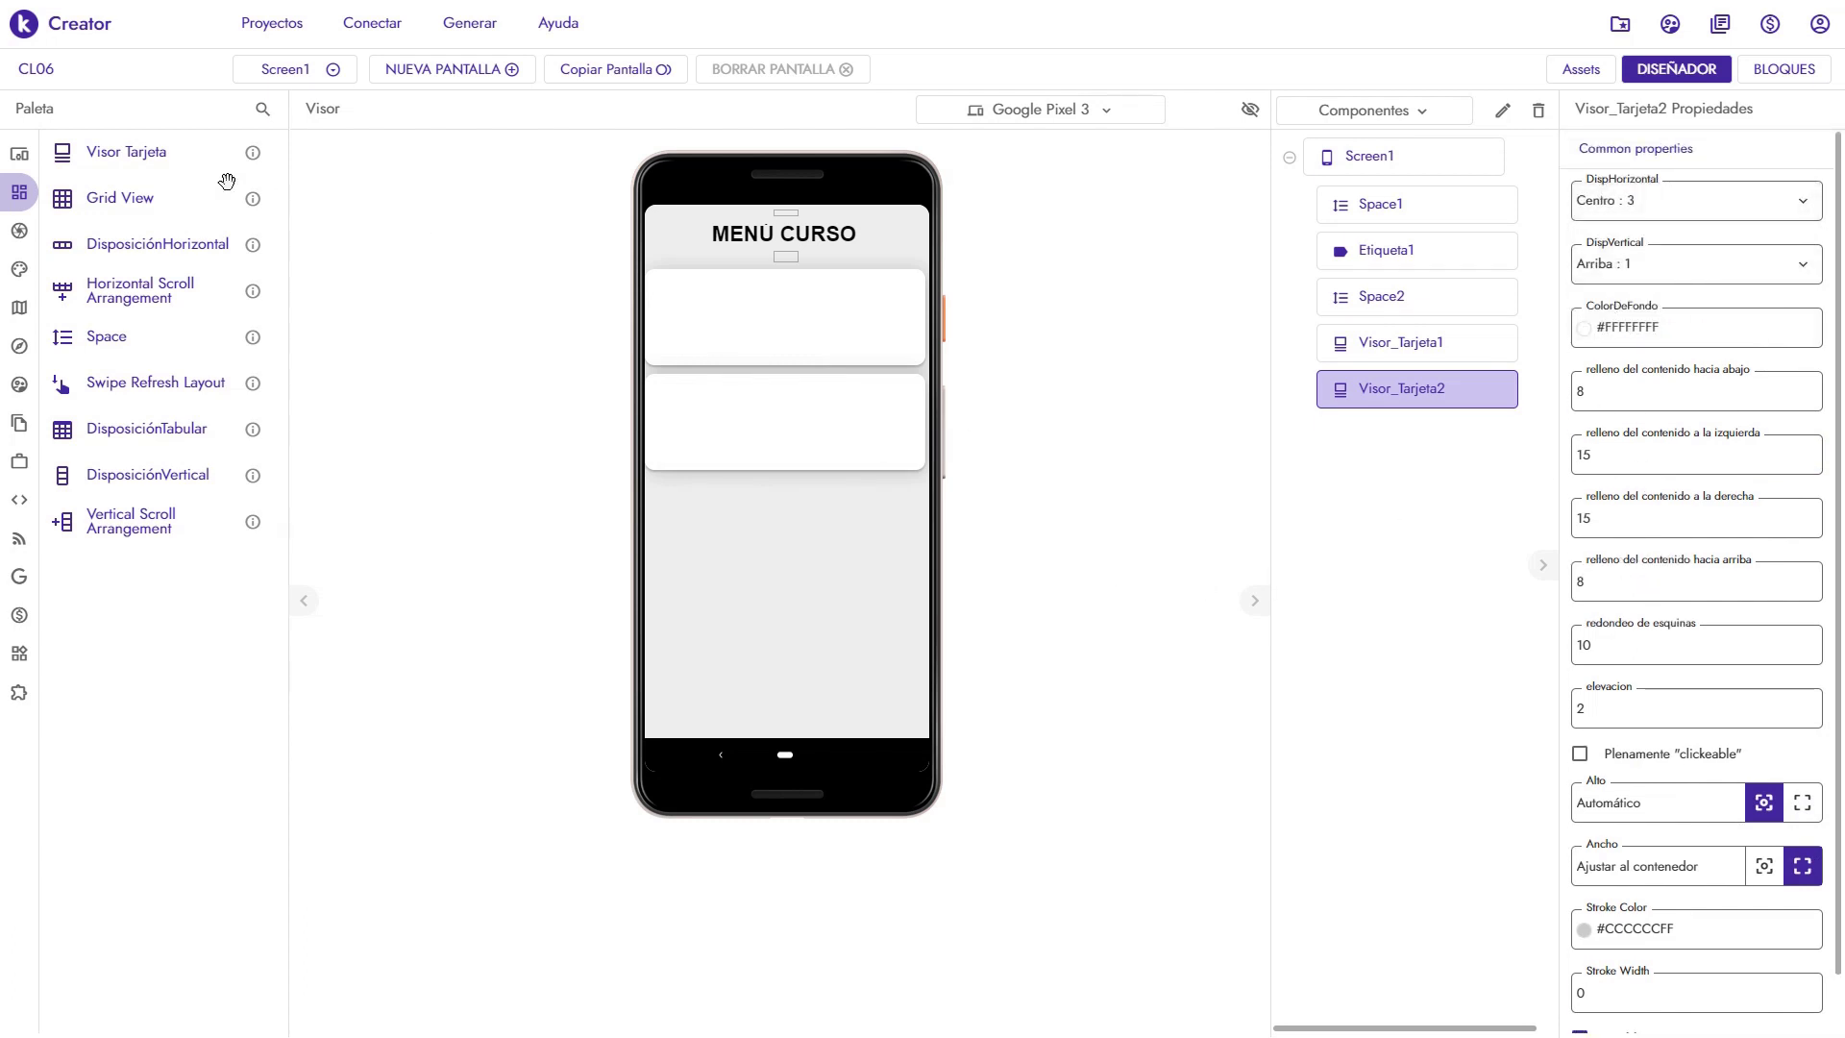
# Place a DisposiciónHorizontal inside the first card, with its width fitted to the container and horizontal alignment Centro : 3
pyautogui.moveTo(183, 248); pyautogui.dragTo(797, 321)
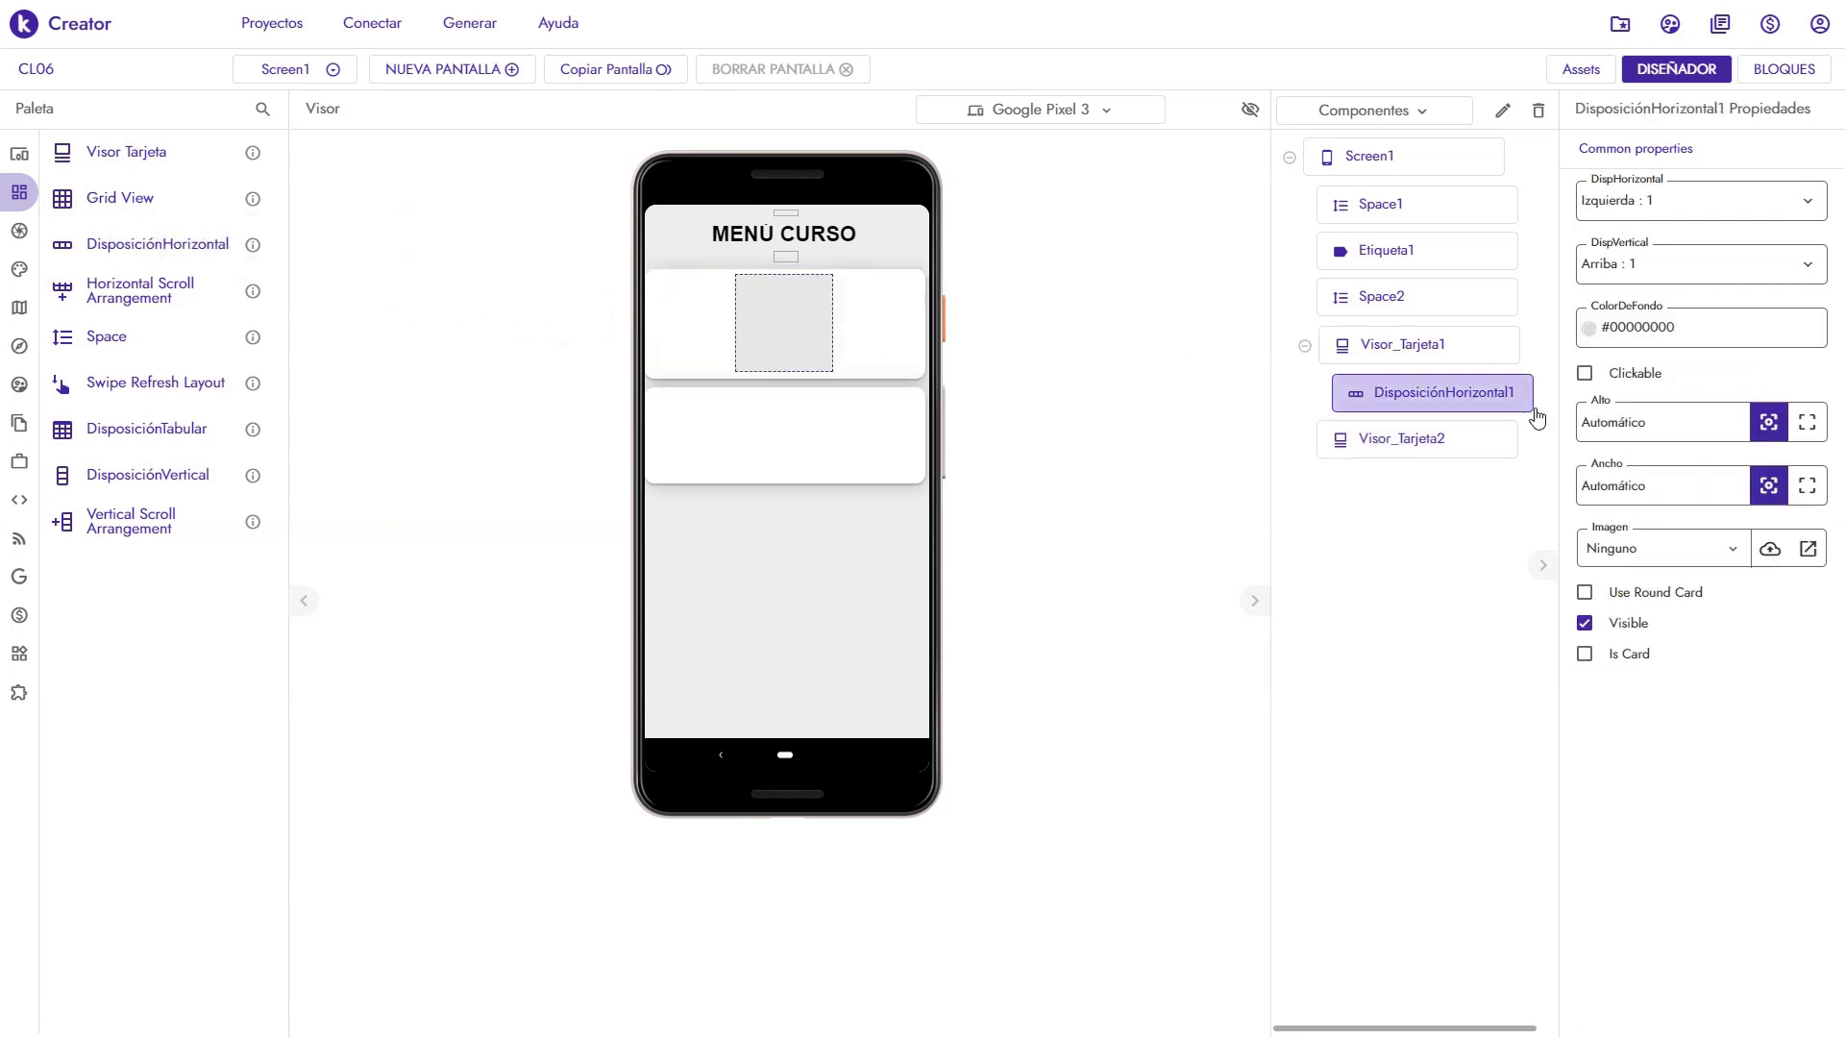
pyautogui.click(1807, 487)
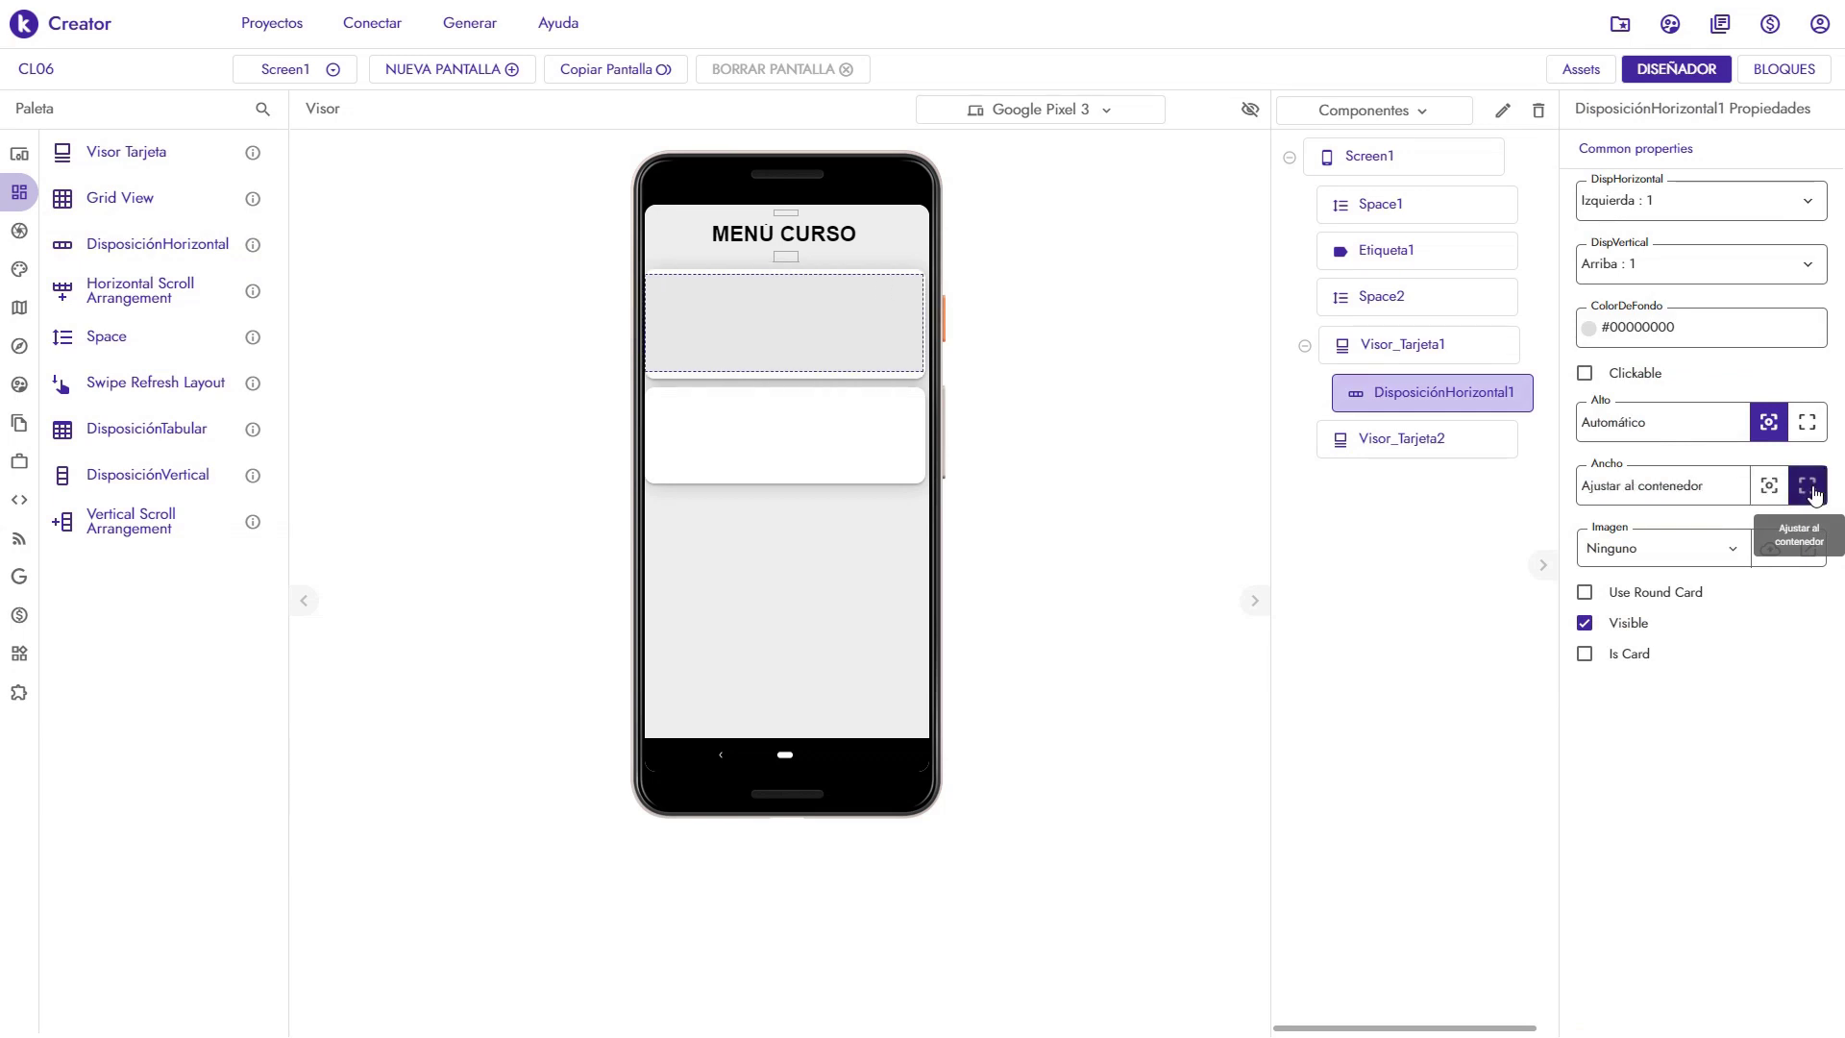
pyautogui.click(1720, 210)
pyautogui.click(1676, 277)
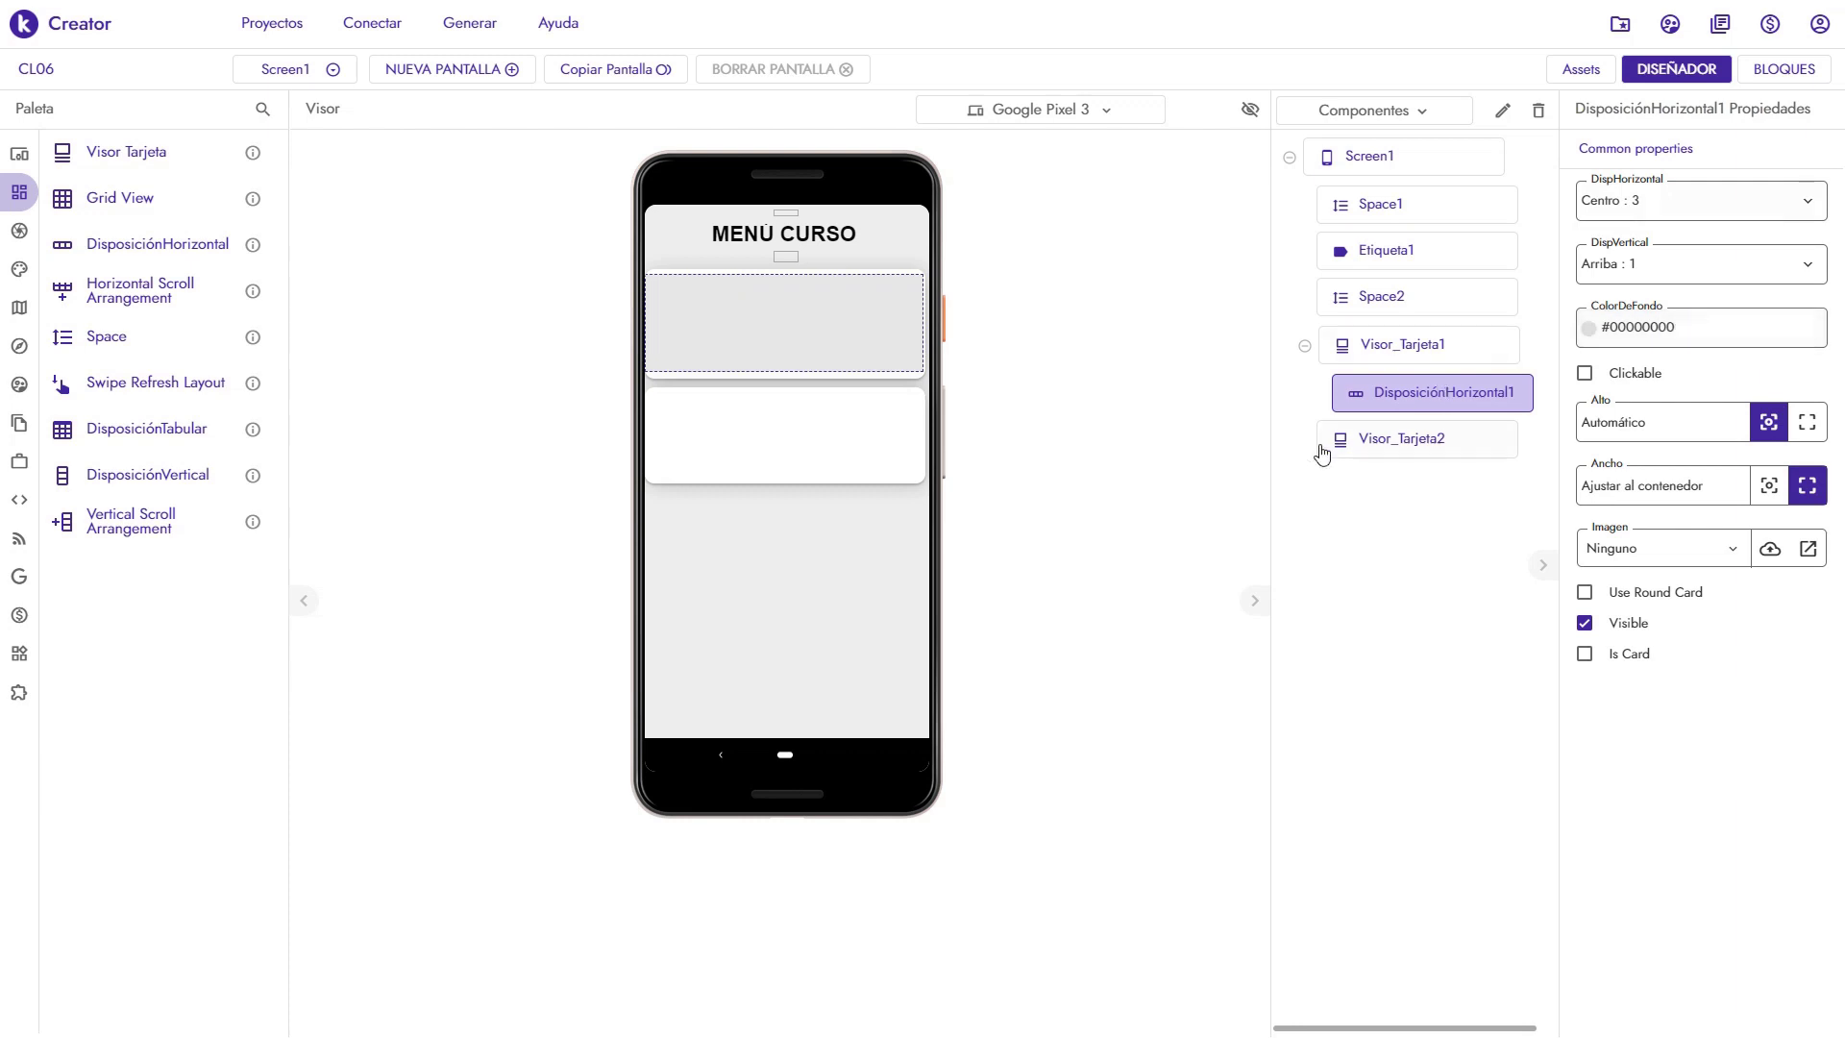
# Place a DisposiciónHorizontal inside the second card, with its width fitted to the container and horizontal alignment Centro : 3
pyautogui.moveTo(170, 245)
pyautogui.mouseDown()
pyautogui.moveTo(842, 465)
pyautogui.moveTo(828, 461)
pyautogui.mouseUp()
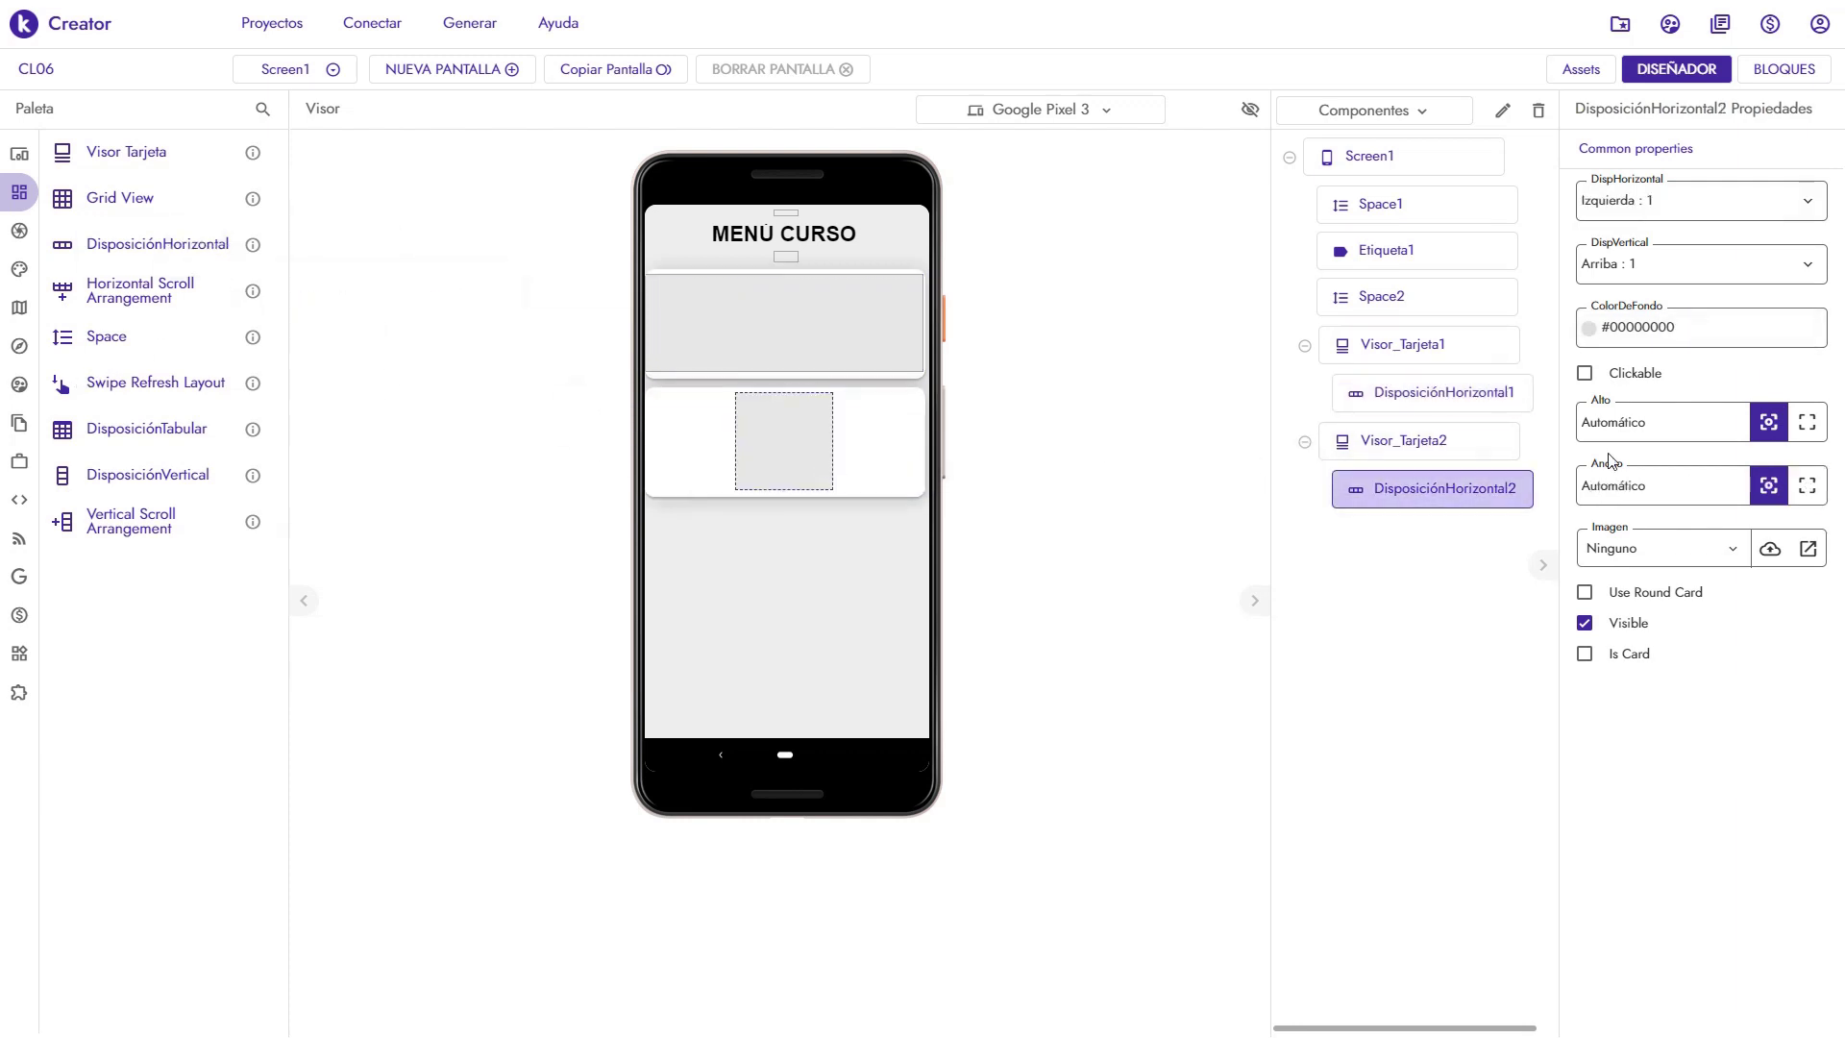
pyautogui.click(1806, 485)
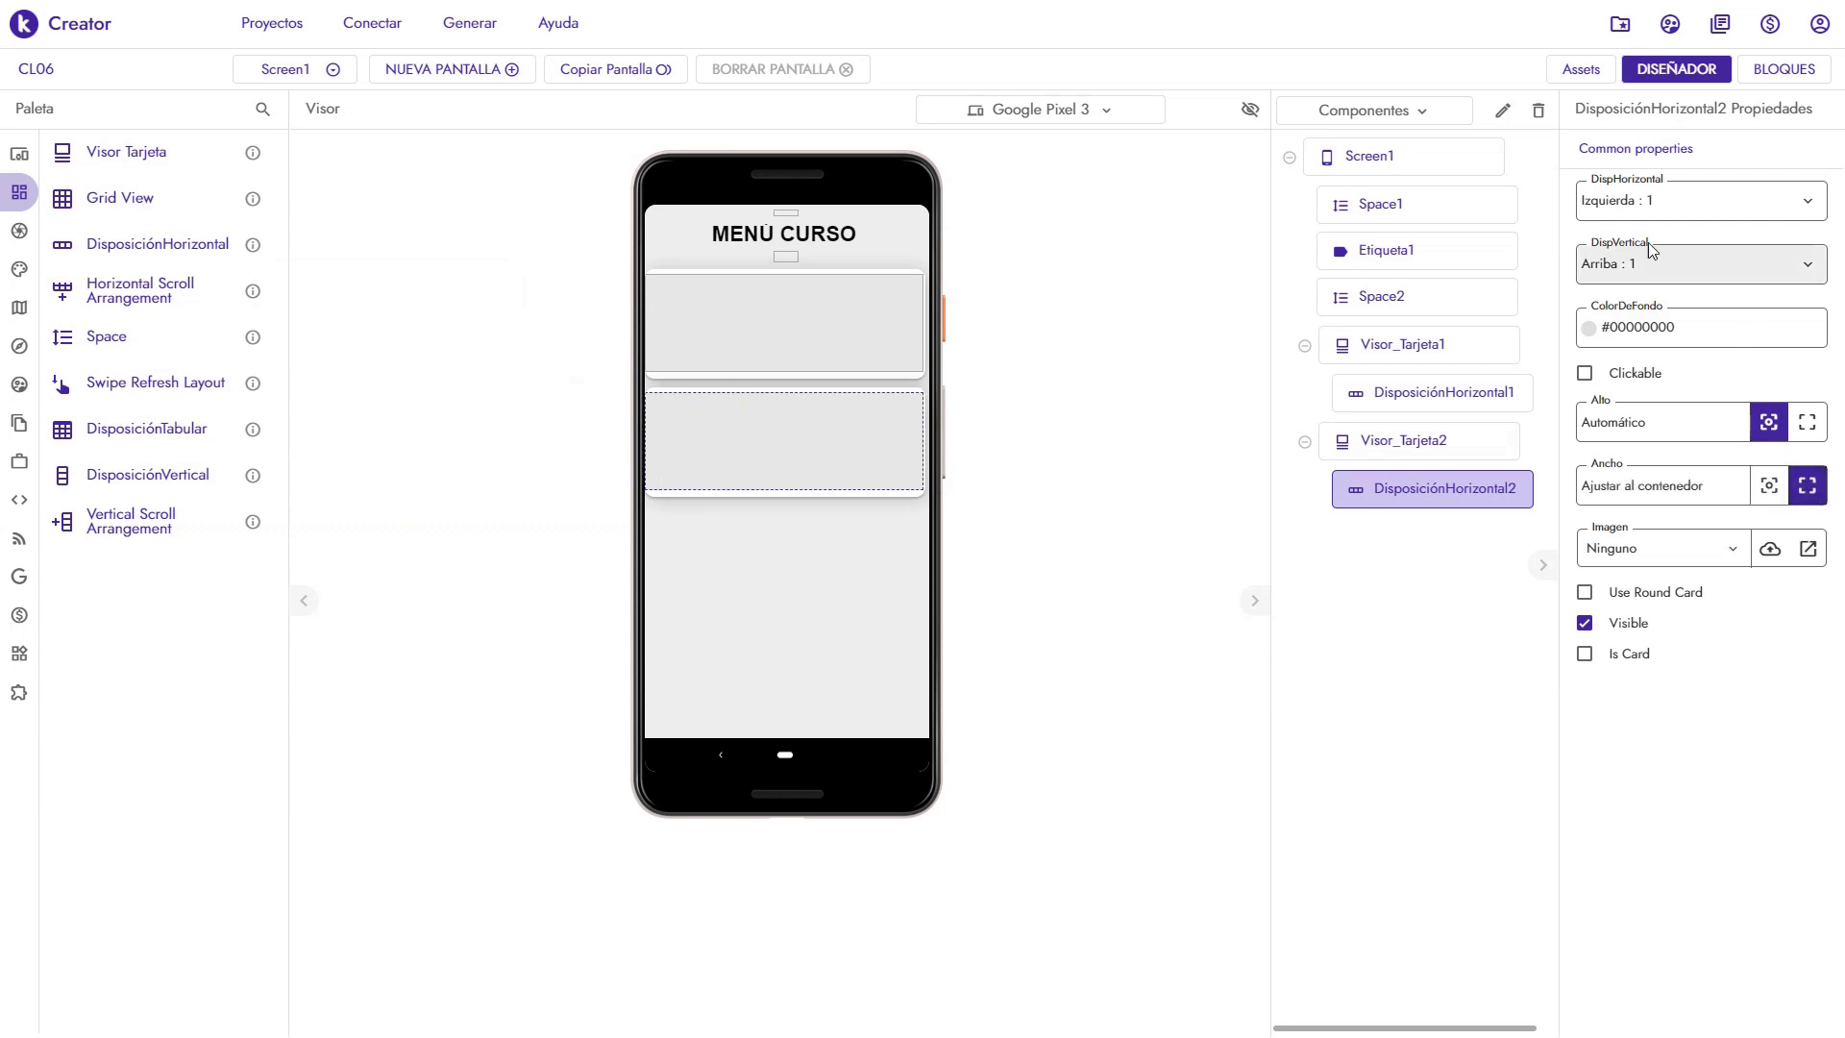
pyautogui.click(1656, 209)
pyautogui.click(1622, 278)
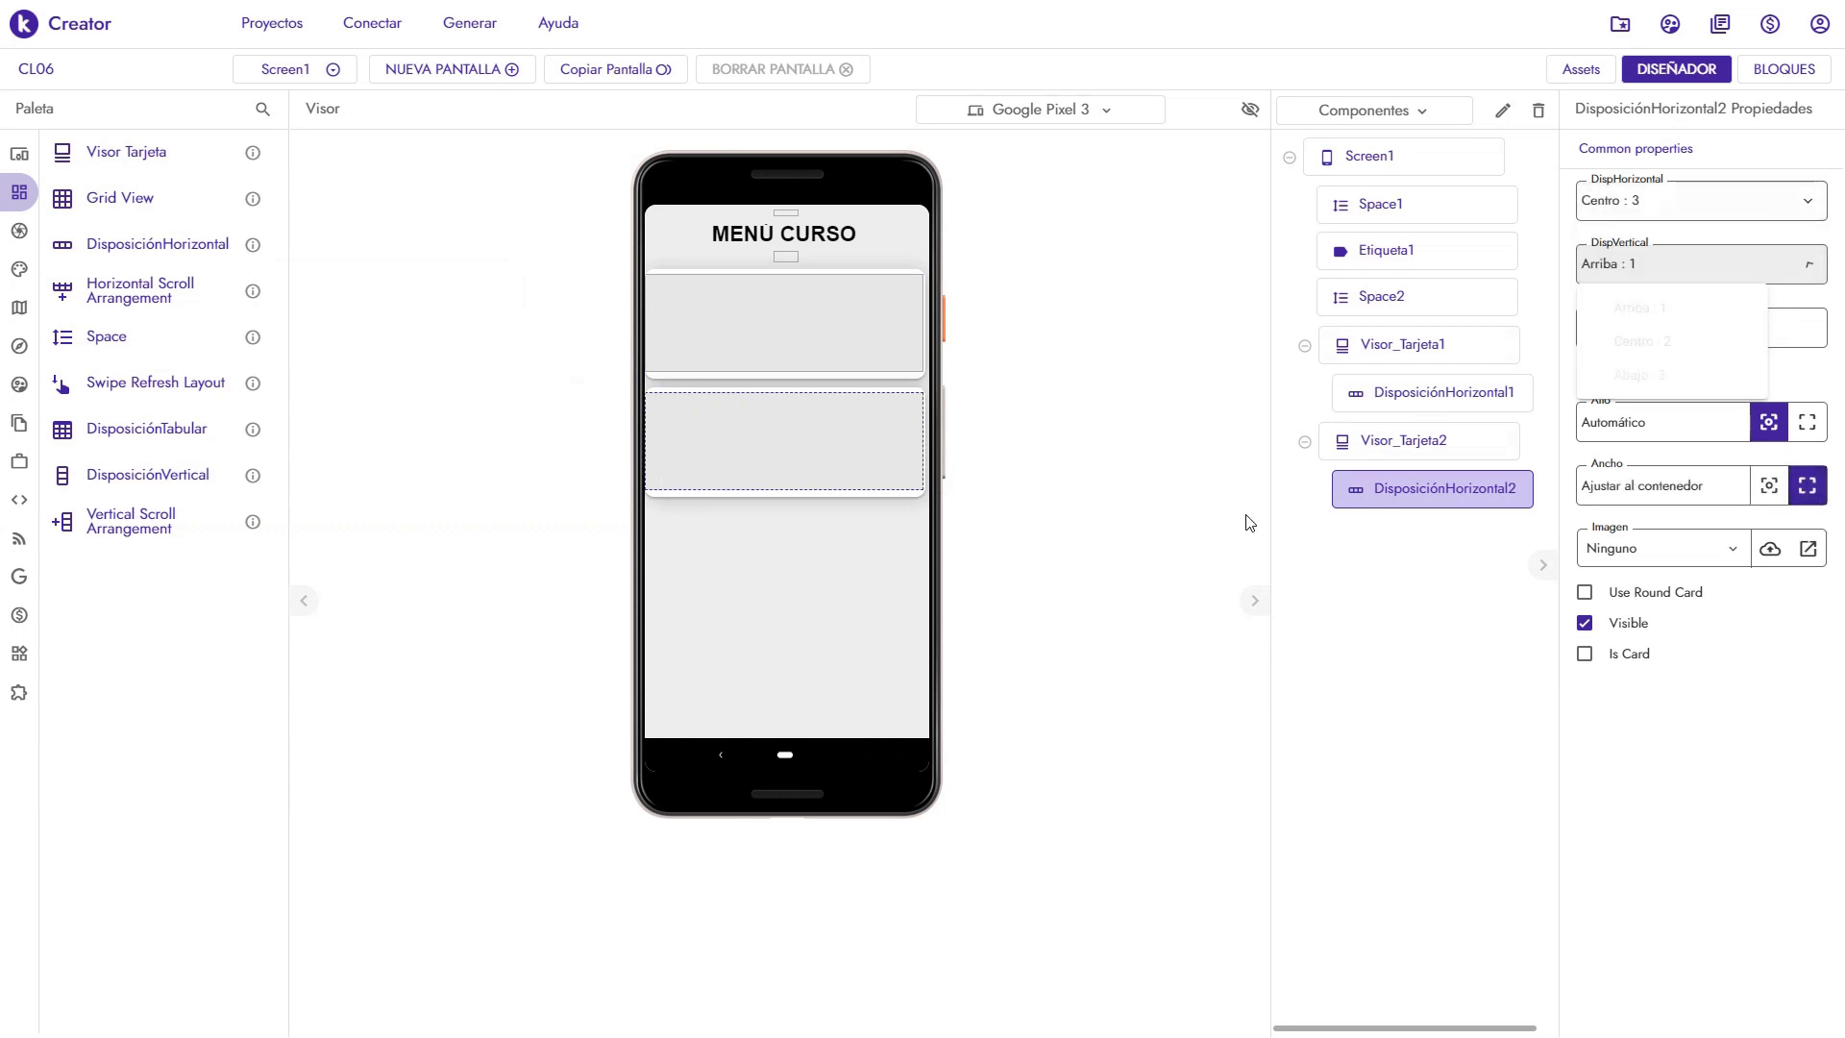
pyautogui.click(1134, 550)
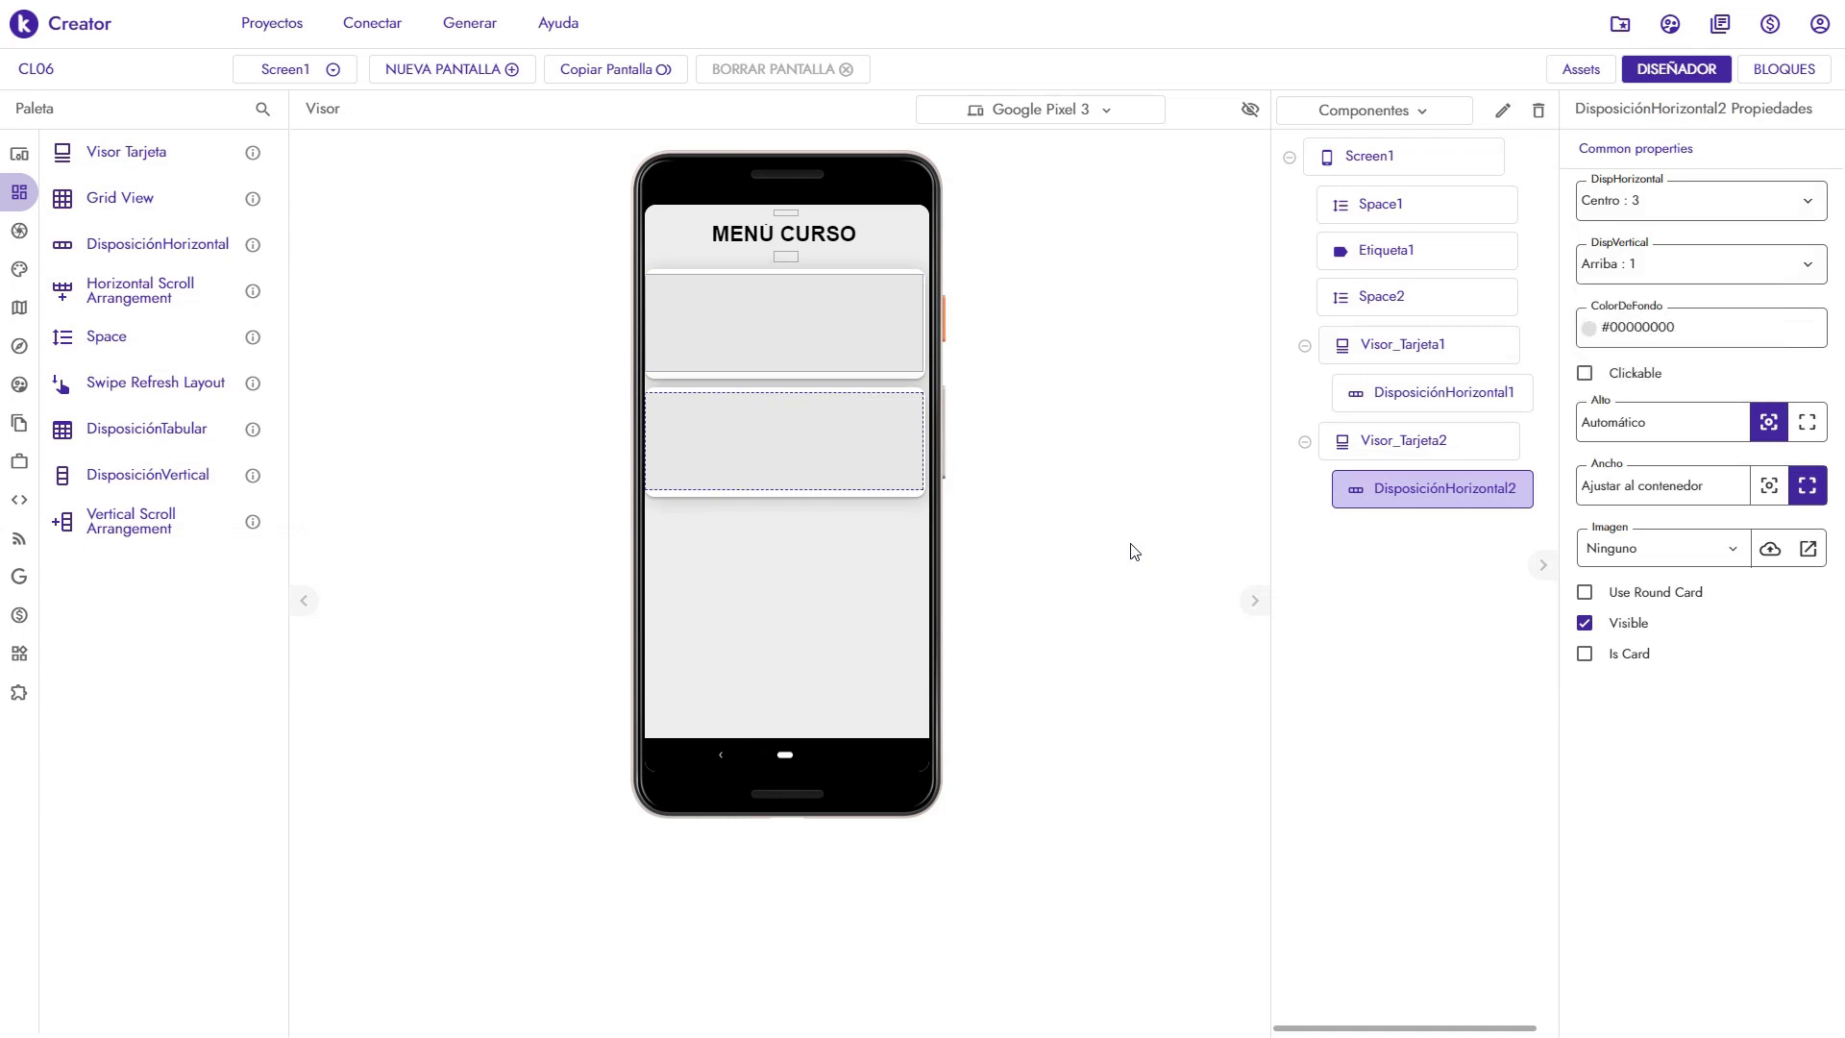
# Upload the images im01 and im02 from the CL06 assets folder to the project's assets
pyautogui.click(1576, 70)
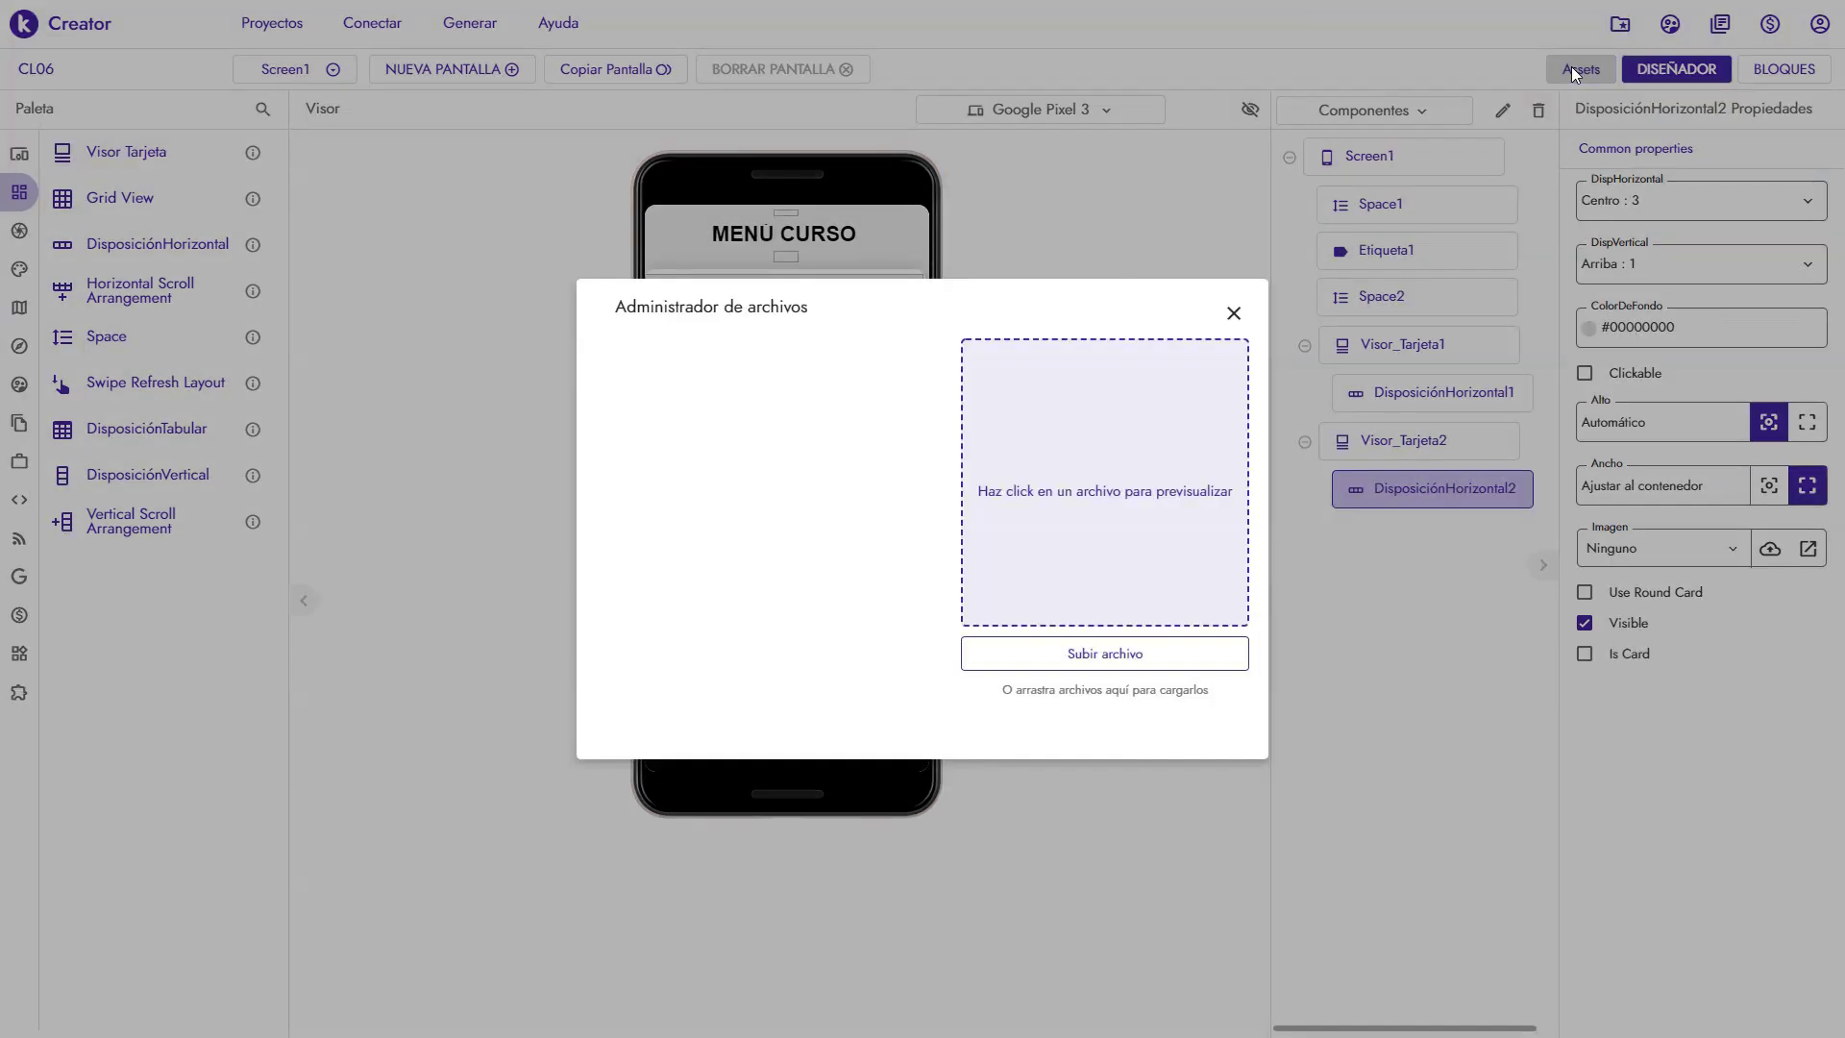
pyautogui.click(1084, 655)
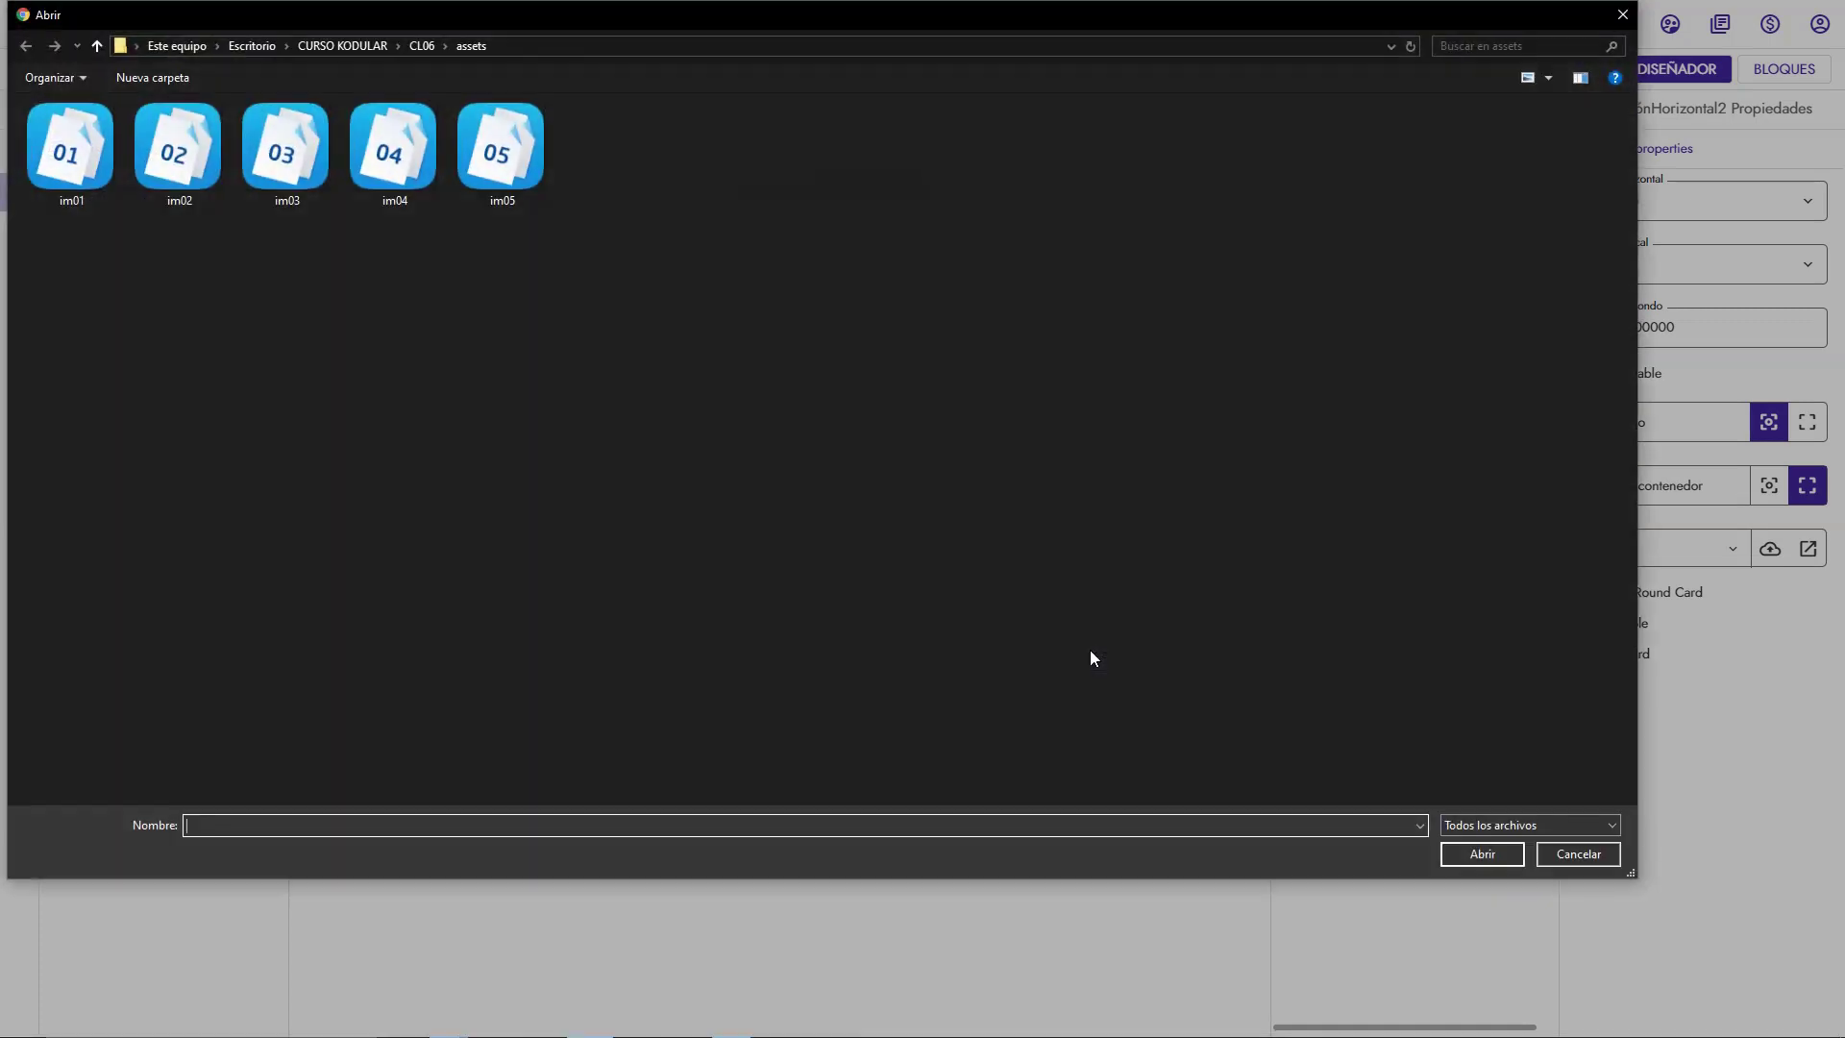
pyautogui.click(74, 152)
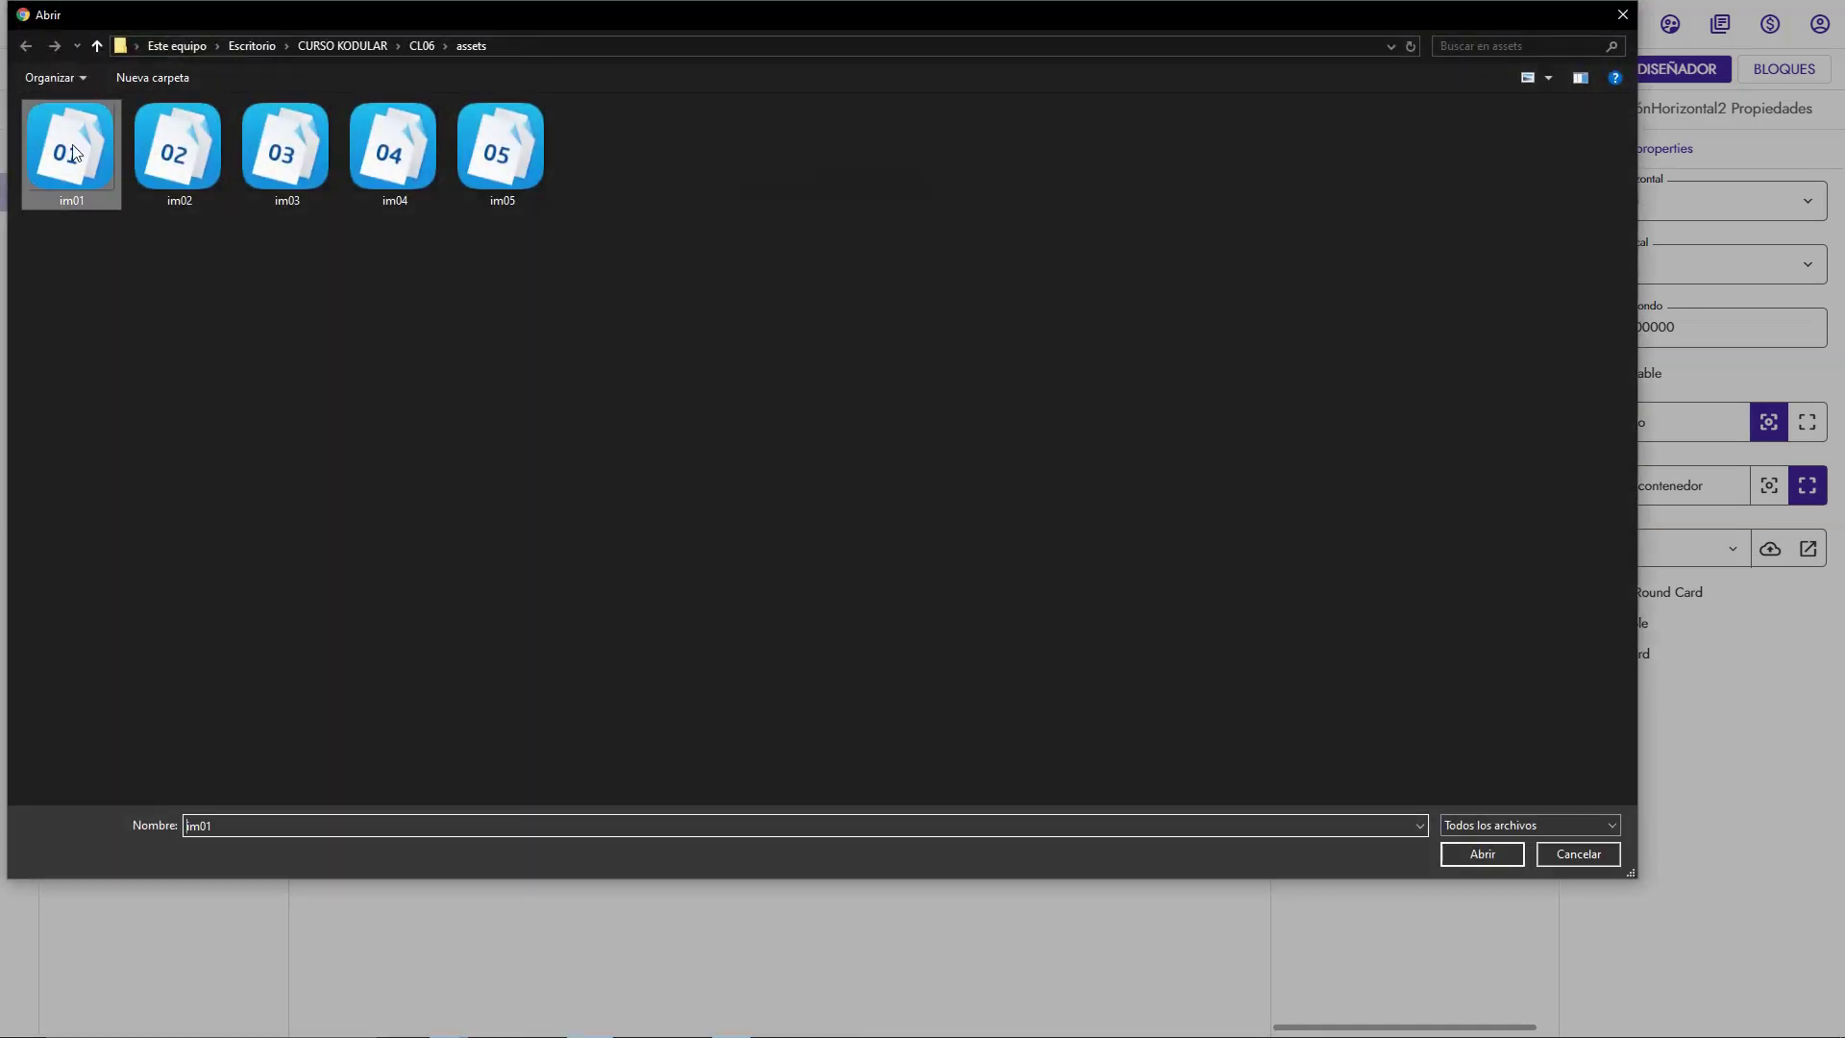
pyautogui.click(1480, 853)
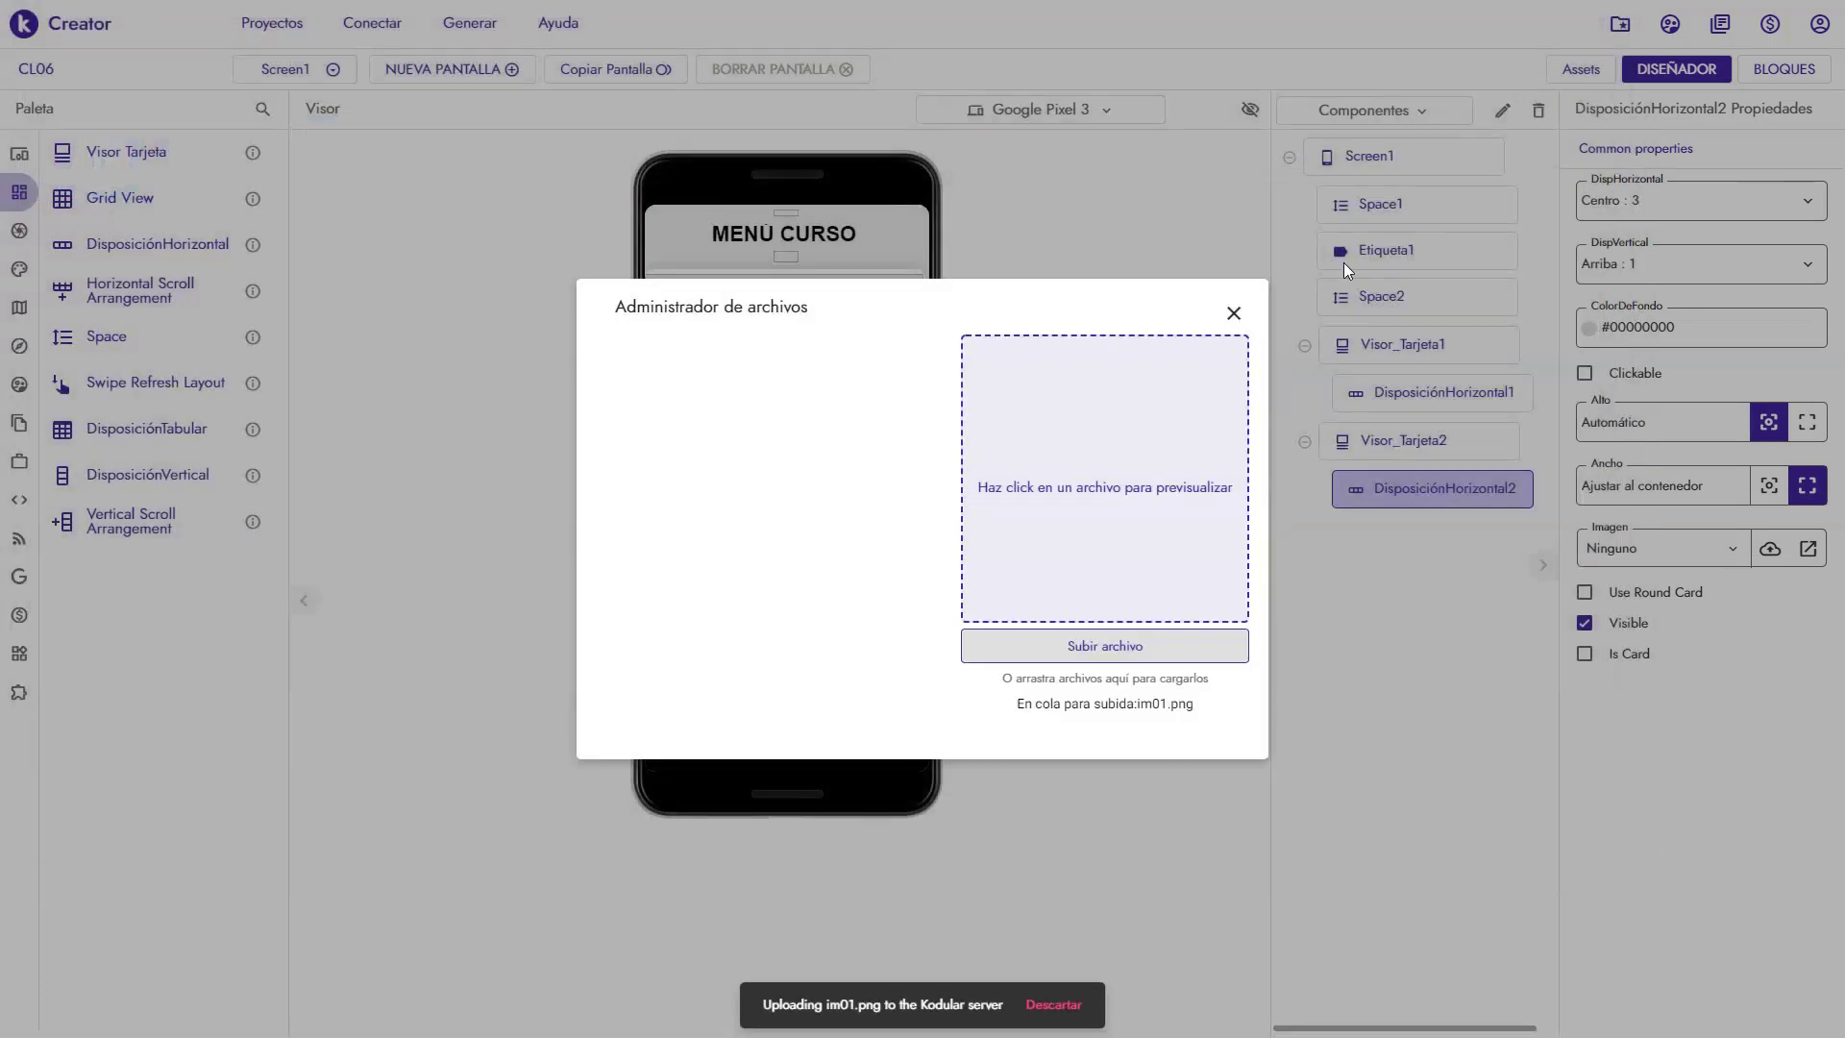
pyautogui.click(1066, 647)
pyautogui.click(178, 149)
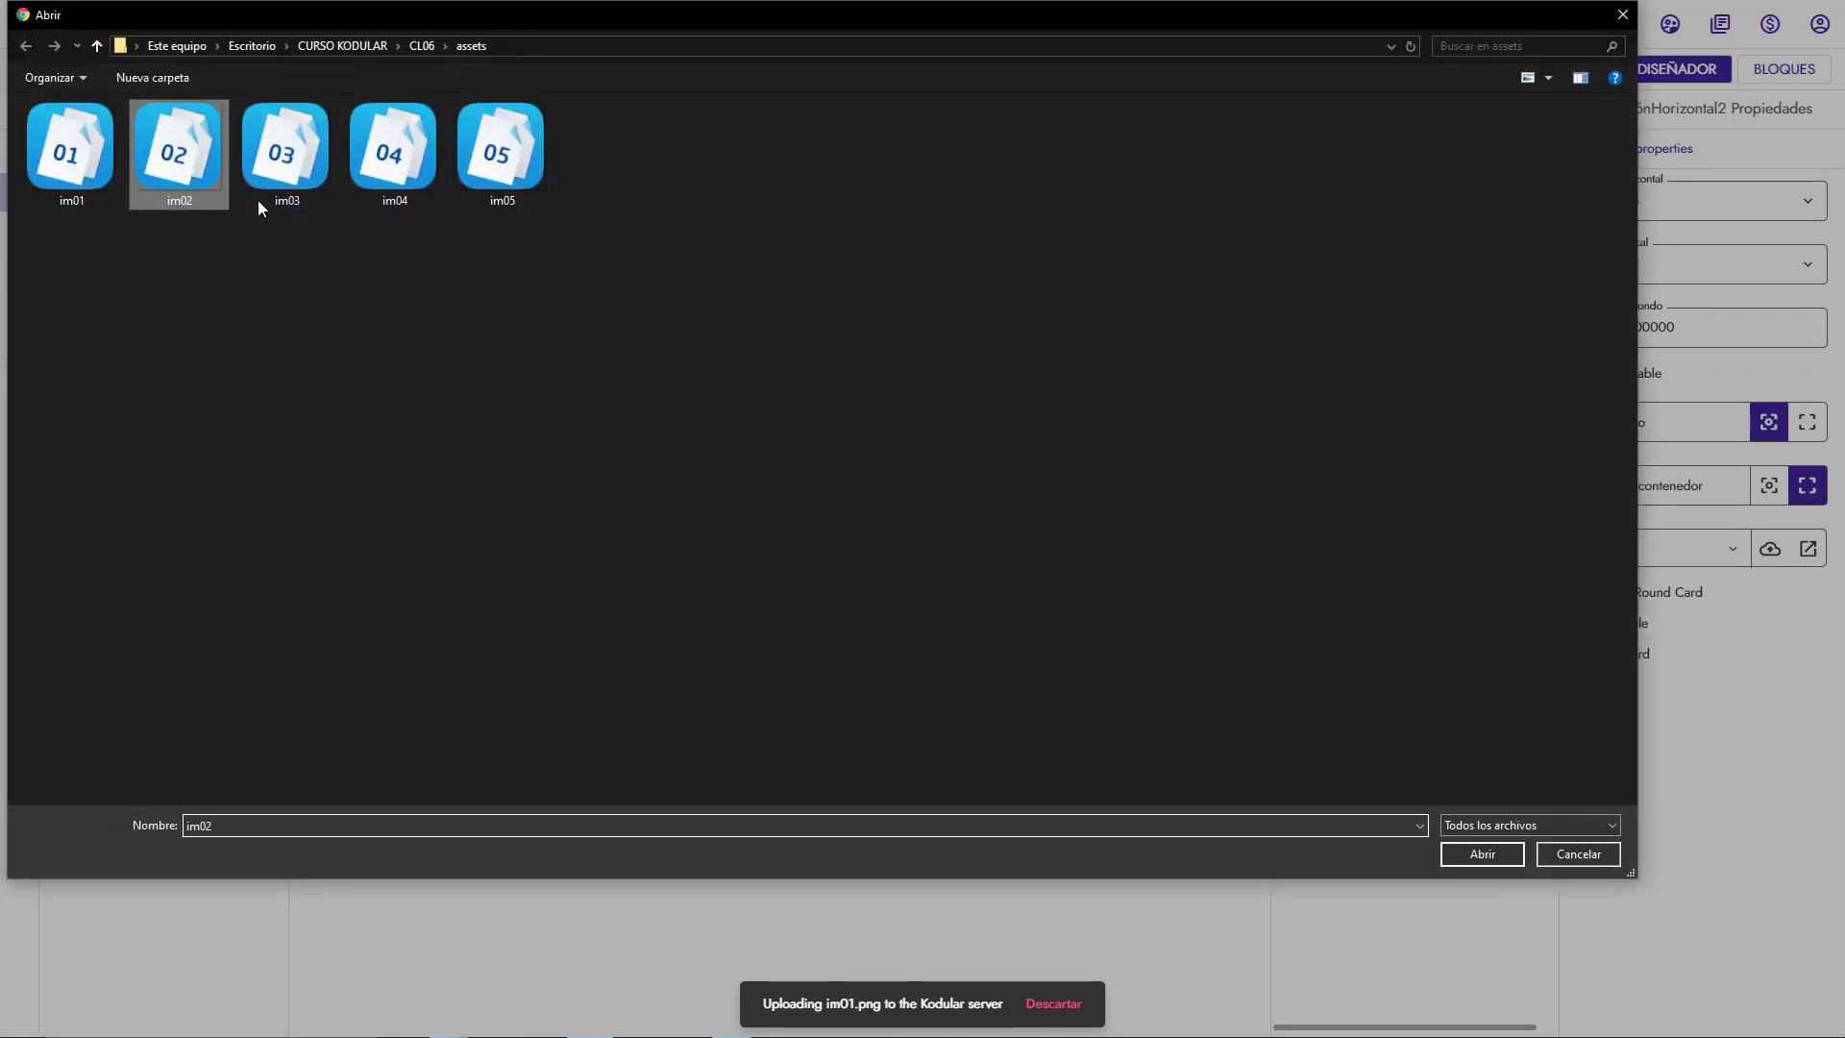
pyautogui.click(1474, 856)
# Upload the images im03, im04 and im05 to the project's assets and close the file manager
pyautogui.click(1082, 651)
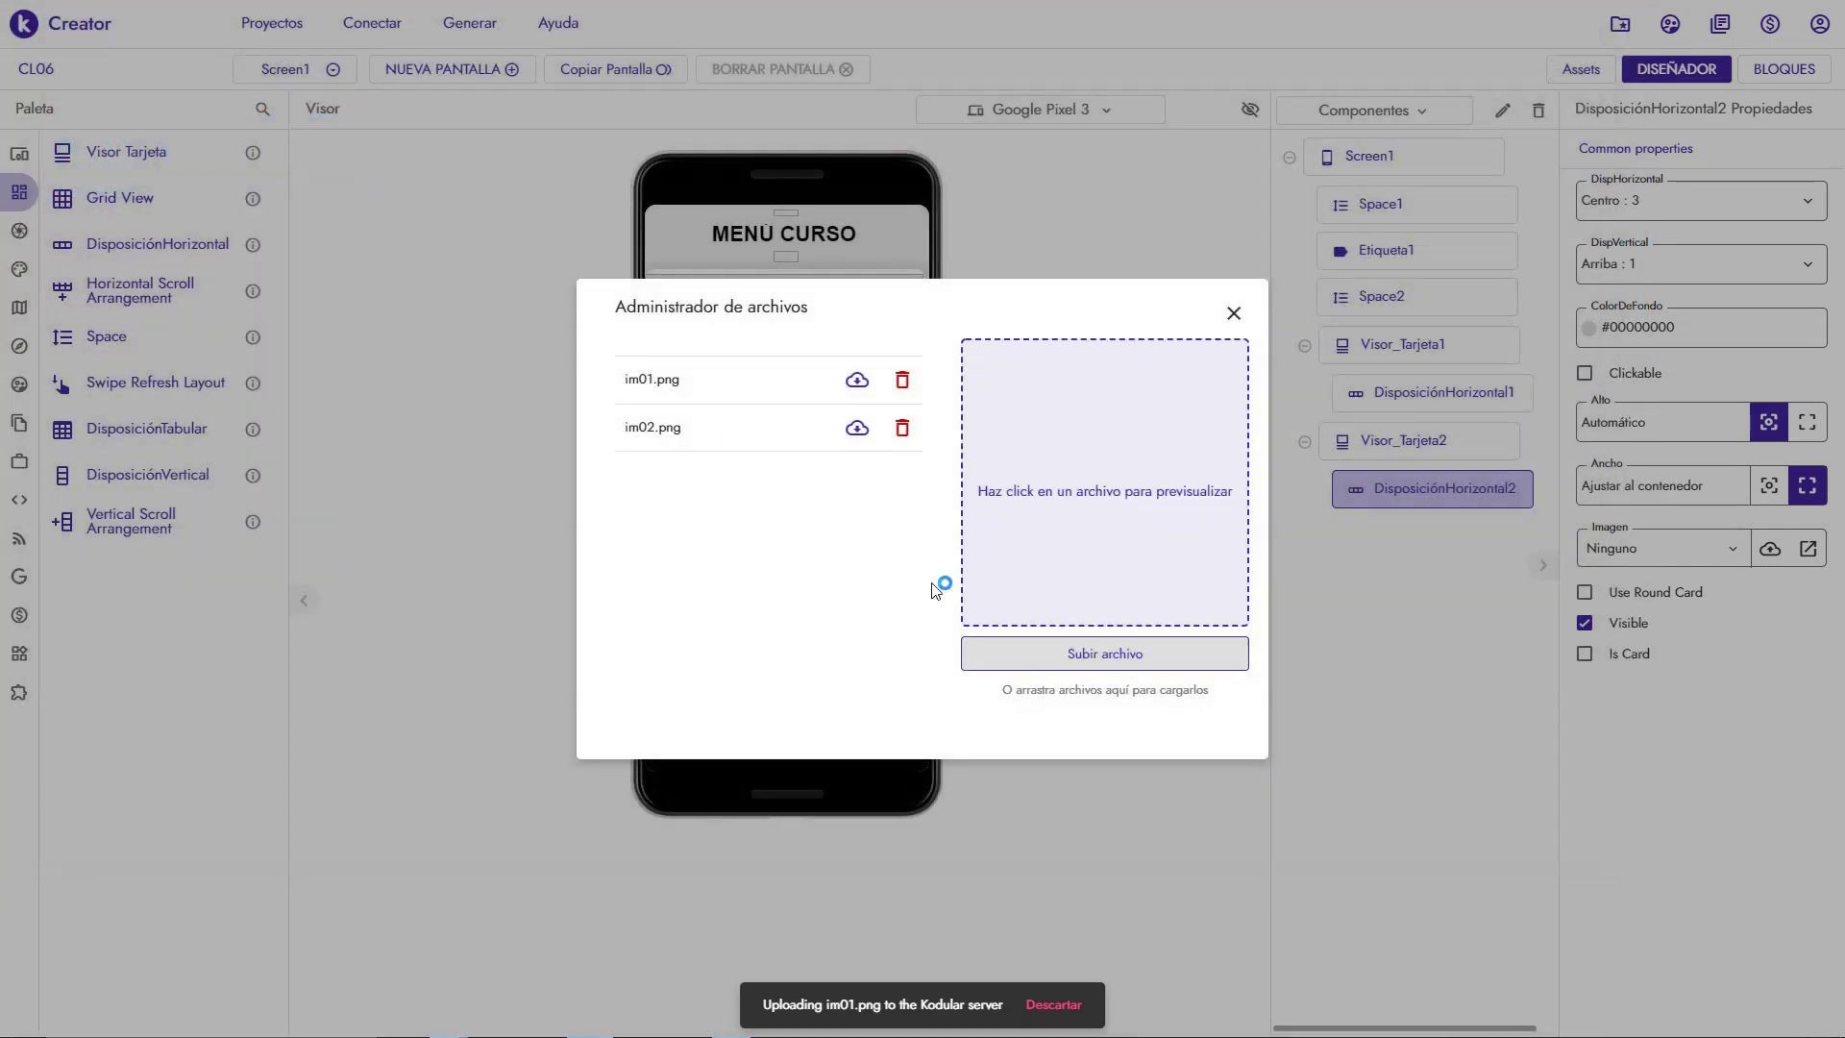
pyautogui.click(307, 178)
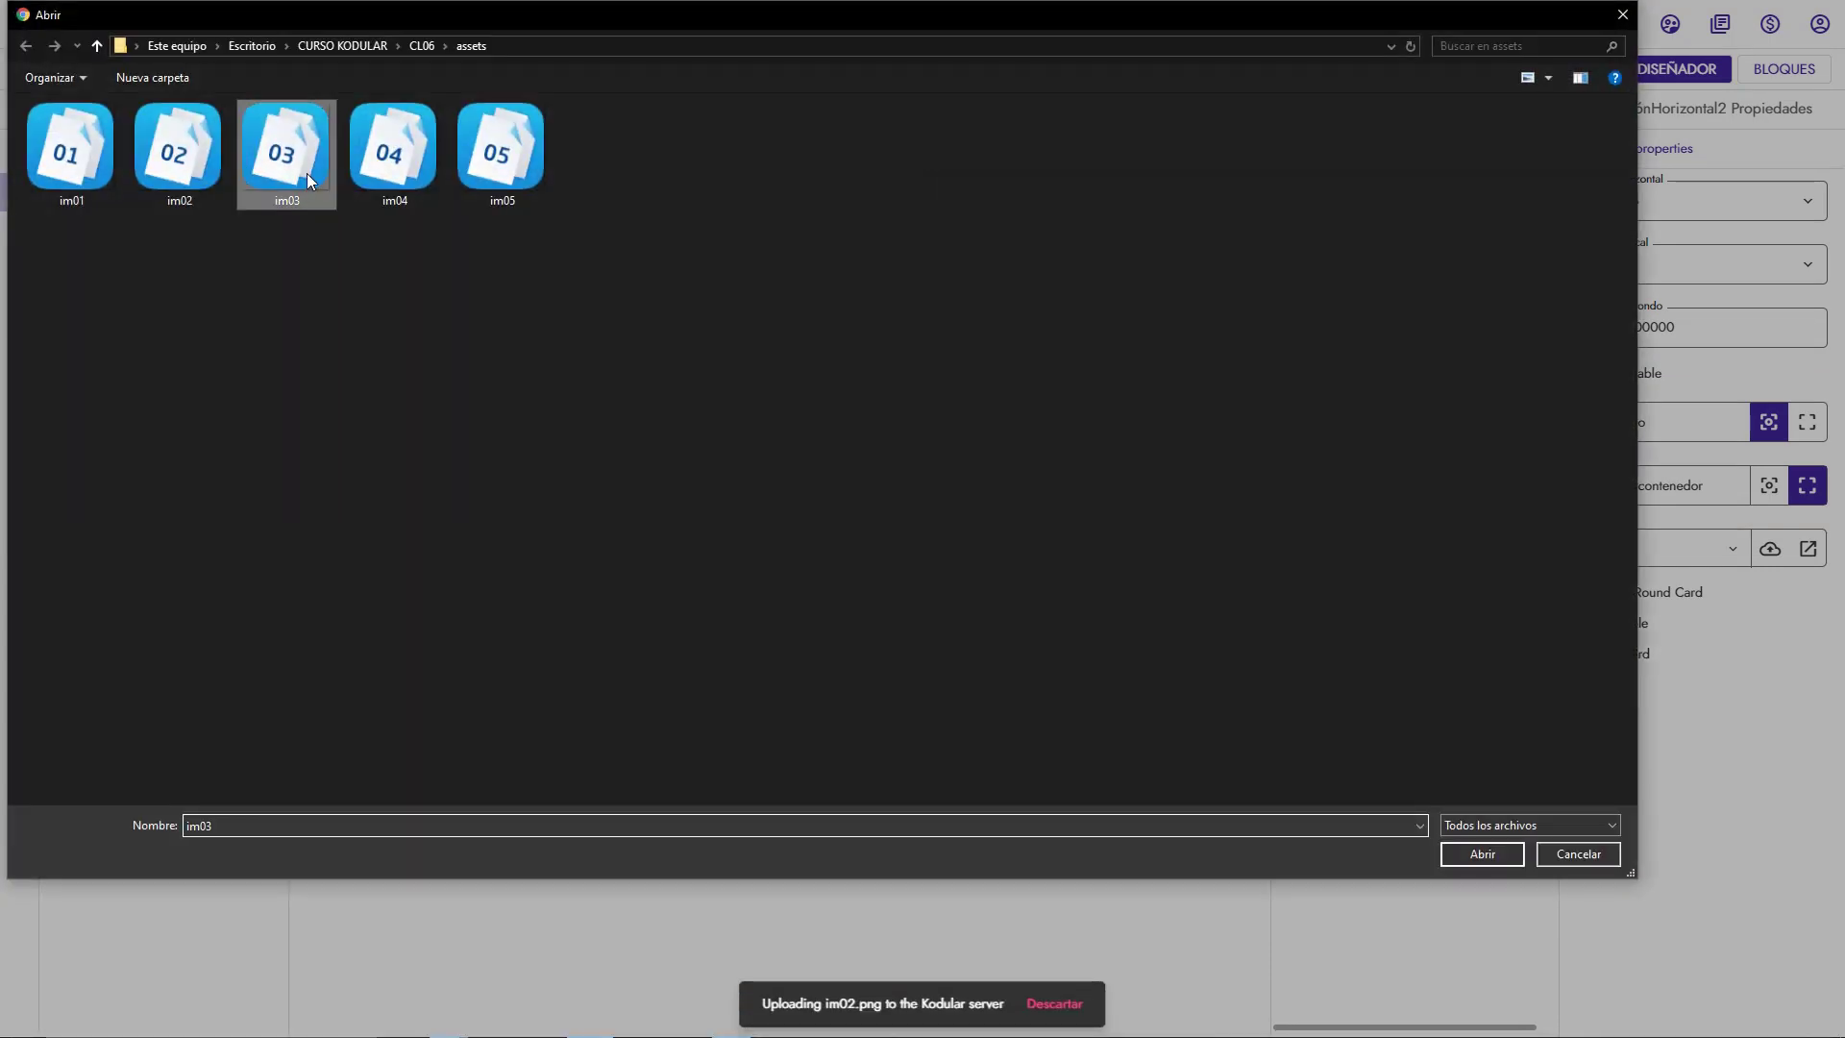
pyautogui.click(1510, 861)
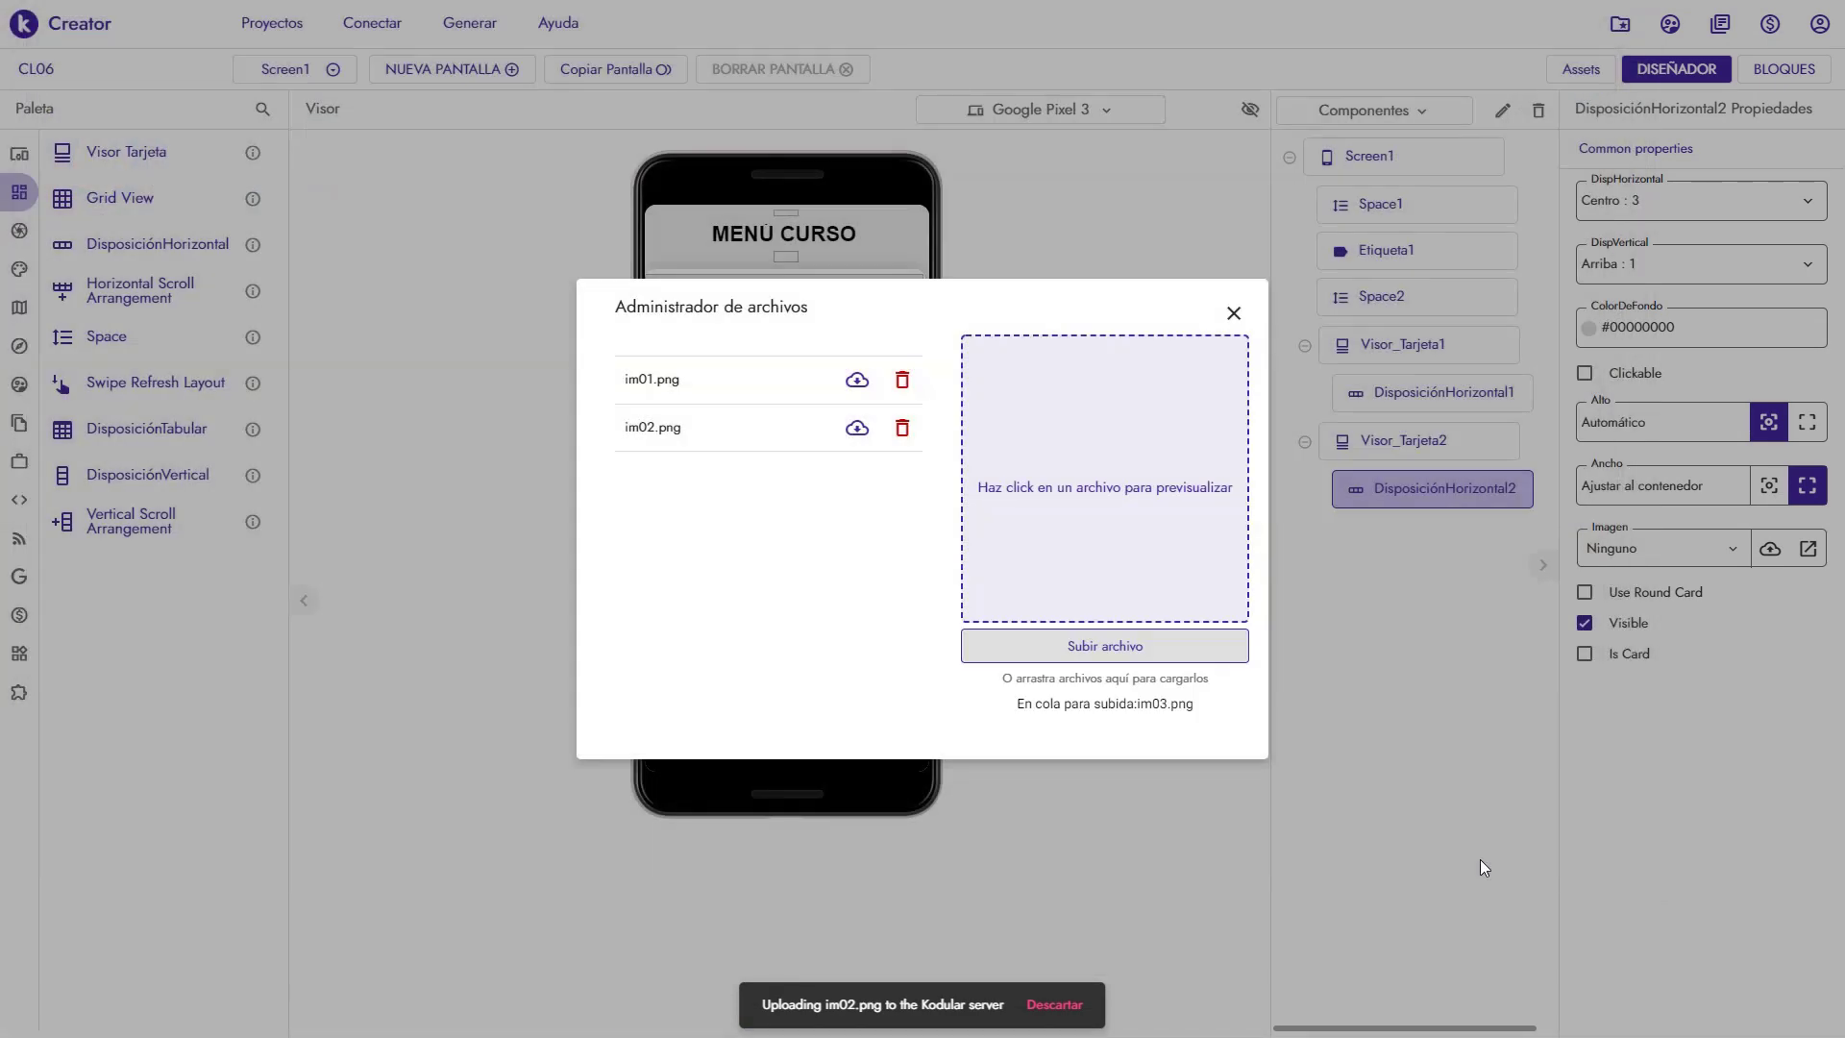
pyautogui.click(1132, 664)
pyautogui.click(397, 170)
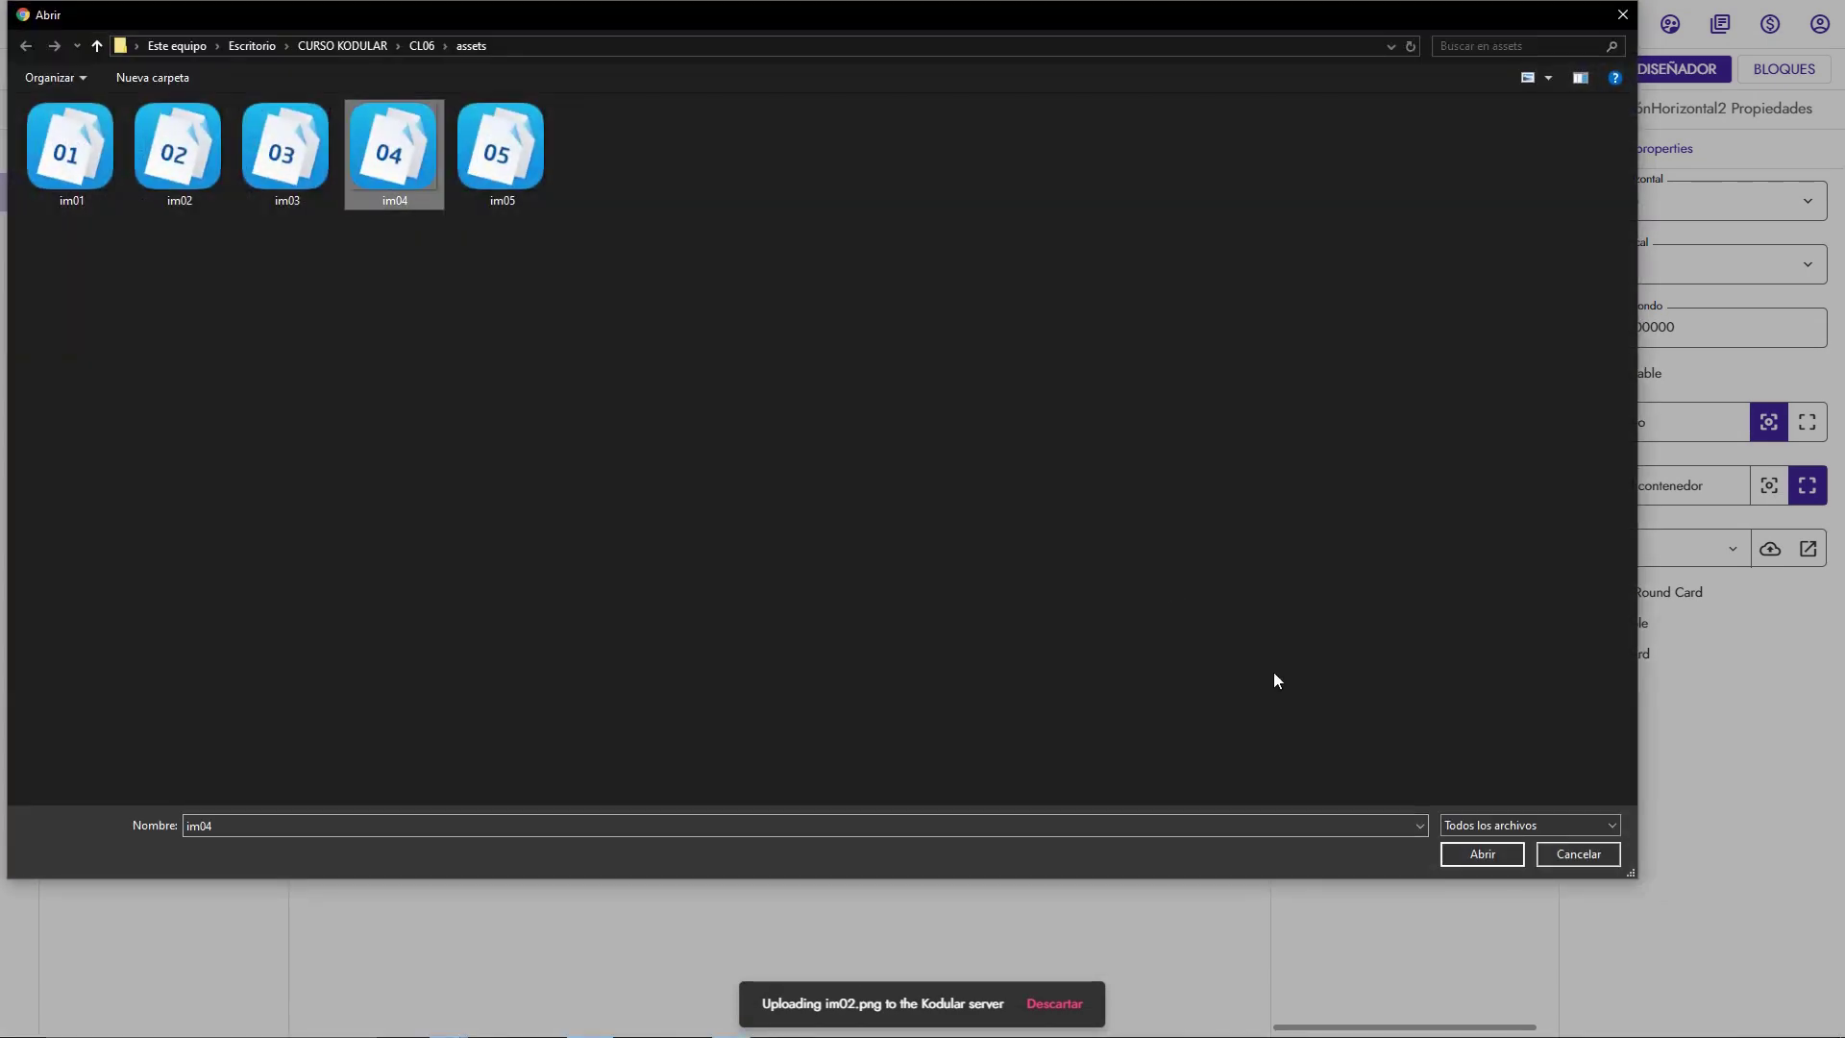
pyautogui.click(1466, 853)
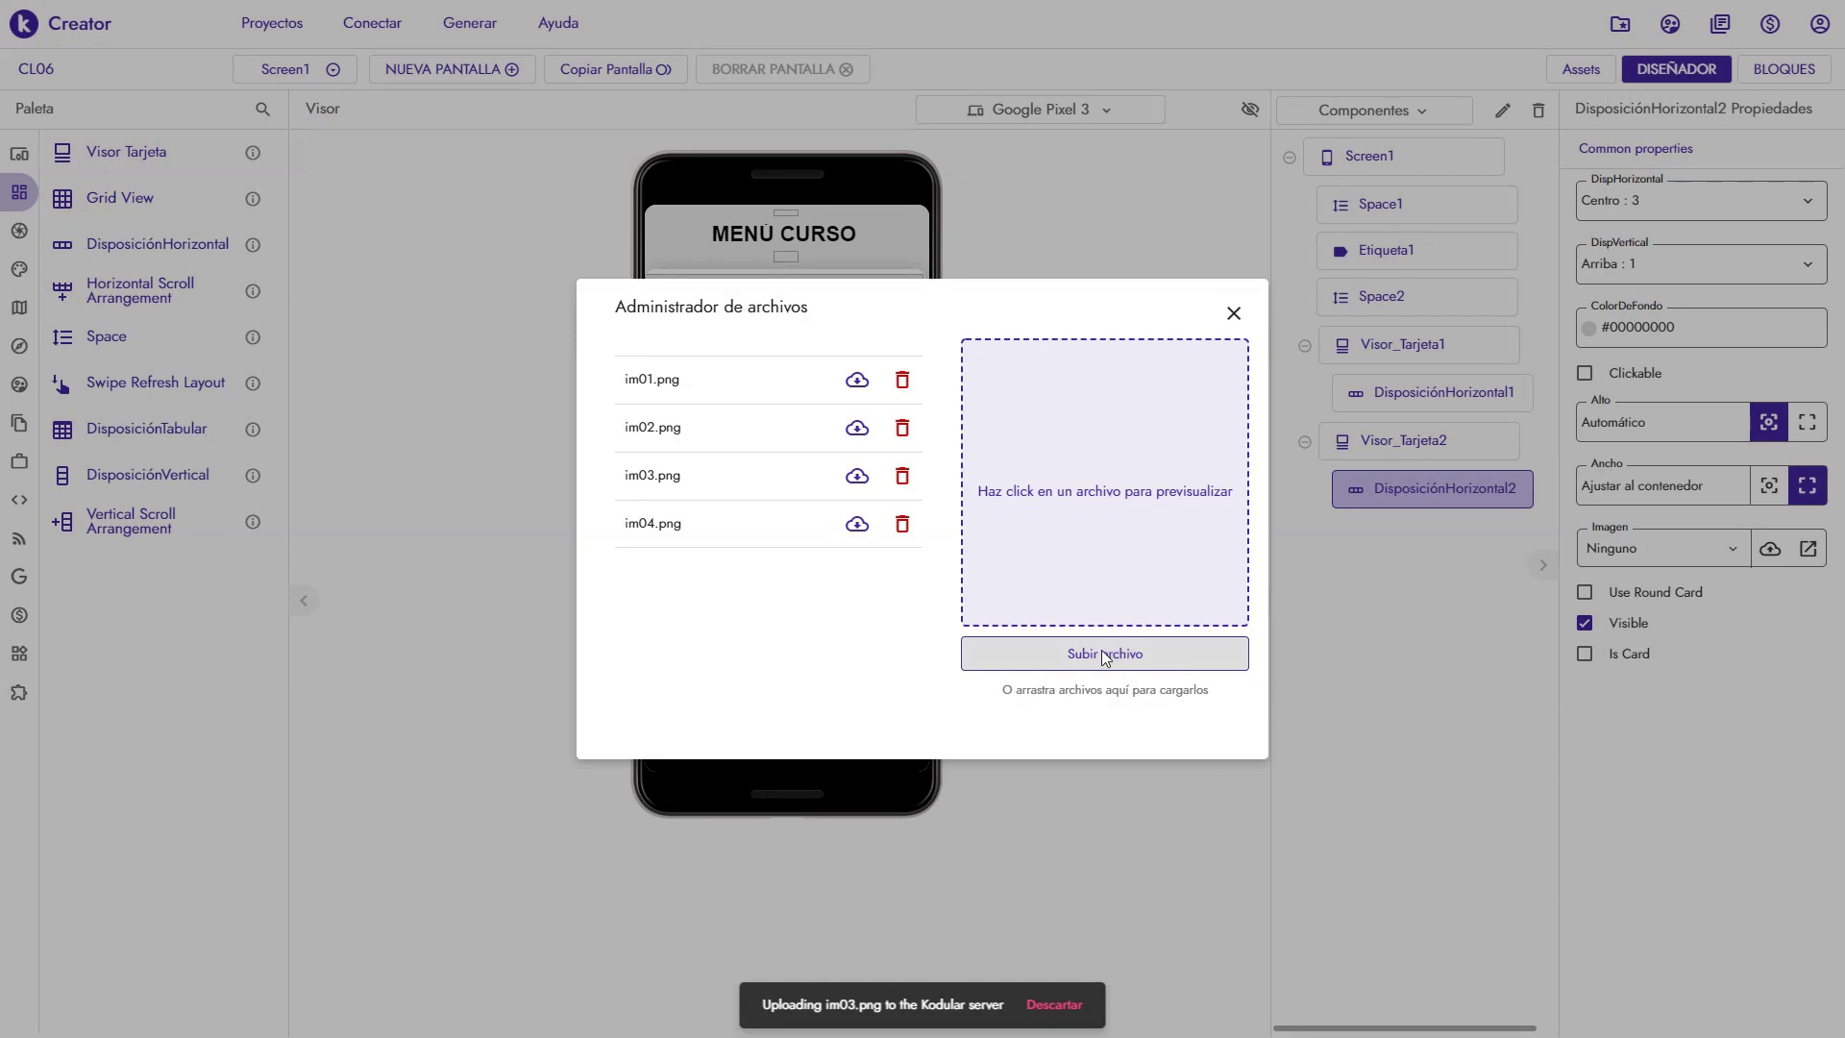
pyautogui.click(1105, 654)
pyautogui.click(501, 154)
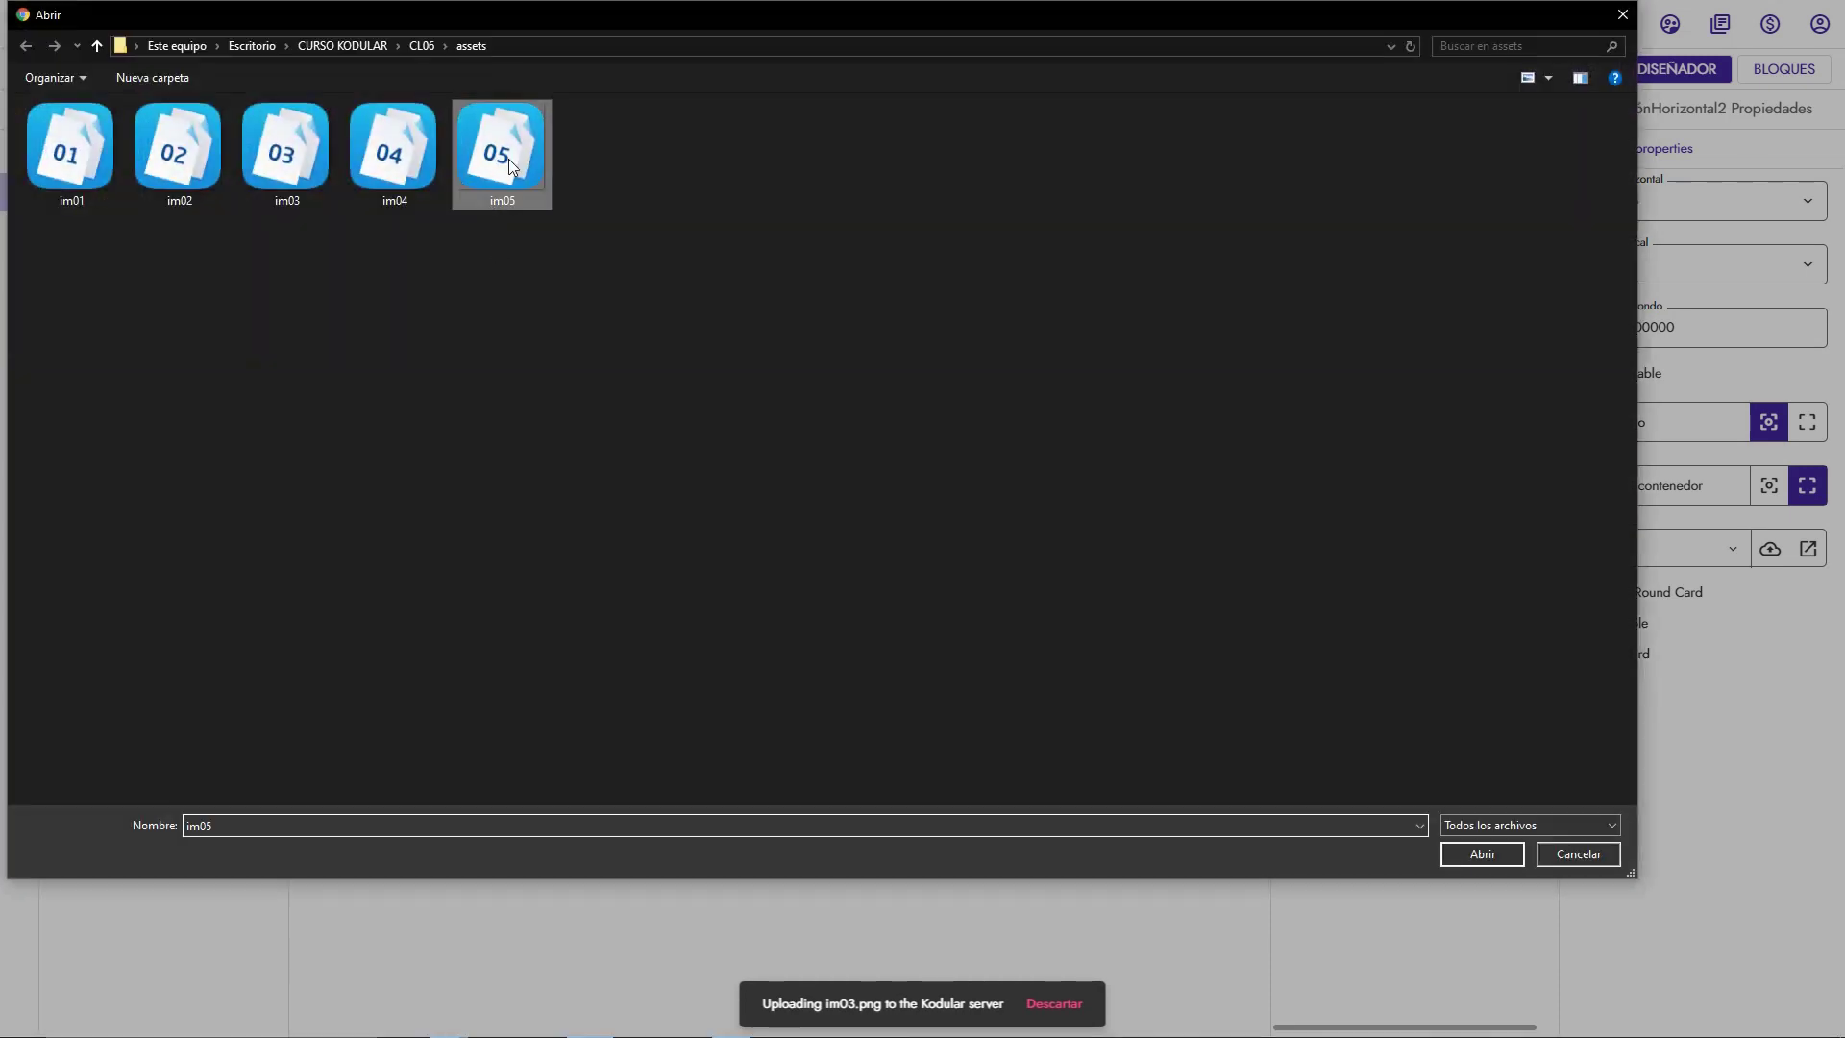
pyautogui.click(1481, 854)
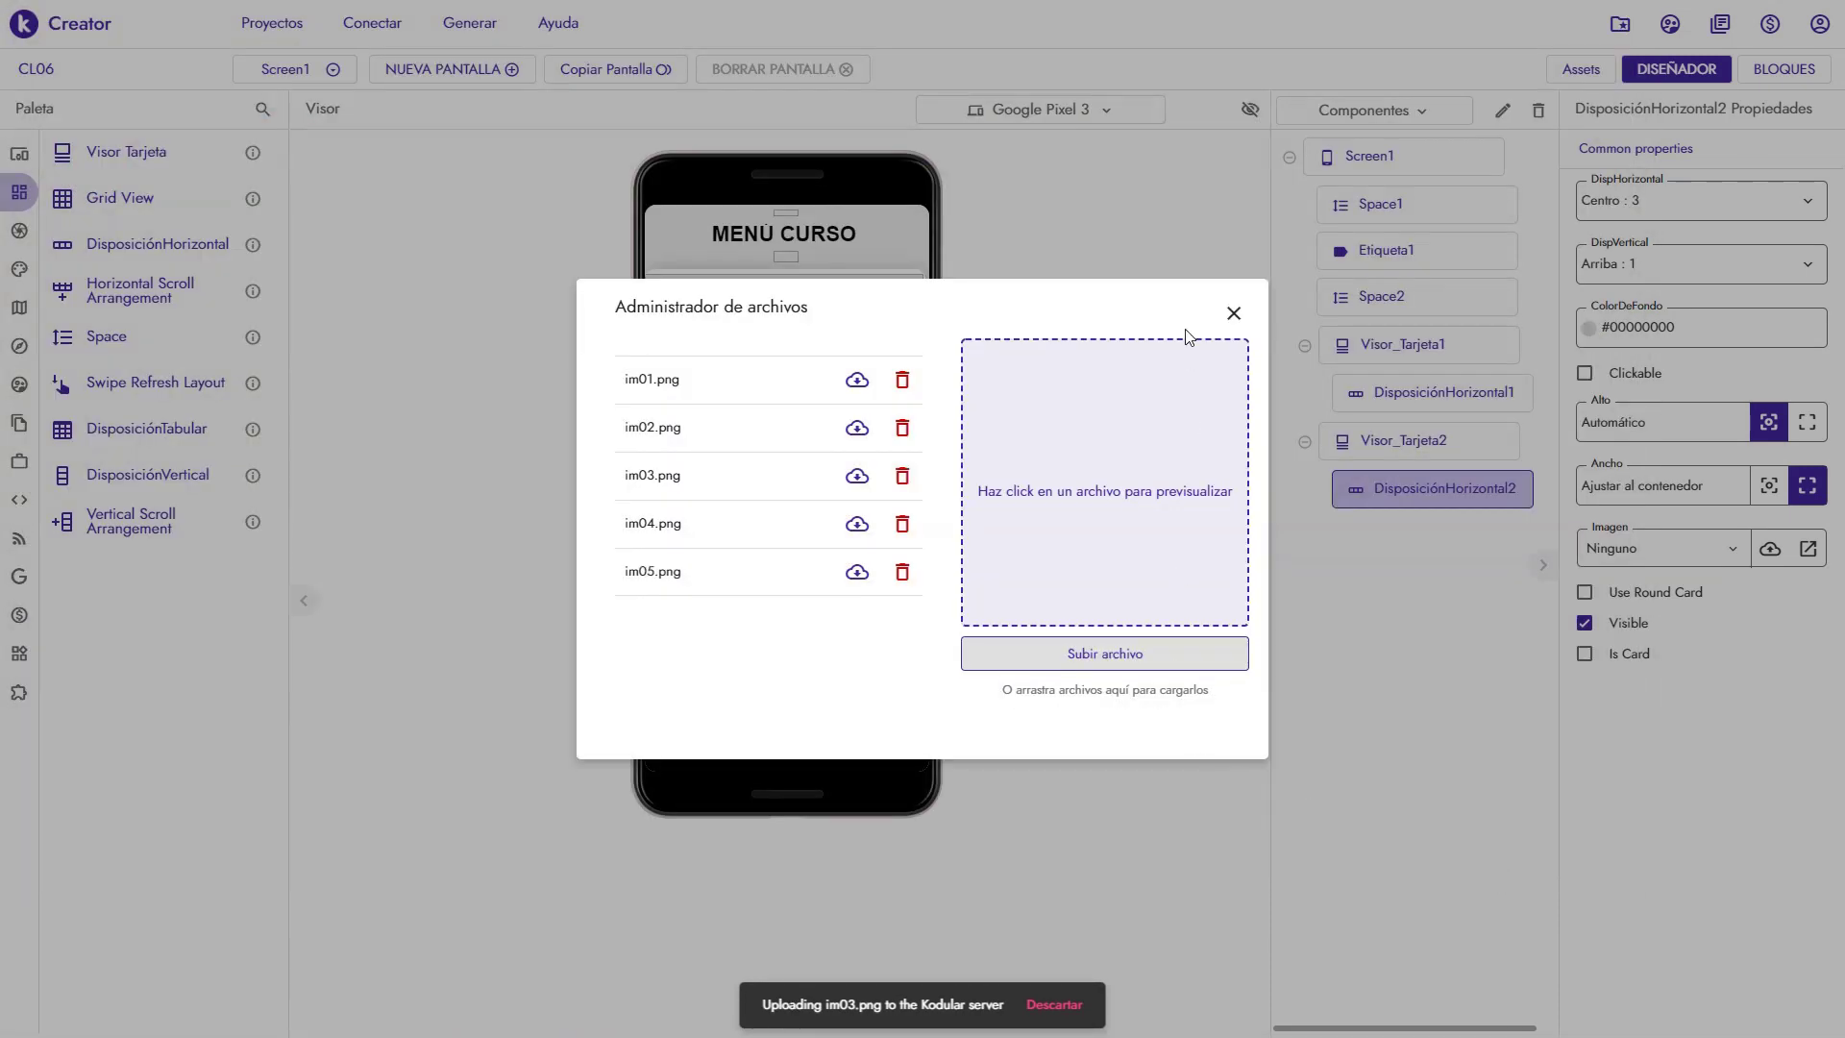
pyautogui.click(1234, 313)
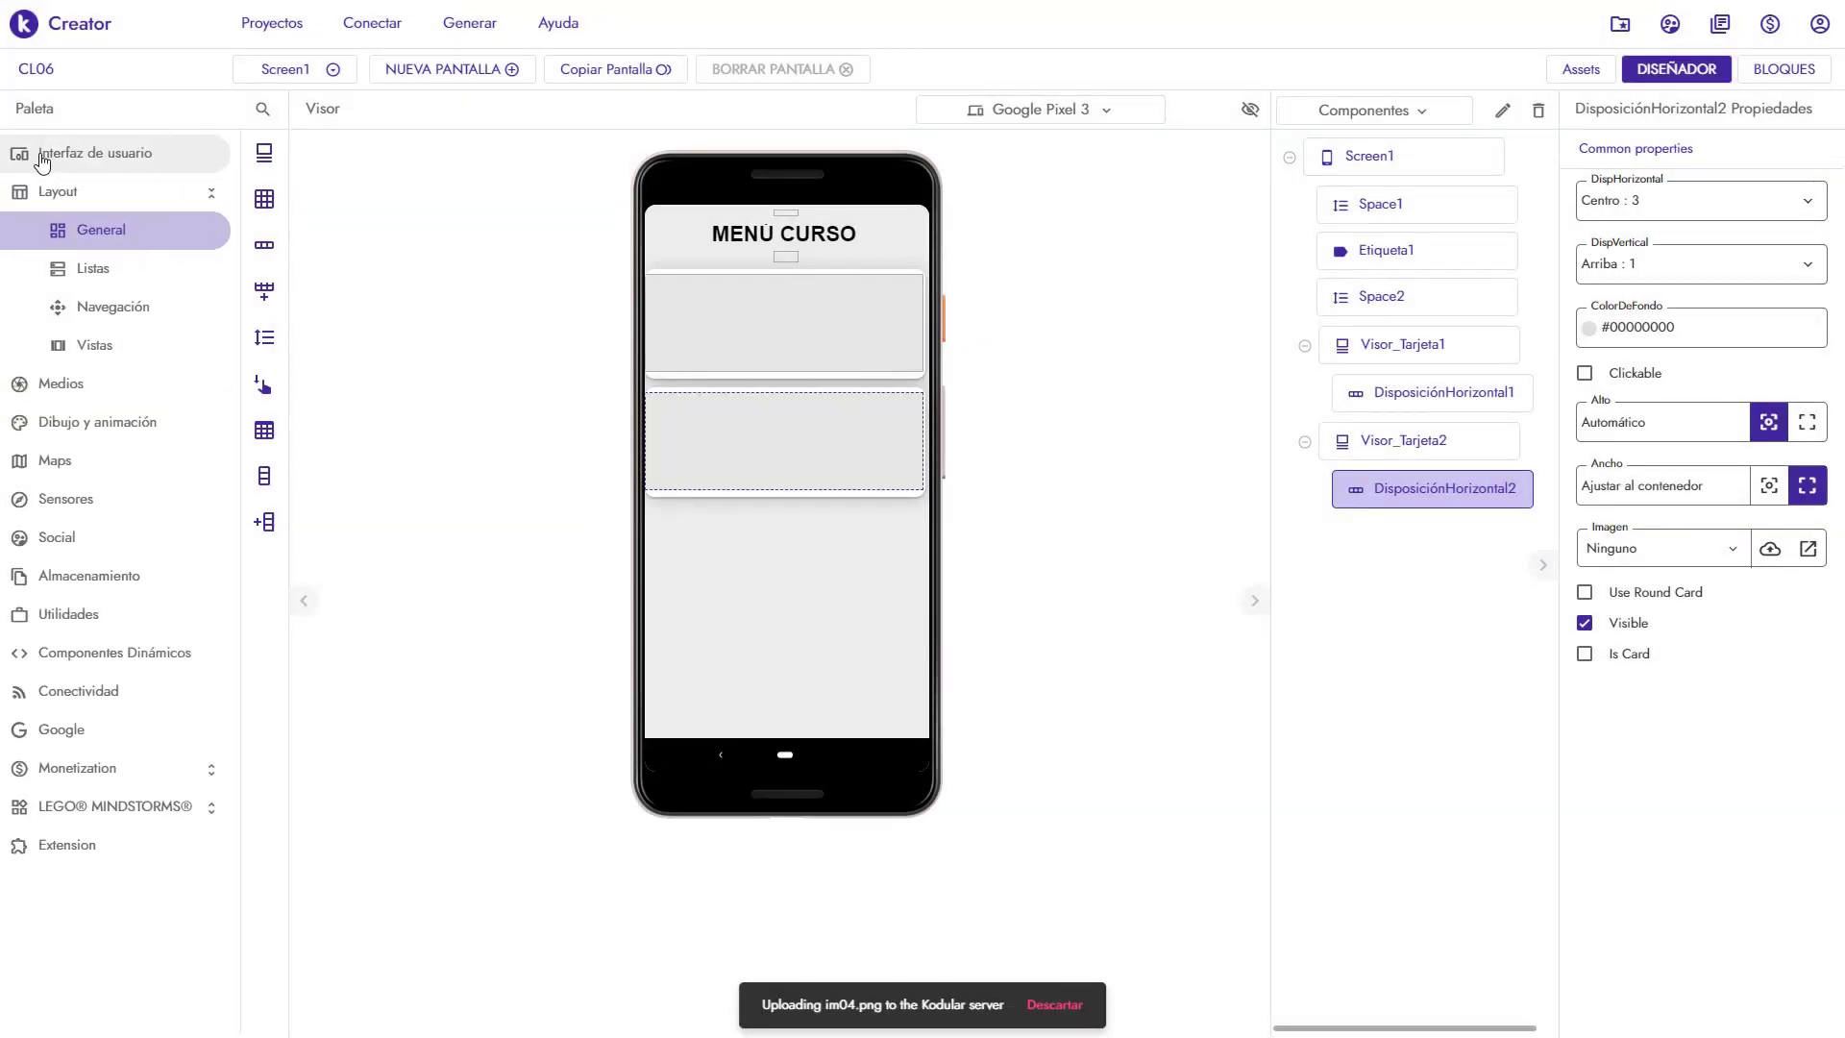
# Add an Imagen inside the first card's horizontal arrangement, with height and width 100px and im01.png as its photo
pyautogui.click(63, 153)
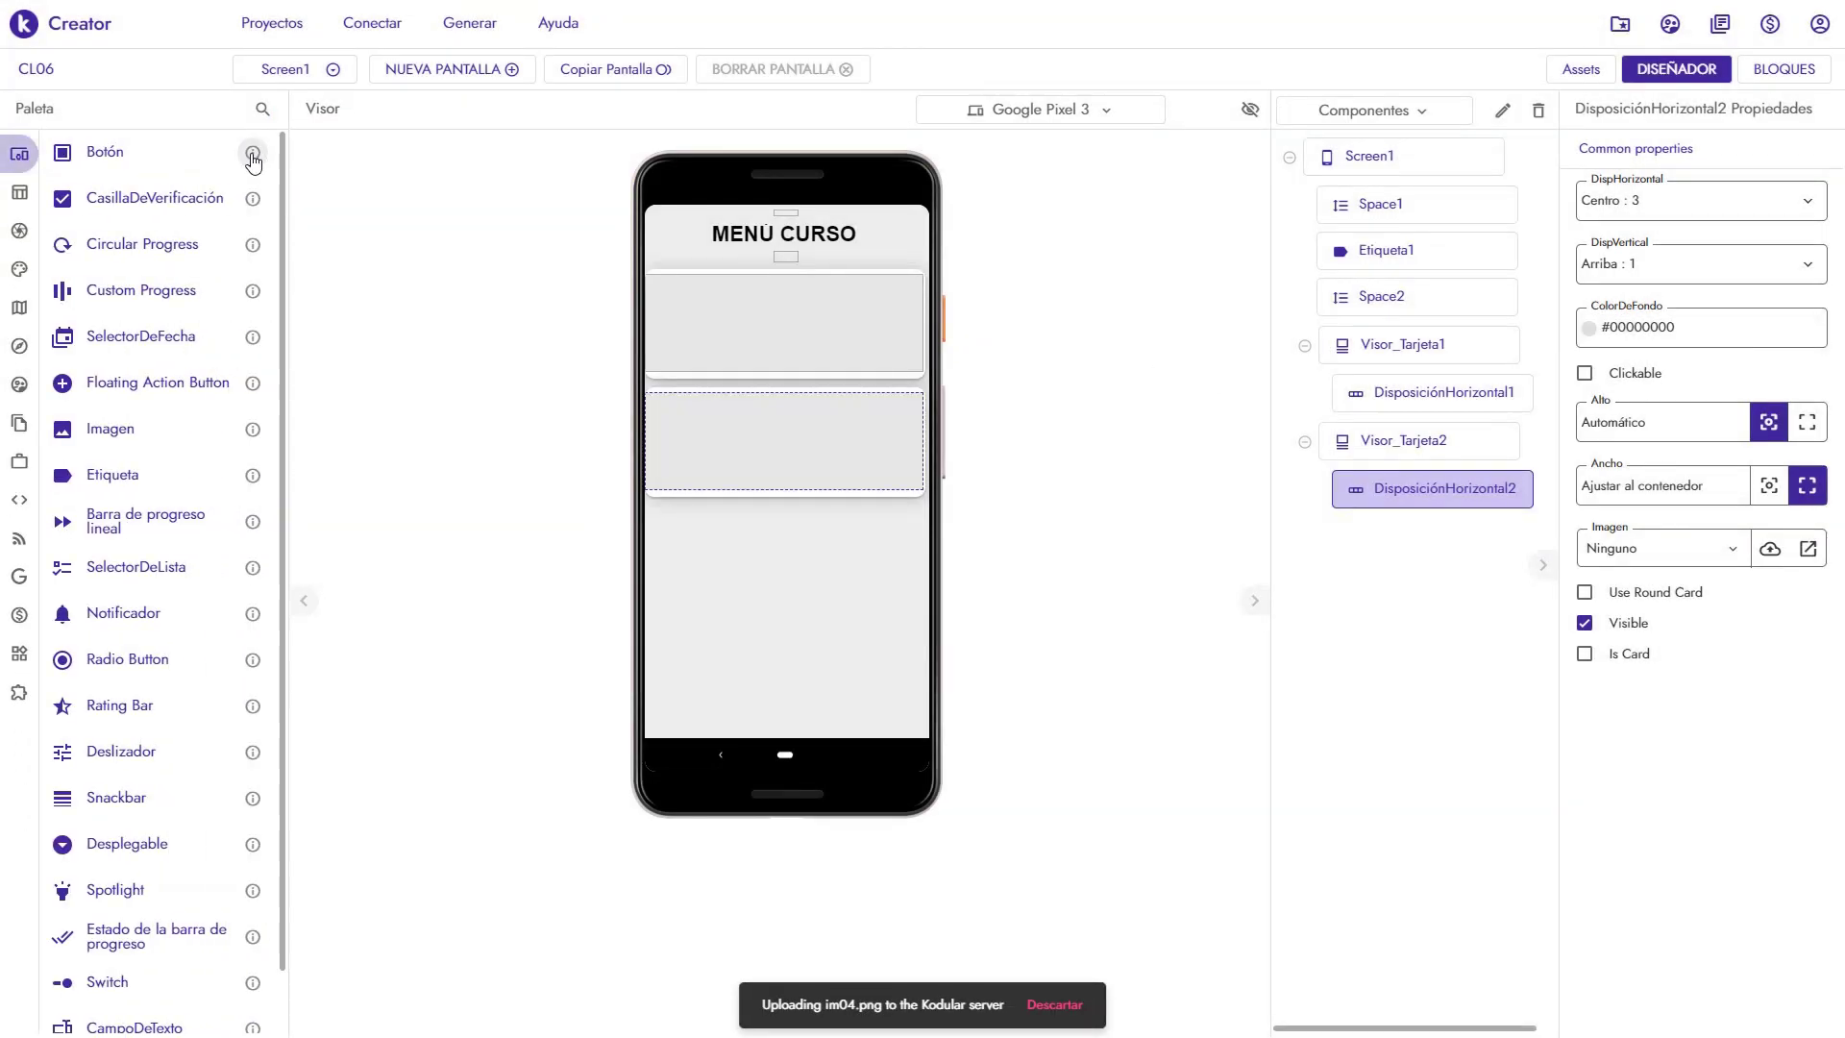
pyautogui.moveTo(119, 433); pyautogui.dragTo(715, 349)
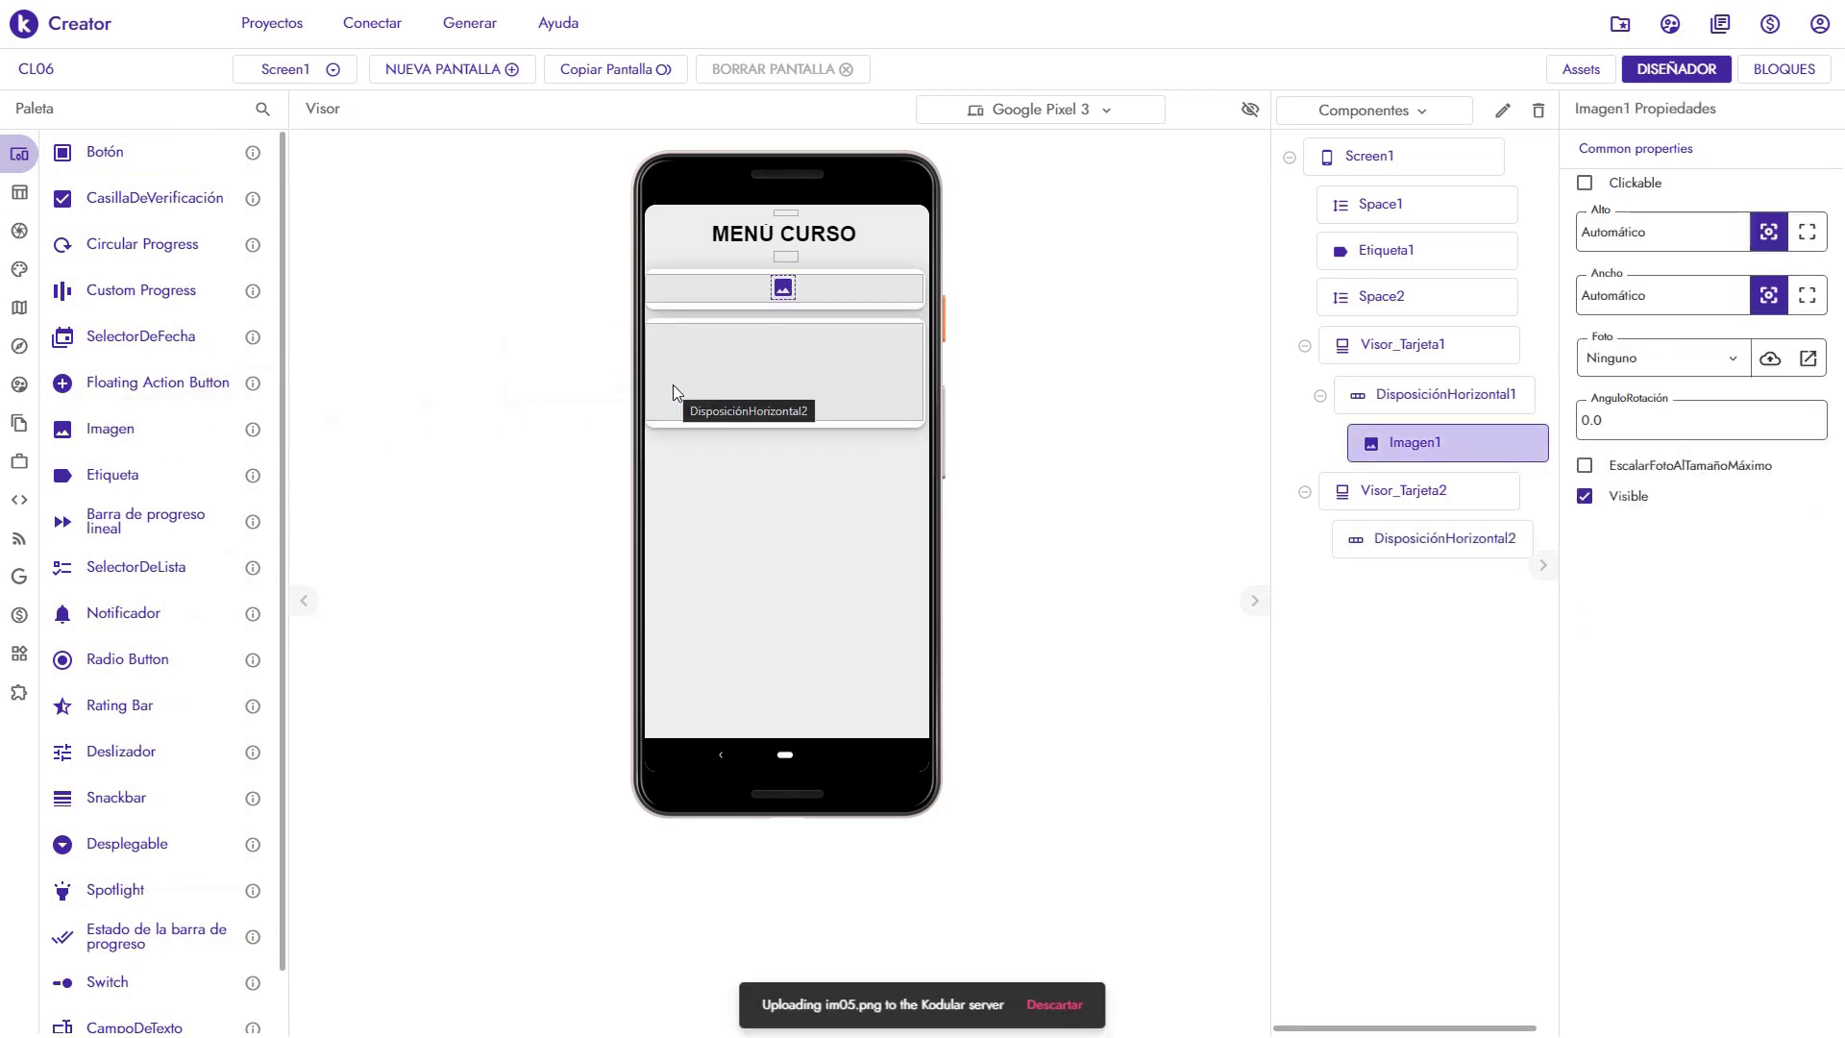
pyautogui.doubleClick(1635, 239)
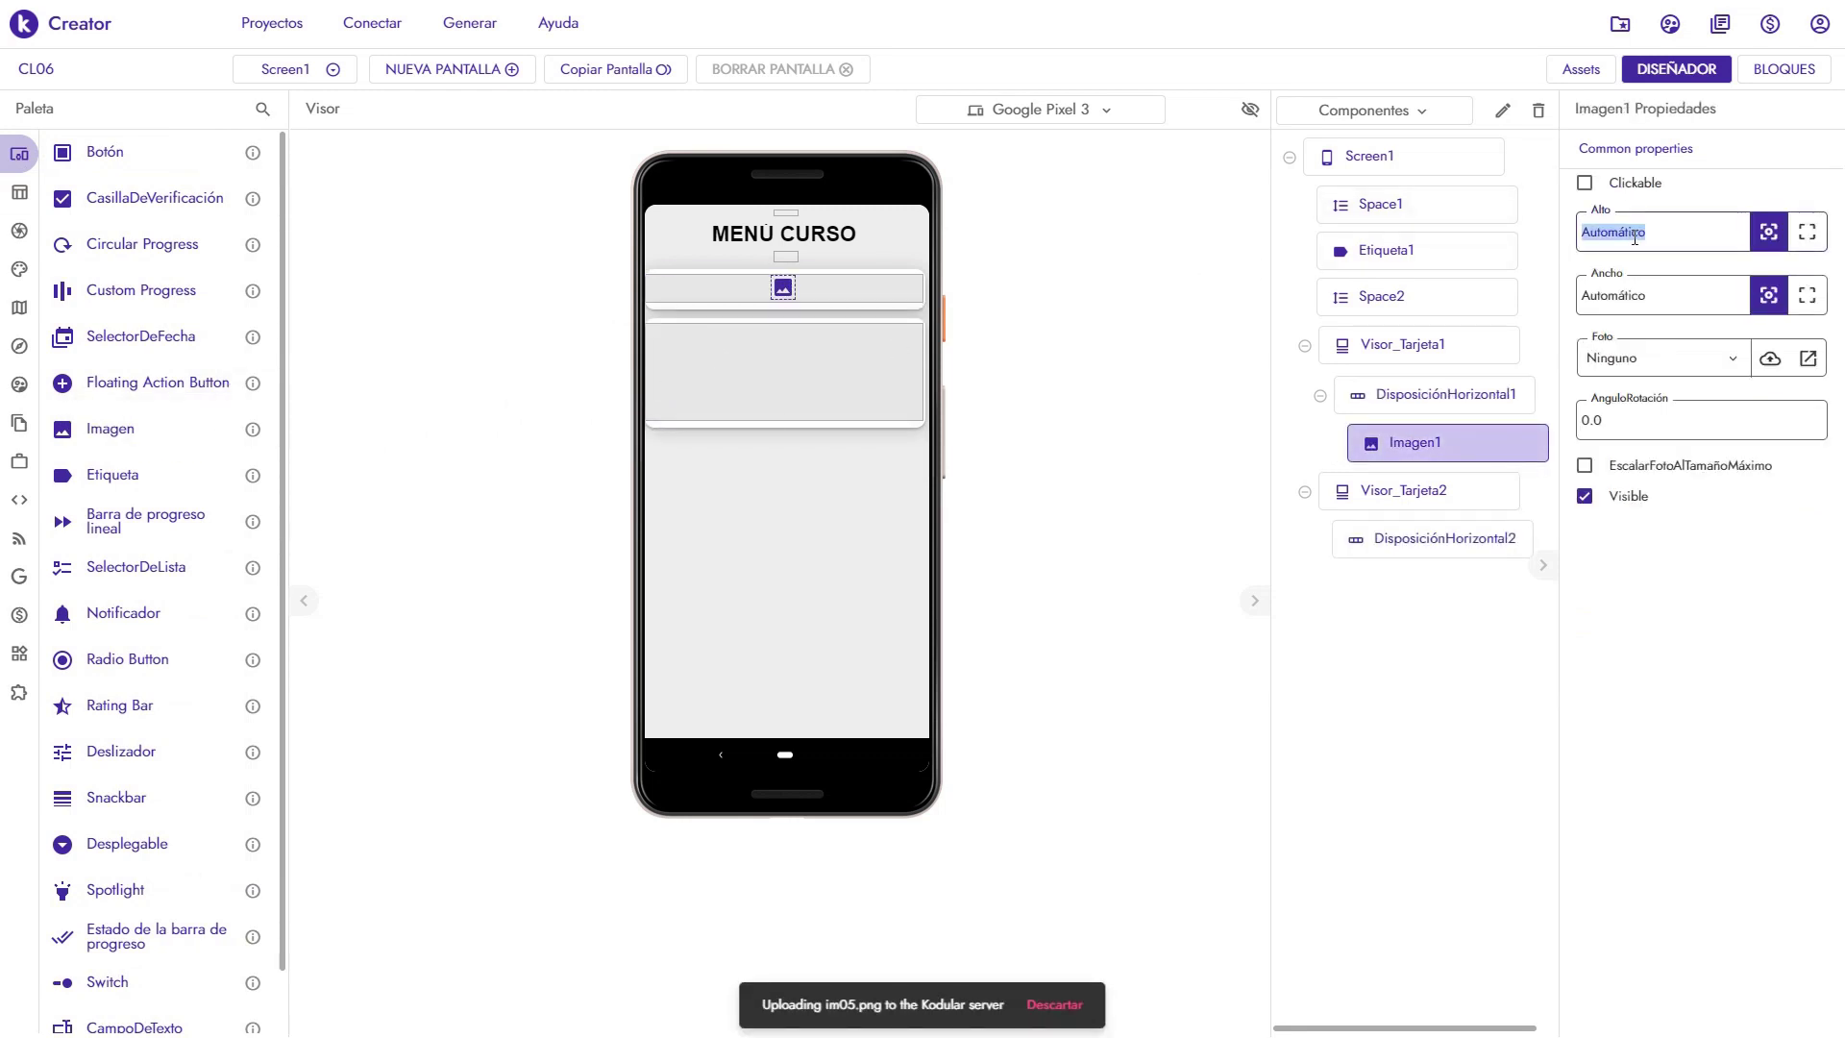
pyautogui.write('100PX')
pyautogui.doubleClick(1642, 308)
pyautogui.write('1')
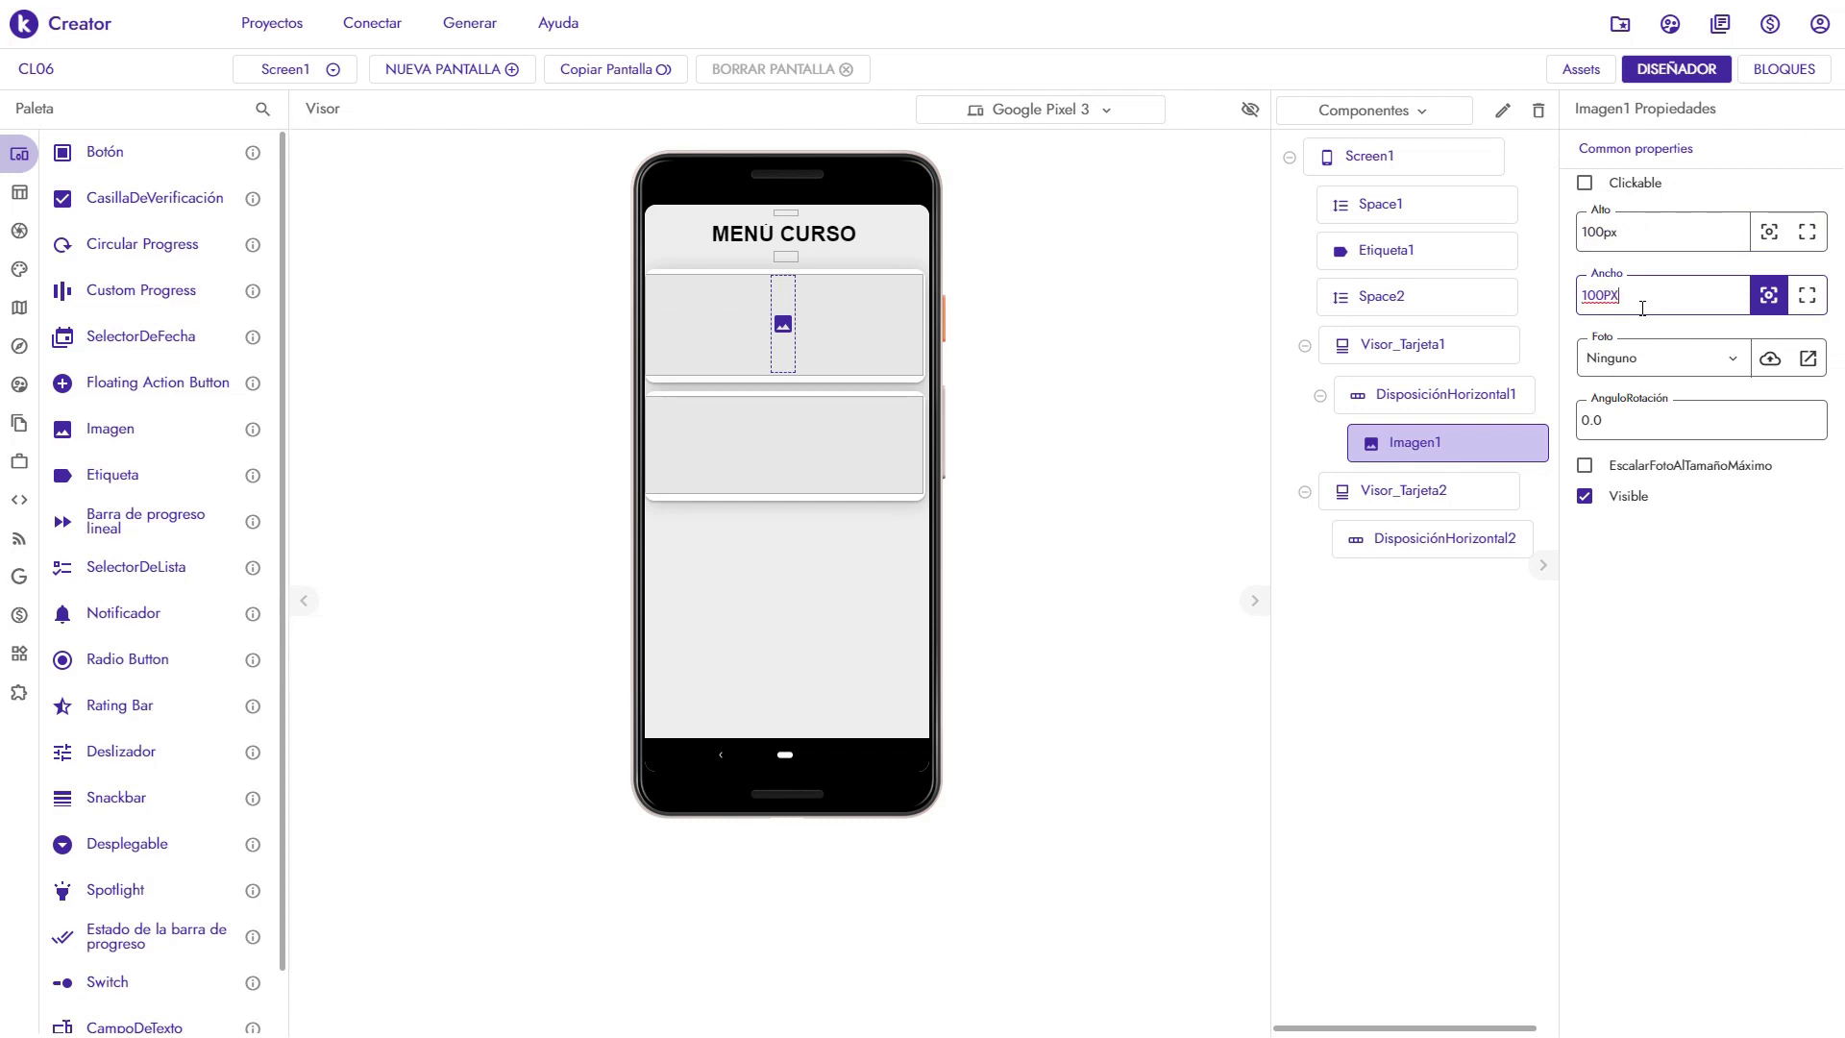
pyautogui.write('00PX')
pyautogui.click(1739, 361)
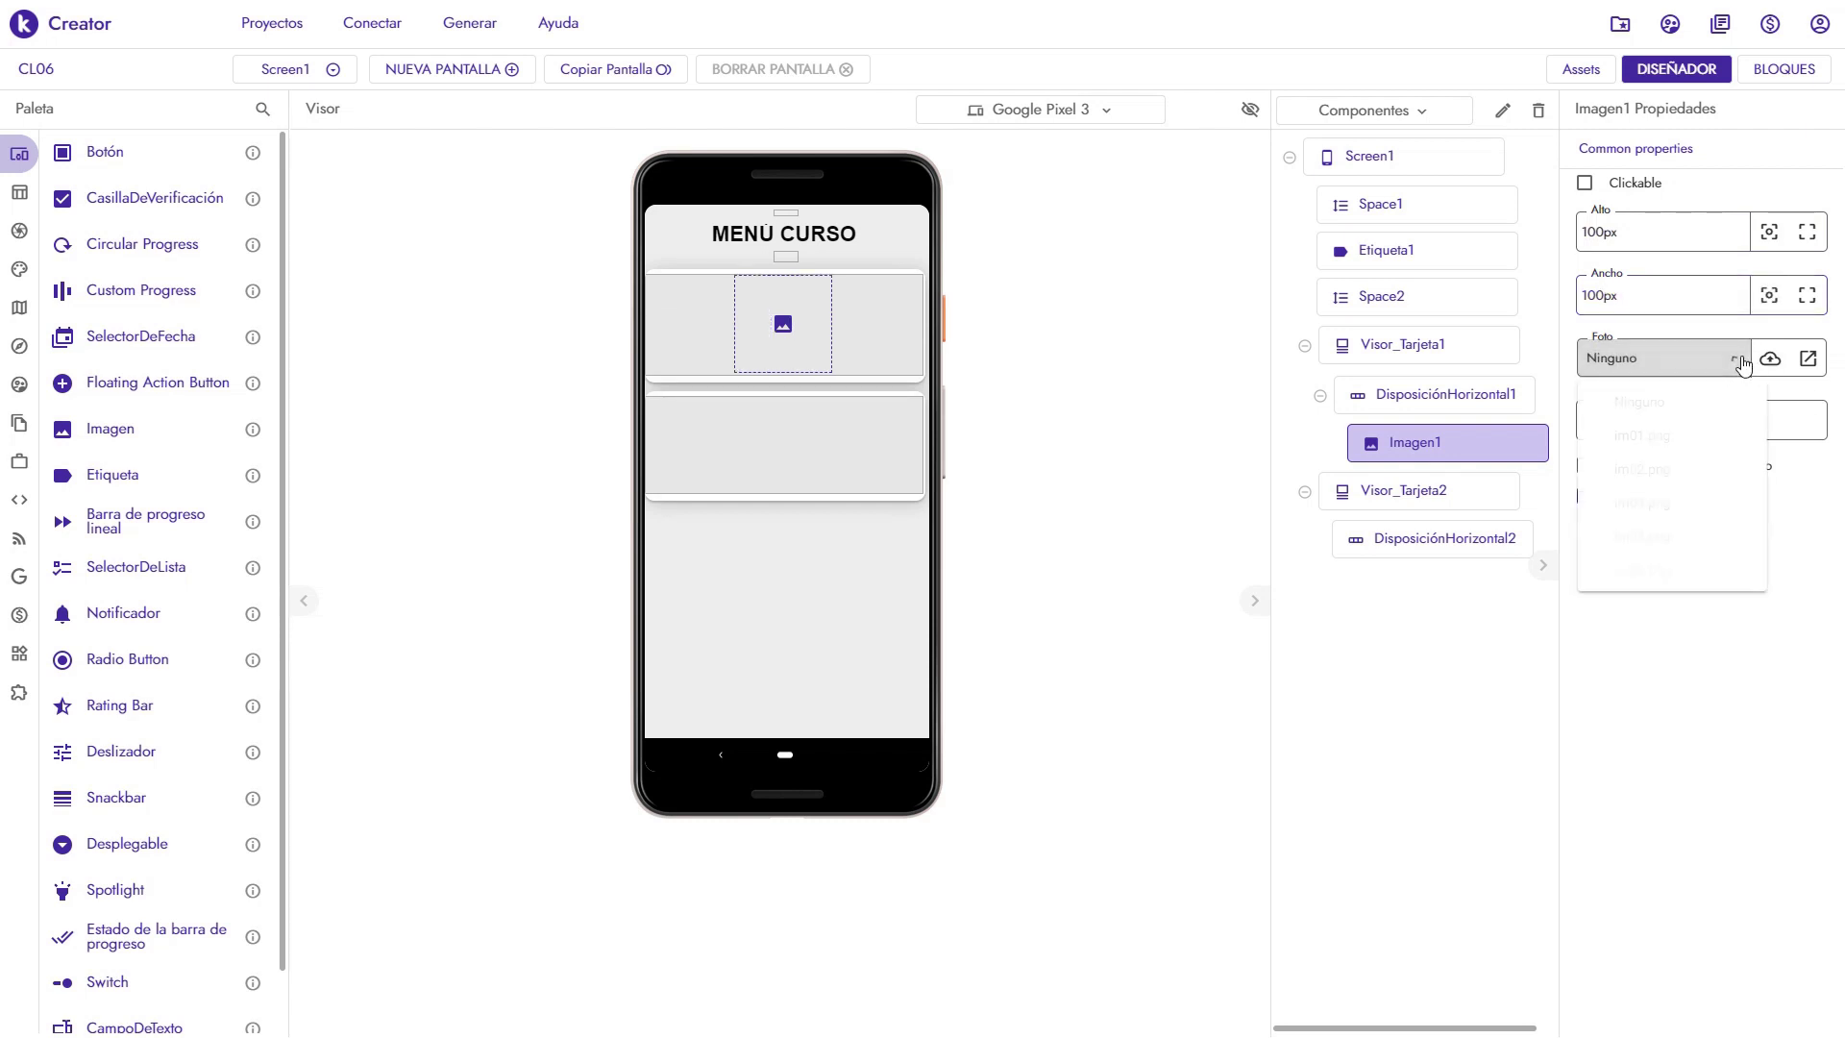
pyautogui.click(1645, 434)
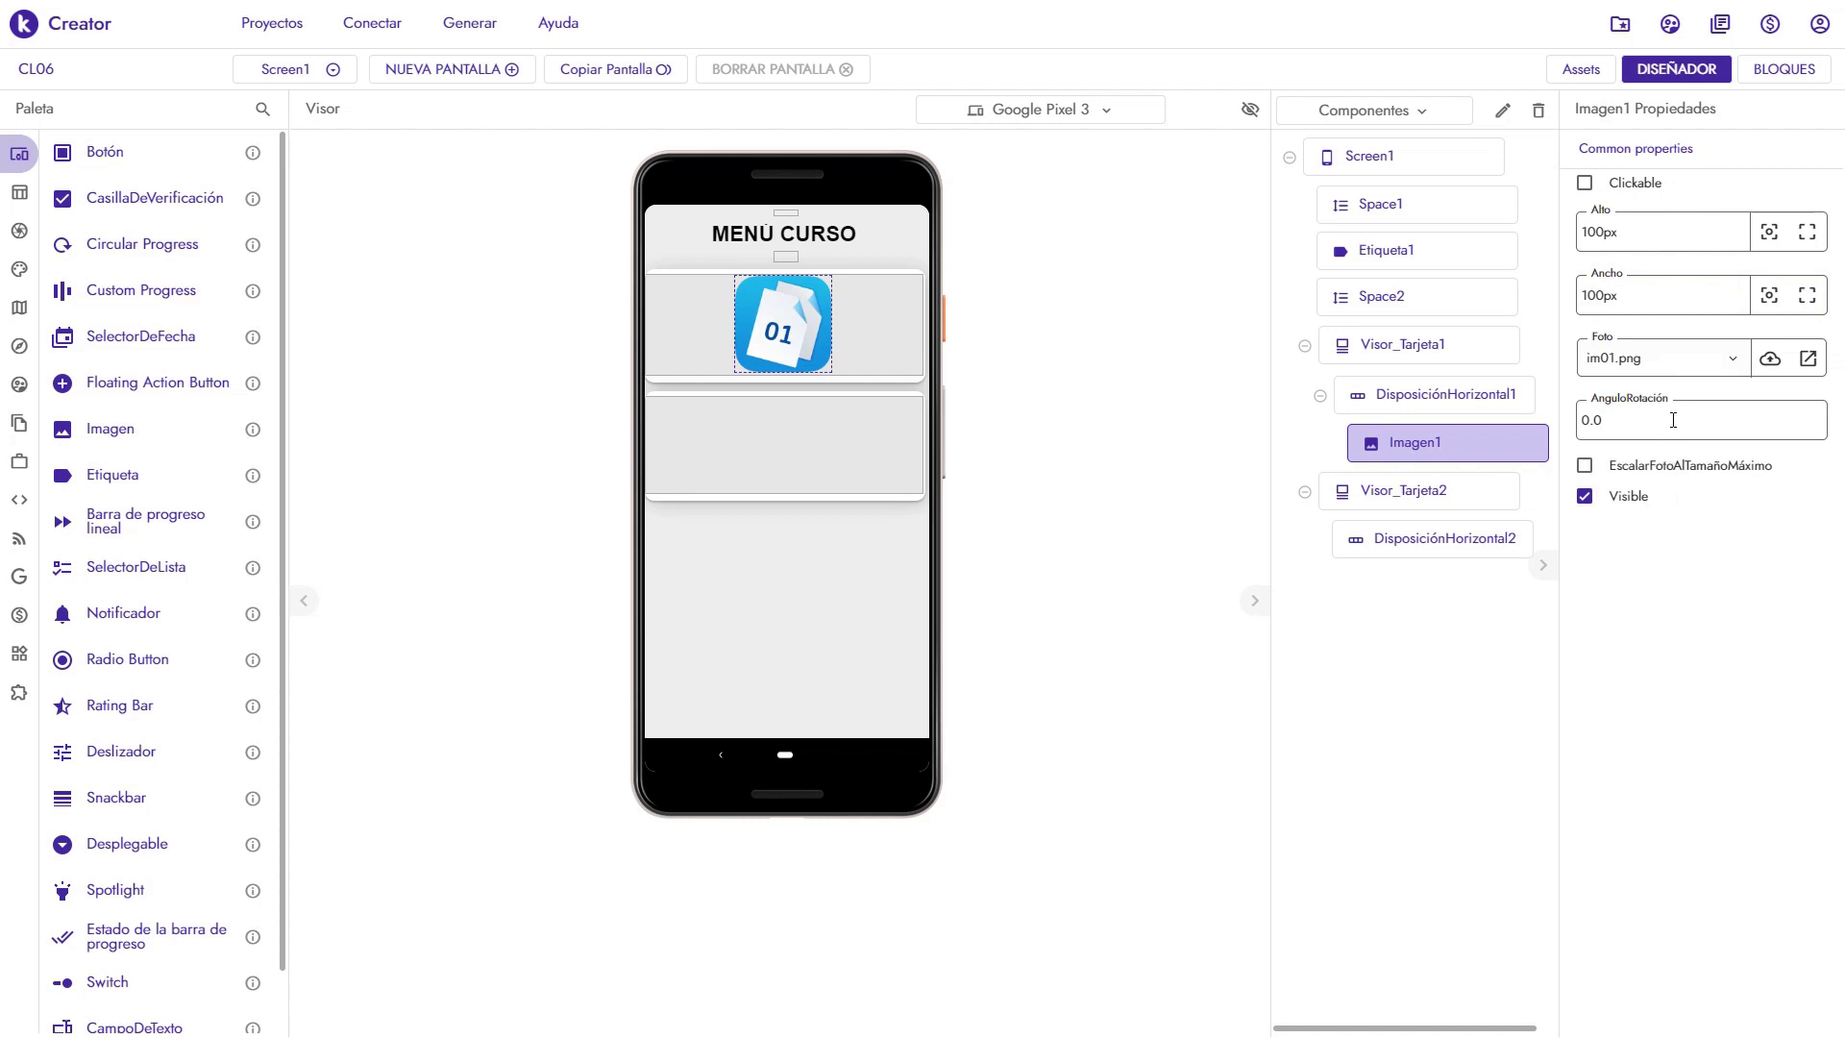
# Set the horizontal alignment of the first card's DisposiciónHorizontal to Izquierda : 1
pyautogui.click(1504, 397)
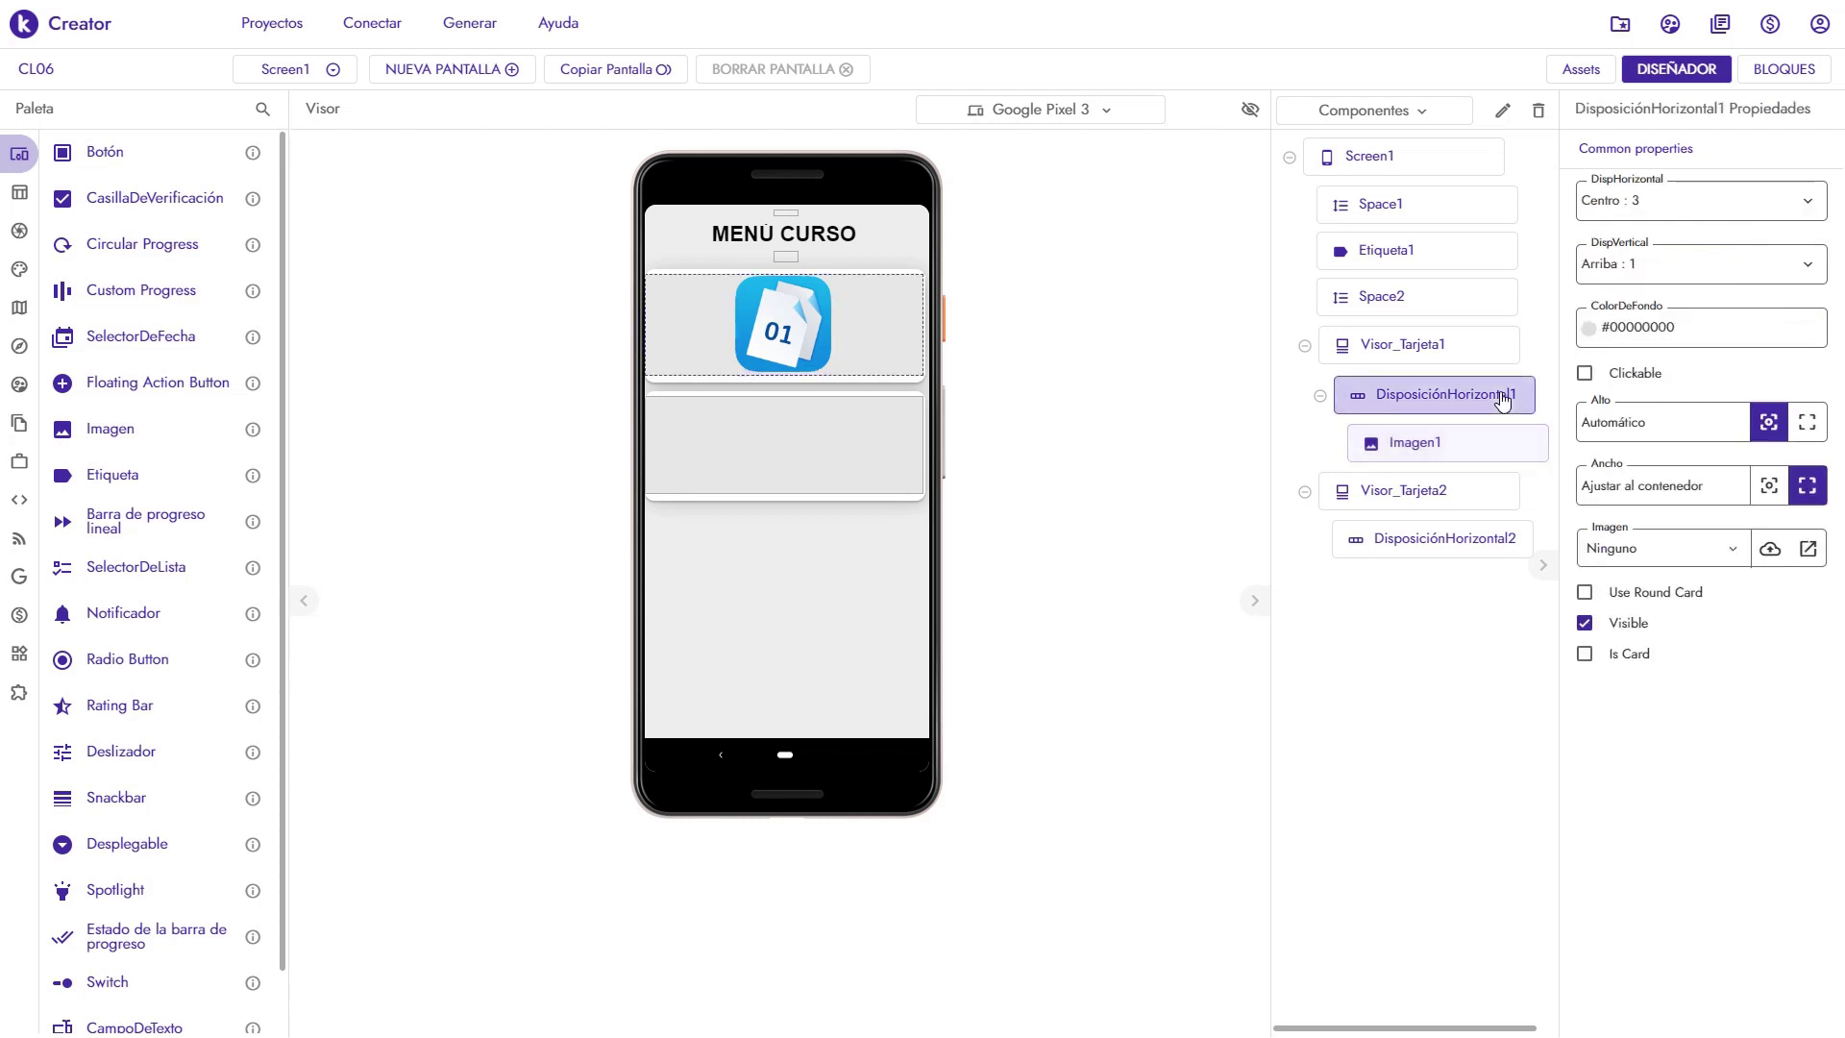
pyautogui.click(1688, 202)
pyautogui.click(1649, 240)
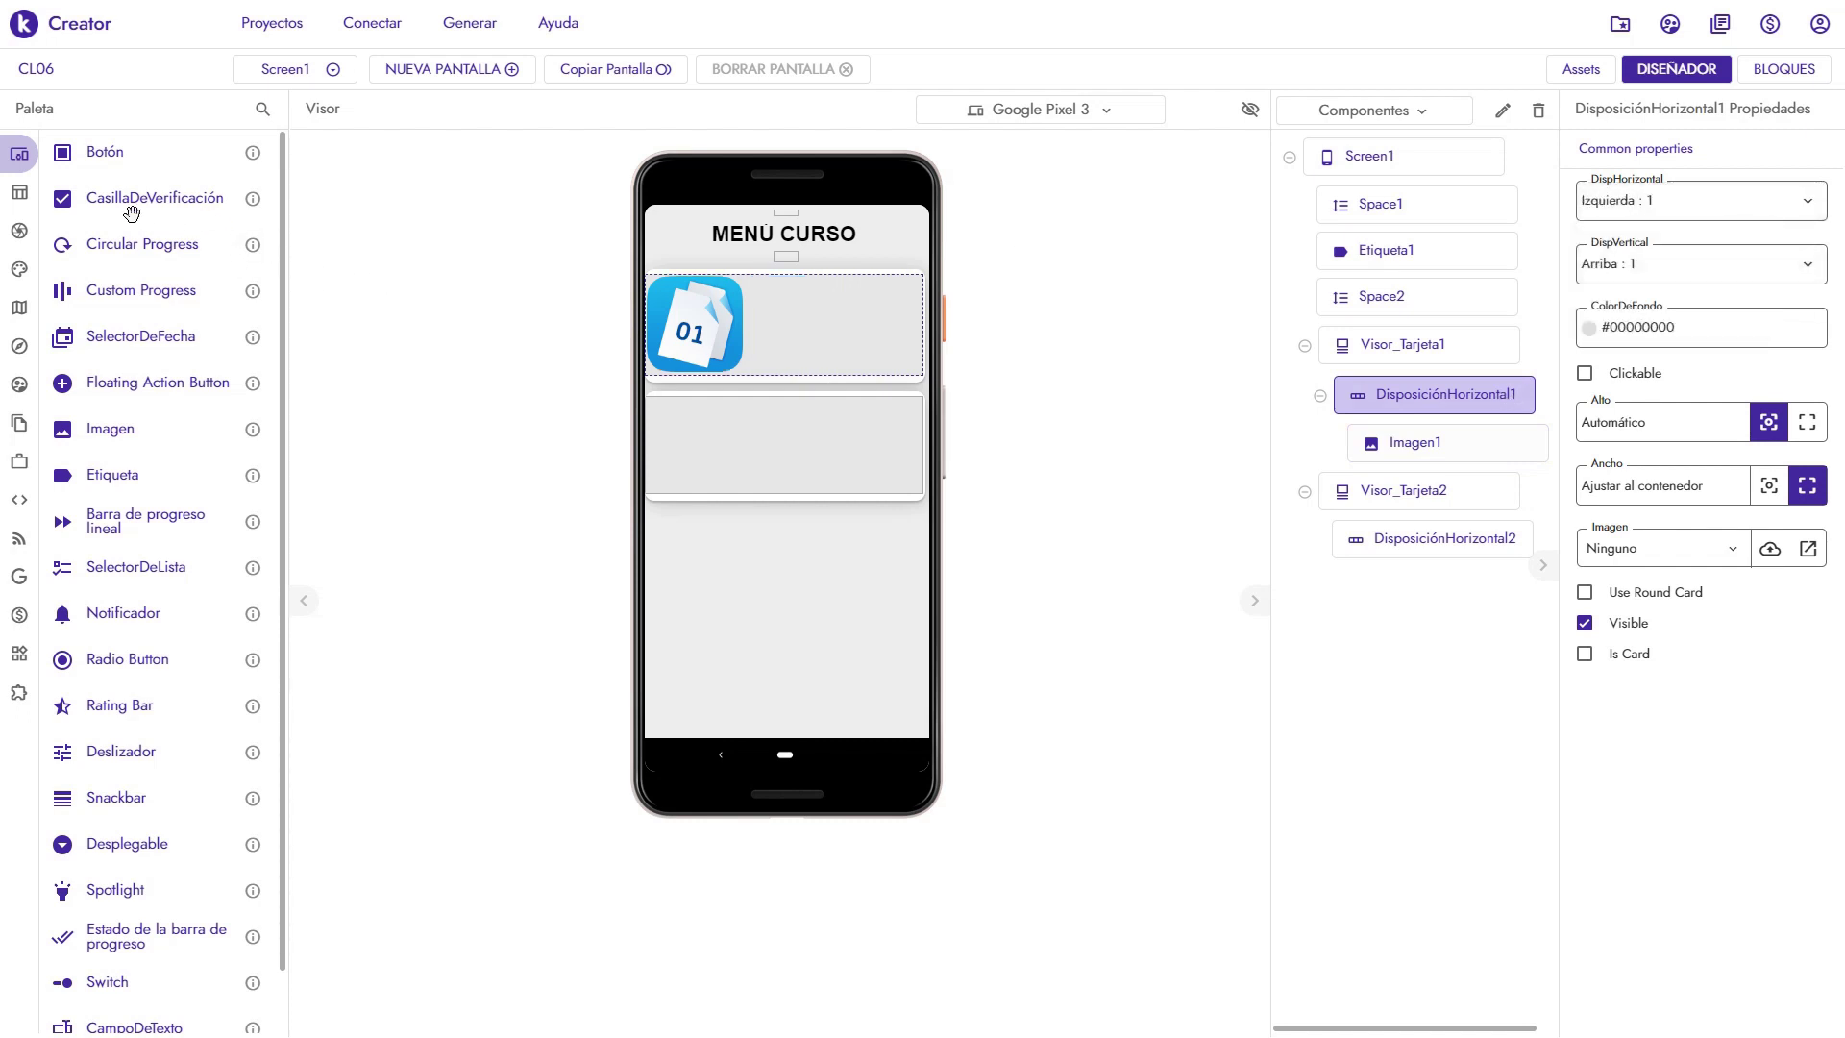
# Add an Imagen inside the second card's horizontal arrangement, with height and width 50px and im02.png as its photo
pyautogui.moveTo(111, 428); pyautogui.dragTo(733, 462)
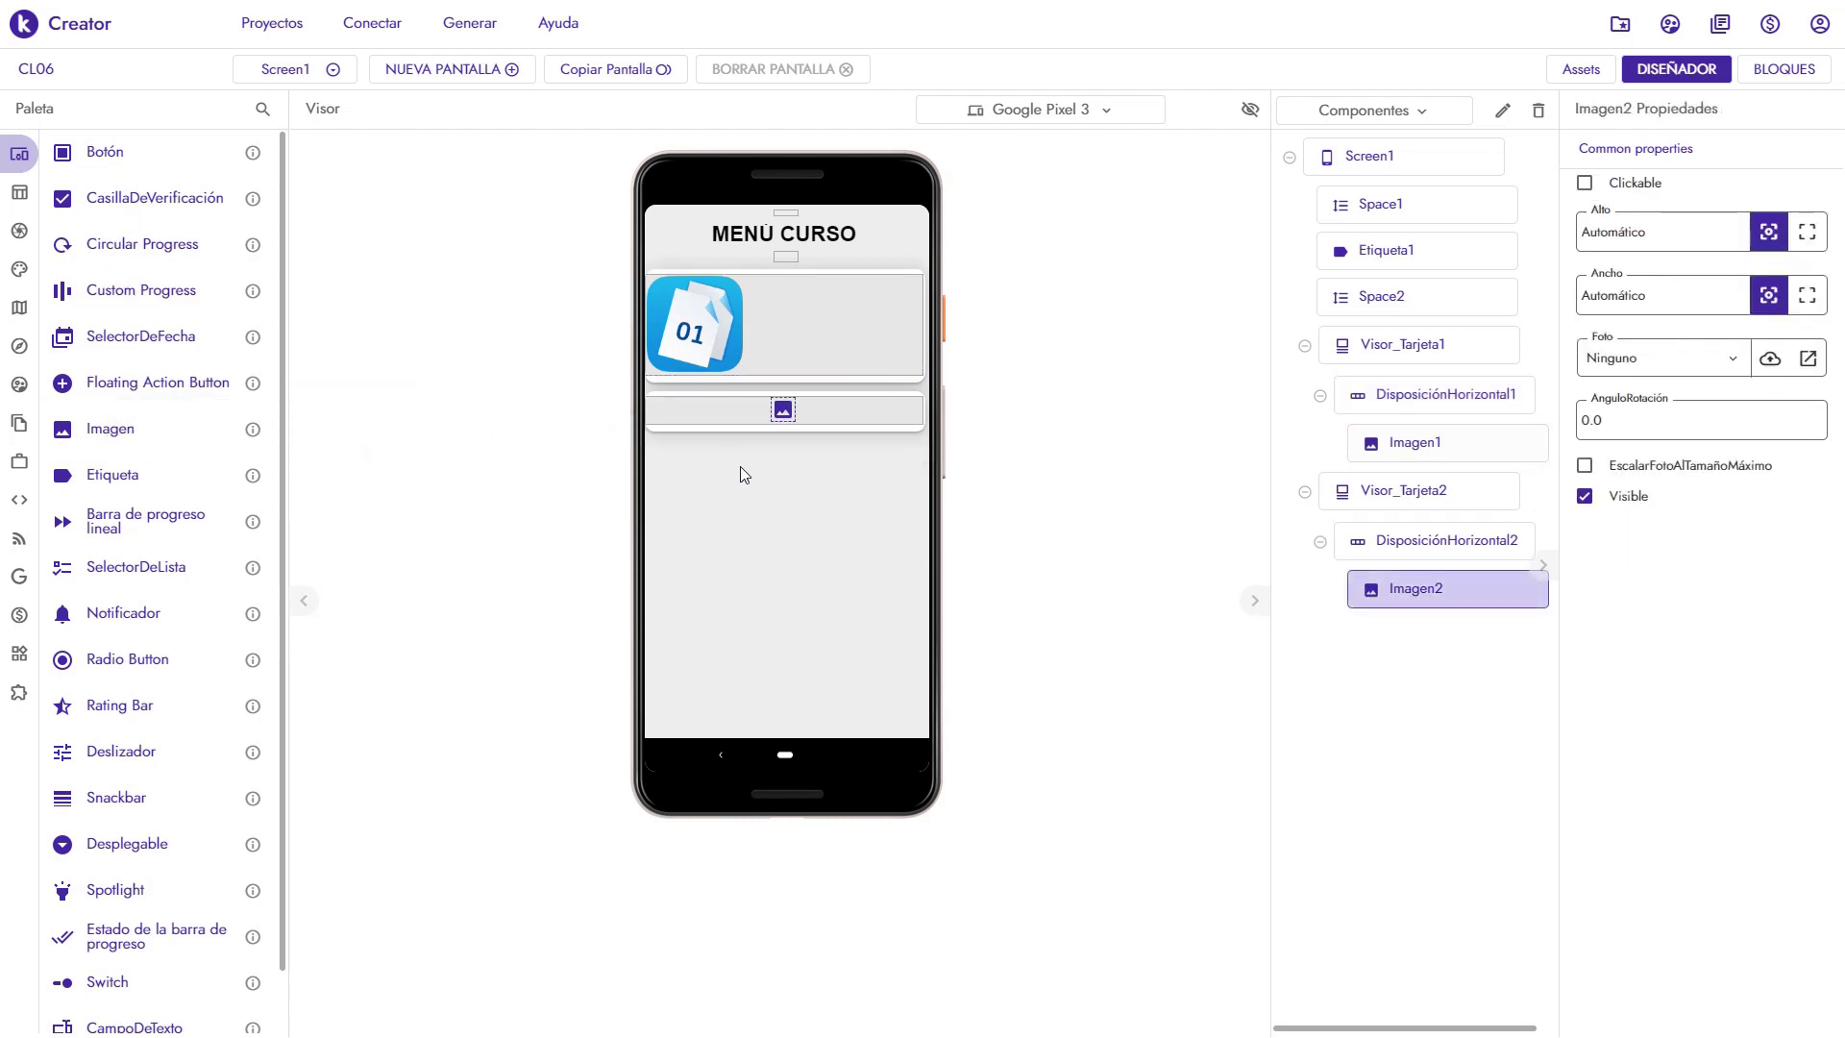
pyautogui.doubleClick(1636, 232)
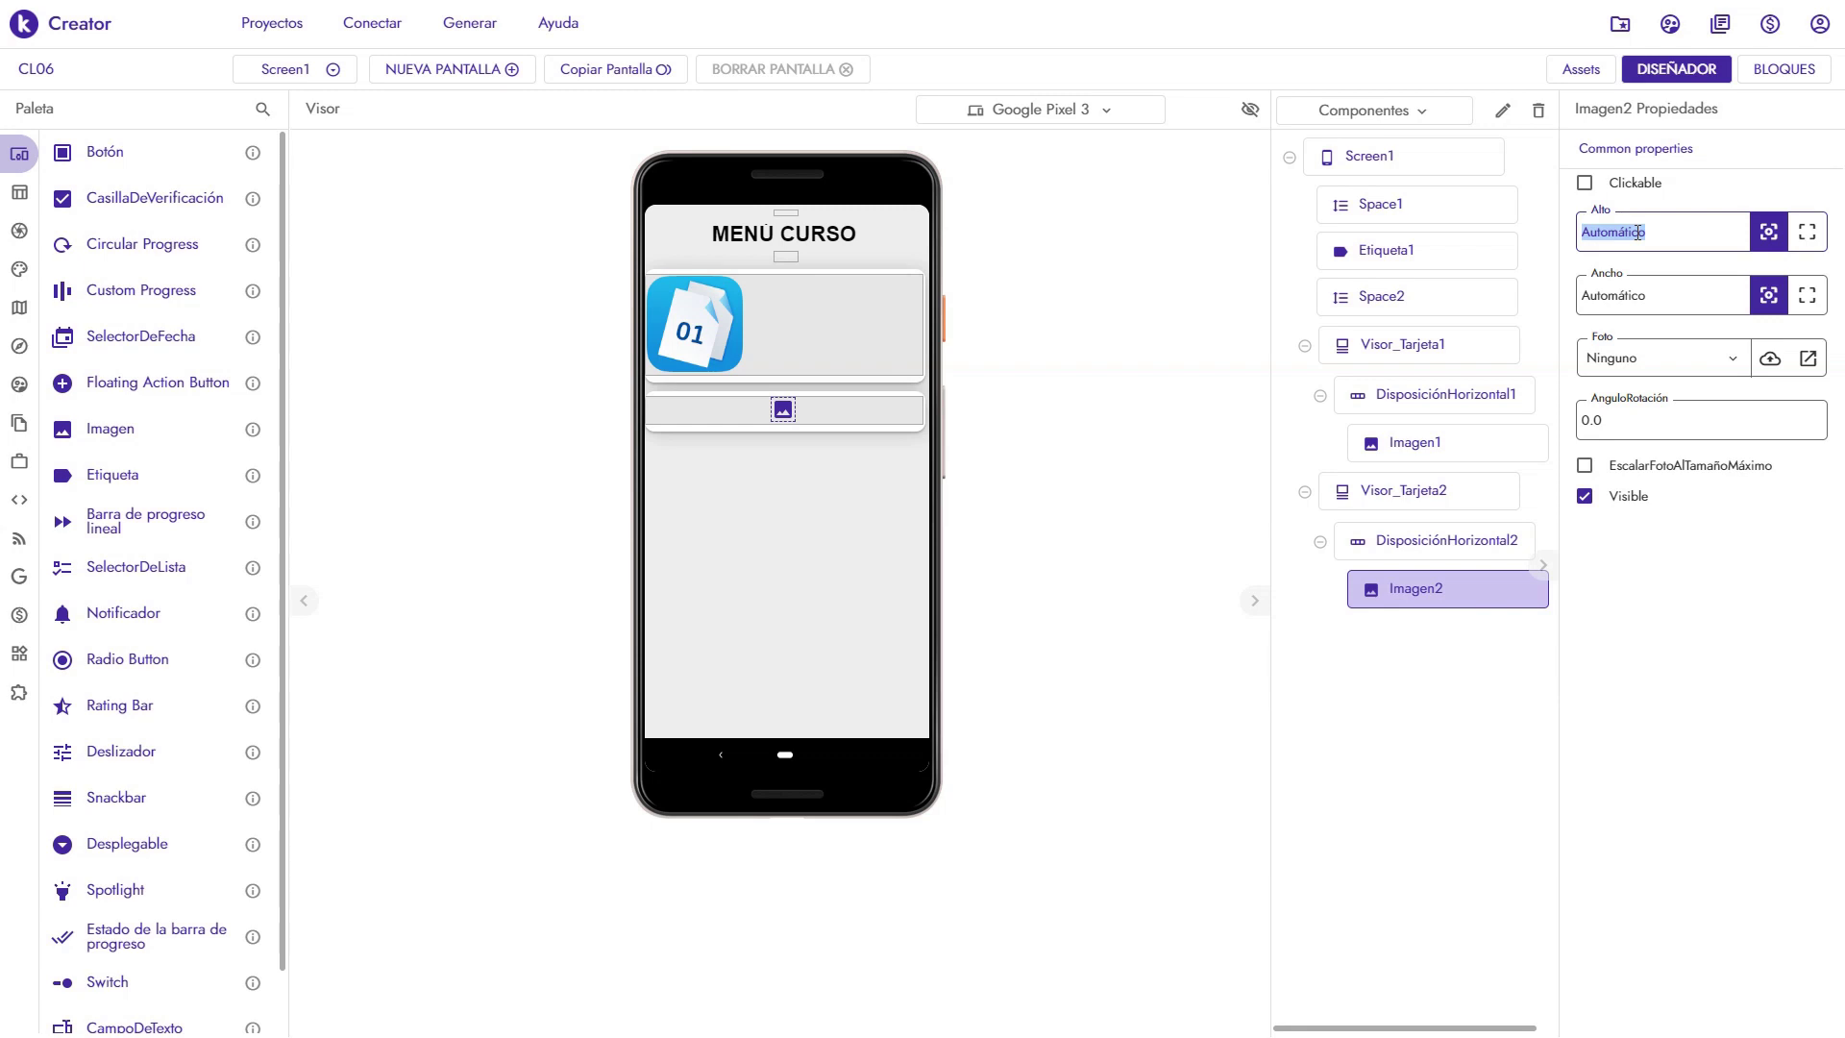
pyautogui.write('50PX')
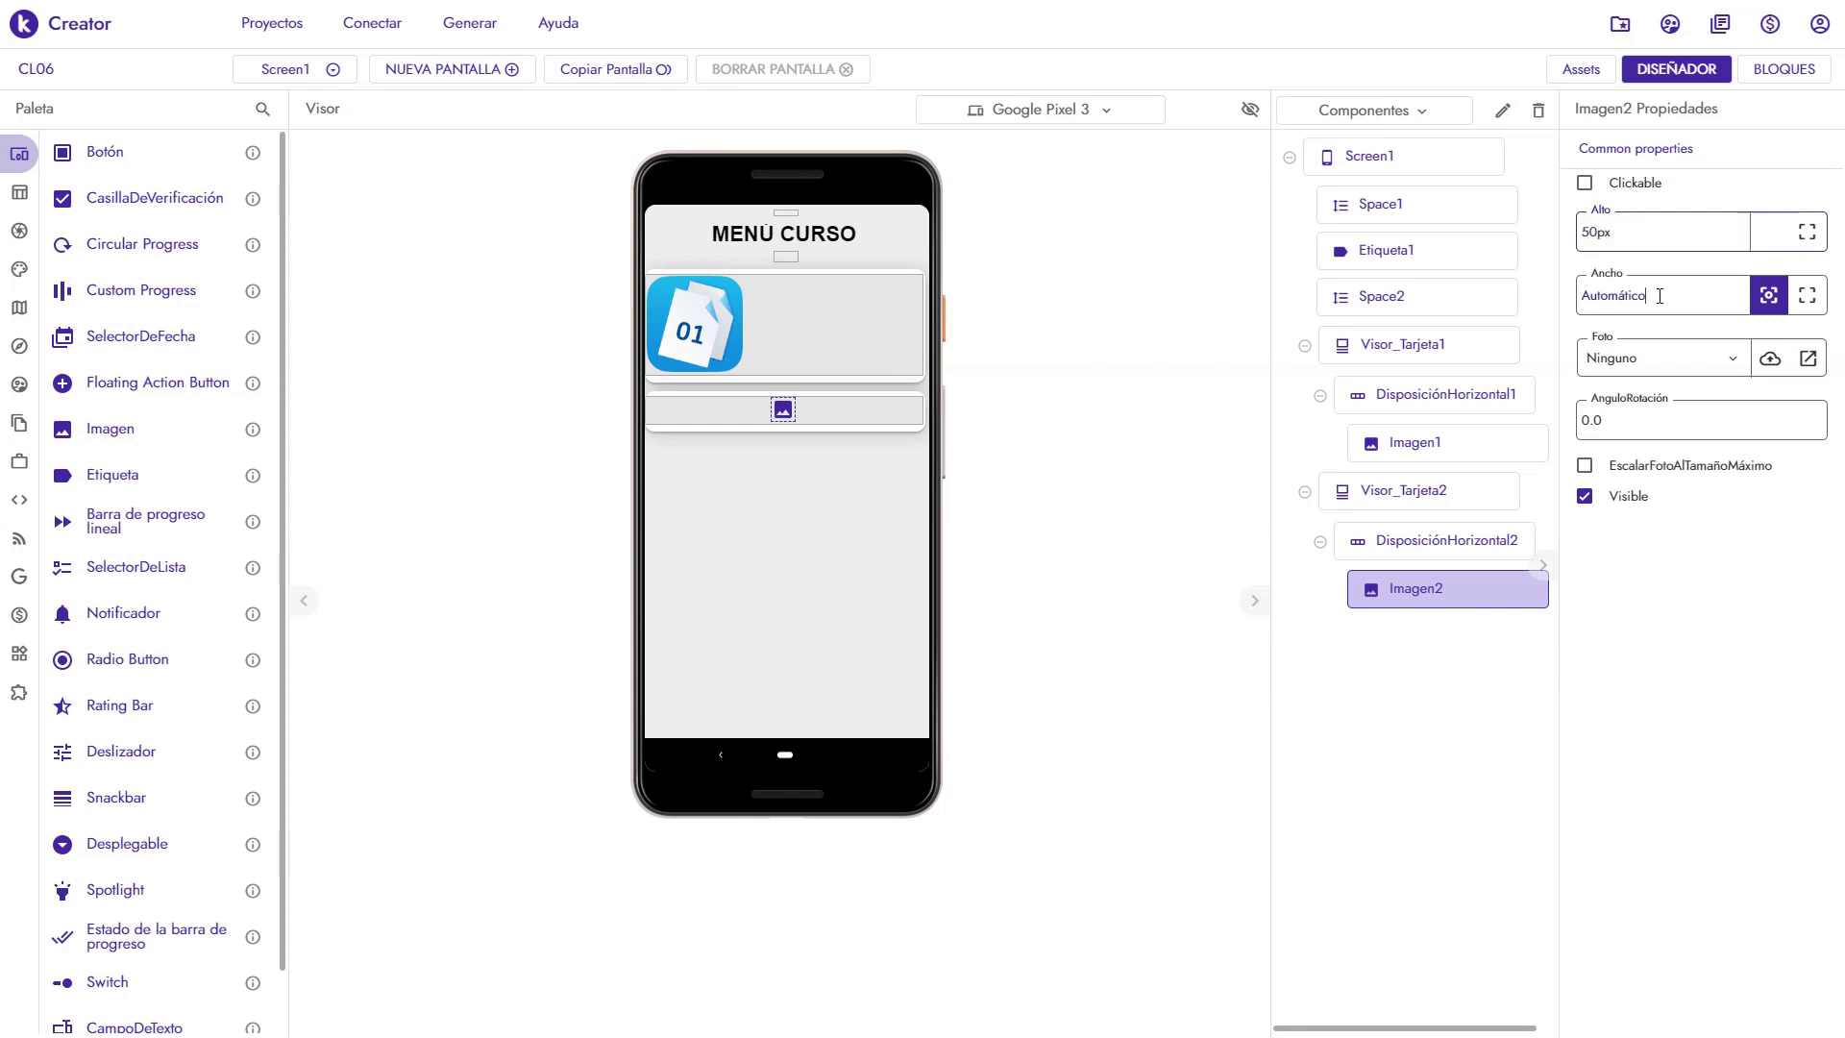
pyautogui.doubleClick(1659, 296)
pyautogui.write('50P')
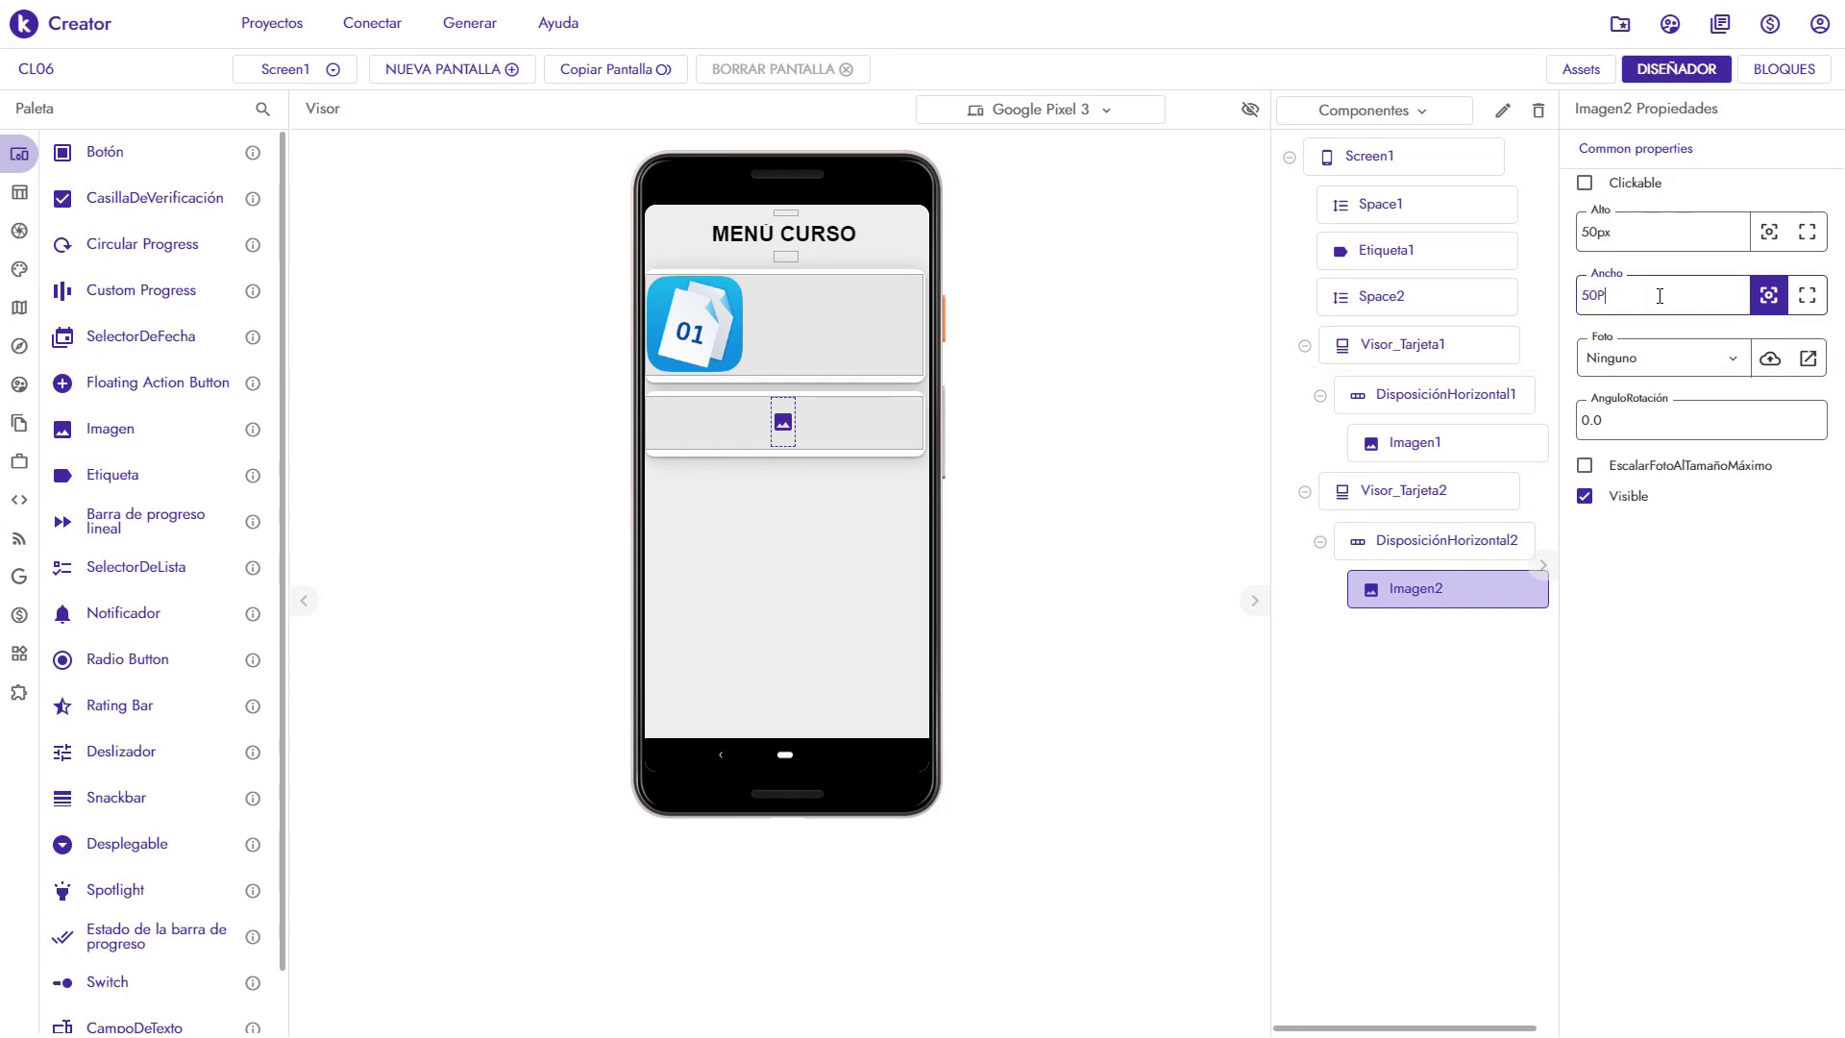
pyautogui.write('X')
pyautogui.click(1672, 358)
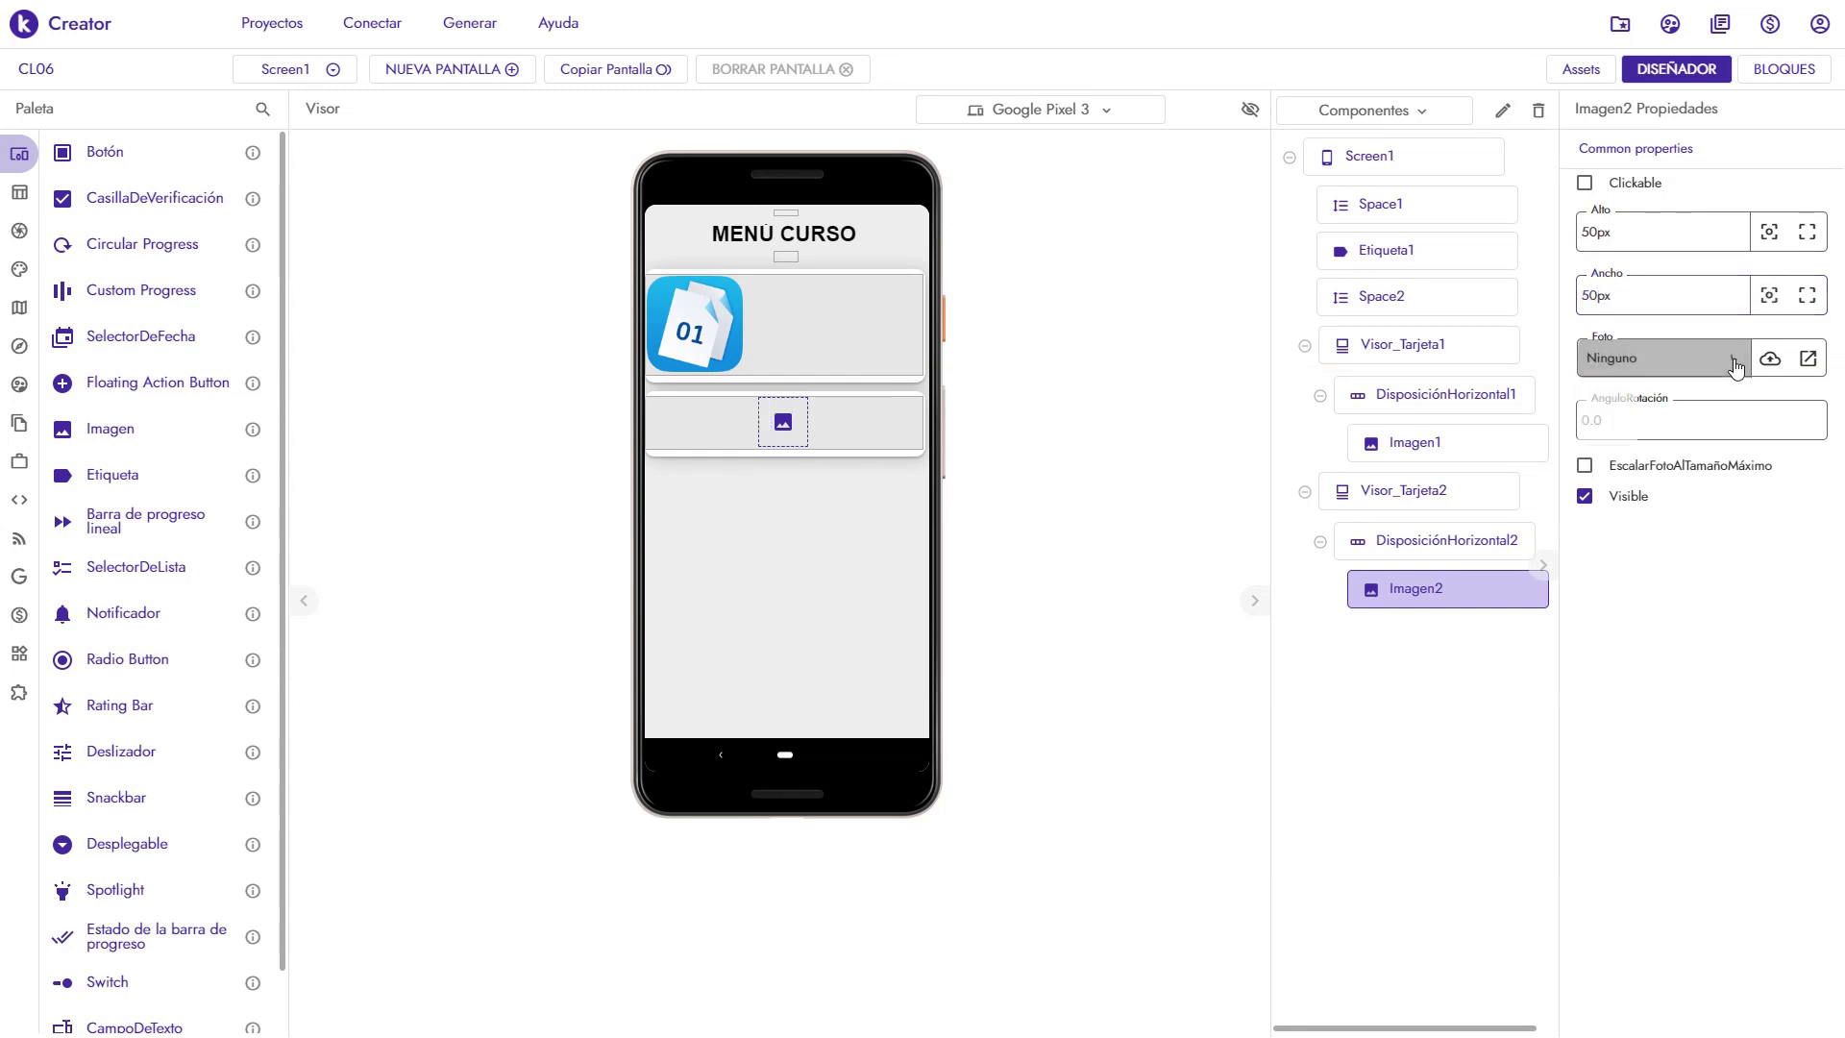
pyautogui.click(1663, 471)
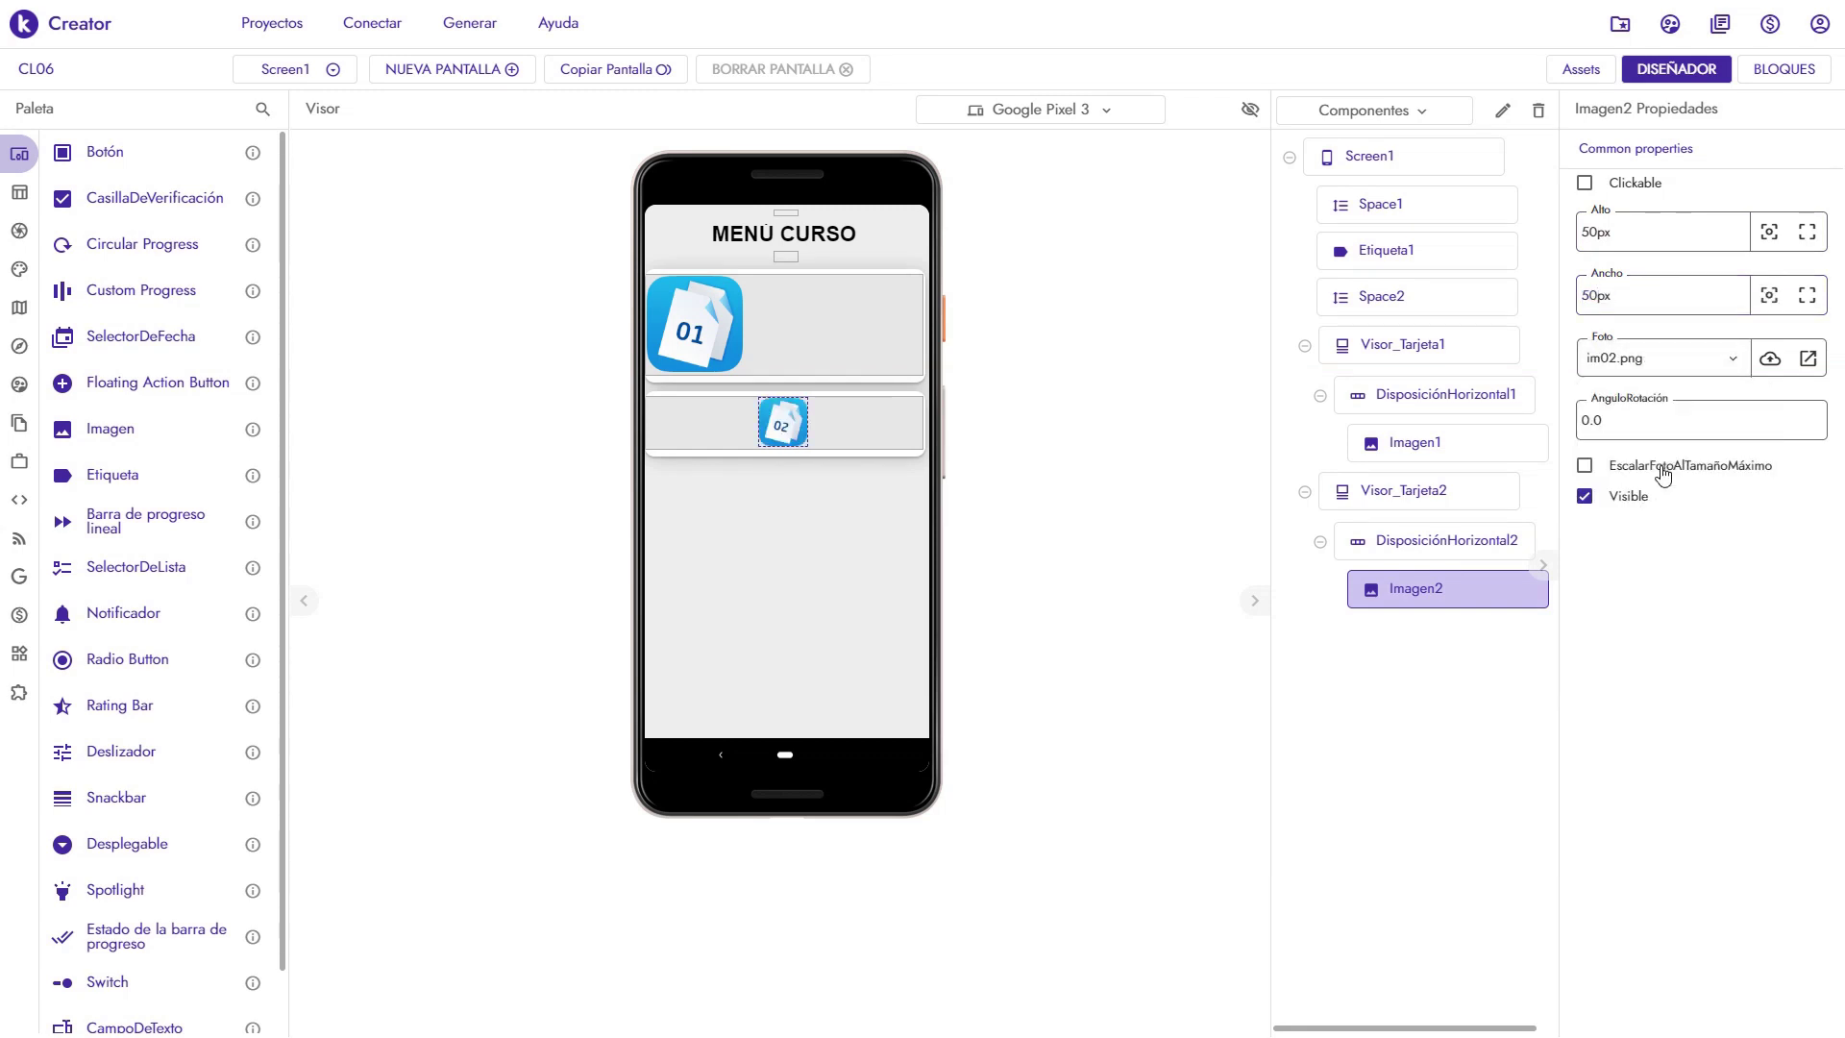
# Set the height and width of the first card's image to 50px
pyautogui.click(1420, 442)
pyautogui.moveTo(1600, 232); pyautogui.dragTo(1579, 232)
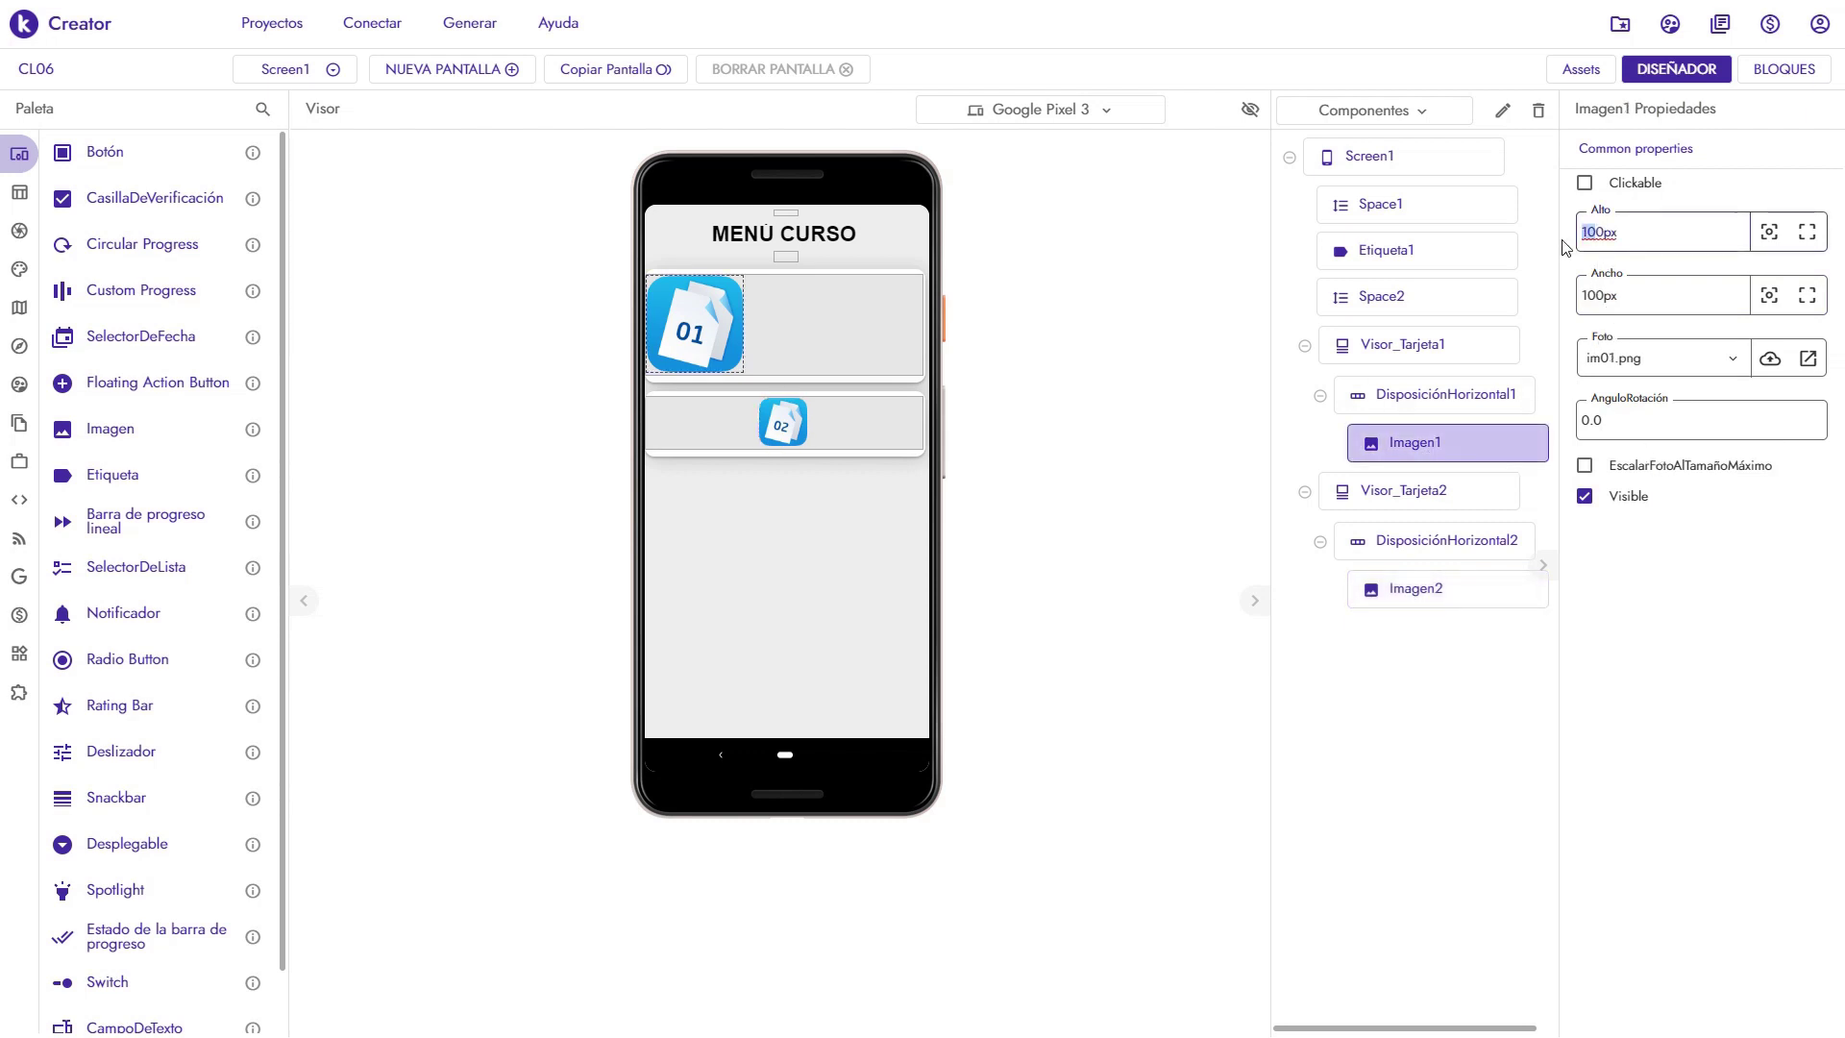
pyautogui.write('5')
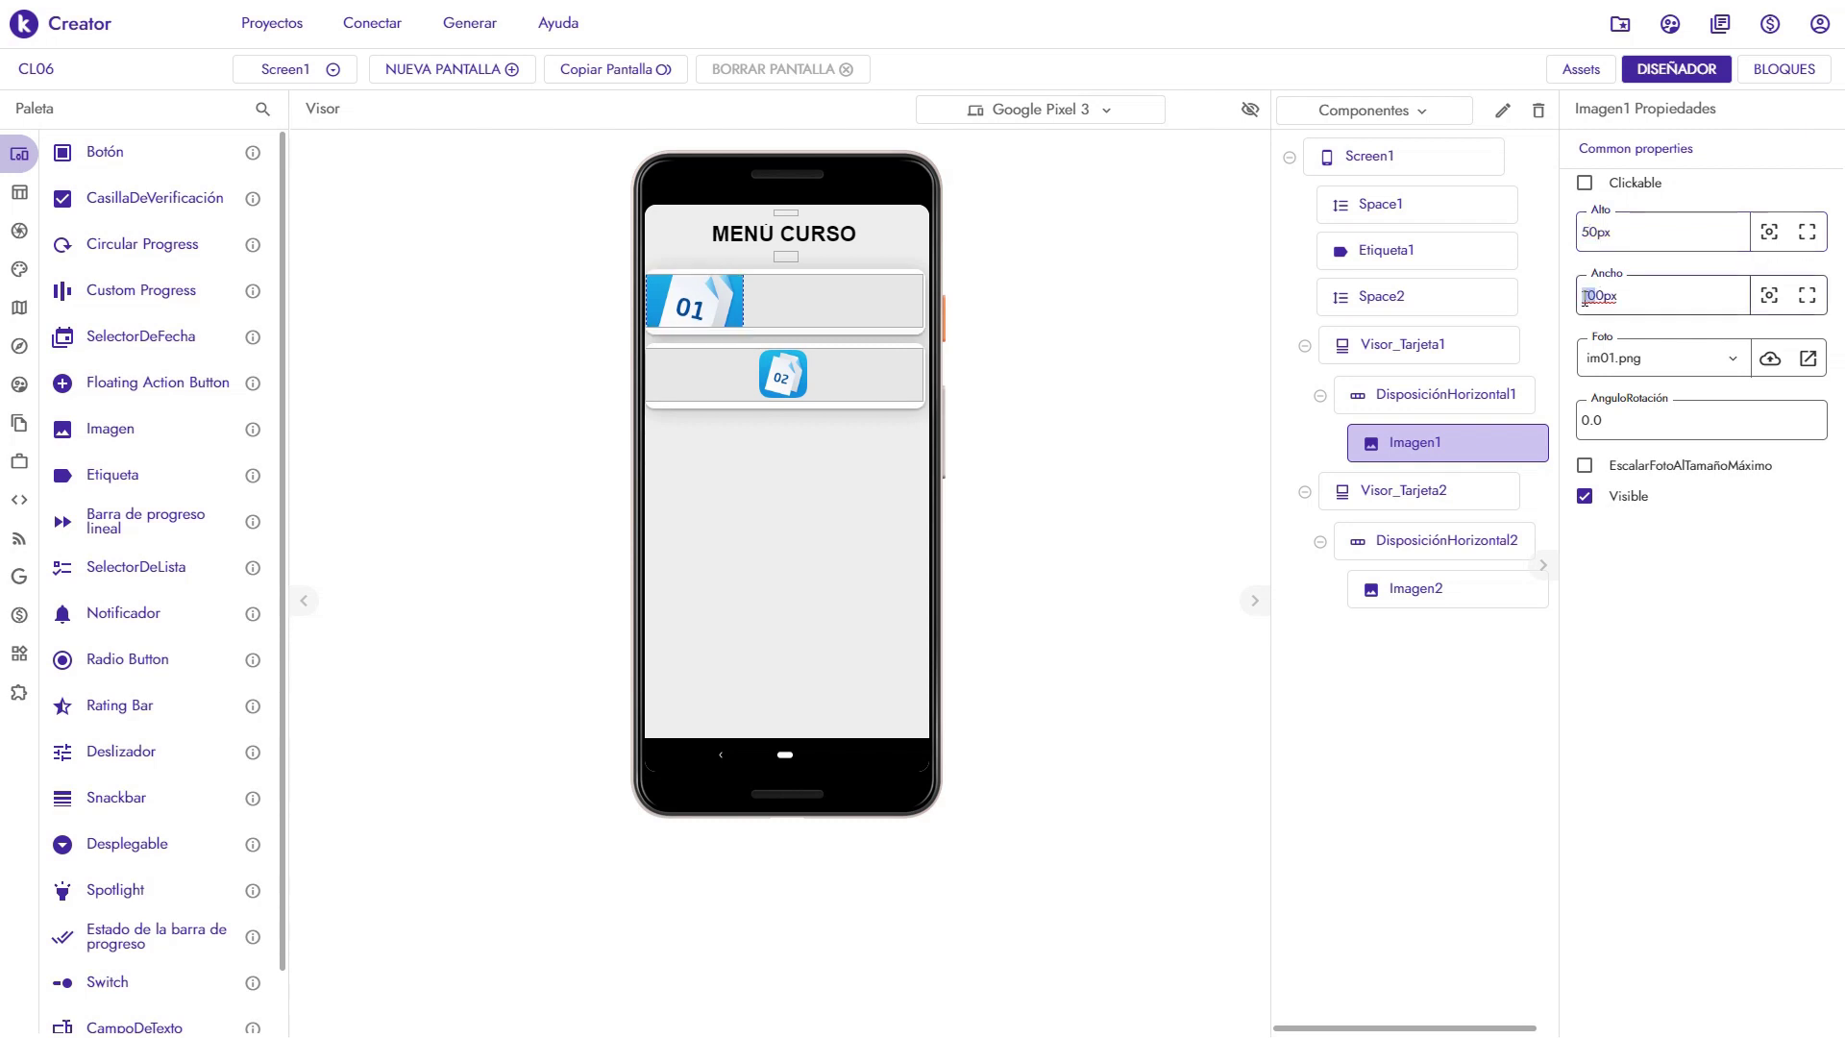
pyautogui.doubleClick(1588, 296)
pyautogui.write('50PX')
# Set the horizontal alignment of the second card's DisposiciónHorizontal to Izquierda : 1
pyautogui.click(1444, 588)
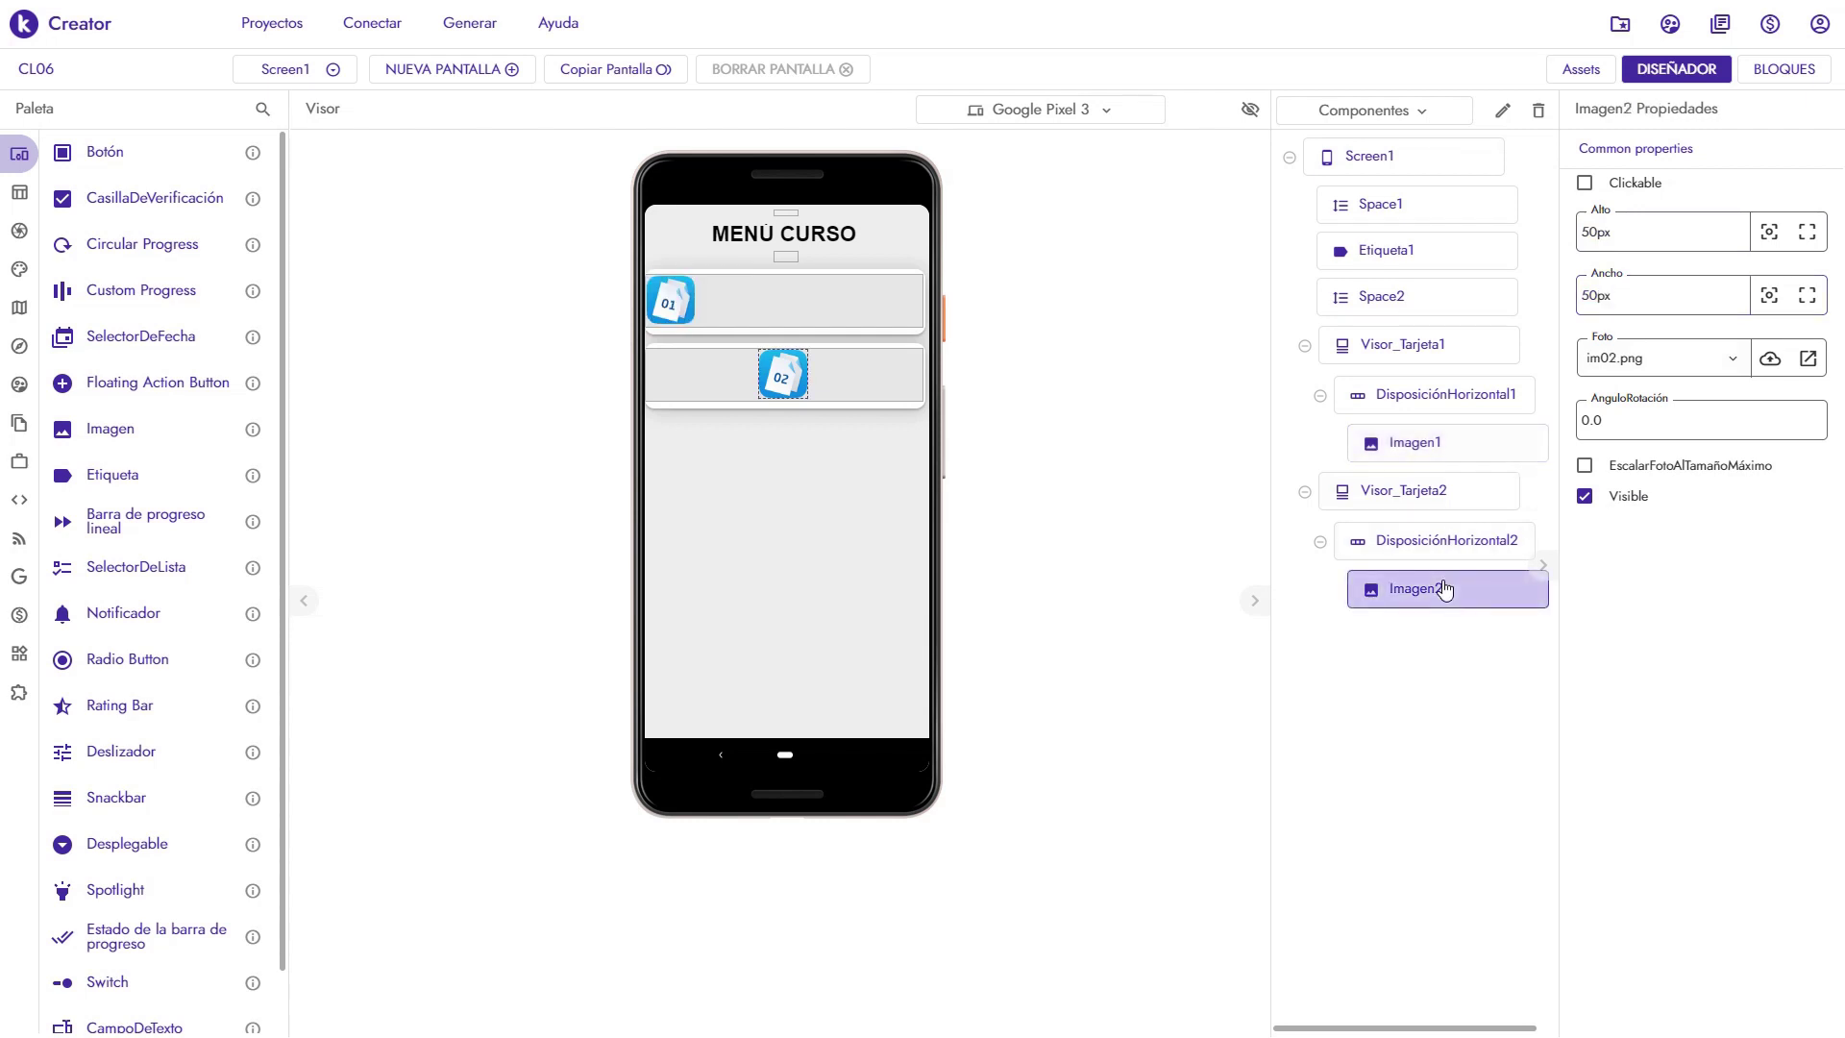
pyautogui.click(1452, 556)
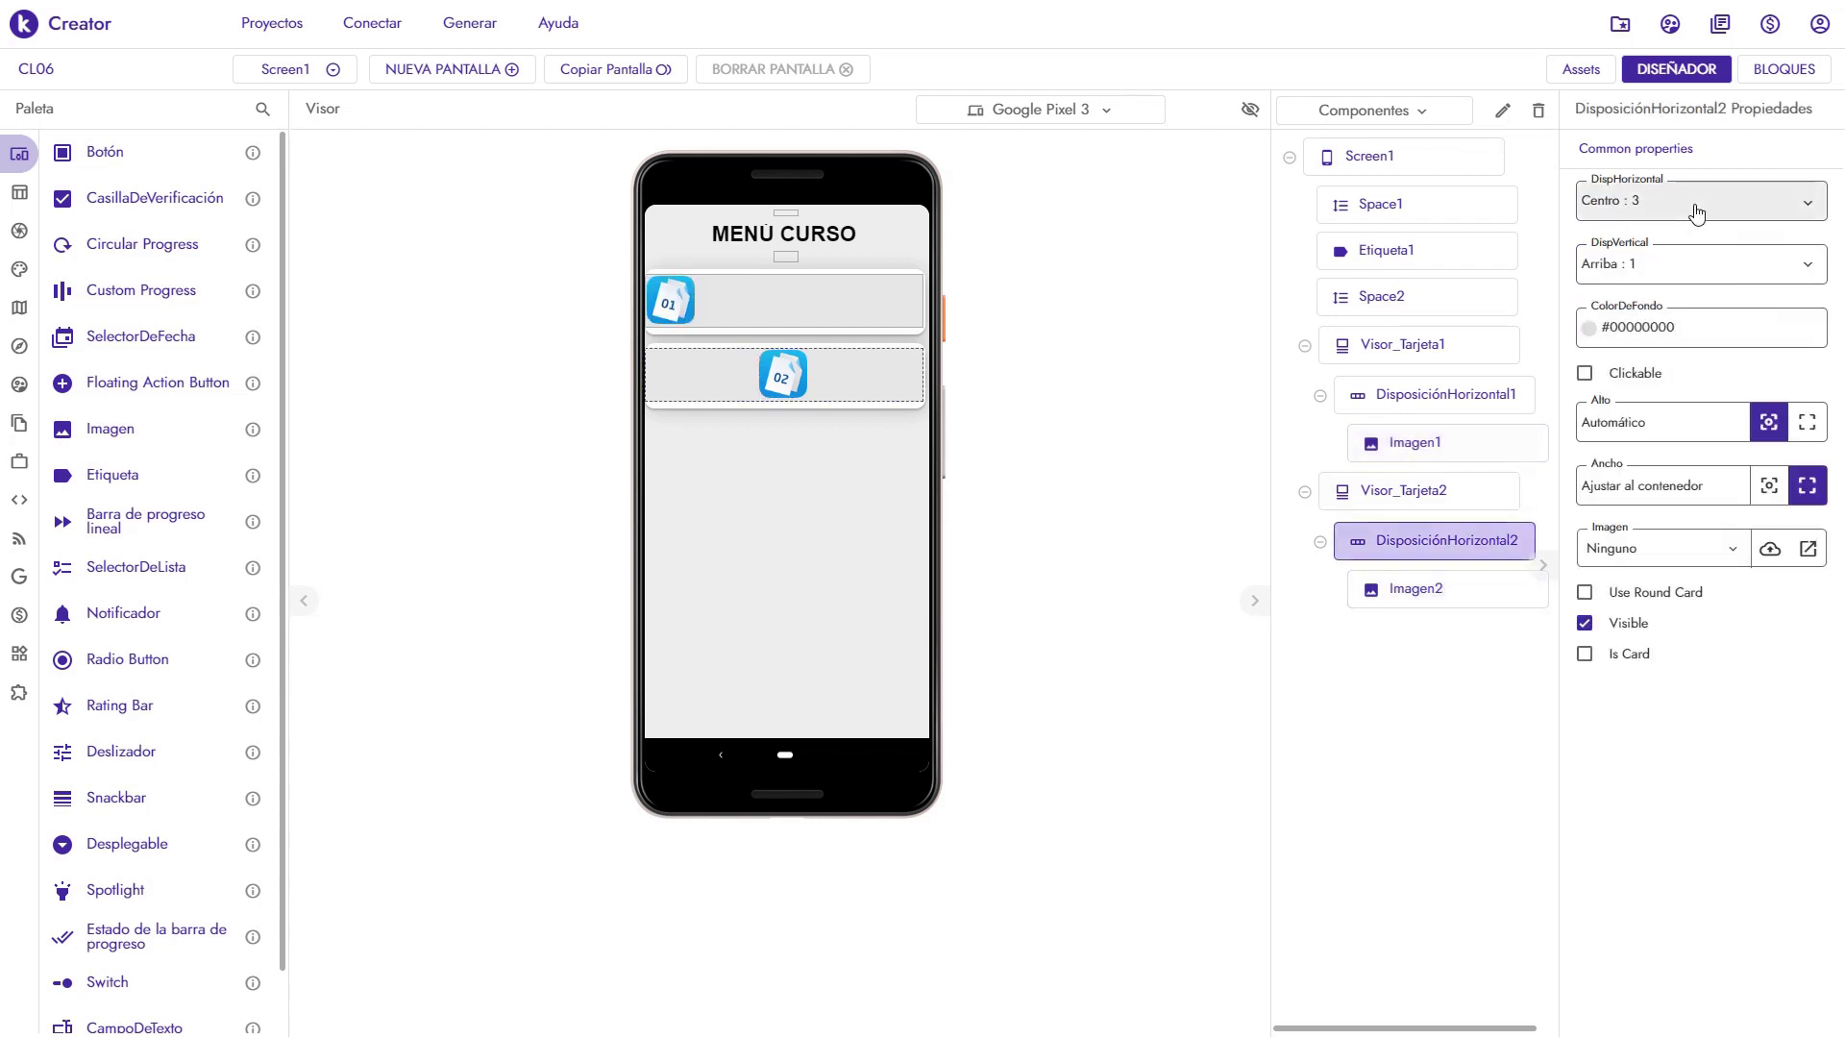
pyautogui.click(1803, 199)
pyautogui.click(1645, 244)
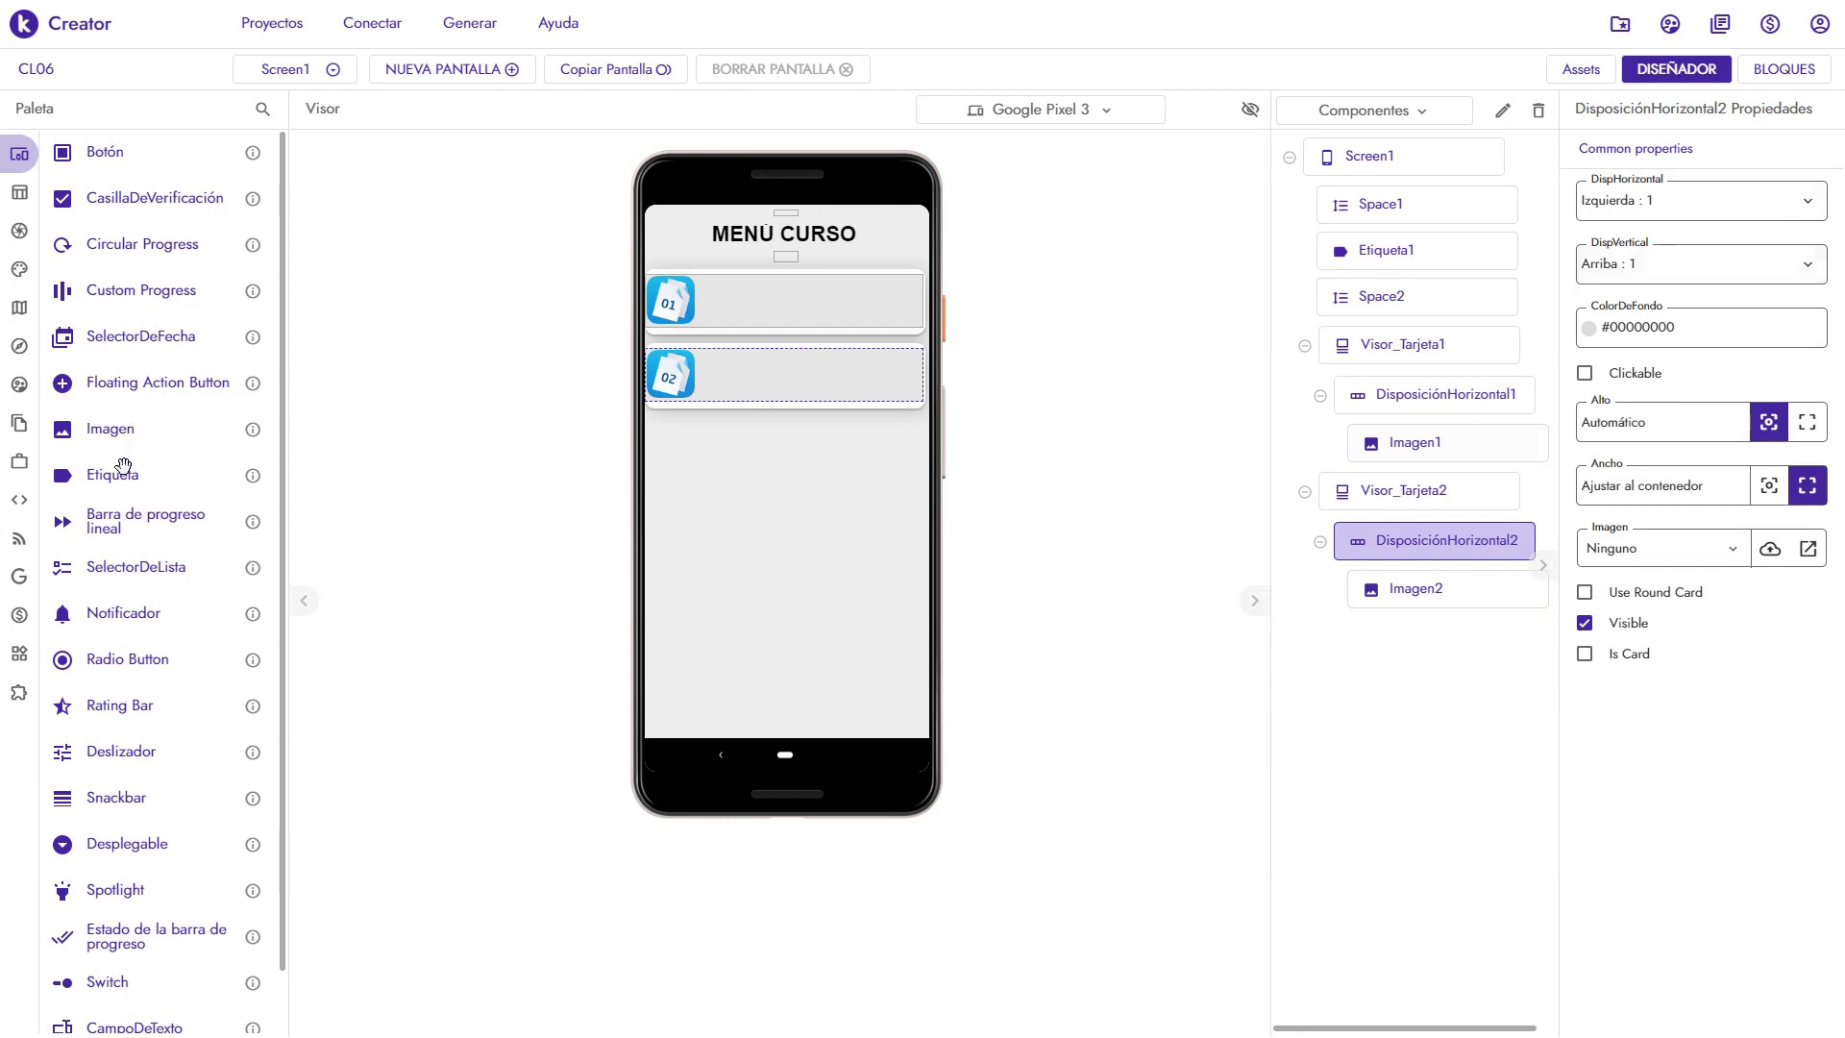
# Add an Etiqueta beside the first card's image with the text "Clase número 1" and font size 20
pyautogui.moveTo(114, 476); pyautogui.dragTo(812, 311)
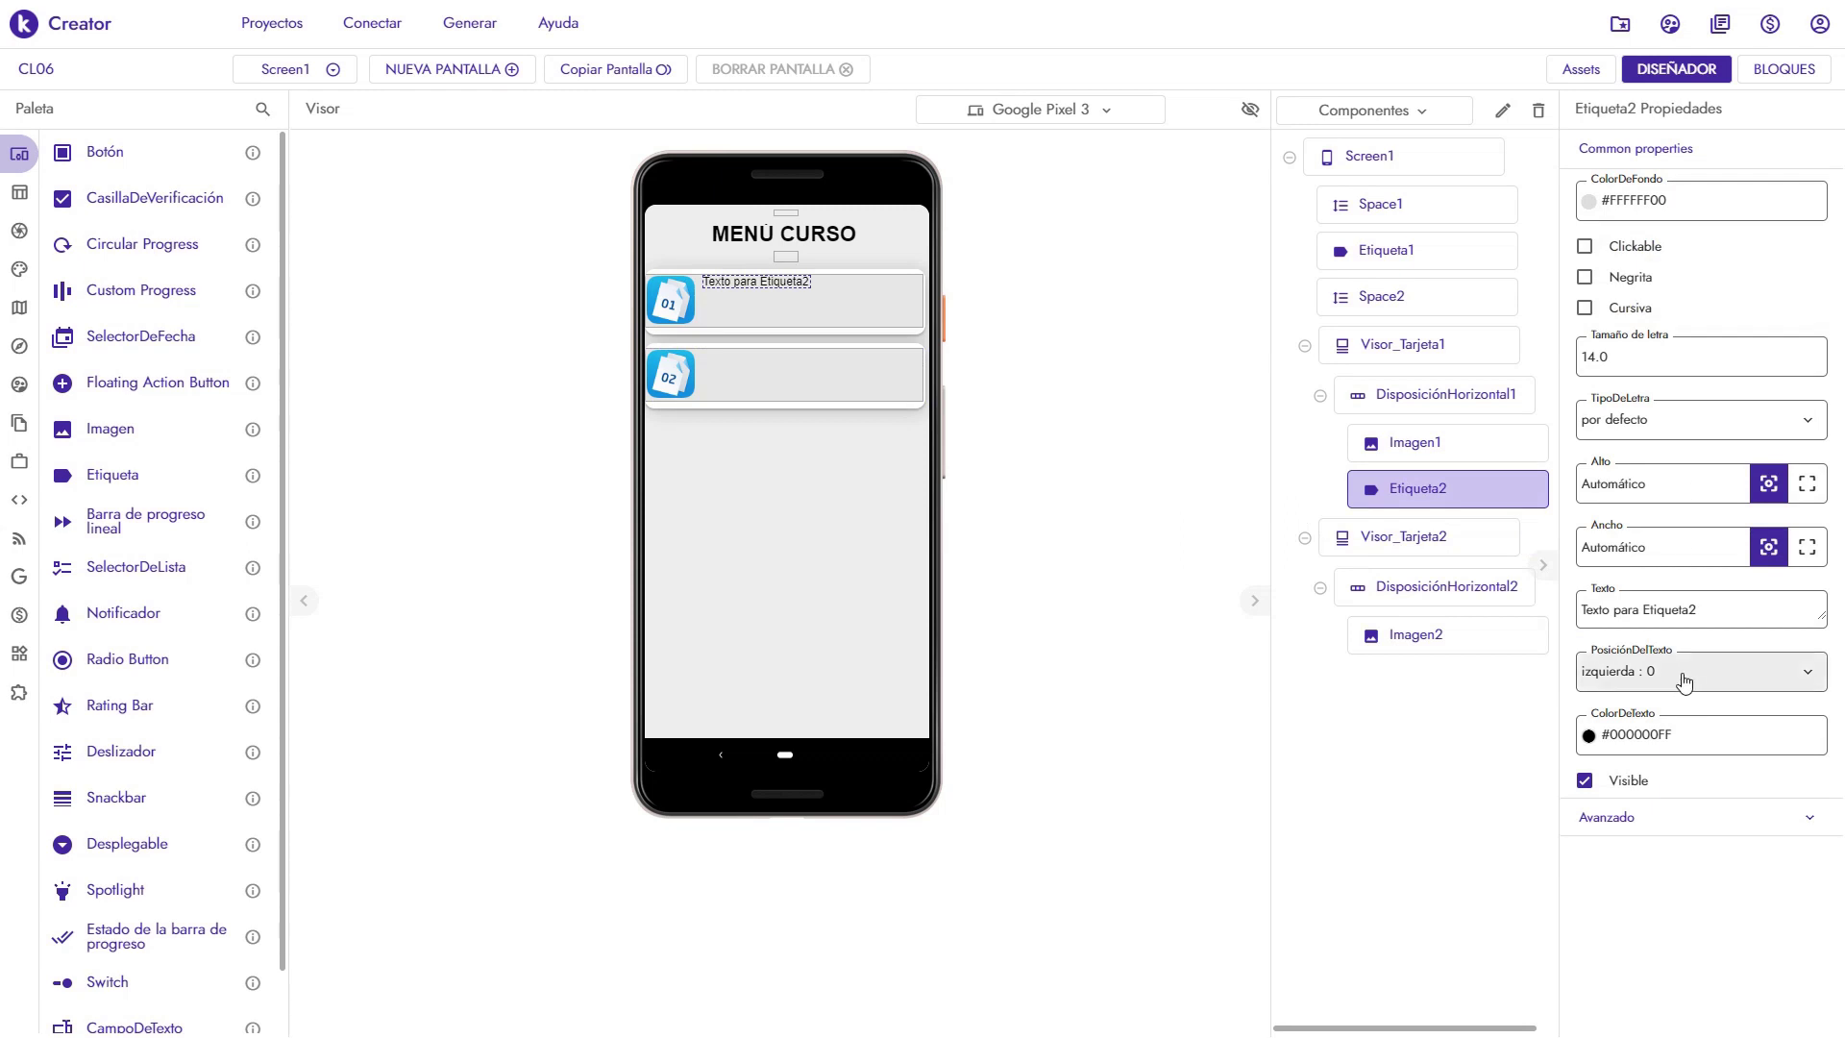
pyautogui.click(1703, 613)
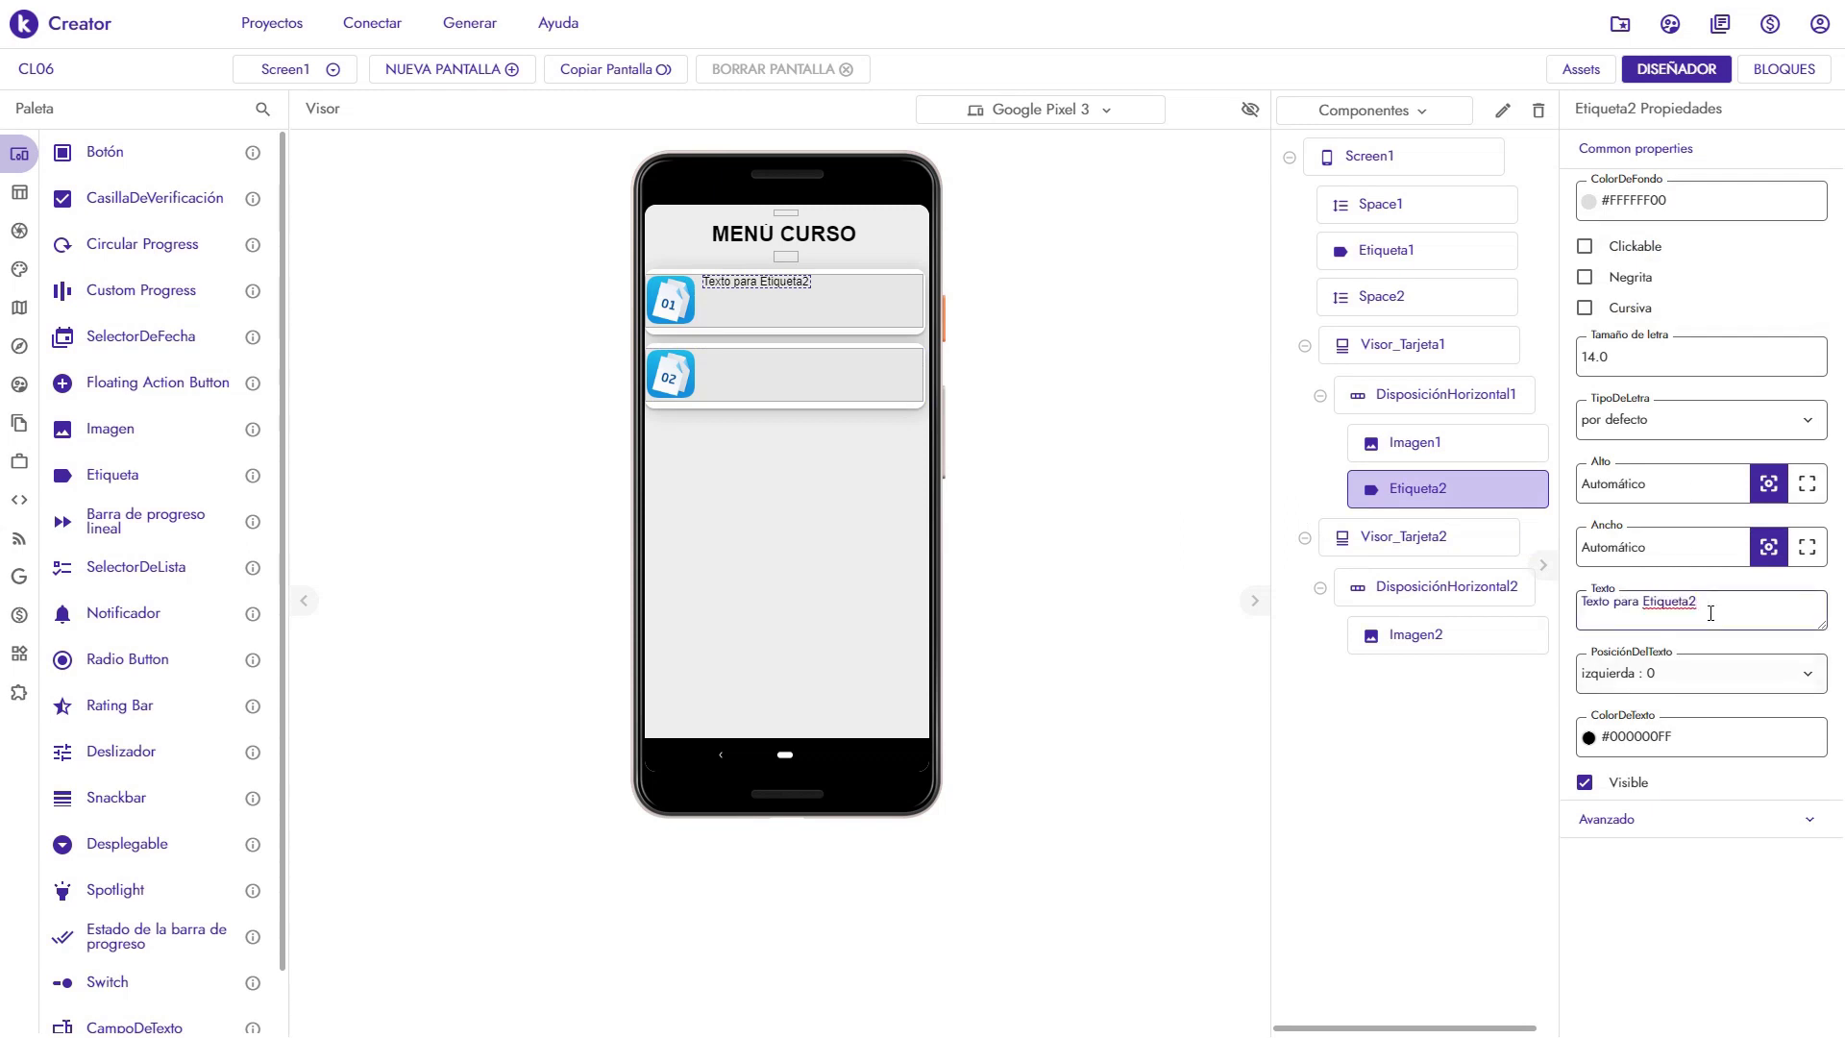
pyautogui.press('BackSpace')
pyautogui.press('BackSpace')
pyautogui.press('BackSpace')
pyautogui.press('BackSpace')
pyautogui.press('BackSpace')
pyautogui.press('BackSpace')
pyautogui.press('BackSpace')
pyautogui.press('BackSpace')
pyautogui.press('BackSpace')
pyautogui.press('BackSpace')
pyautogui.press('BackSpace')
pyautogui.press('BackSpace')
pyautogui.press('BackSpace')
pyautogui.press('BackSpace')
pyautogui.press('BackSpace')
pyautogui.press('BackSpace')
pyautogui.press('BackSpace')
pyautogui.press('BackSpace')
pyautogui.press('BackSpace')
pyautogui.press('BackSpace')
pyautogui.write('Clase nú')
pyautogui.moveTo(1595, 358); pyautogui.dragTo(1578, 360)
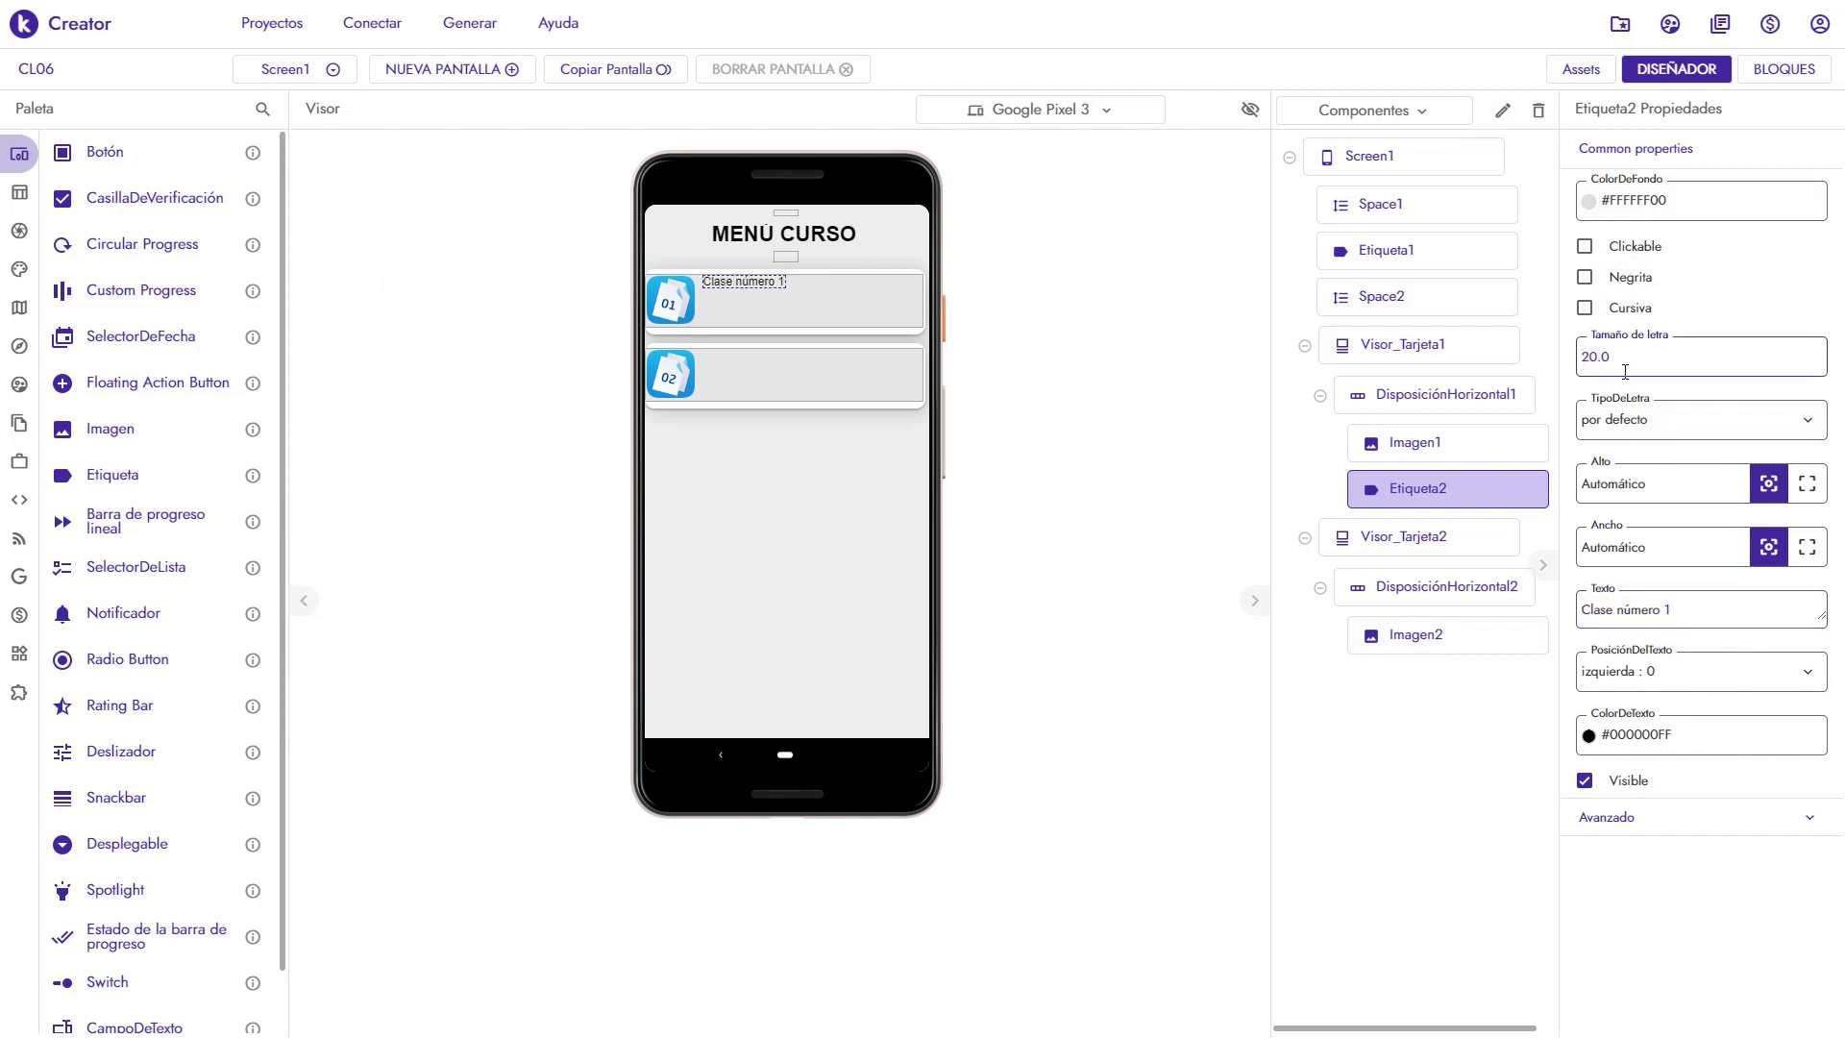
pyautogui.press('Return')
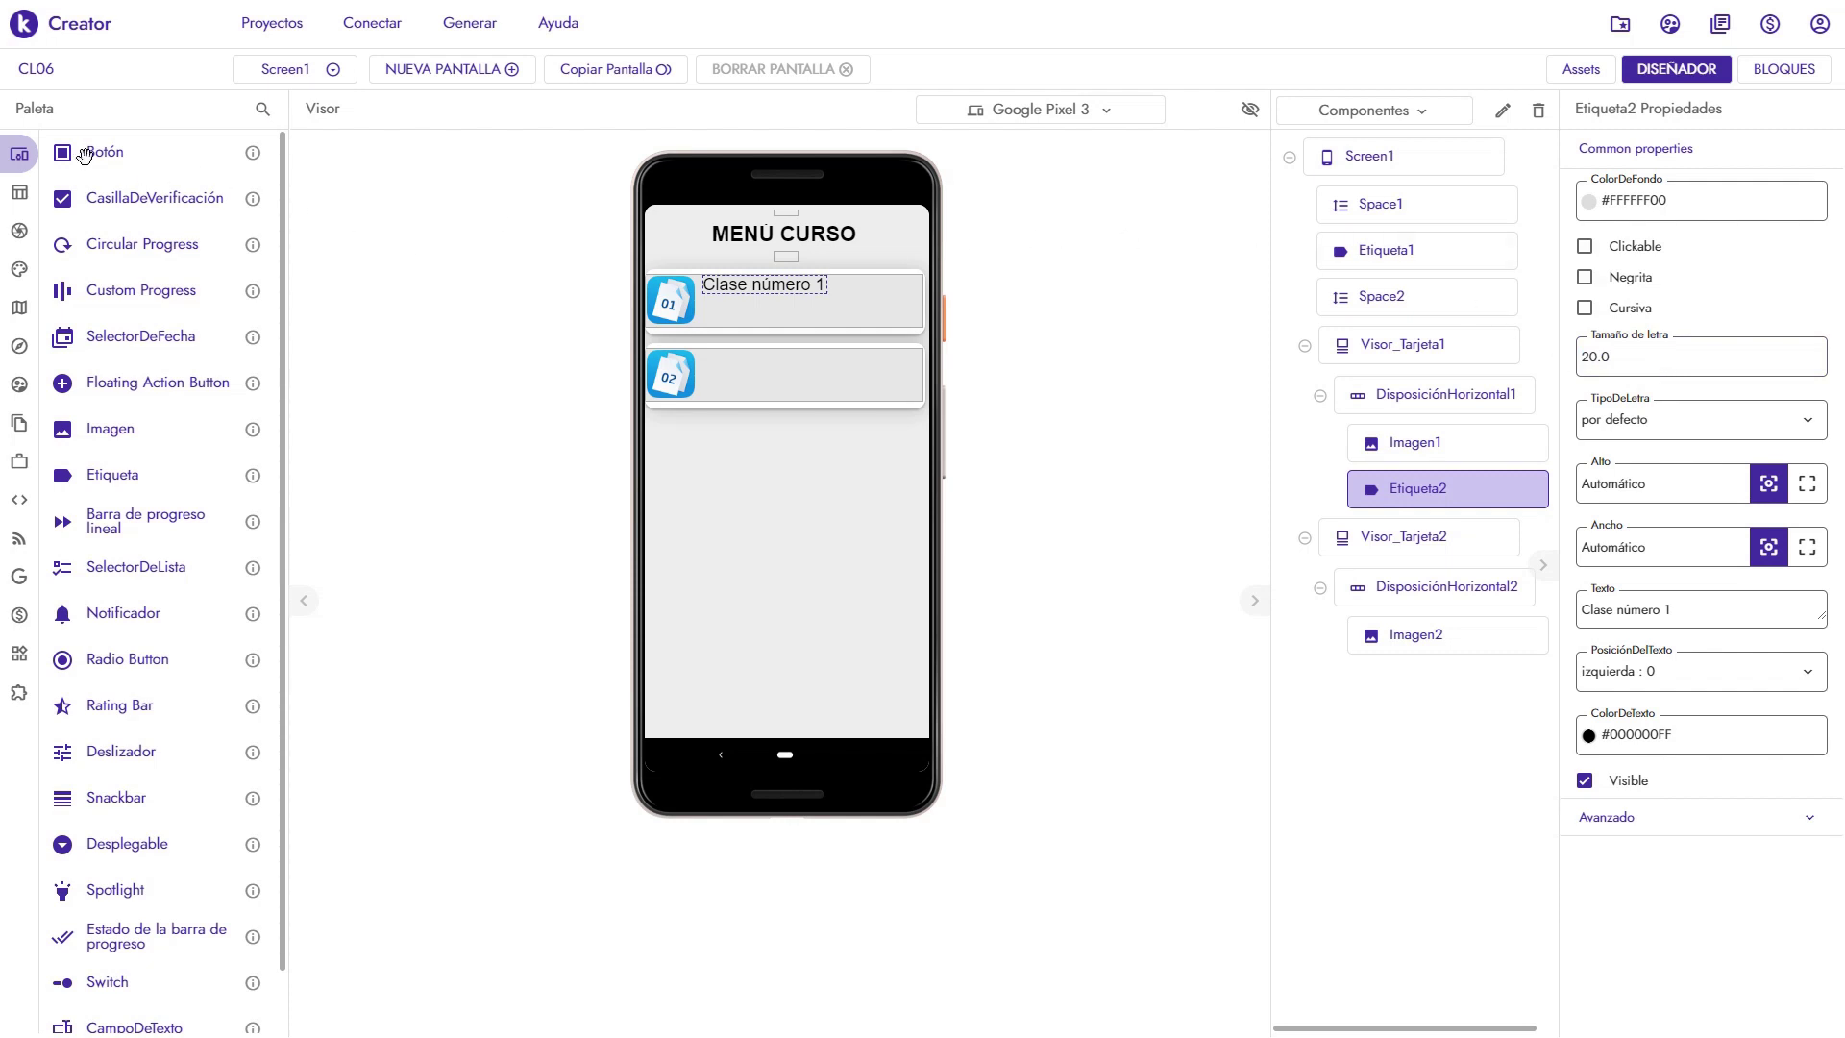
# Add a DisposiciónVertical beside the first card's image, put the "Clase número 1" label inside it and set its width to Ajustar al contenedor
pyautogui.moveTo(19, 154)
pyautogui.click(59, 196)
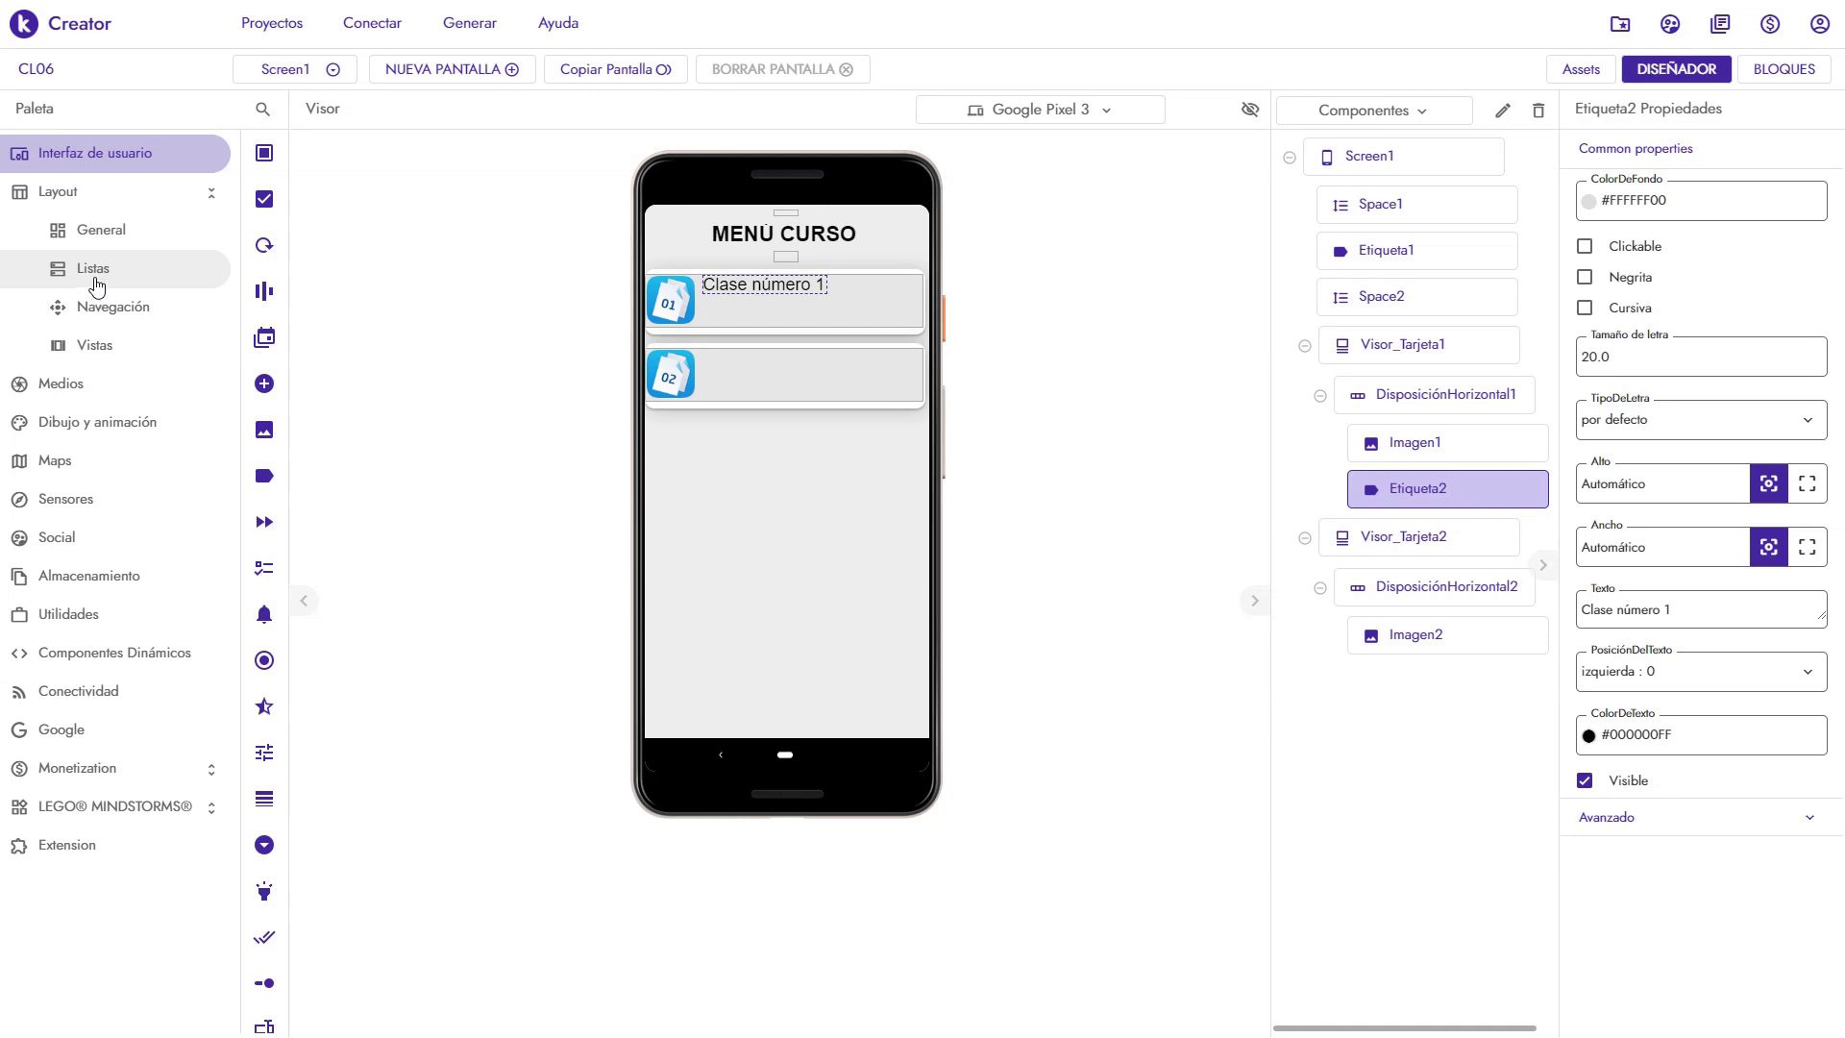
pyautogui.click(145, 233)
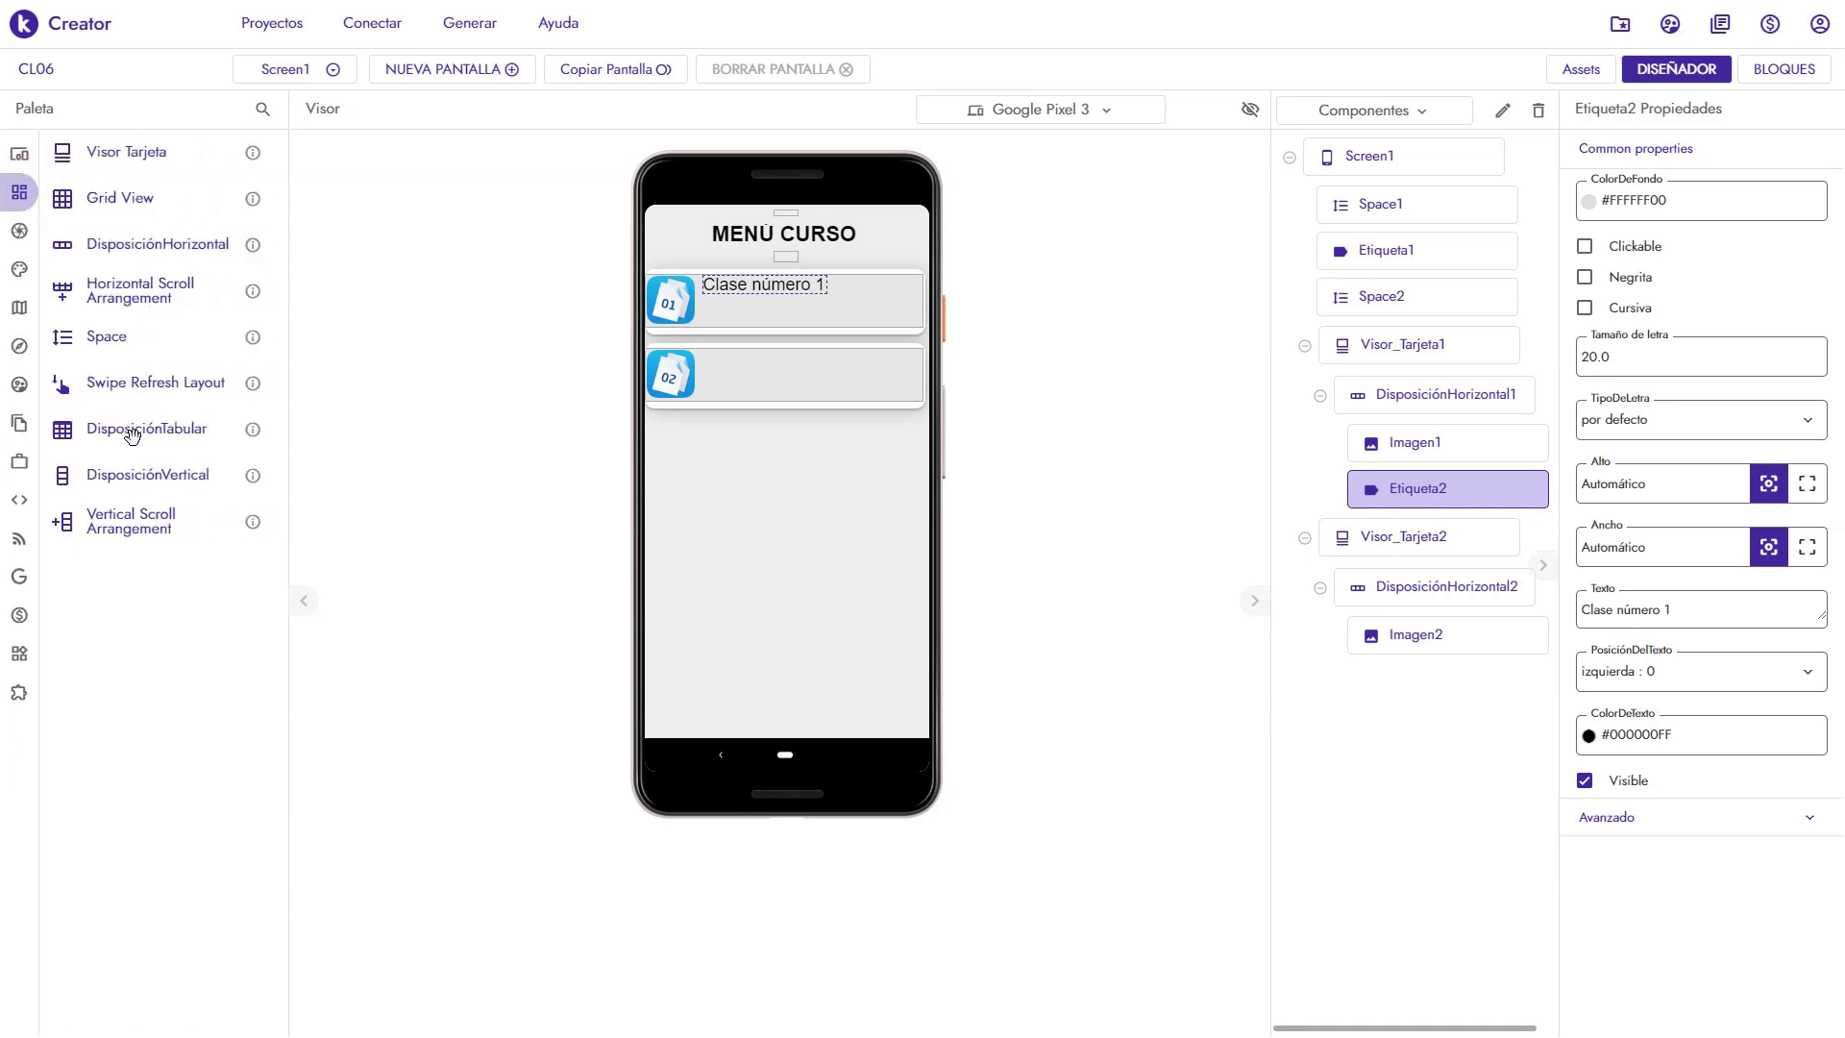
pyautogui.moveTo(132, 475)
pyautogui.mouseDown()
pyautogui.moveTo(750, 344)
pyautogui.moveTo(748, 294)
pyautogui.moveTo(766, 327)
pyautogui.moveTo(865, 286)
pyautogui.moveTo(774, 297)
pyautogui.moveTo(777, 327)
pyautogui.mouseUp()
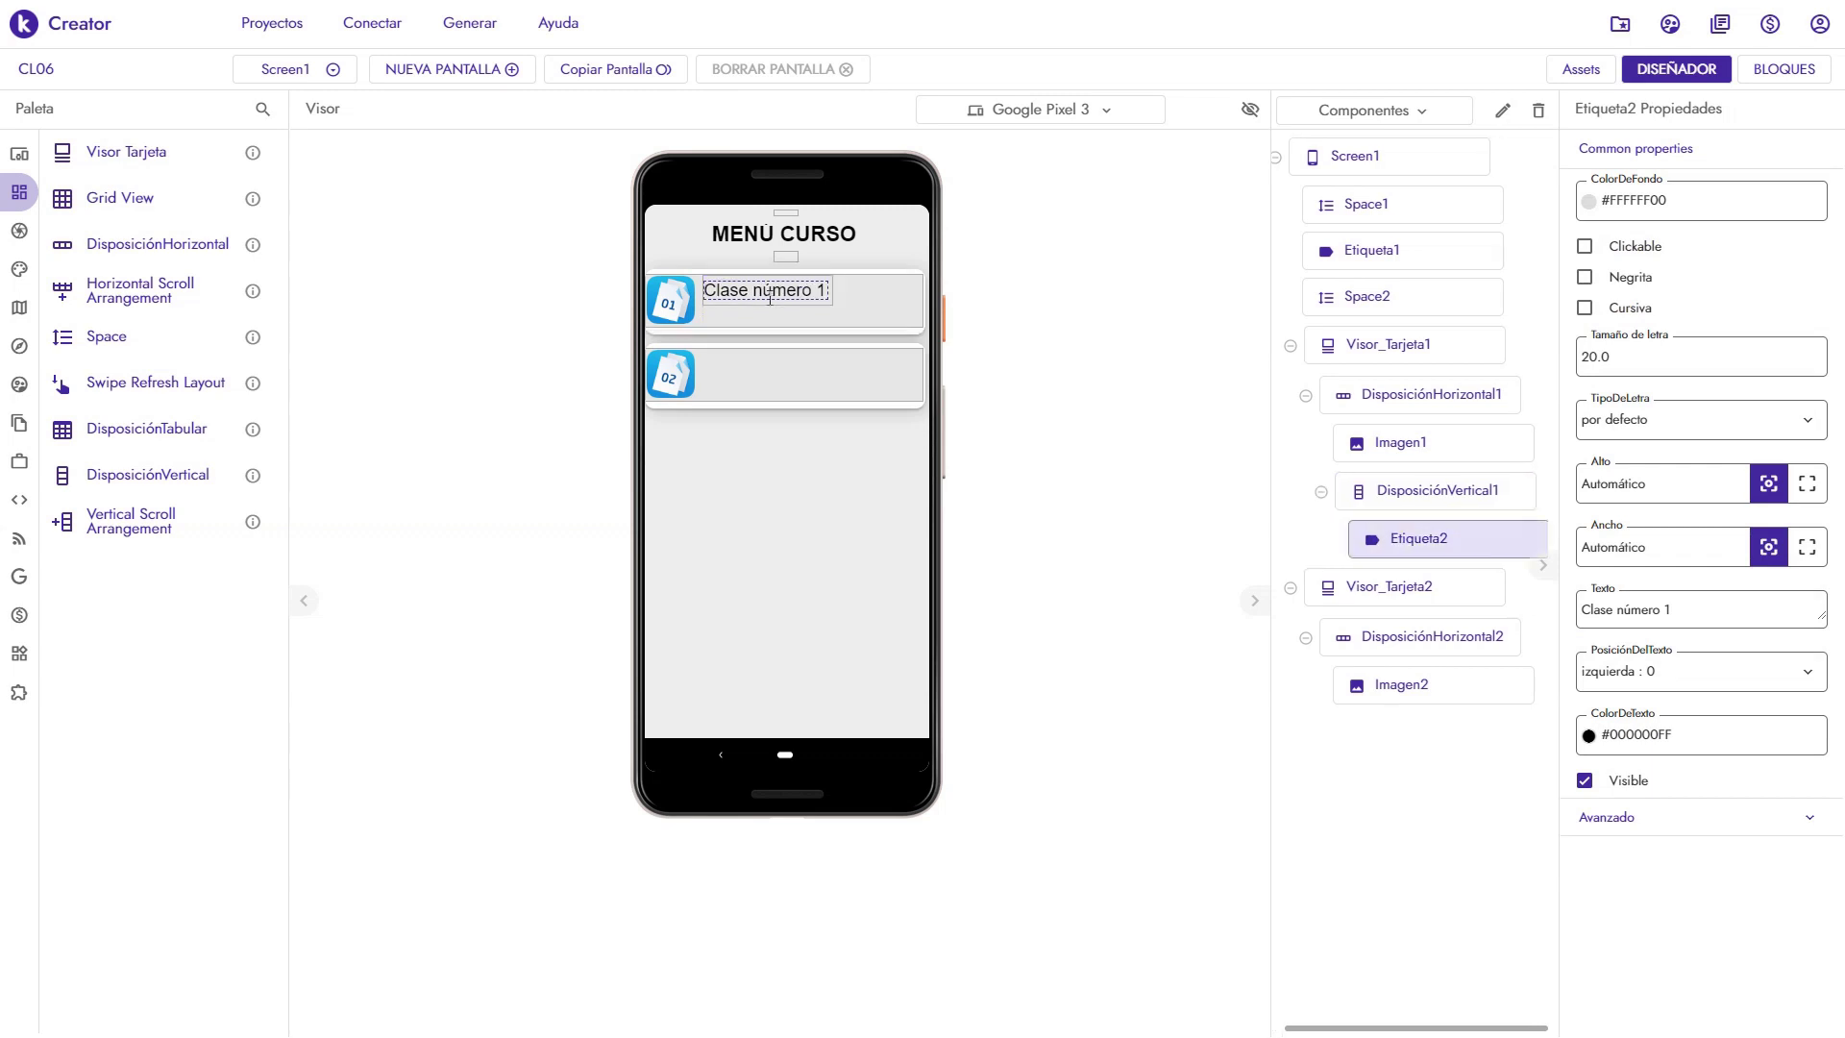
pyautogui.click(1468, 500)
pyautogui.click(1808, 492)
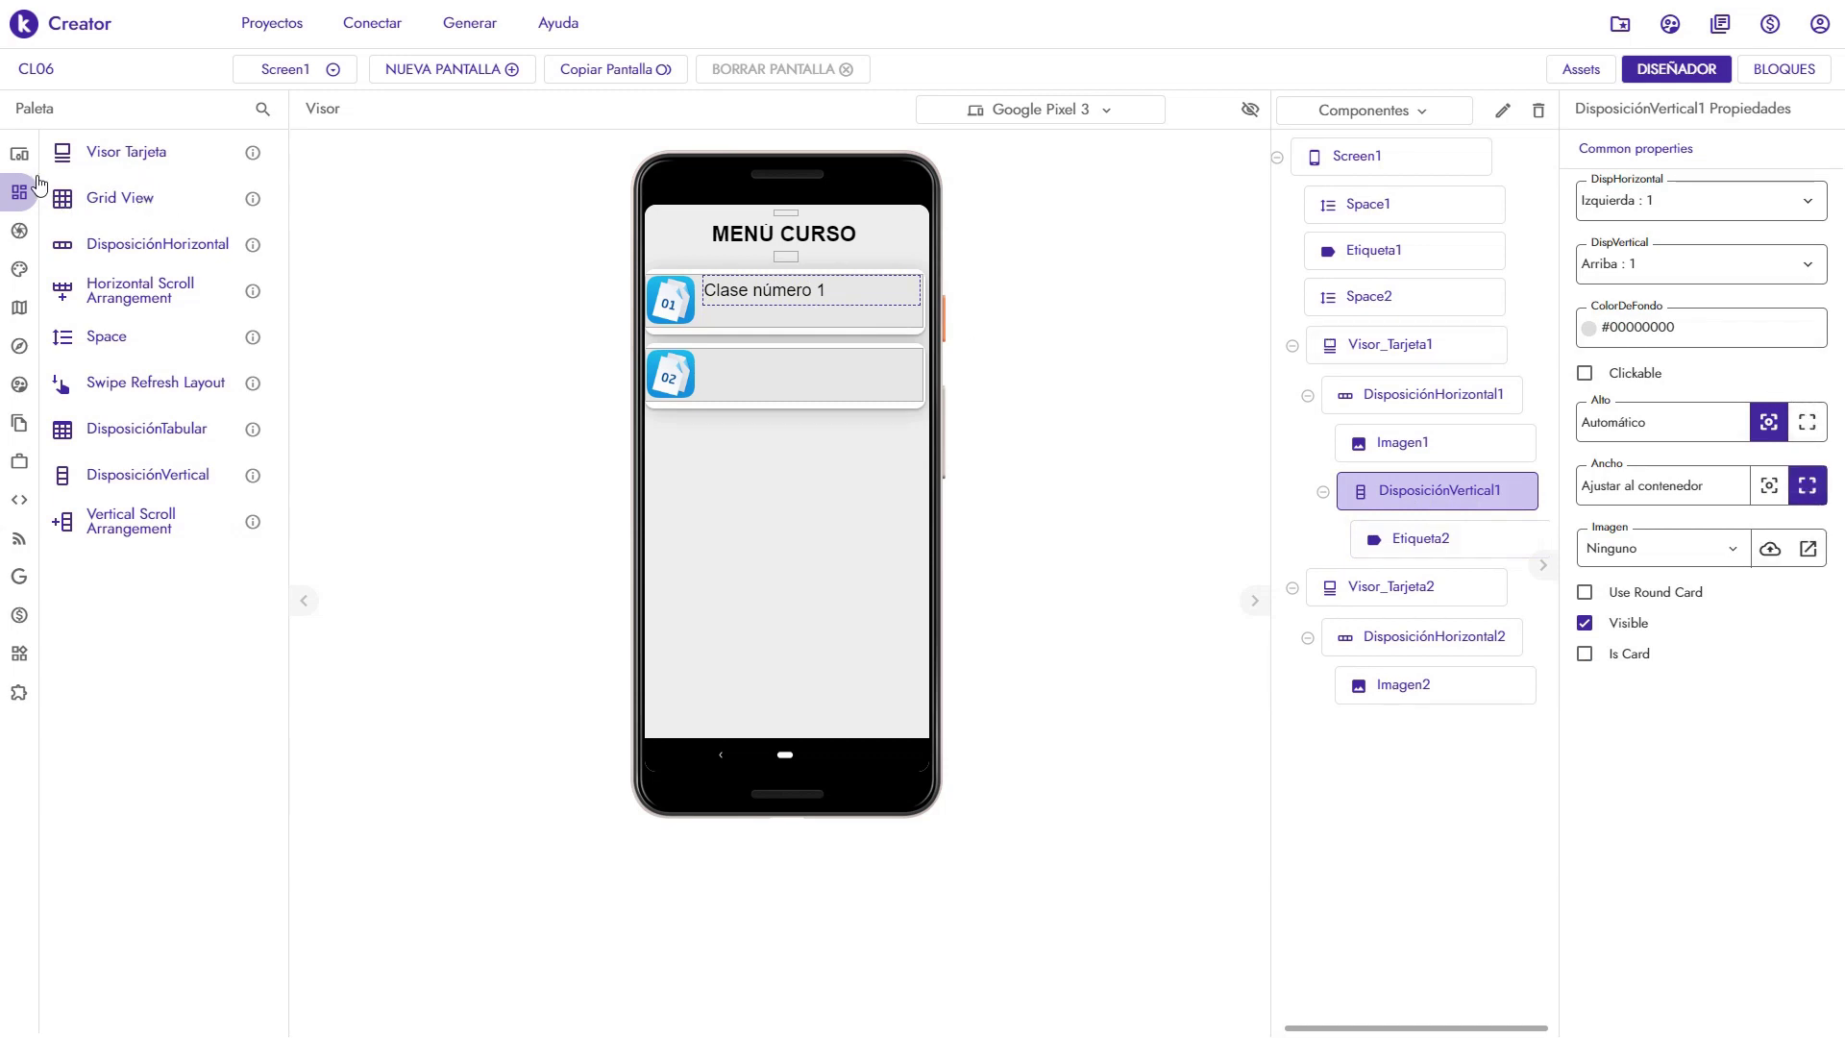
# Add an Etiqueta below the "Clase número 1" label with the text "Descripción de la clase"
pyautogui.click(35, 161)
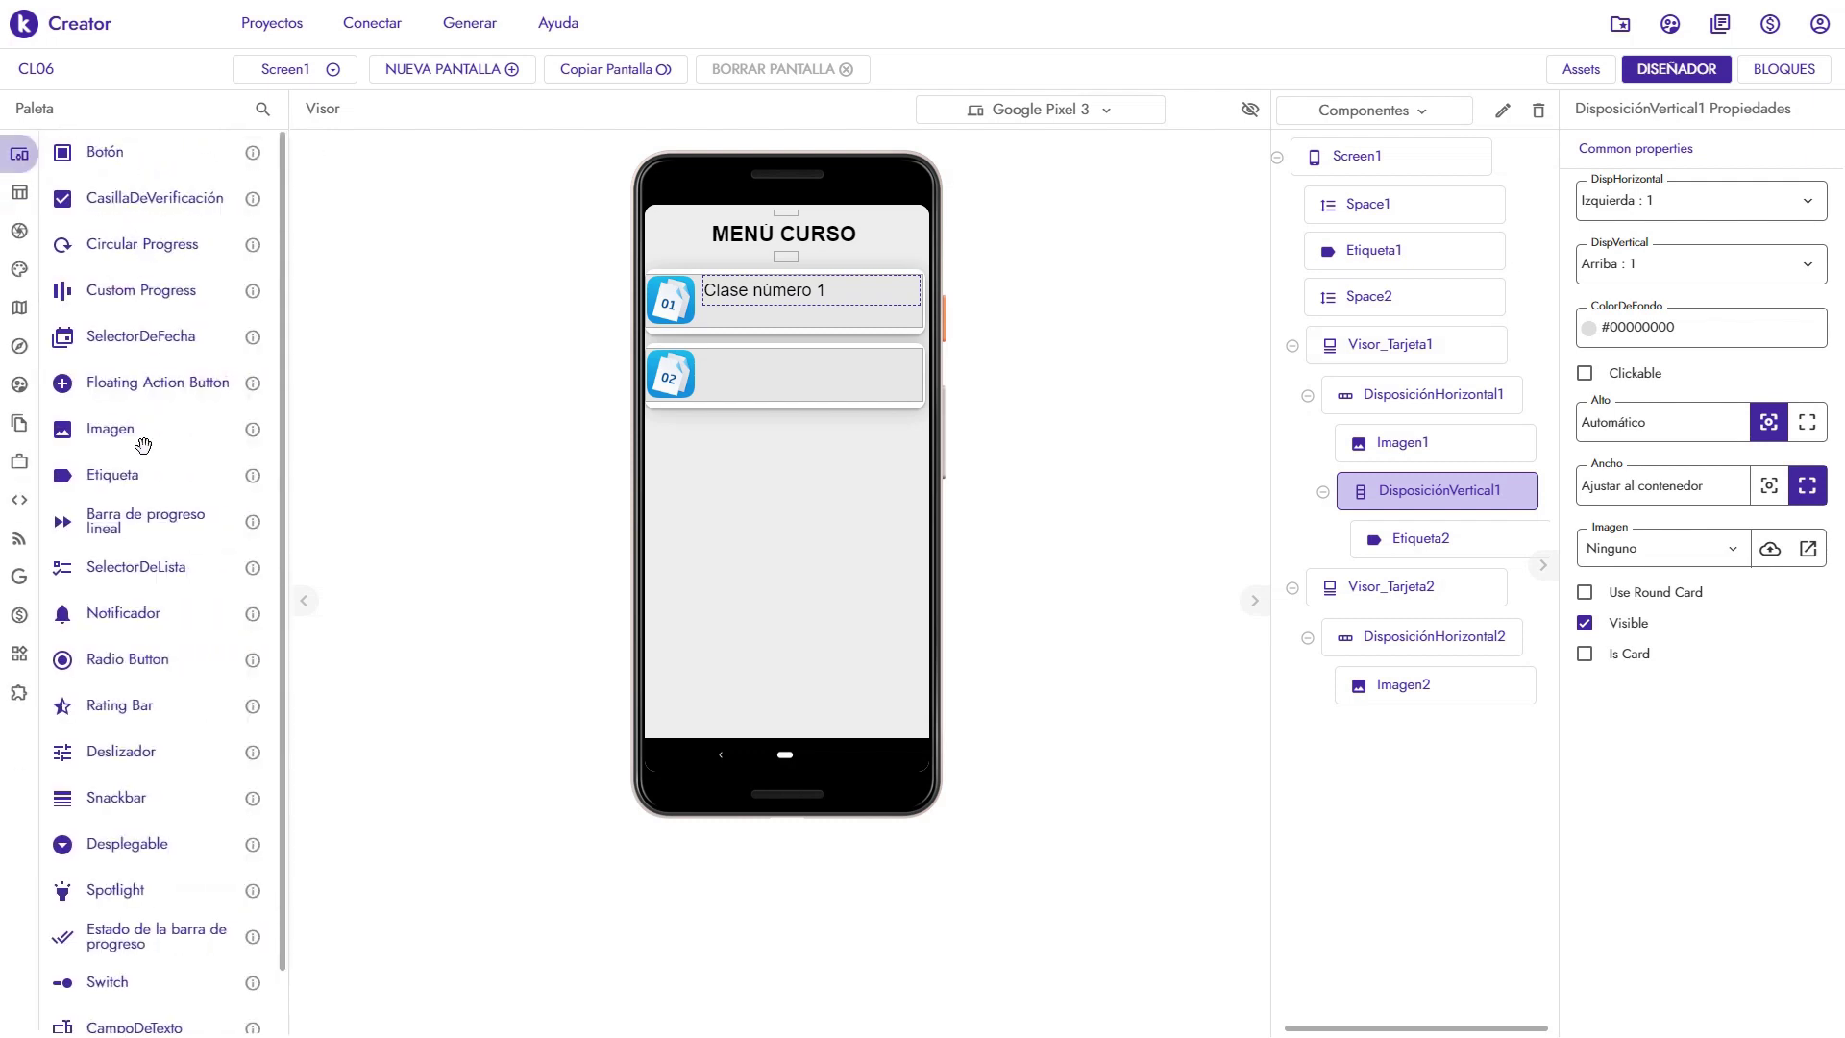
pyautogui.moveTo(119, 476); pyautogui.dragTo(824, 297)
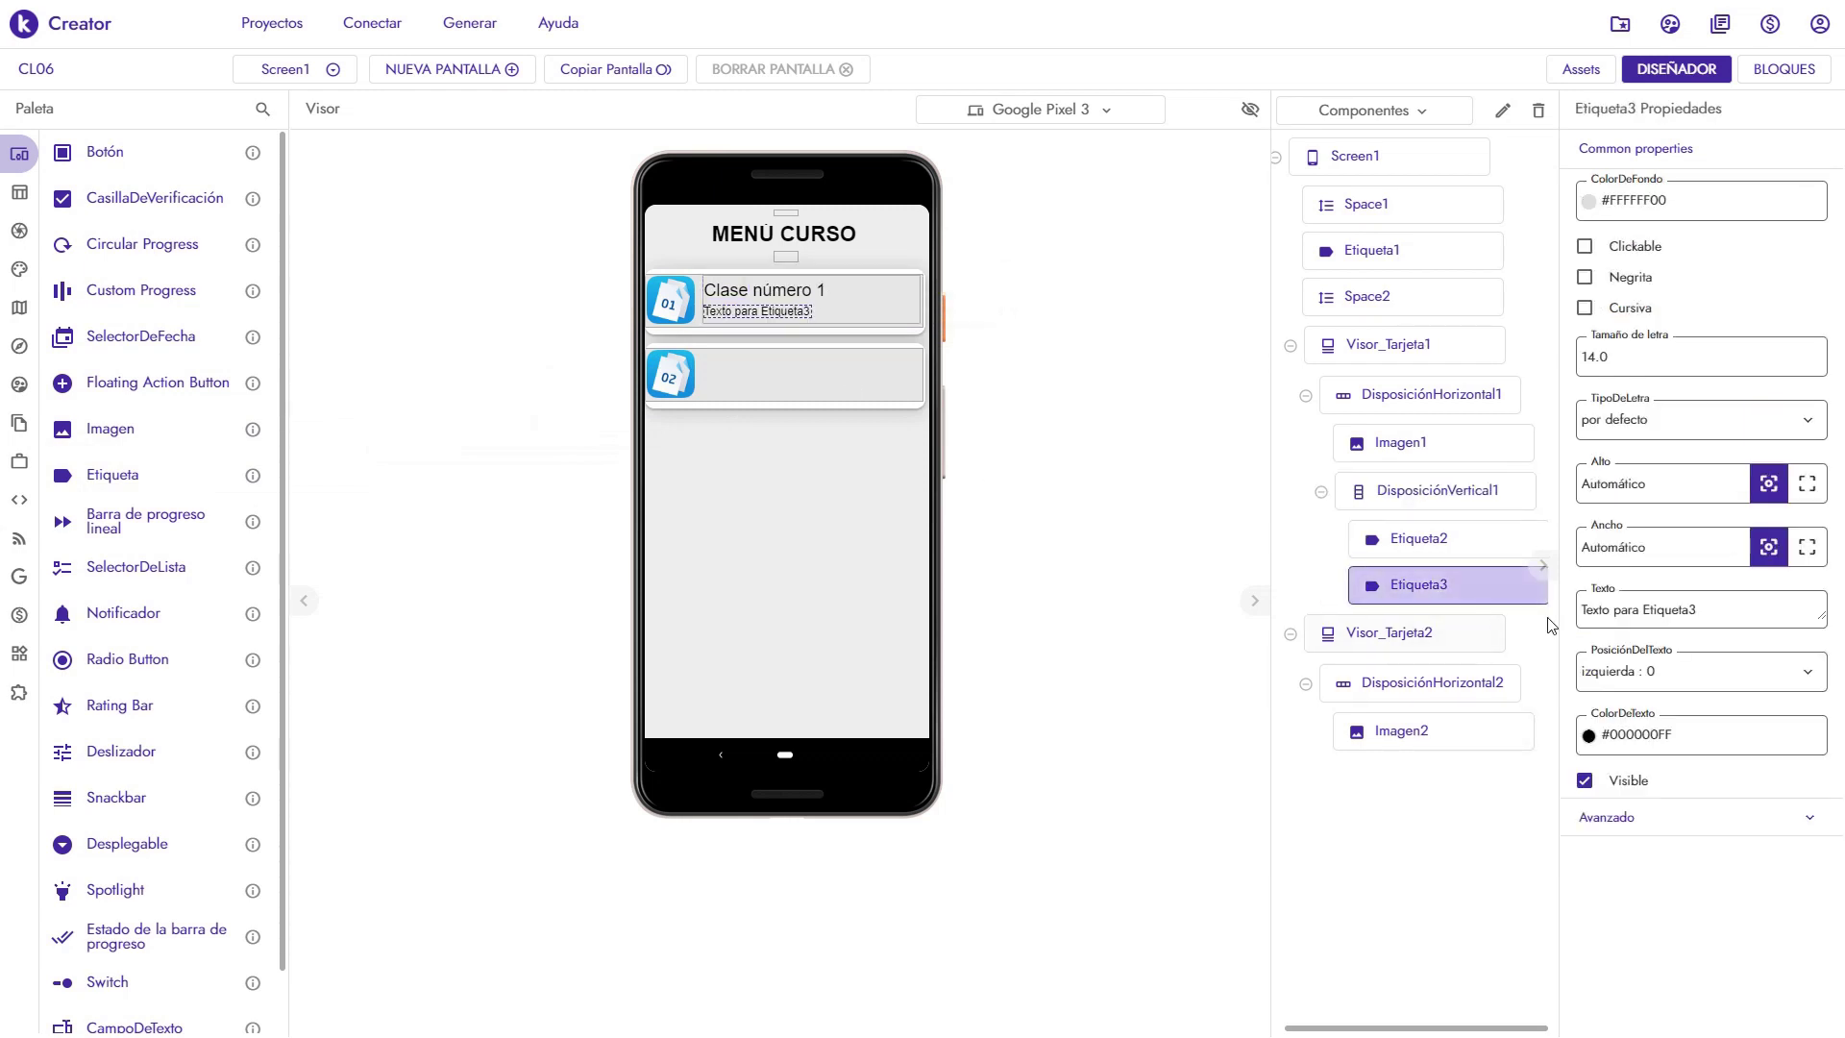
pyautogui.click(1711, 611)
pyautogui.moveTo(1711, 611); pyautogui.dragTo(1556, 612)
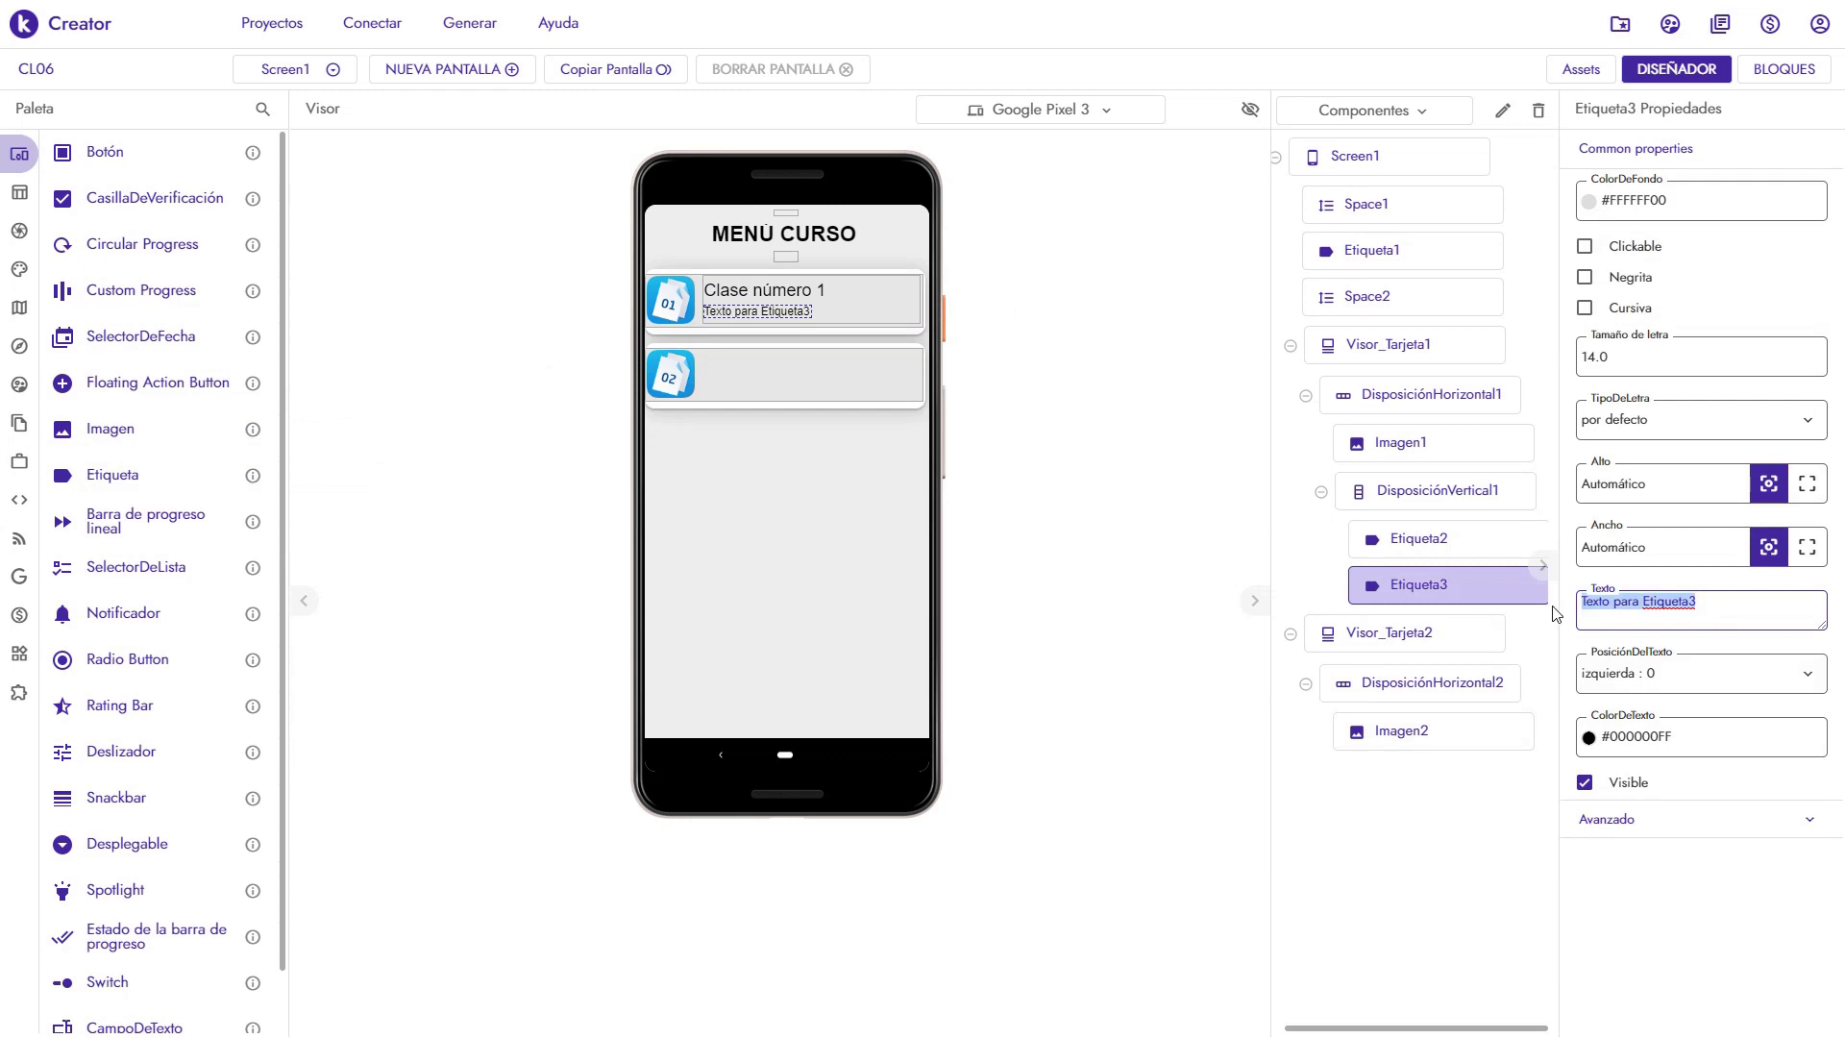
pyautogui.write('S')
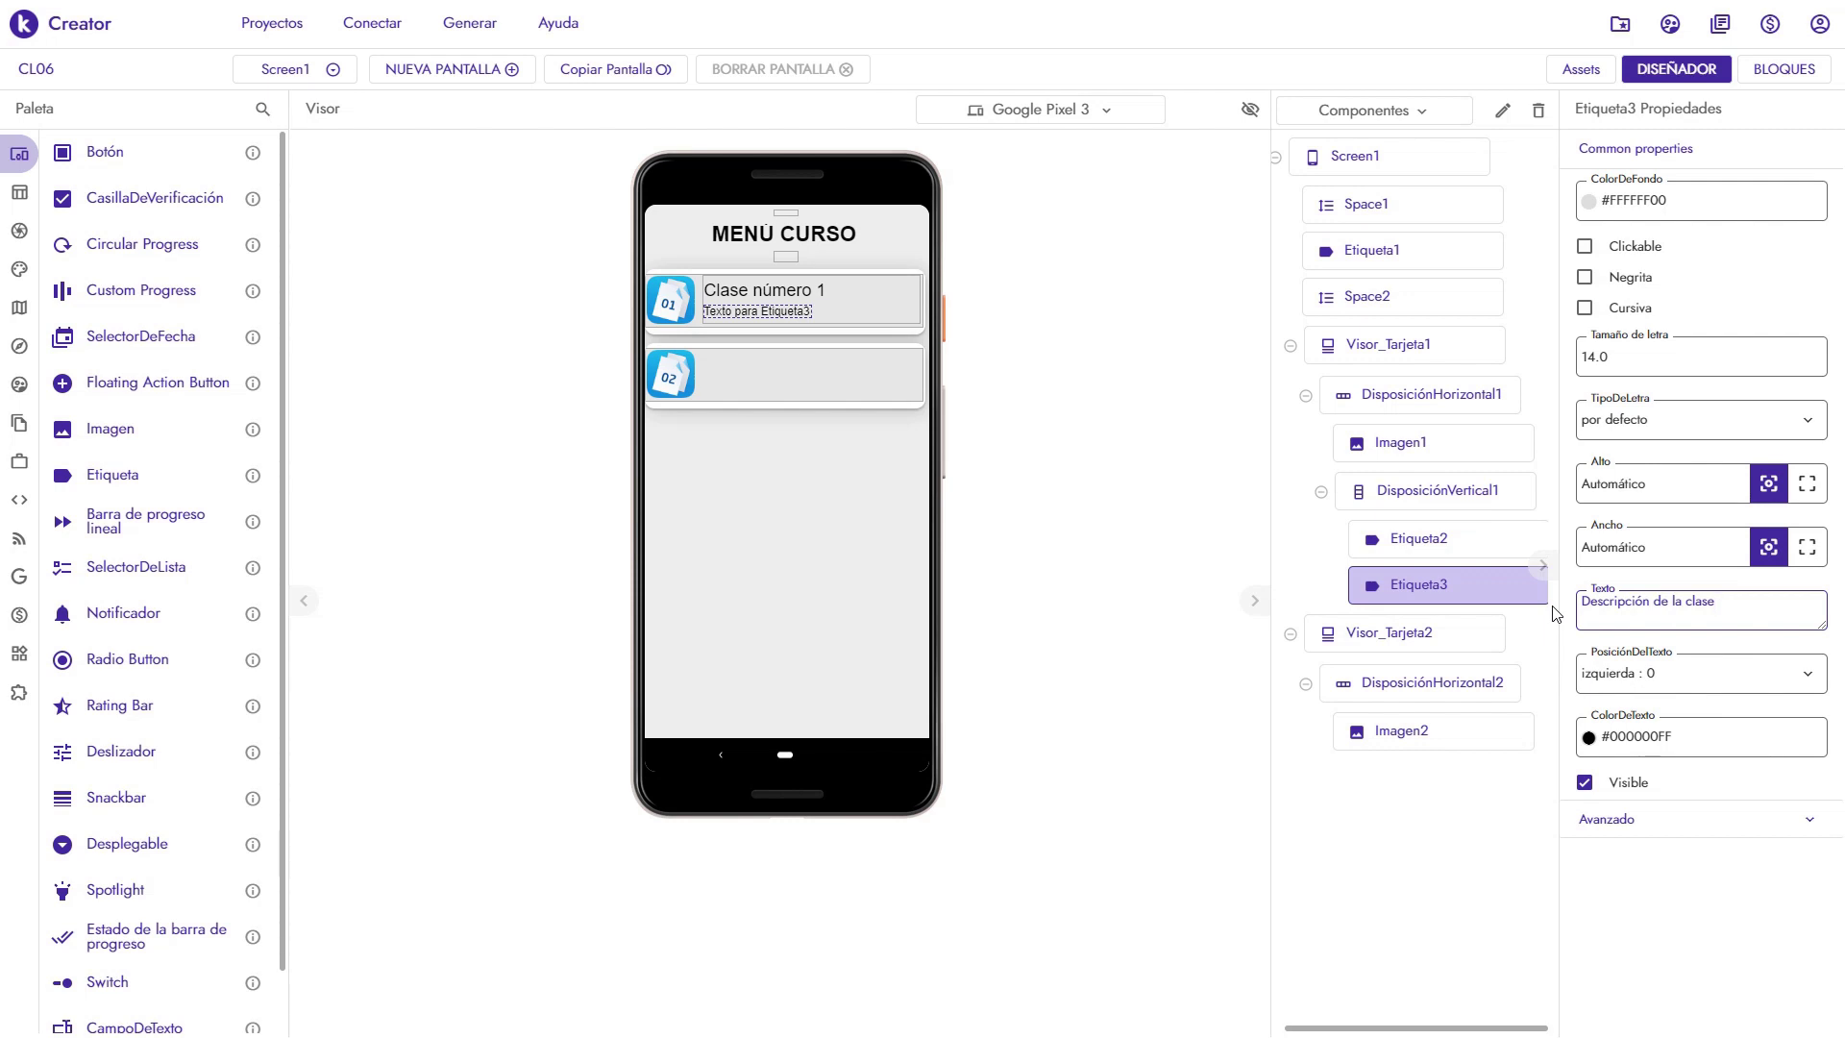
pyautogui.click(1166, 571)
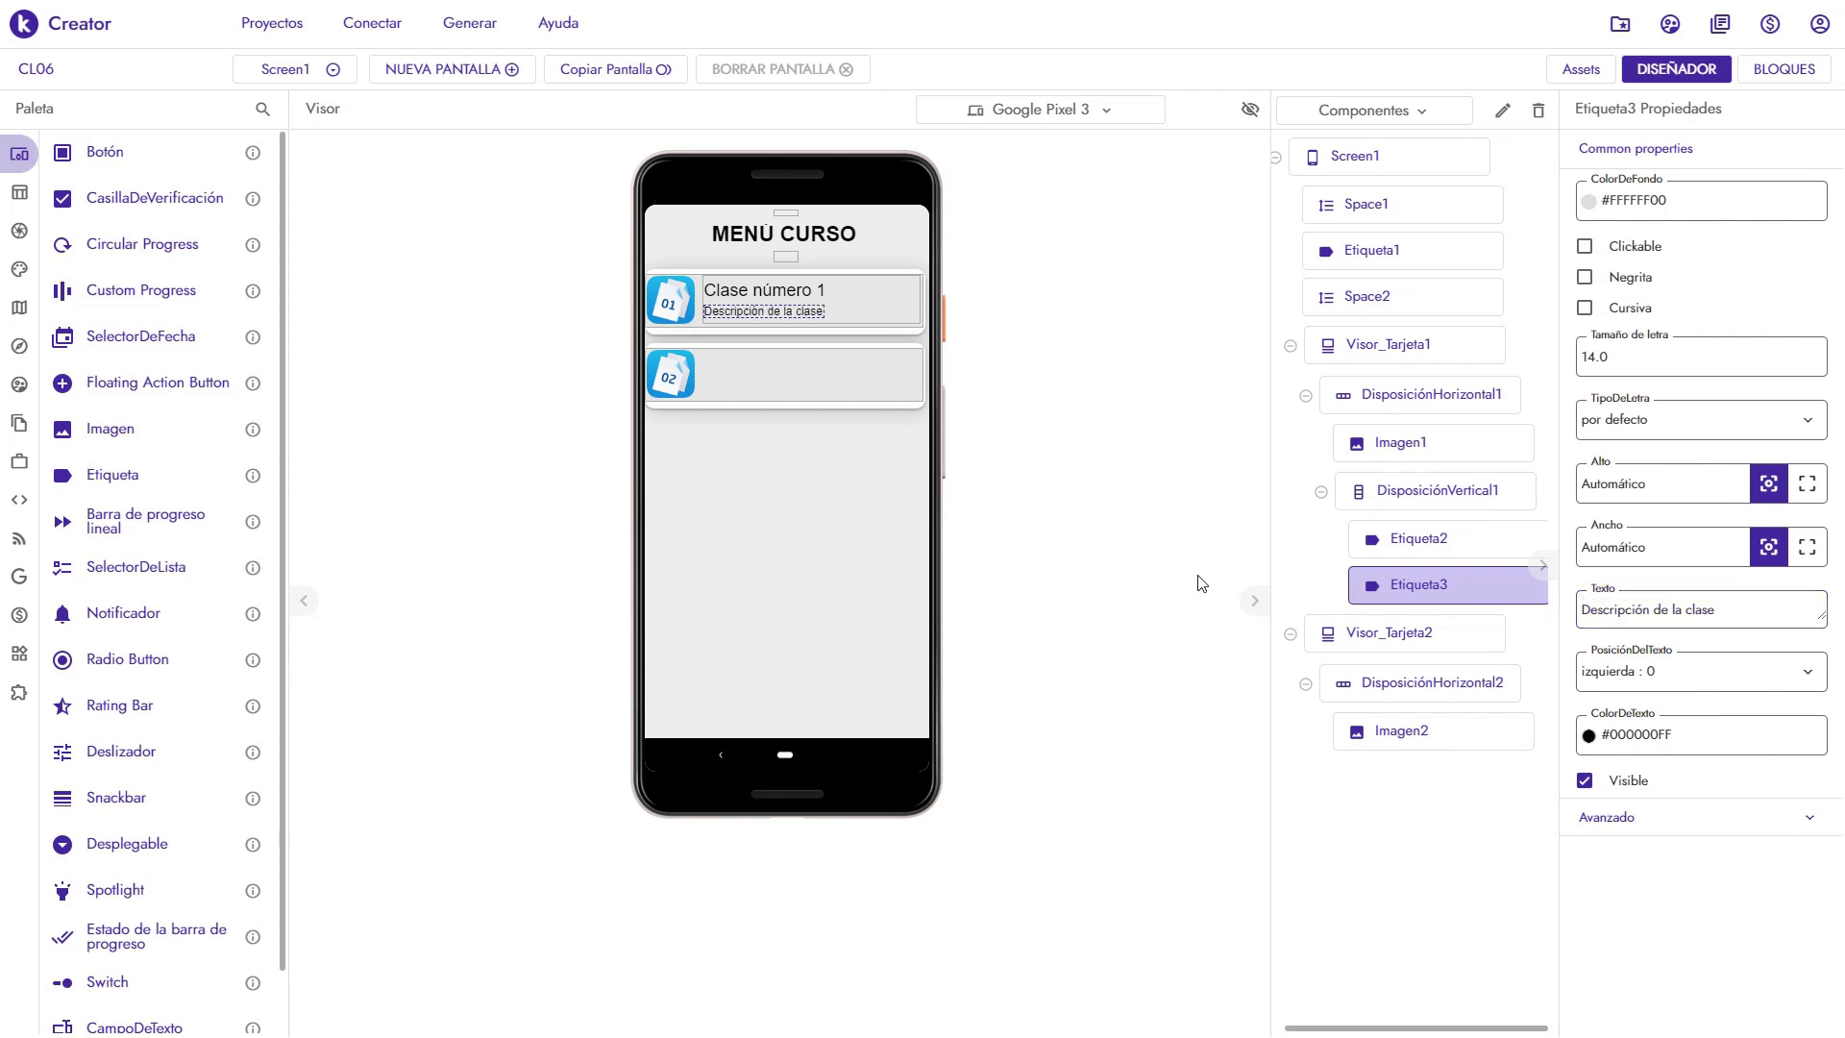
# Add a DisposiciónVertical beside the second card's image and set its width to Ajustar al contenedor
pyautogui.moveTo(20, 188)
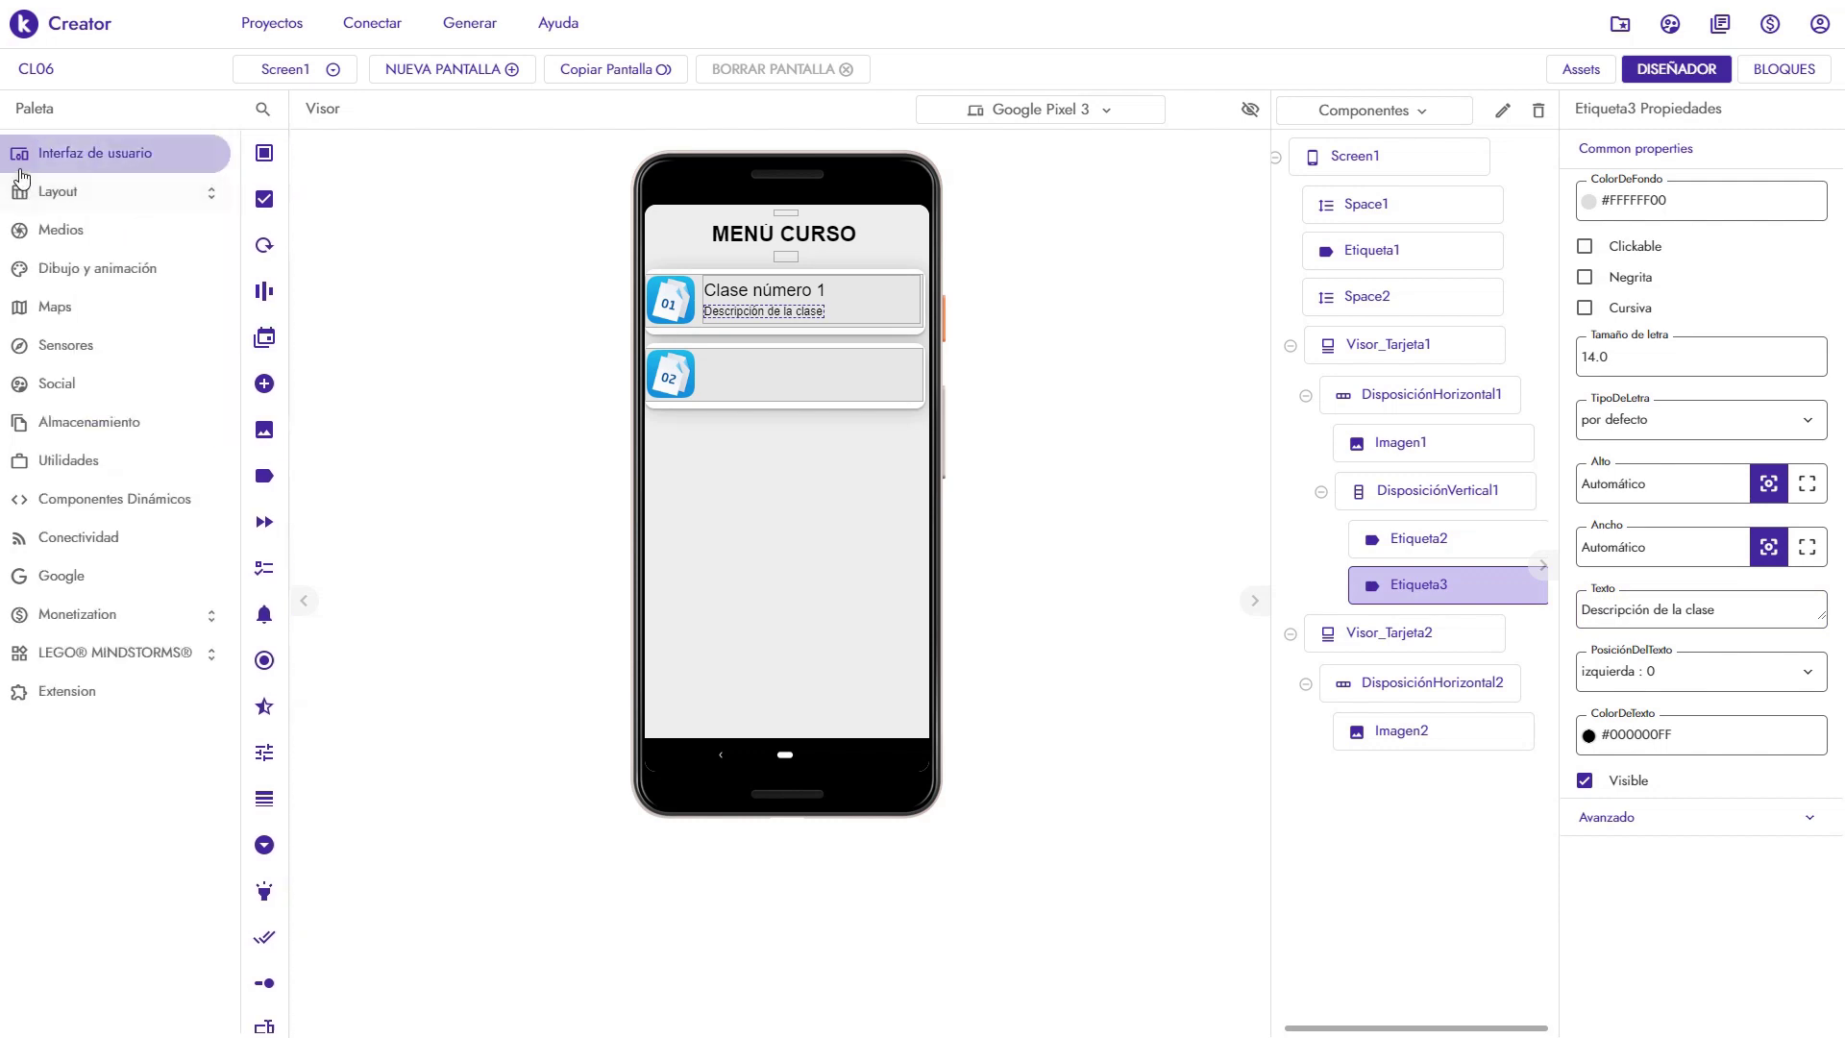
pyautogui.click(58, 195)
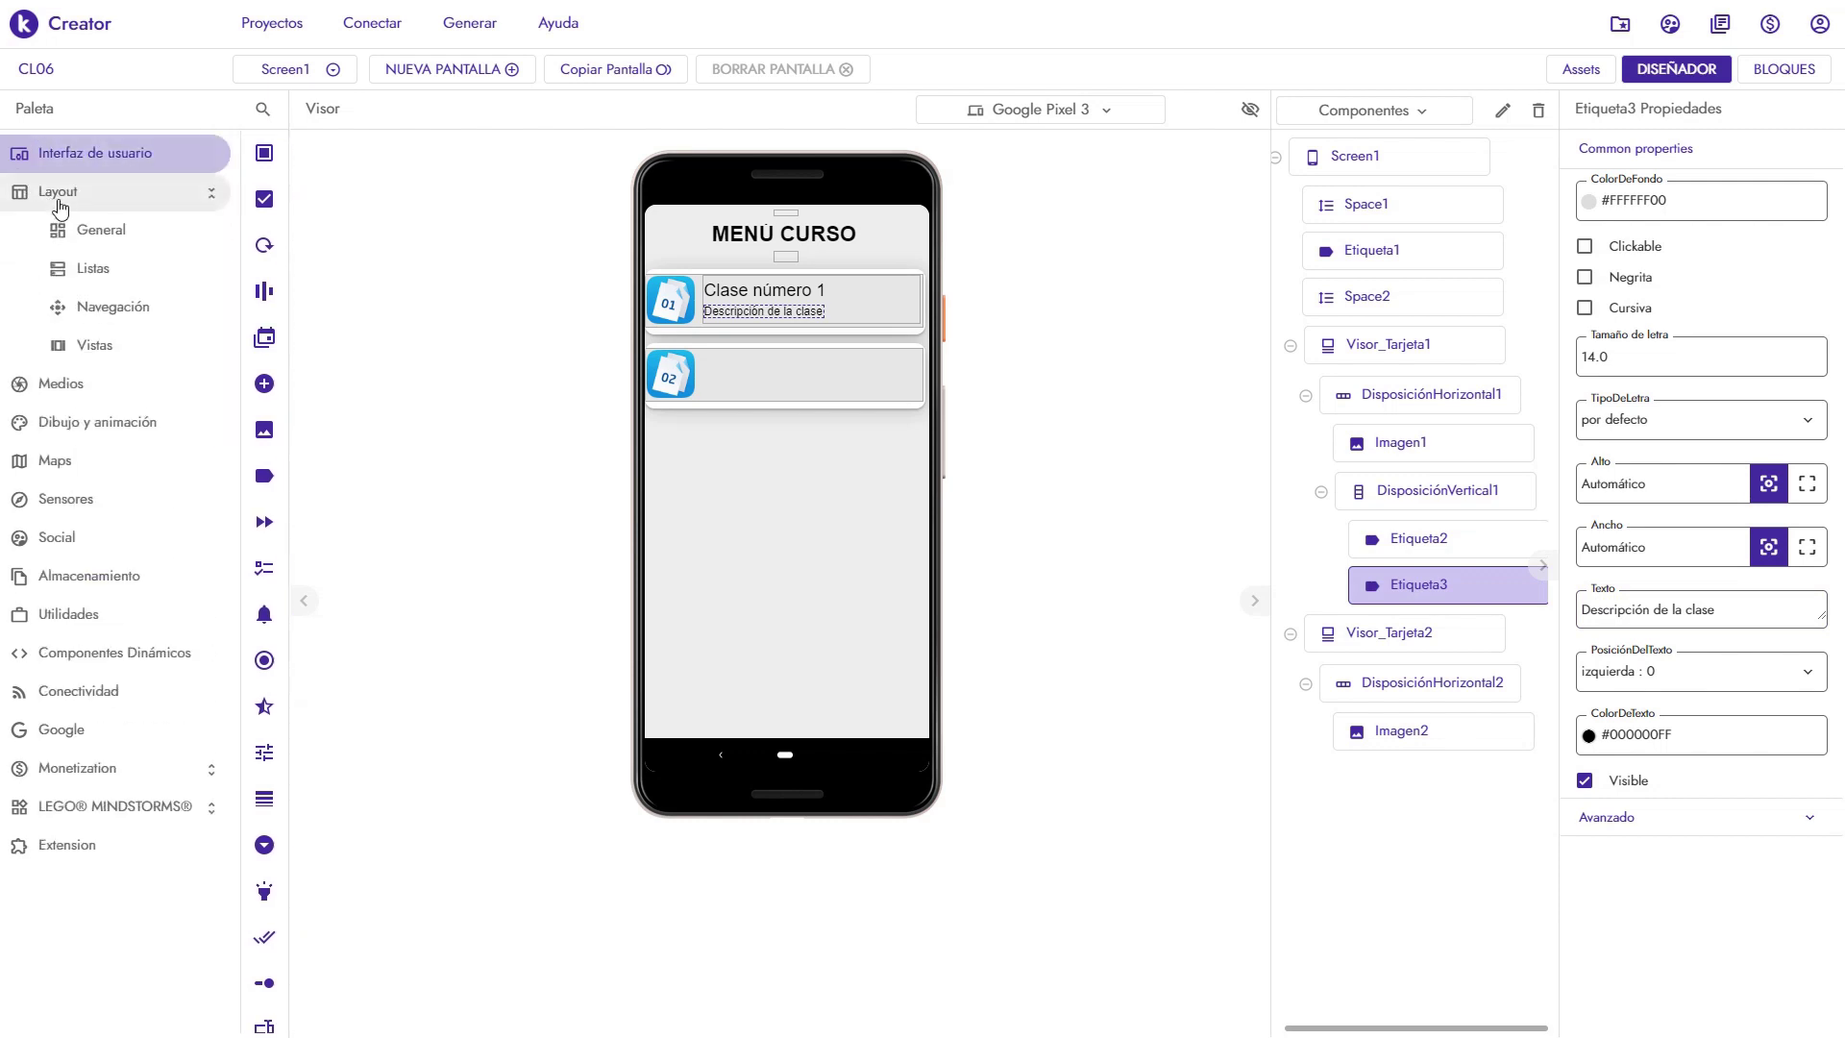
pyautogui.click(106, 236)
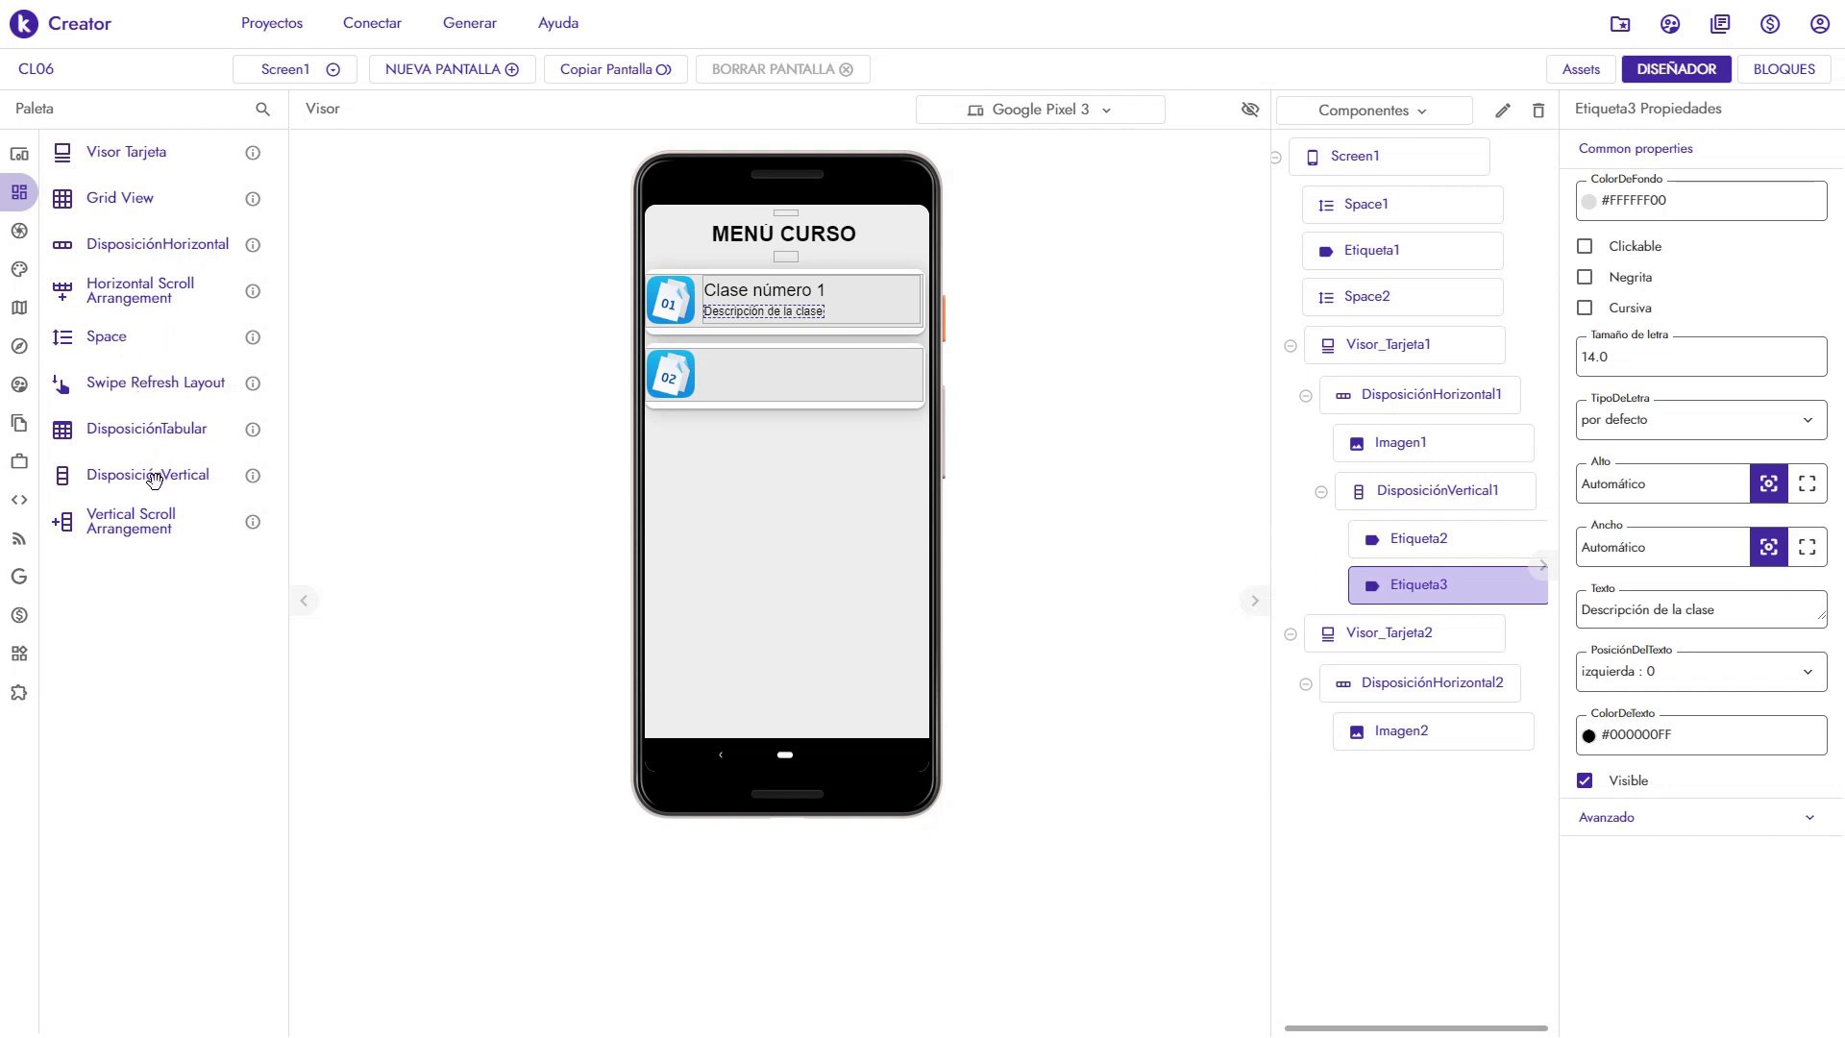
pyautogui.moveTo(151, 480); pyautogui.dragTo(826, 382)
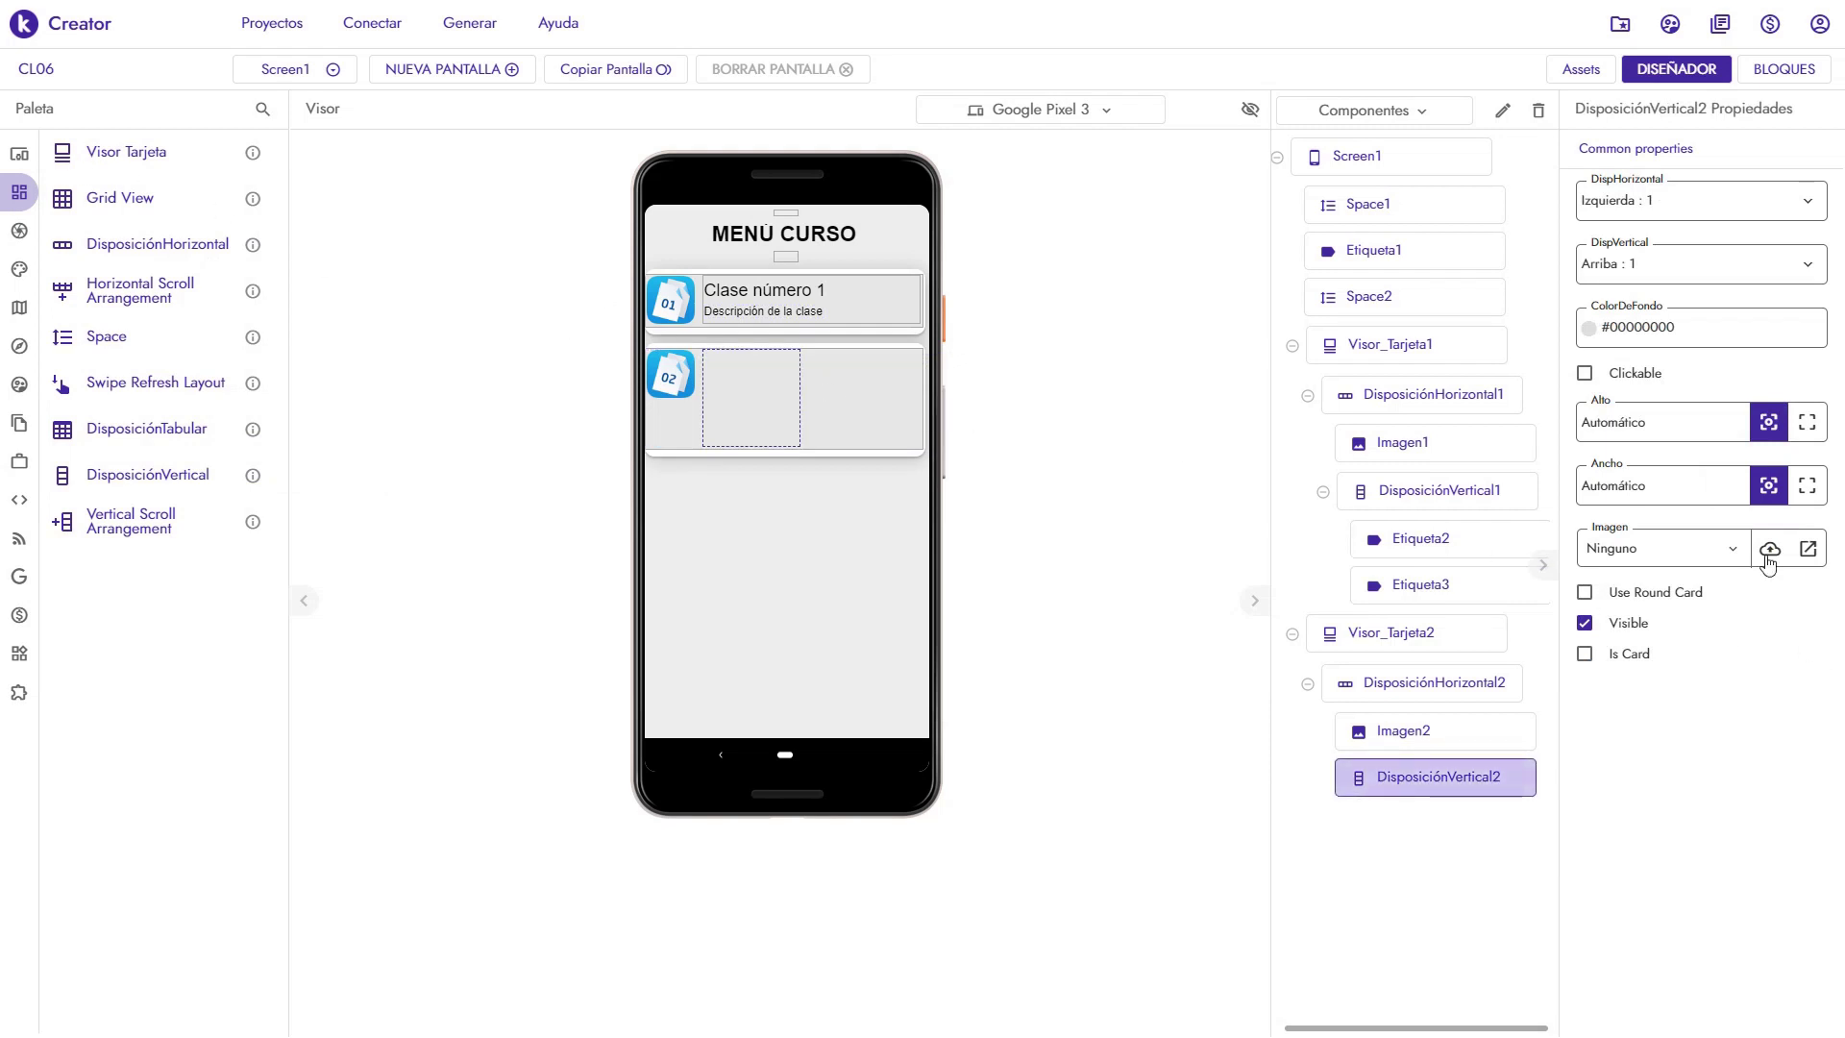
pyautogui.click(1808, 492)
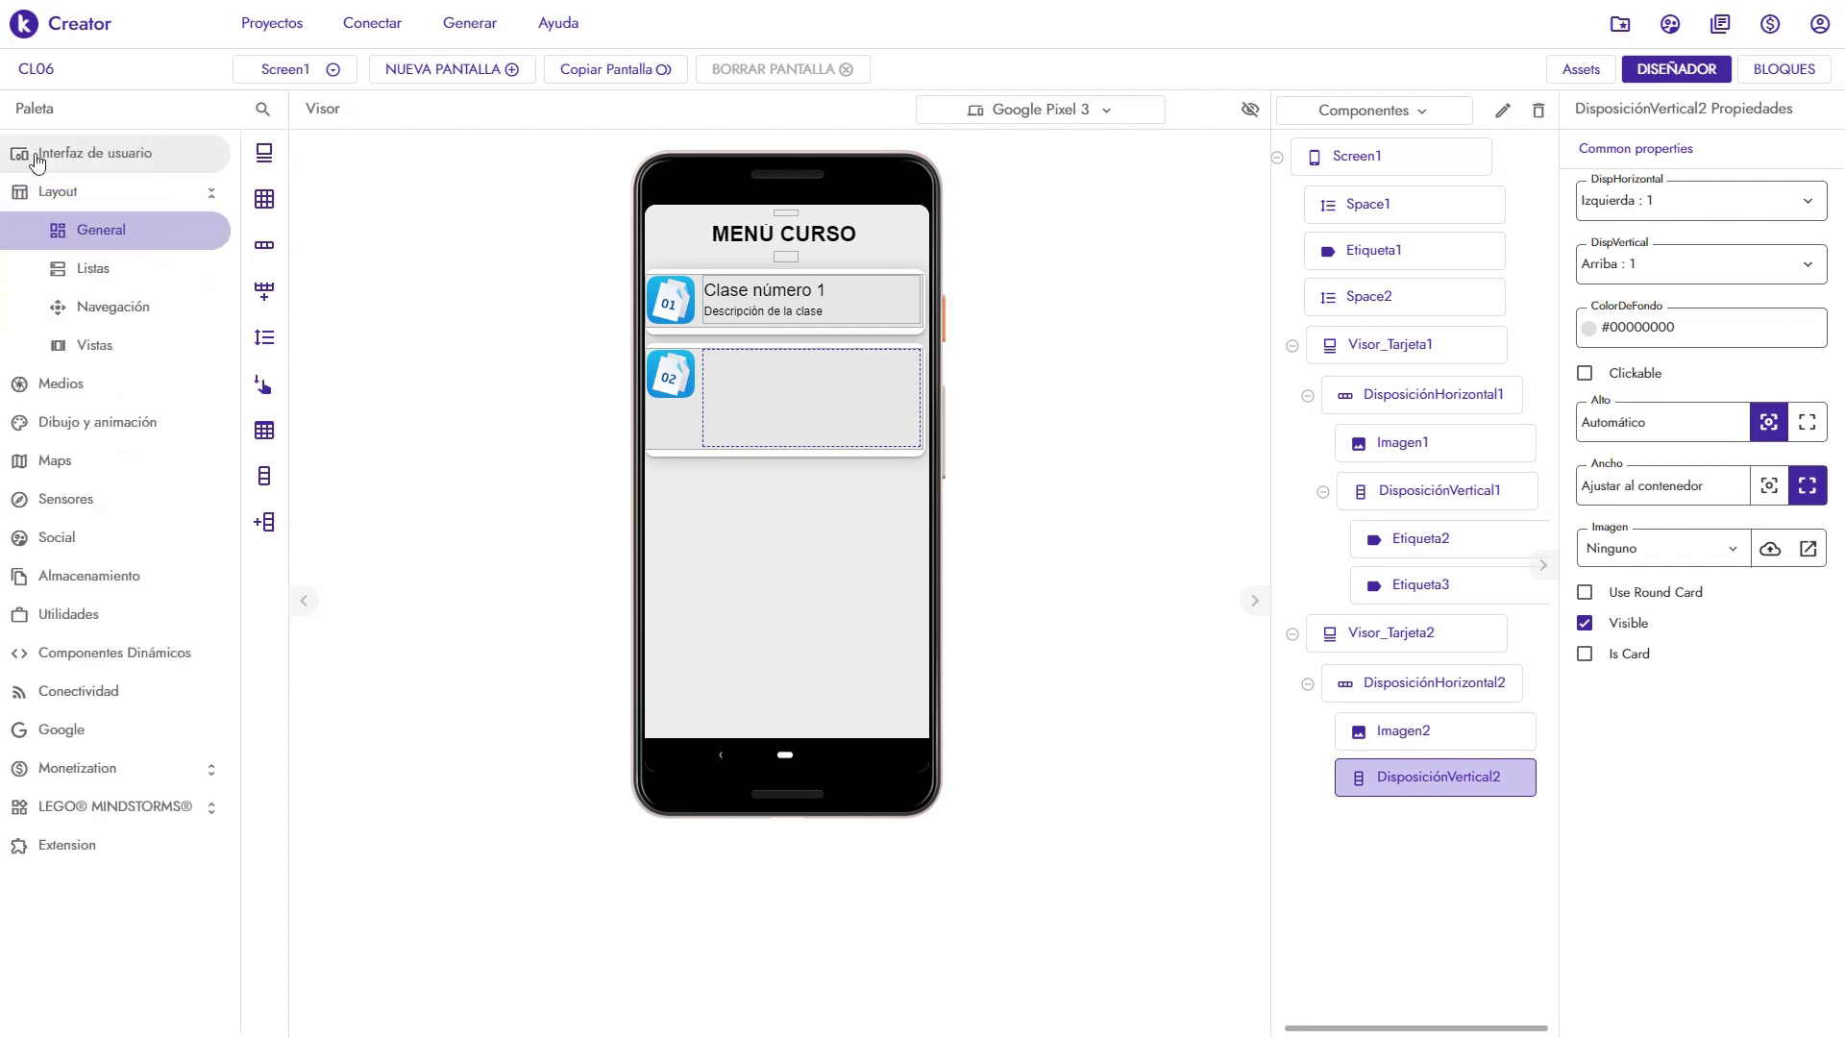
# Add an Etiqueta inside the second card's vertical arrangement with font size 20 and the text "Clase número 2"
pyautogui.click(38, 158)
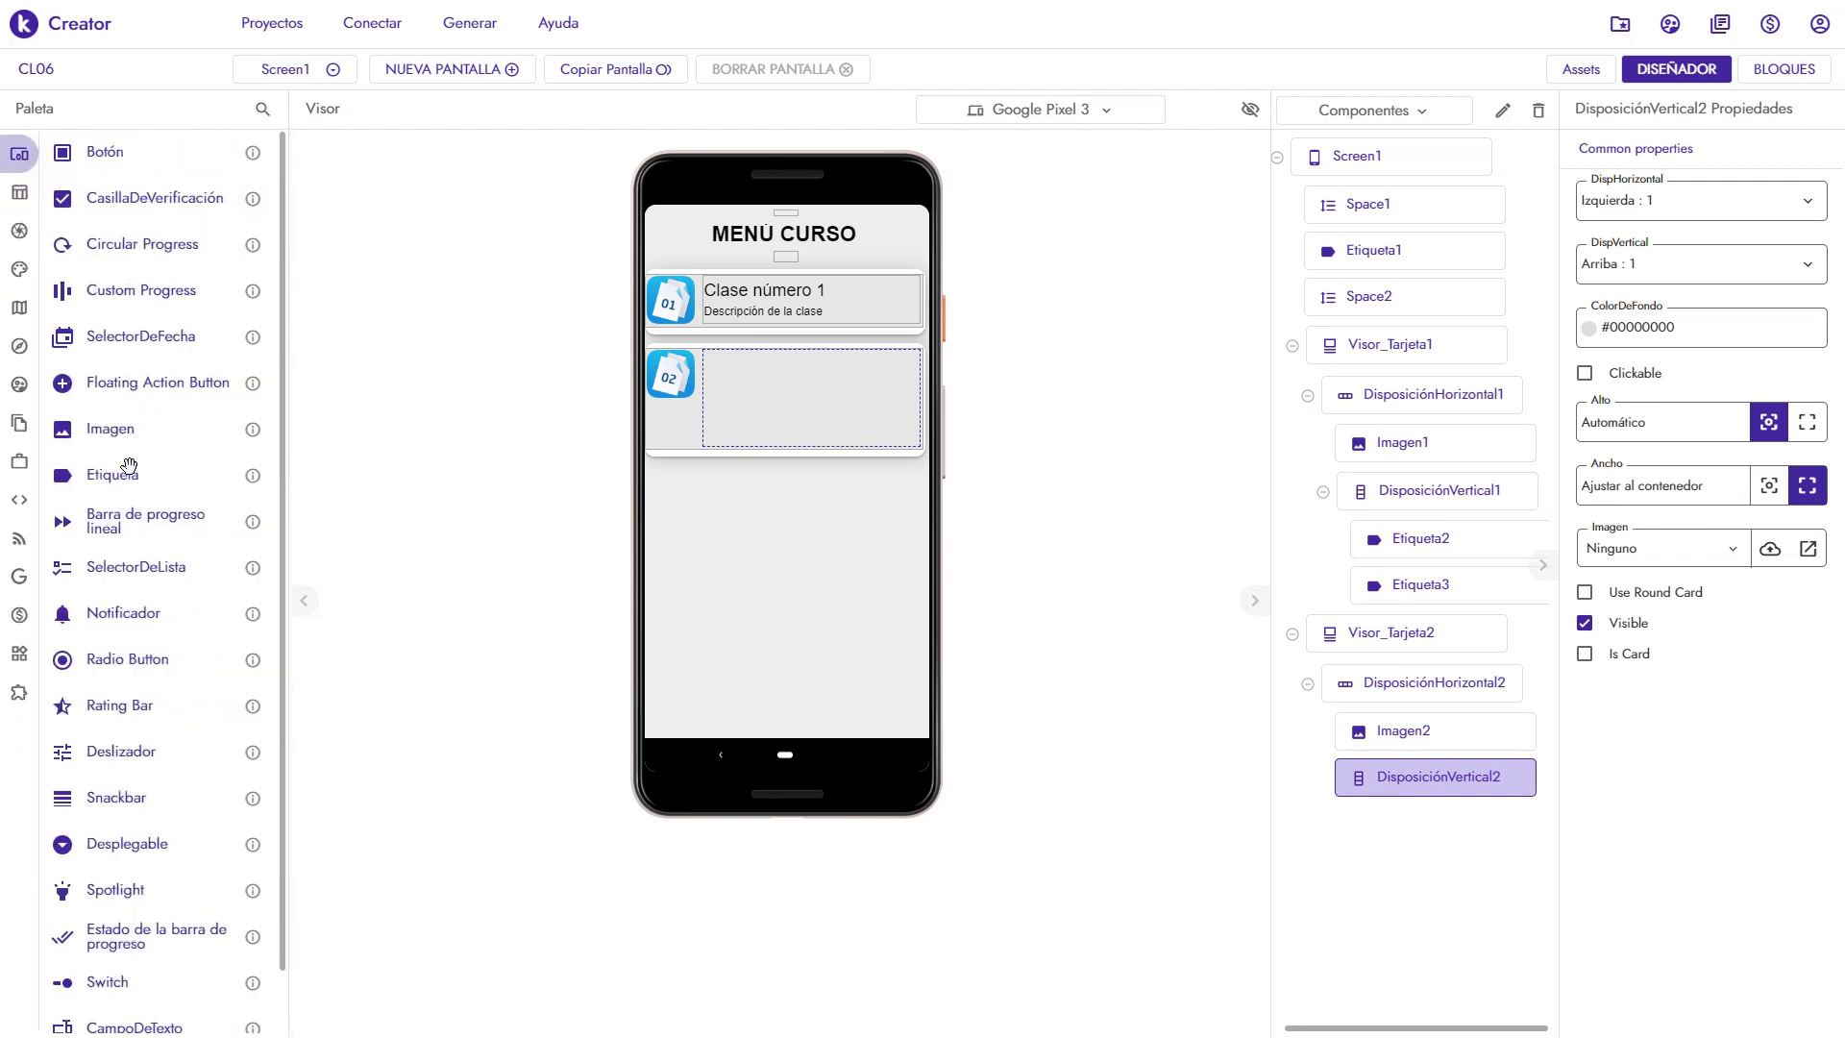
pyautogui.moveTo(120, 473); pyautogui.dragTo(825, 419)
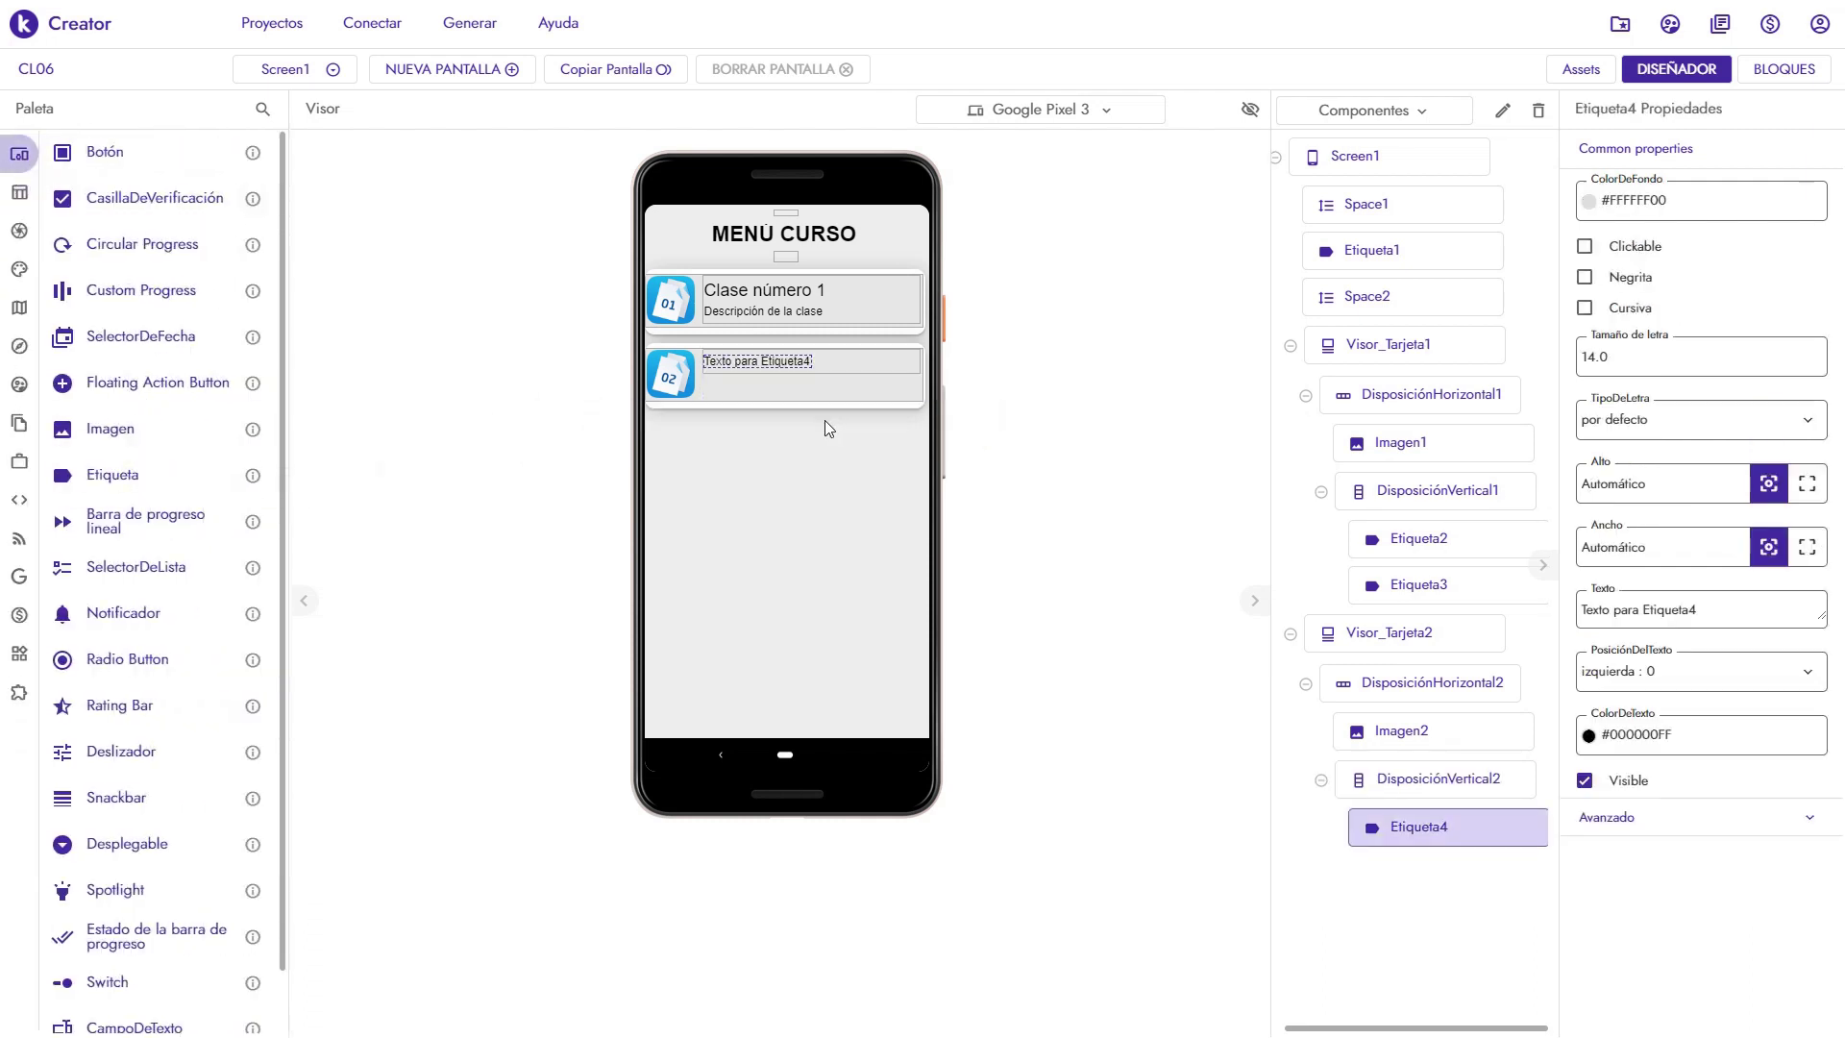
pyautogui.moveTo(1596, 356); pyautogui.dragTo(1556, 364)
pyautogui.write('20')
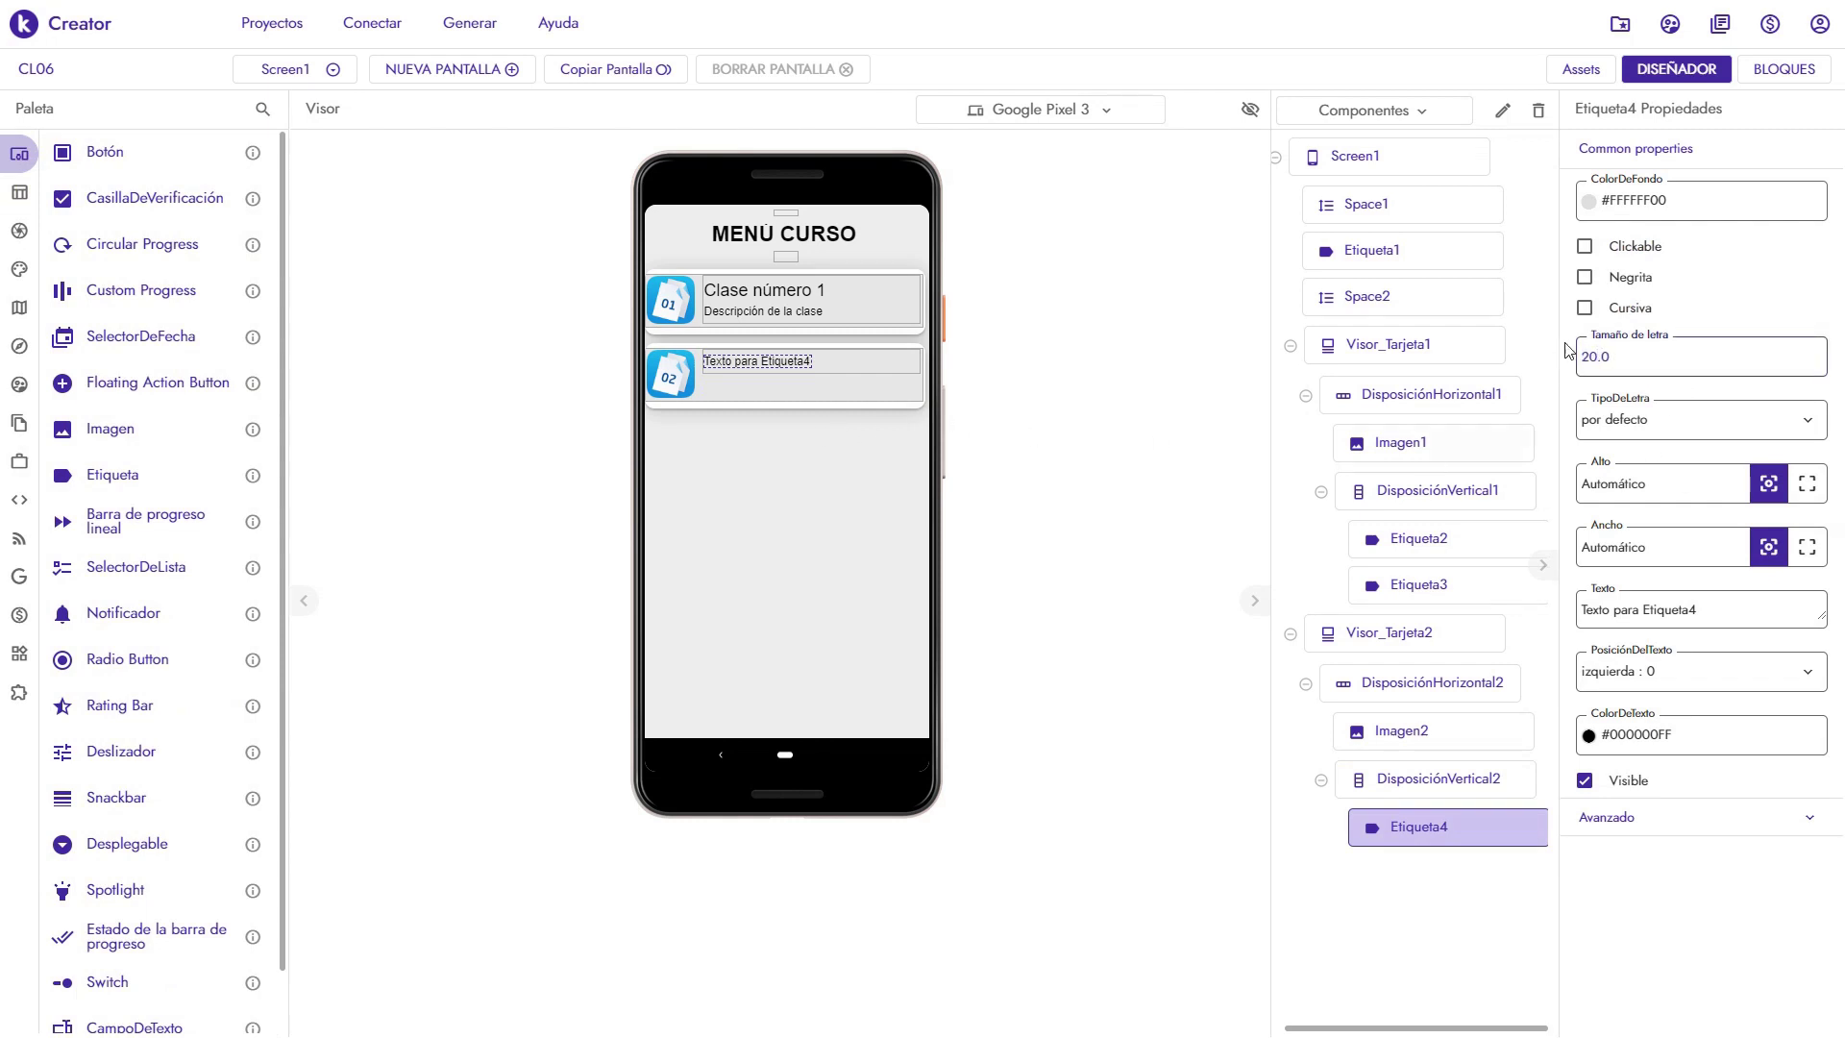
pyautogui.moveTo(1697, 619); pyautogui.dragTo(1566, 615)
pyautogui.write('Clase n')
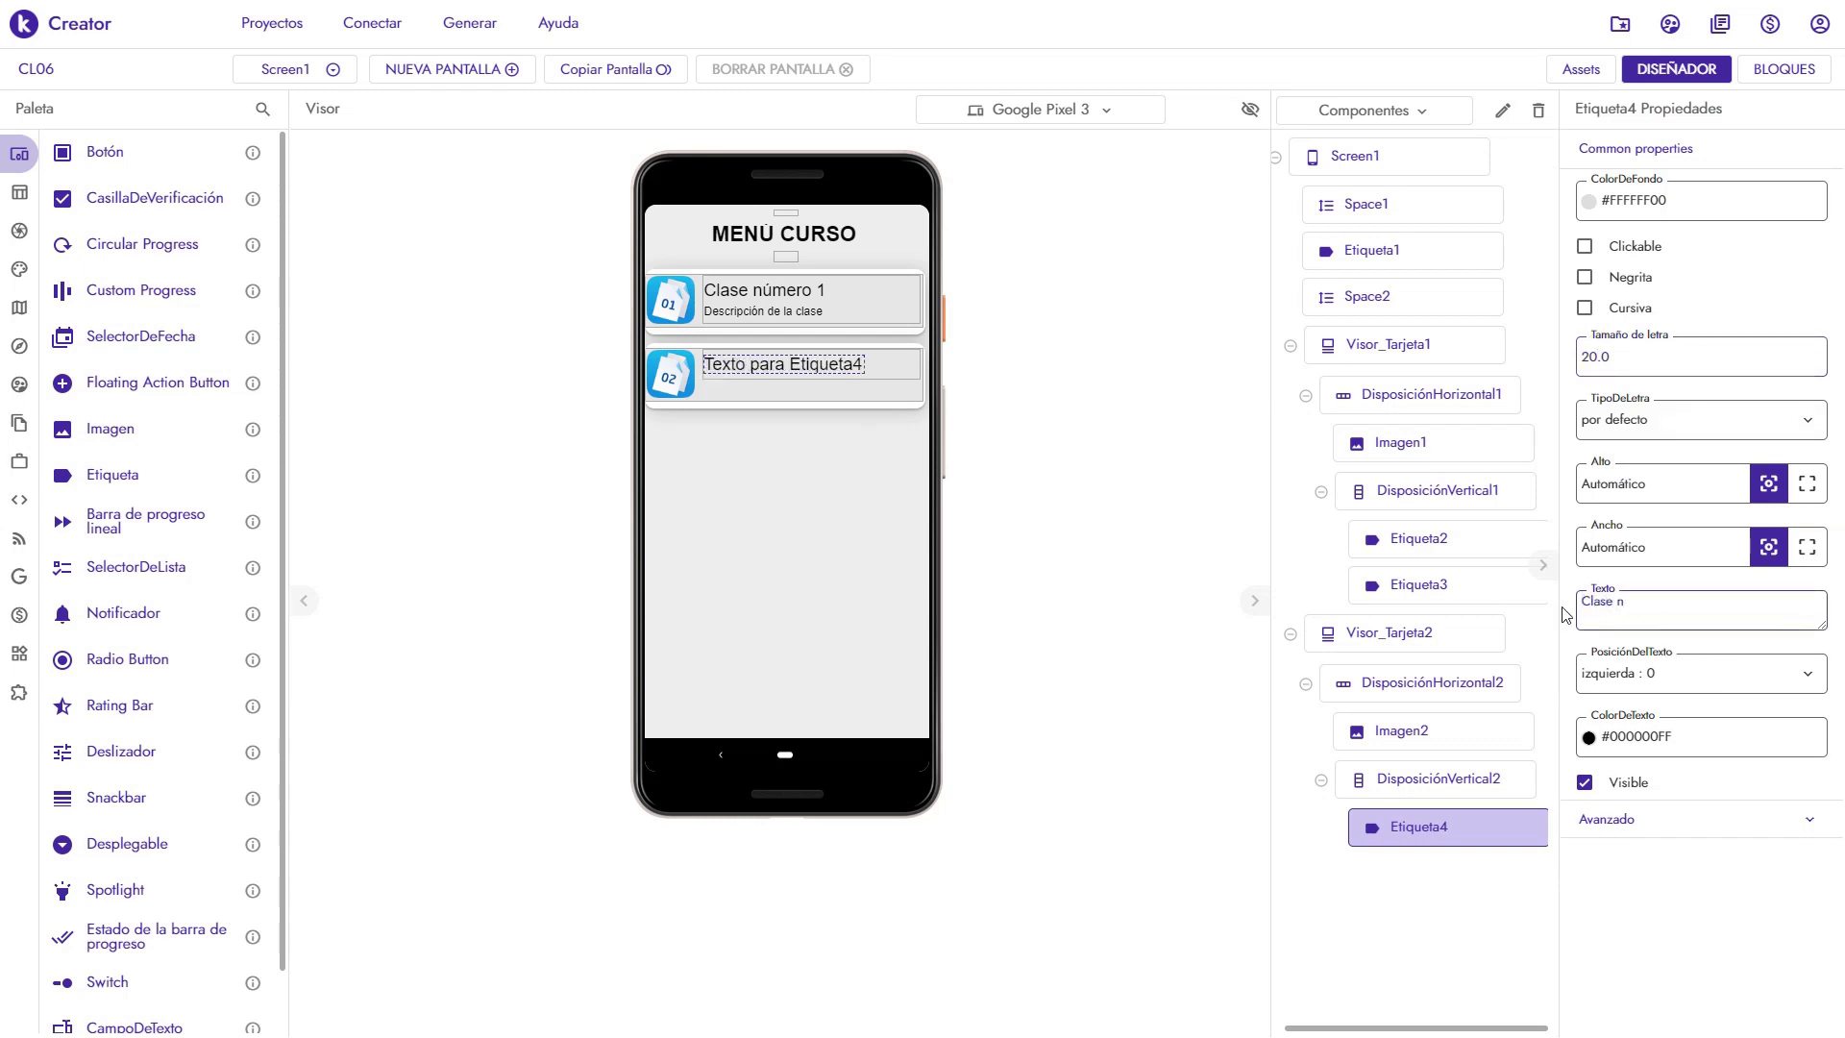
pyautogui.write('úmero 2')
pyautogui.click(1713, 876)
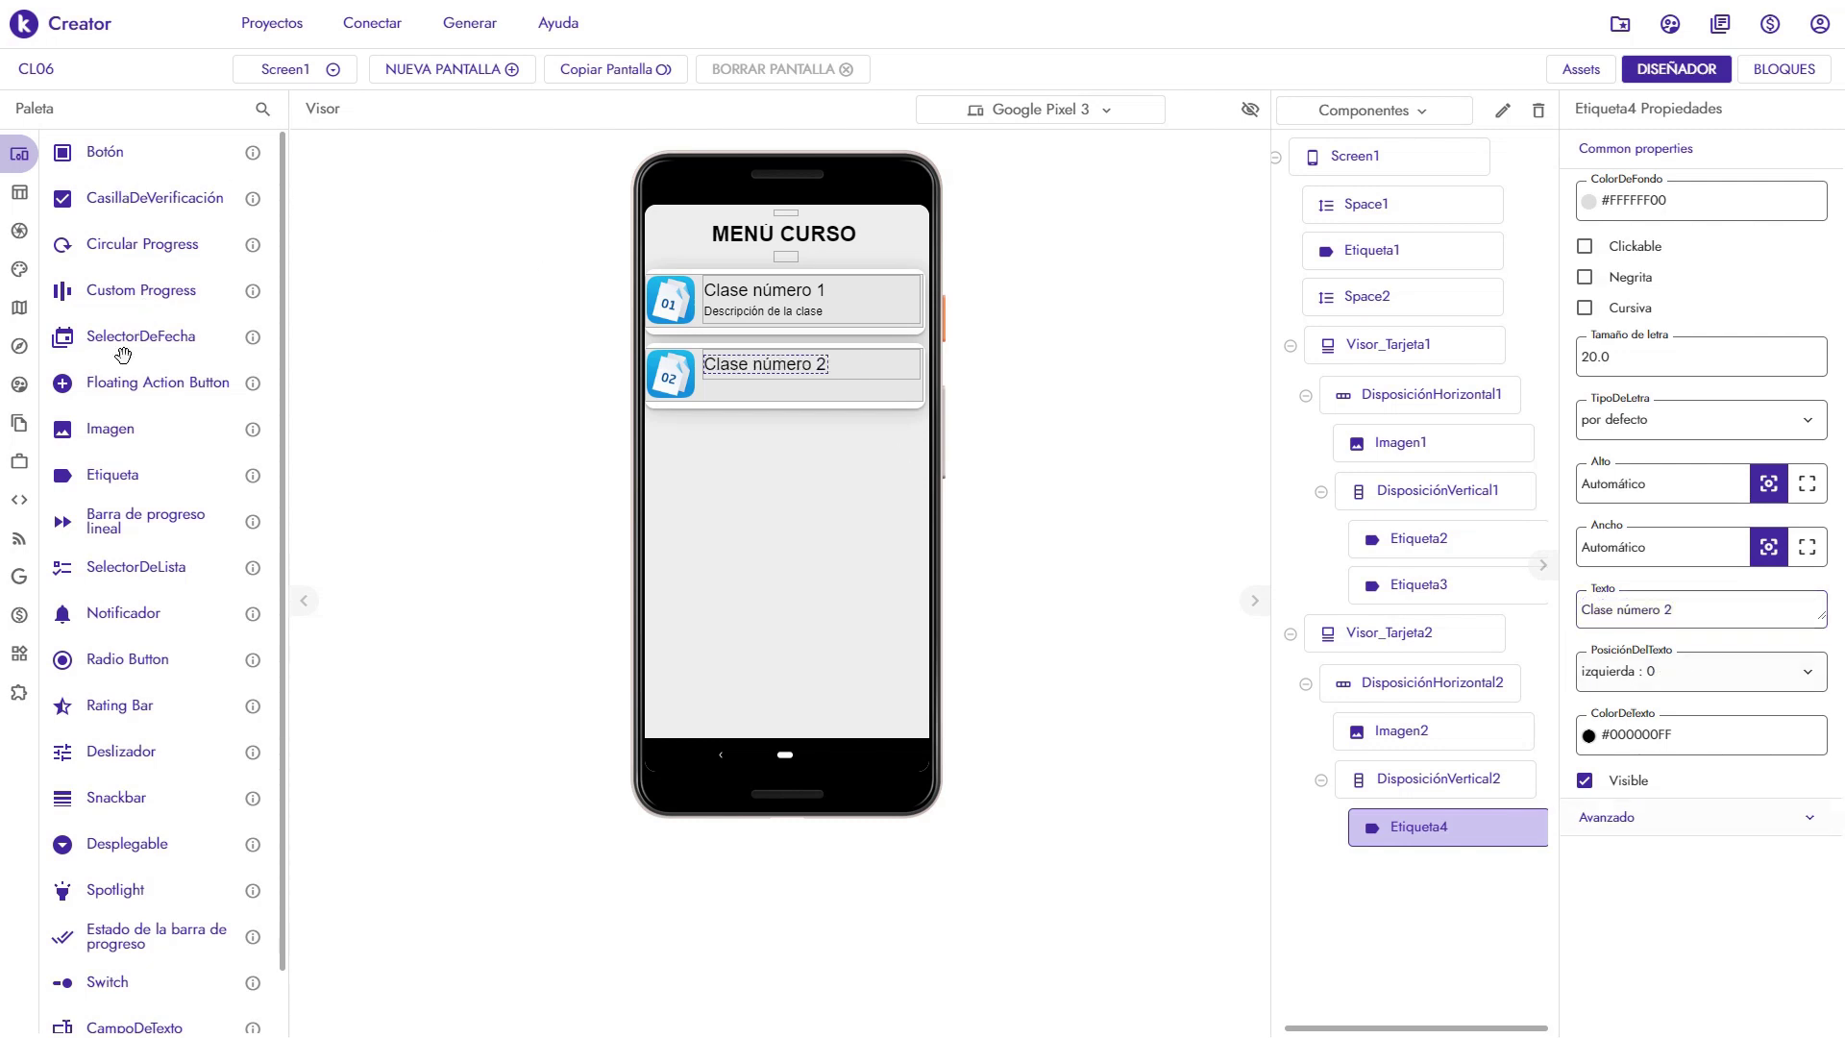
# Add an Etiqueta below the "Clase número 2" label with the text "Descripción de la clase"
pyautogui.moveTo(106, 475); pyautogui.dragTo(760, 380)
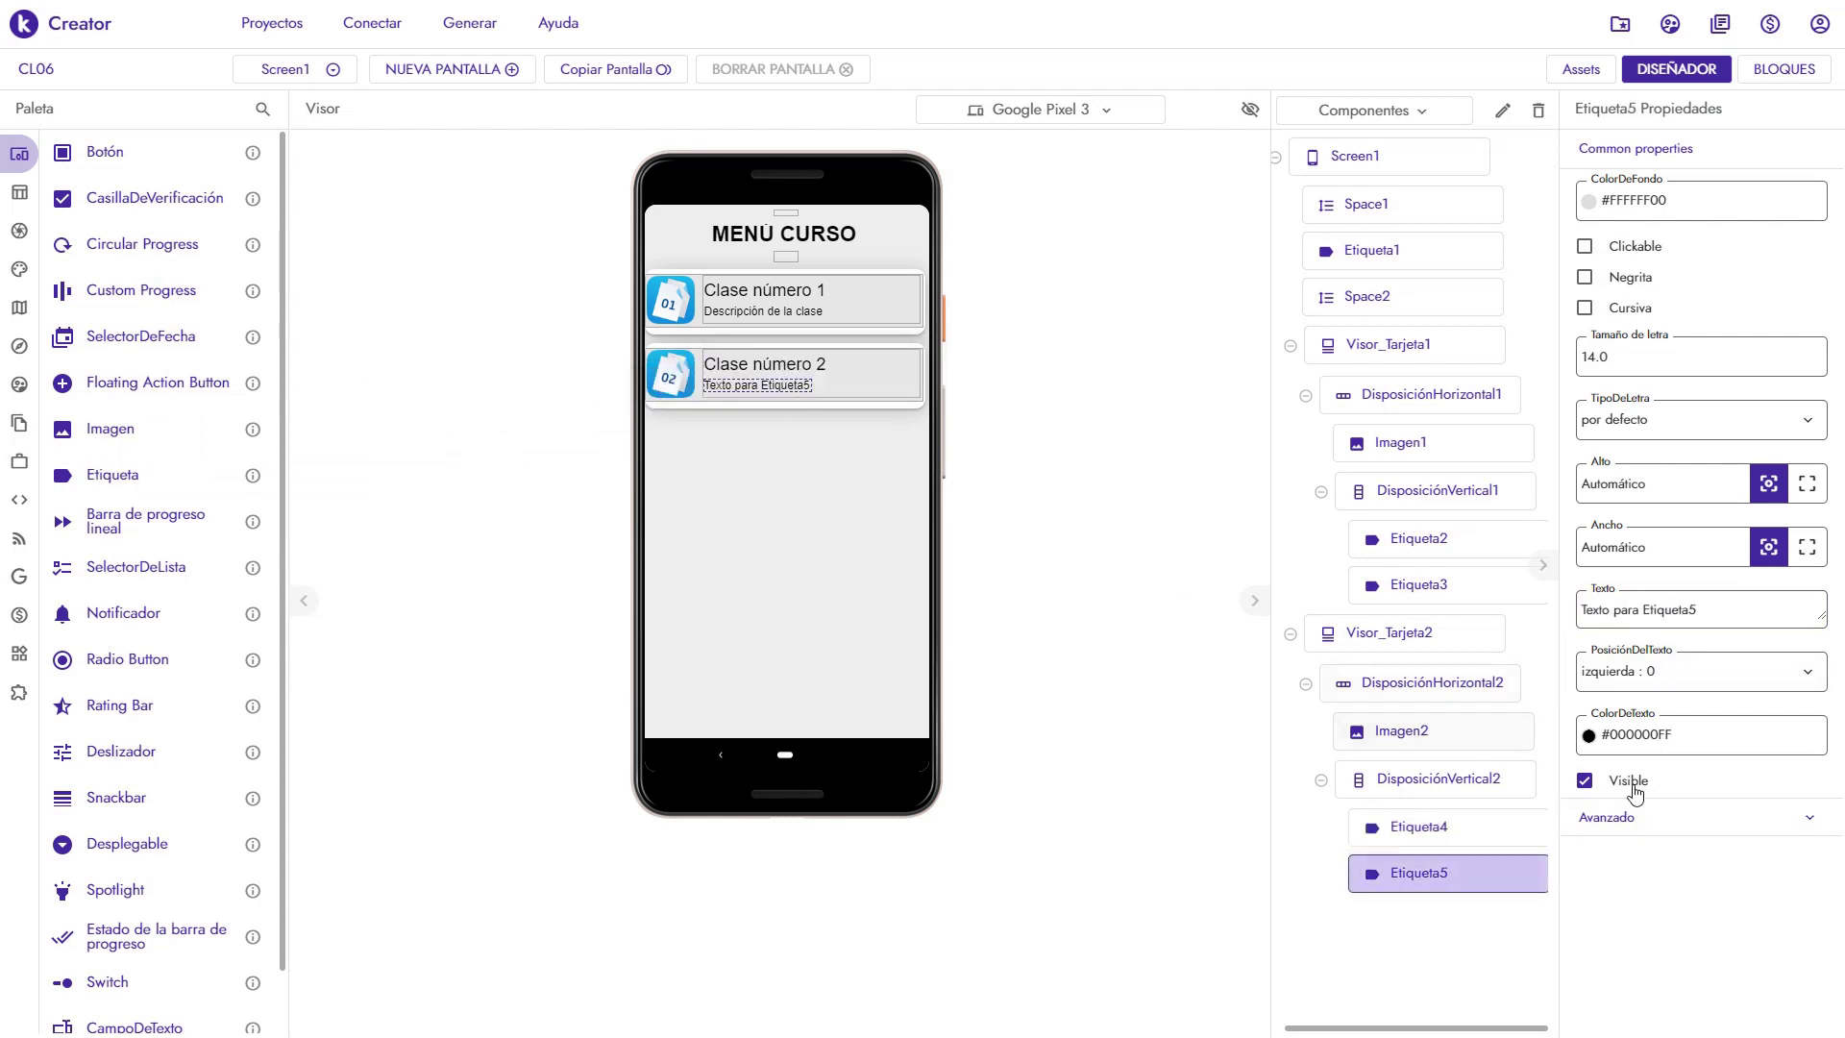
pyautogui.moveTo(1723, 611); pyautogui.dragTo(1578, 613)
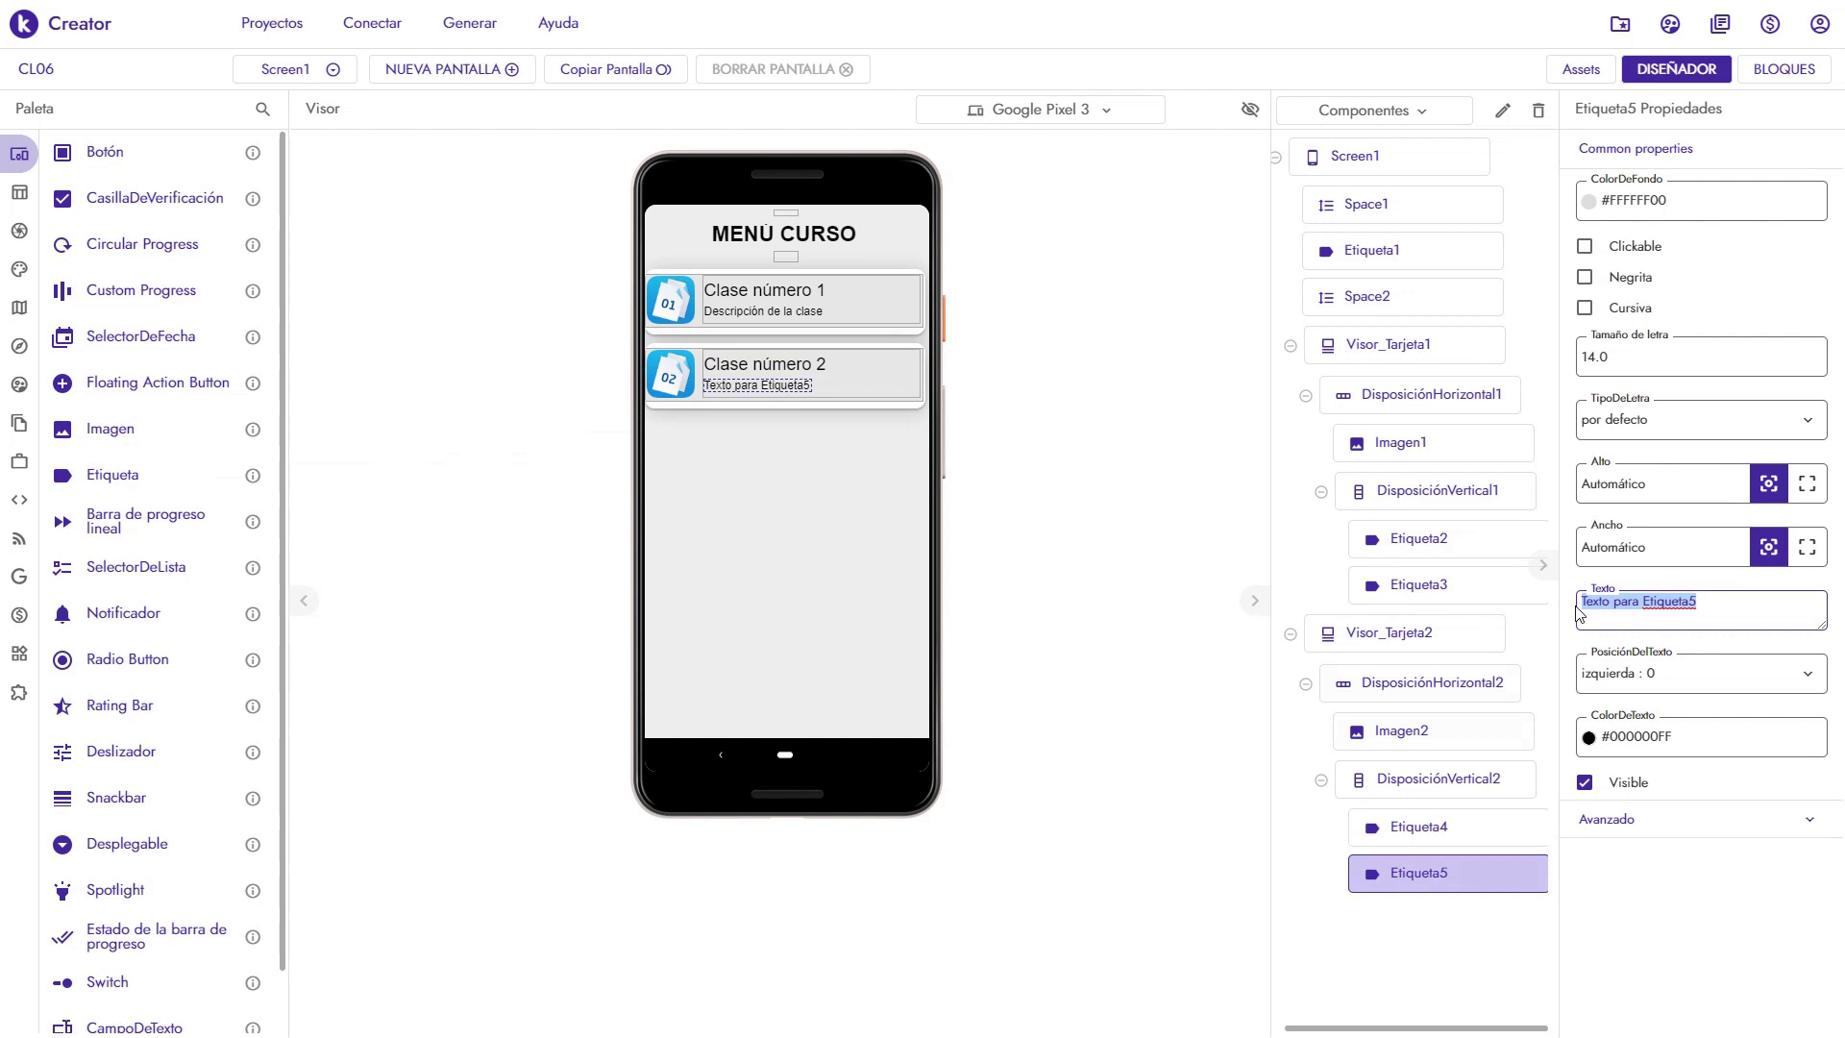
pyautogui.write('Descripción de la clase')
pyautogui.click(1170, 720)
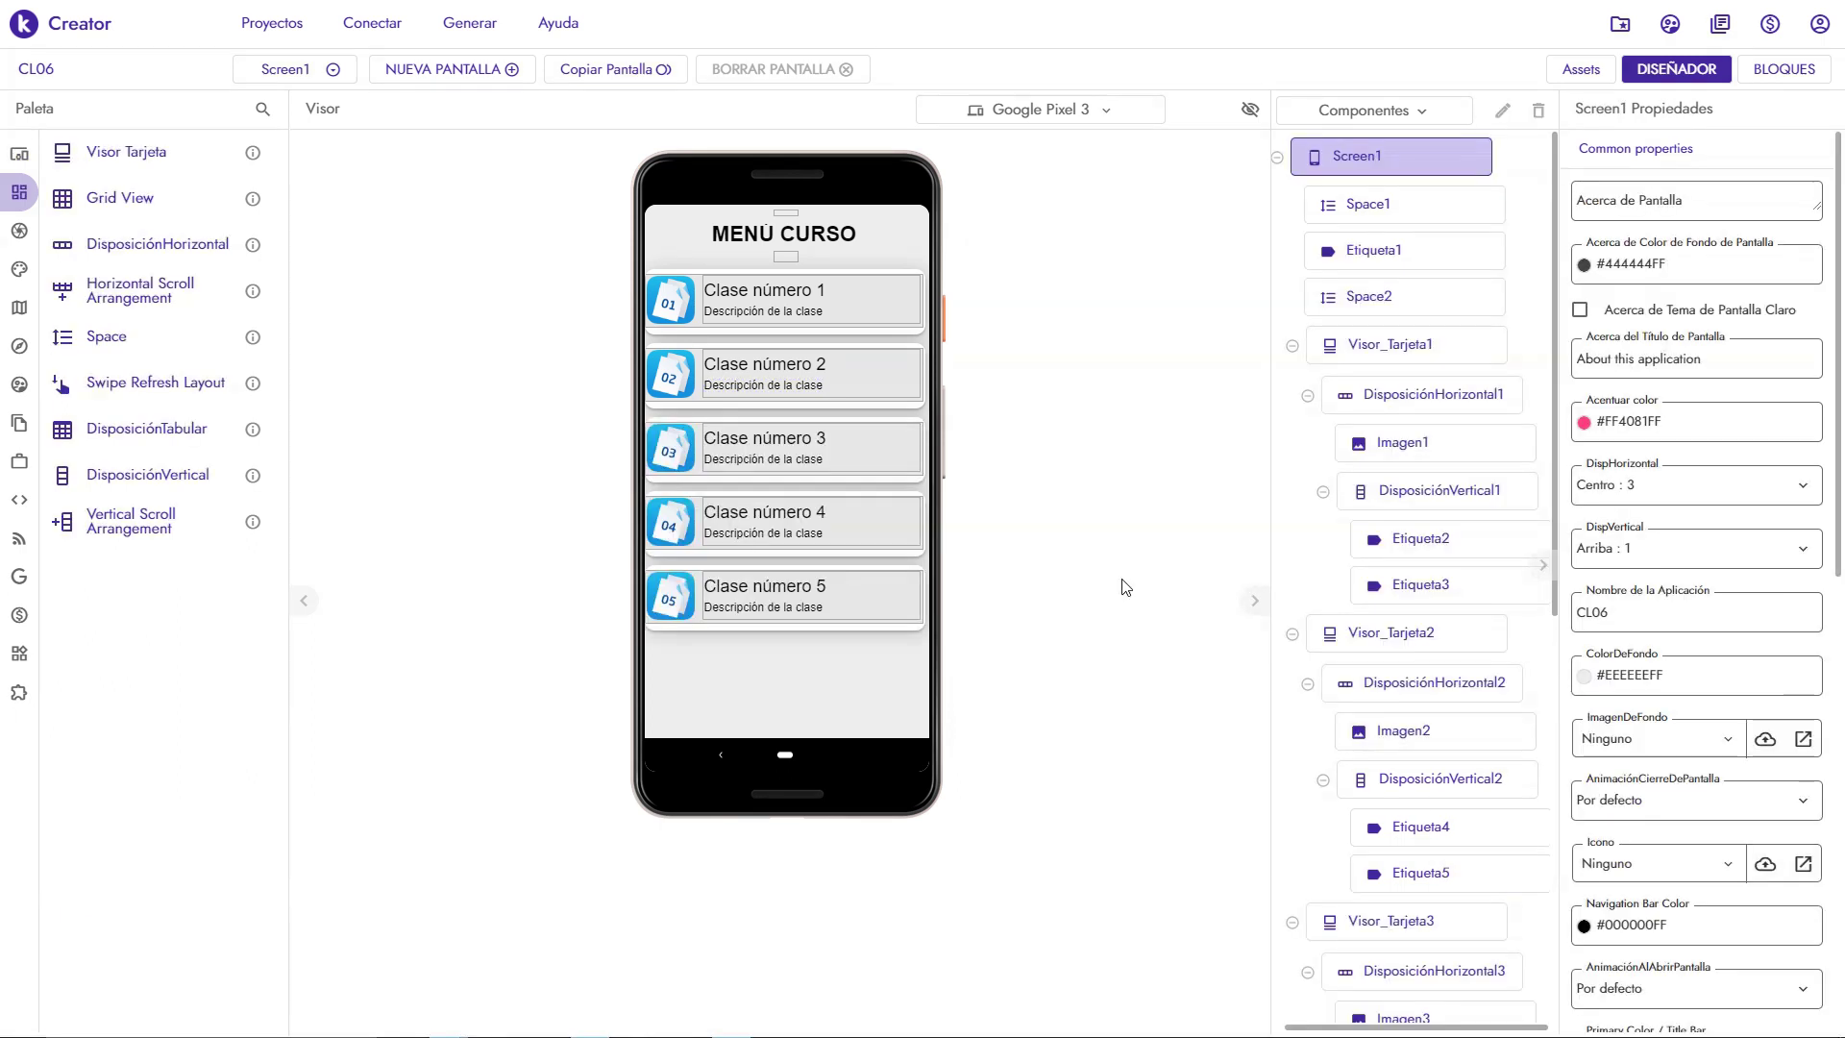
# Check the component tree down to the fifth card and generate the app as an .apk file saved to the computer
pyautogui.scroll(-3, 1297, 558)
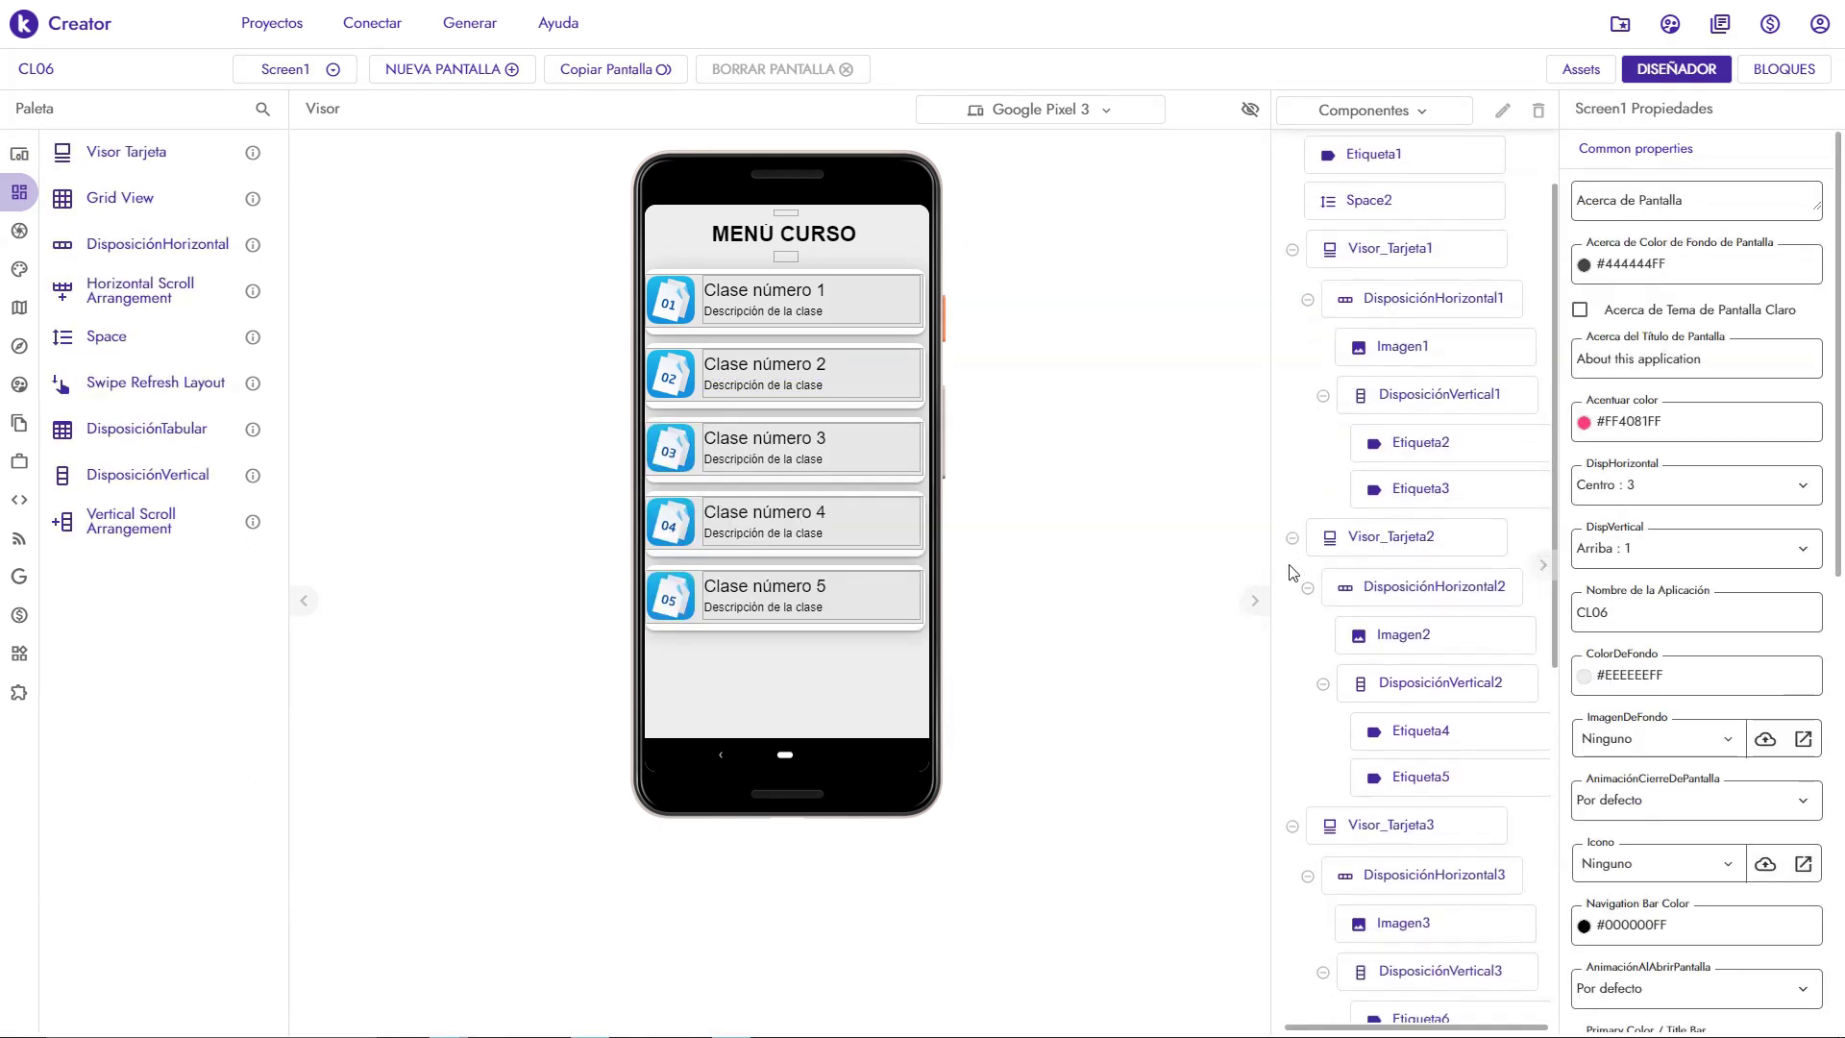
pyautogui.scroll(-1, 1291, 577)
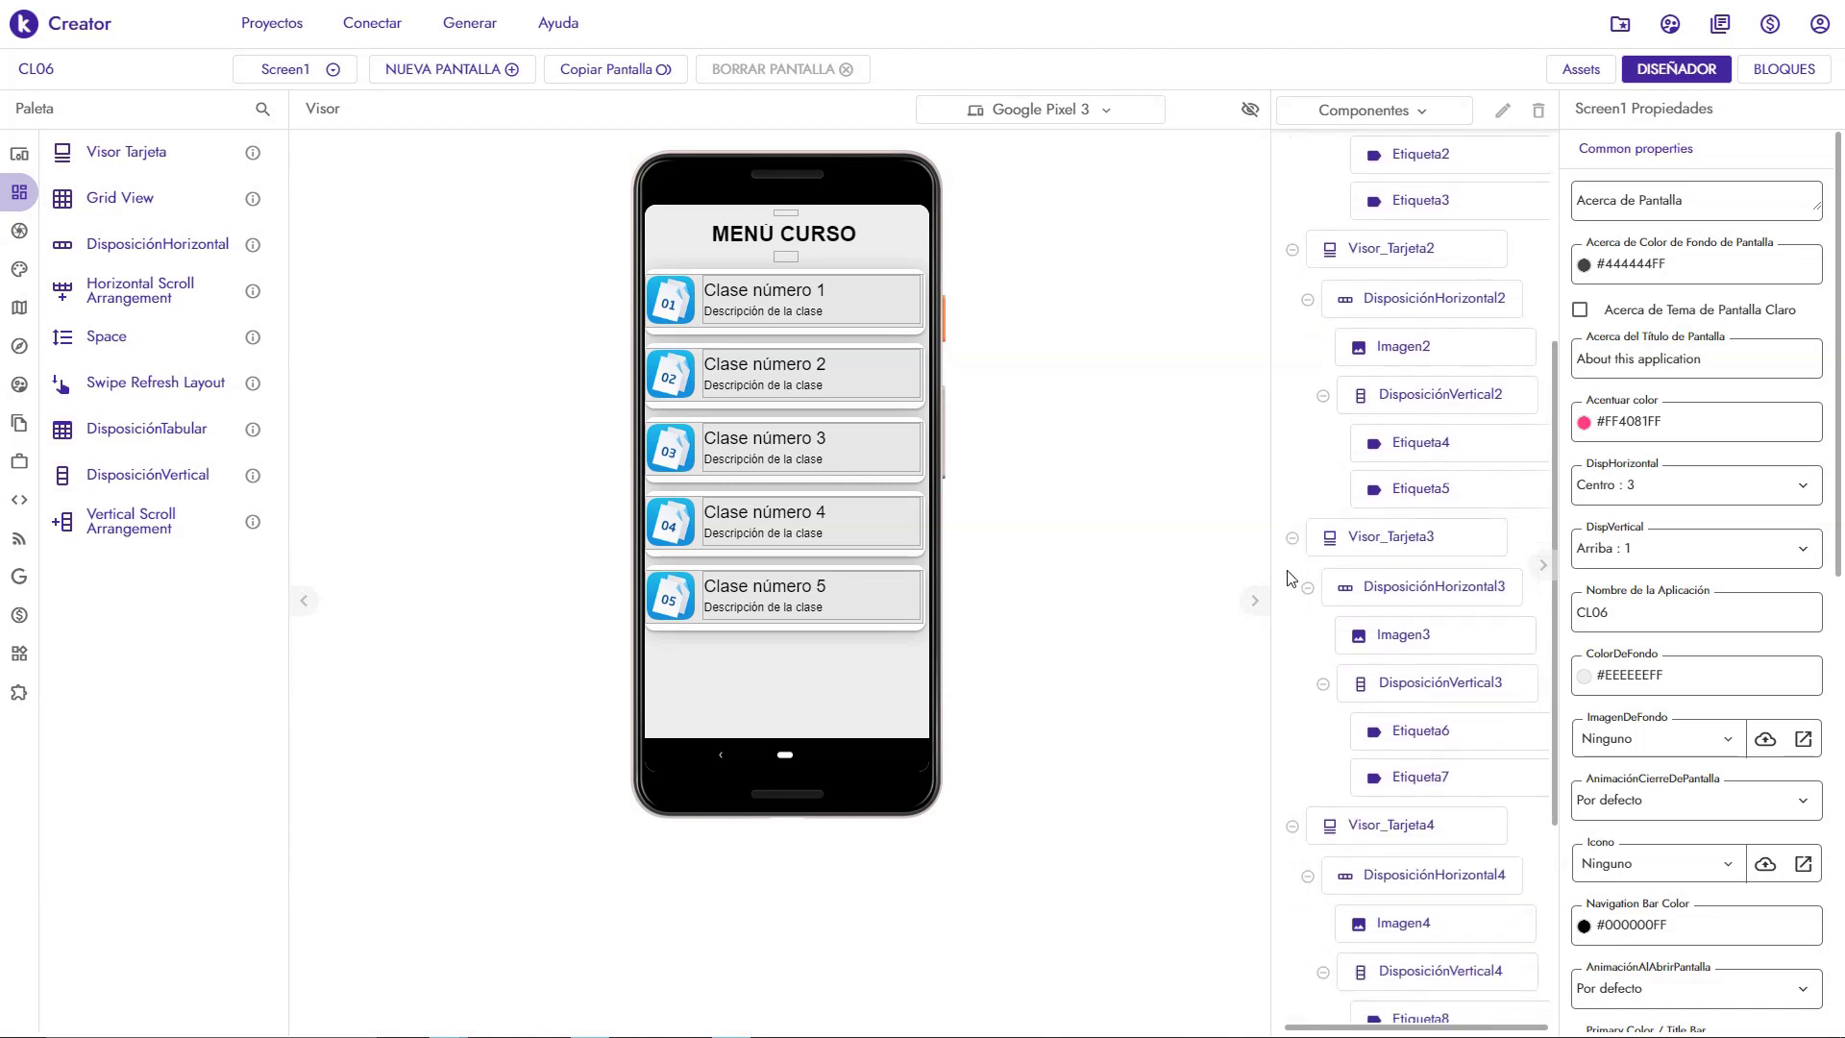
pyautogui.scroll(-3, 1290, 577)
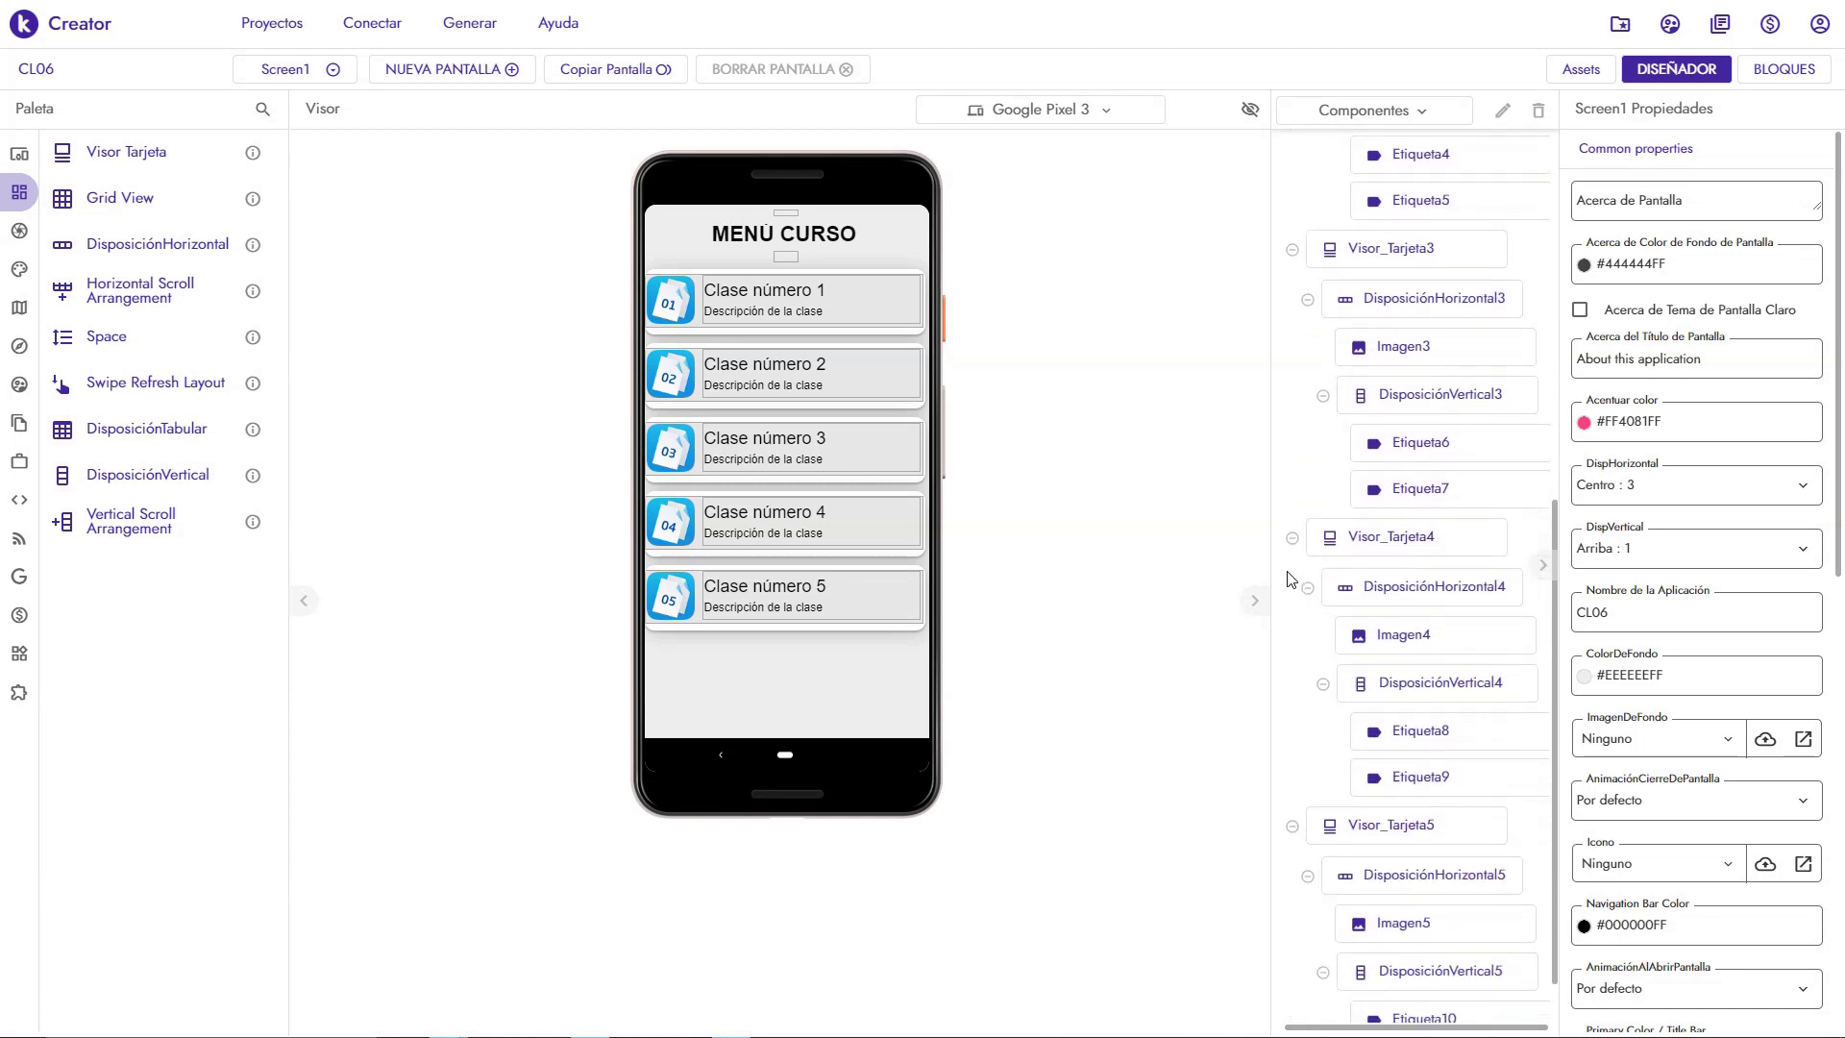
pyautogui.scroll(-1, 1291, 578)
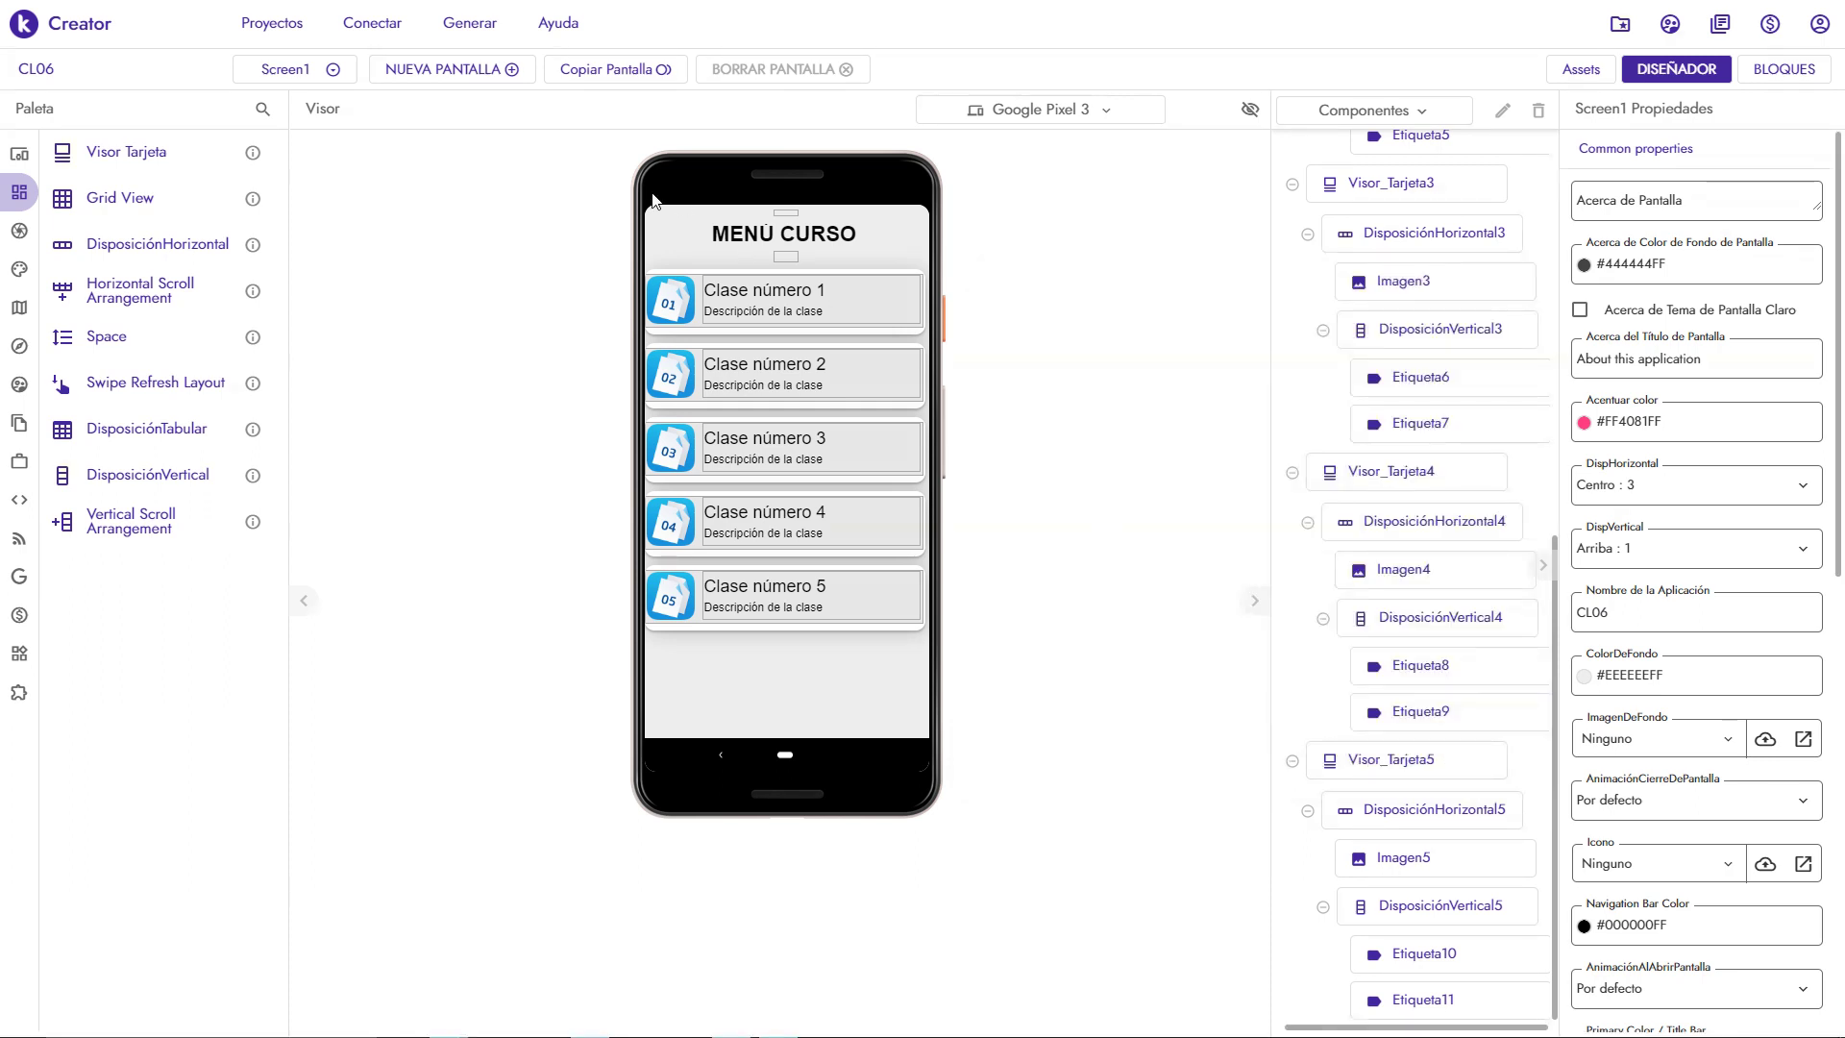
pyautogui.click(468, 30)
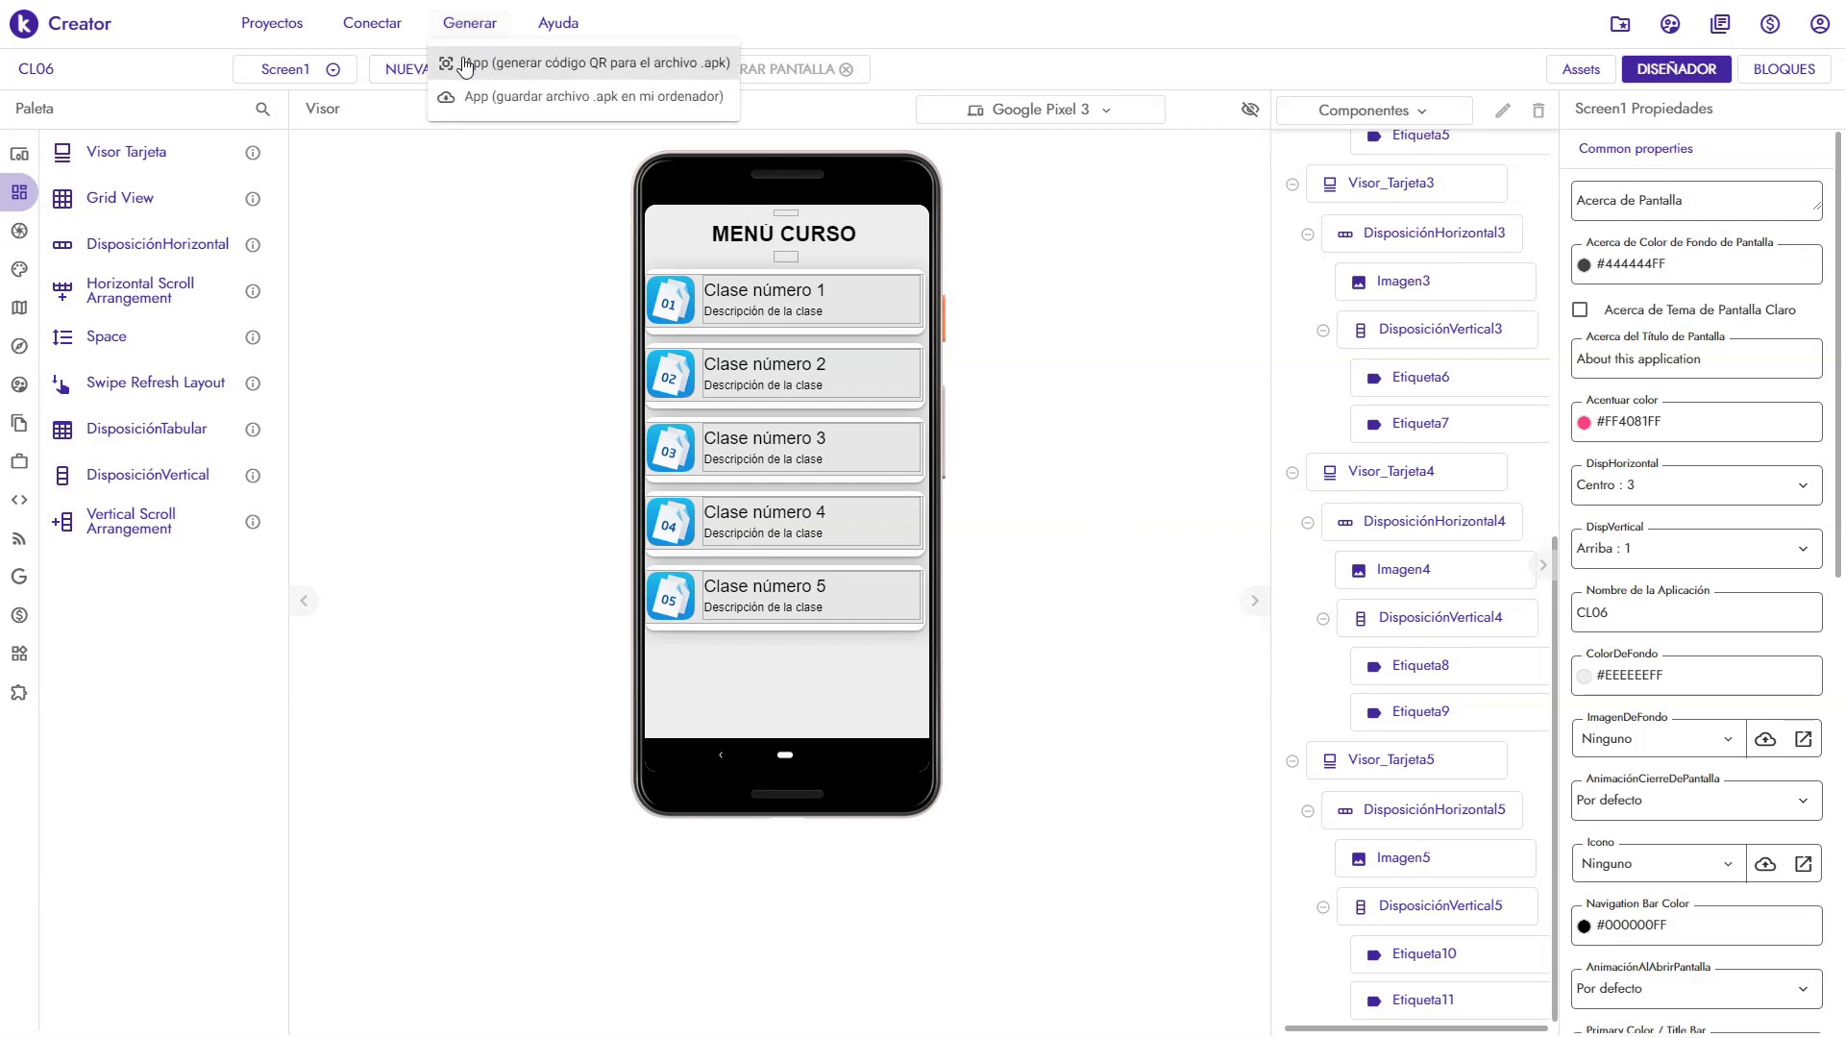
pyautogui.click(471, 94)
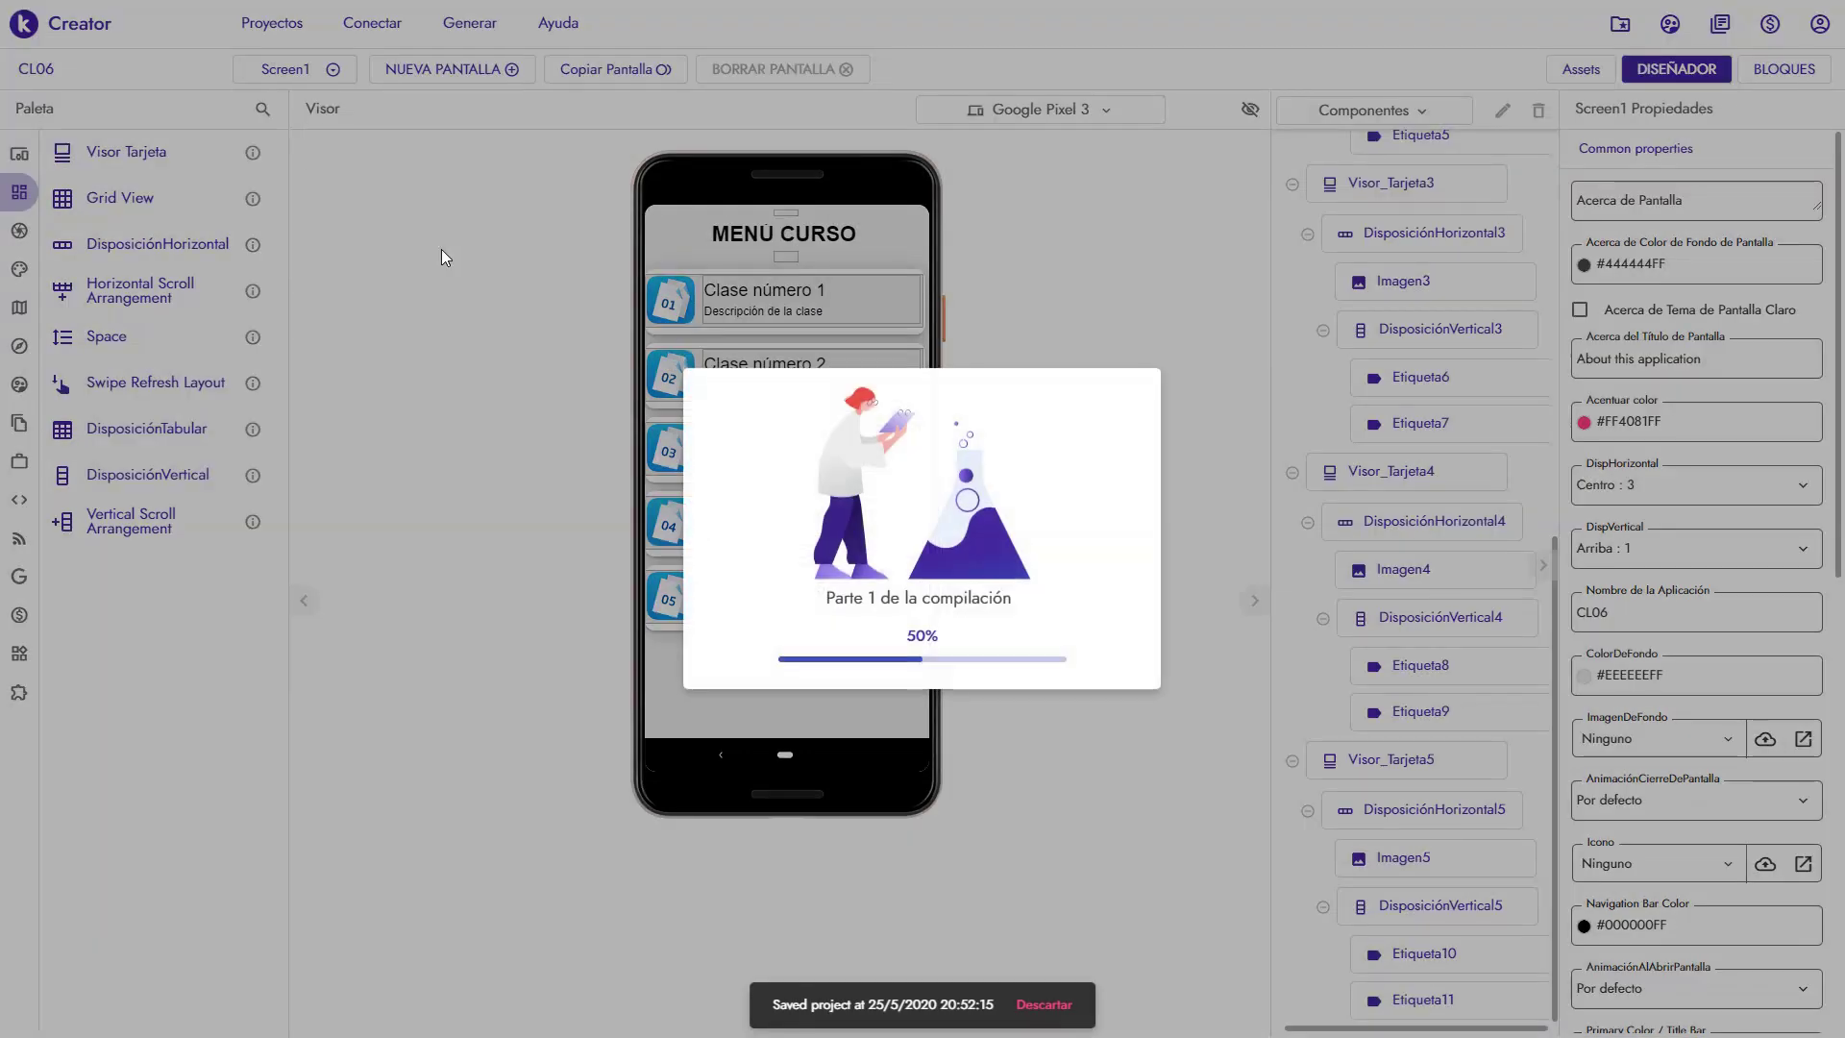